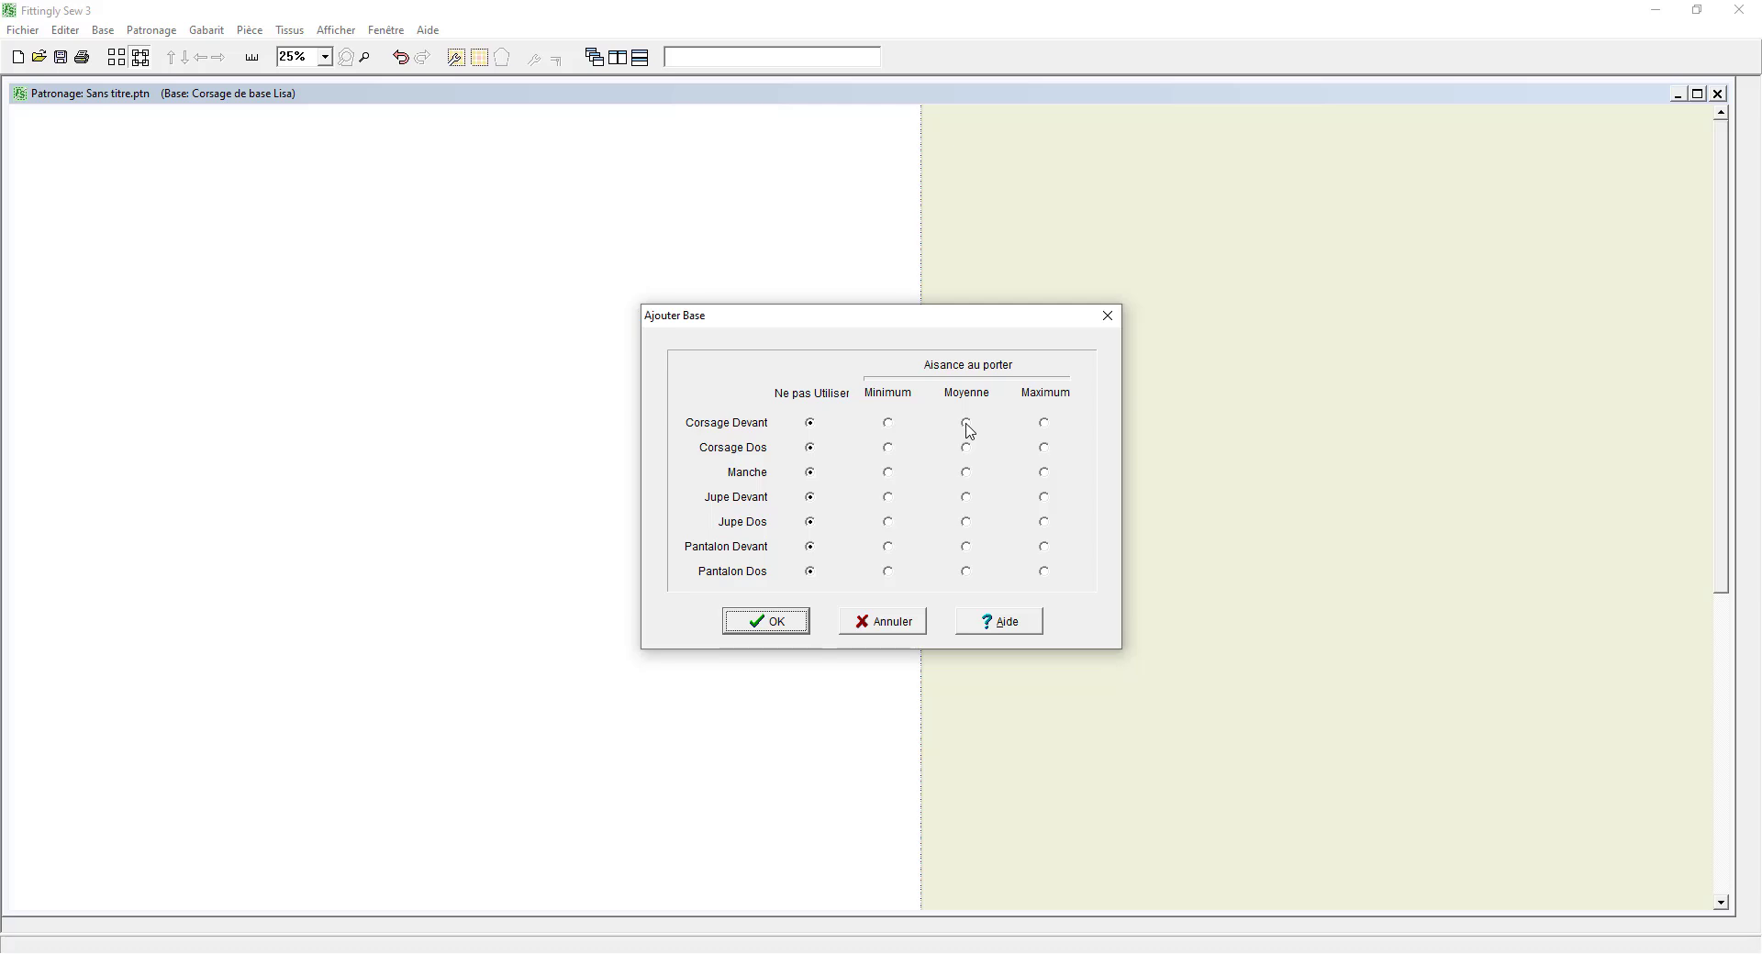
Step: Add the front and back bodice bases (Corsage Devant and Corsage Dos) with medium (Moyenne) wearing ease
click(966, 424)
click(967, 448)
click(780, 627)
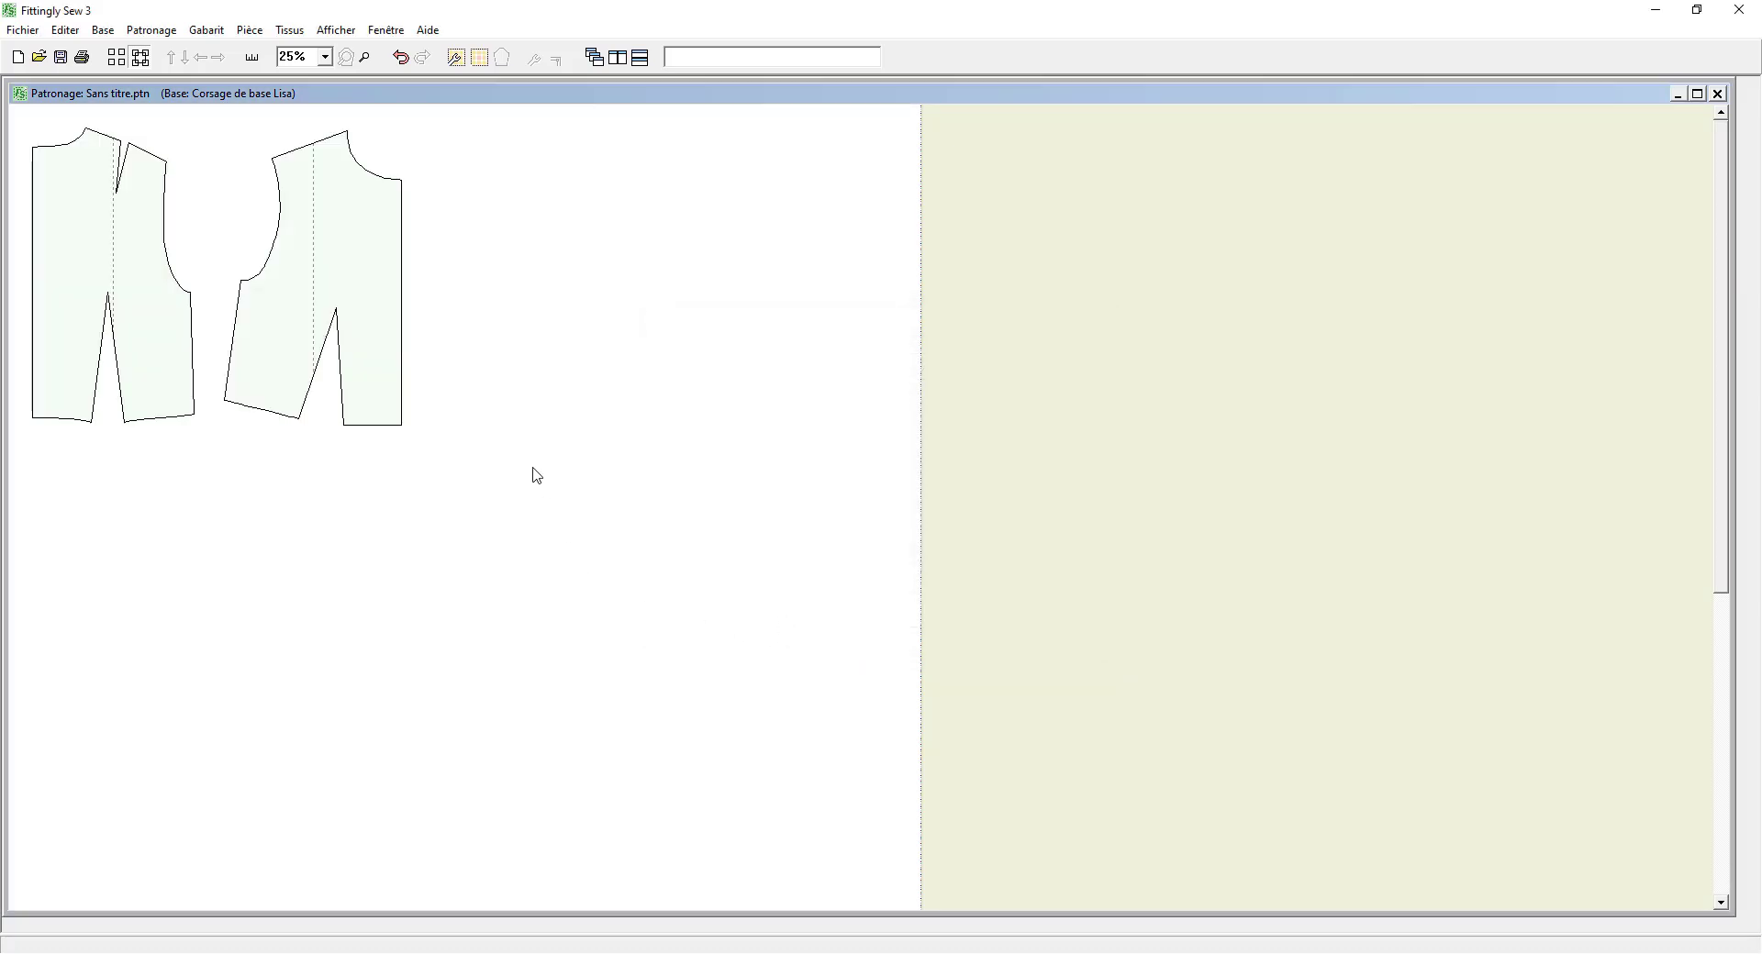
Step: Create a new piece 25 cm wide and 60 cm long, aligned with the center edge and shoulder top of the deeper-necked bodice base
click(151, 29)
click(164, 92)
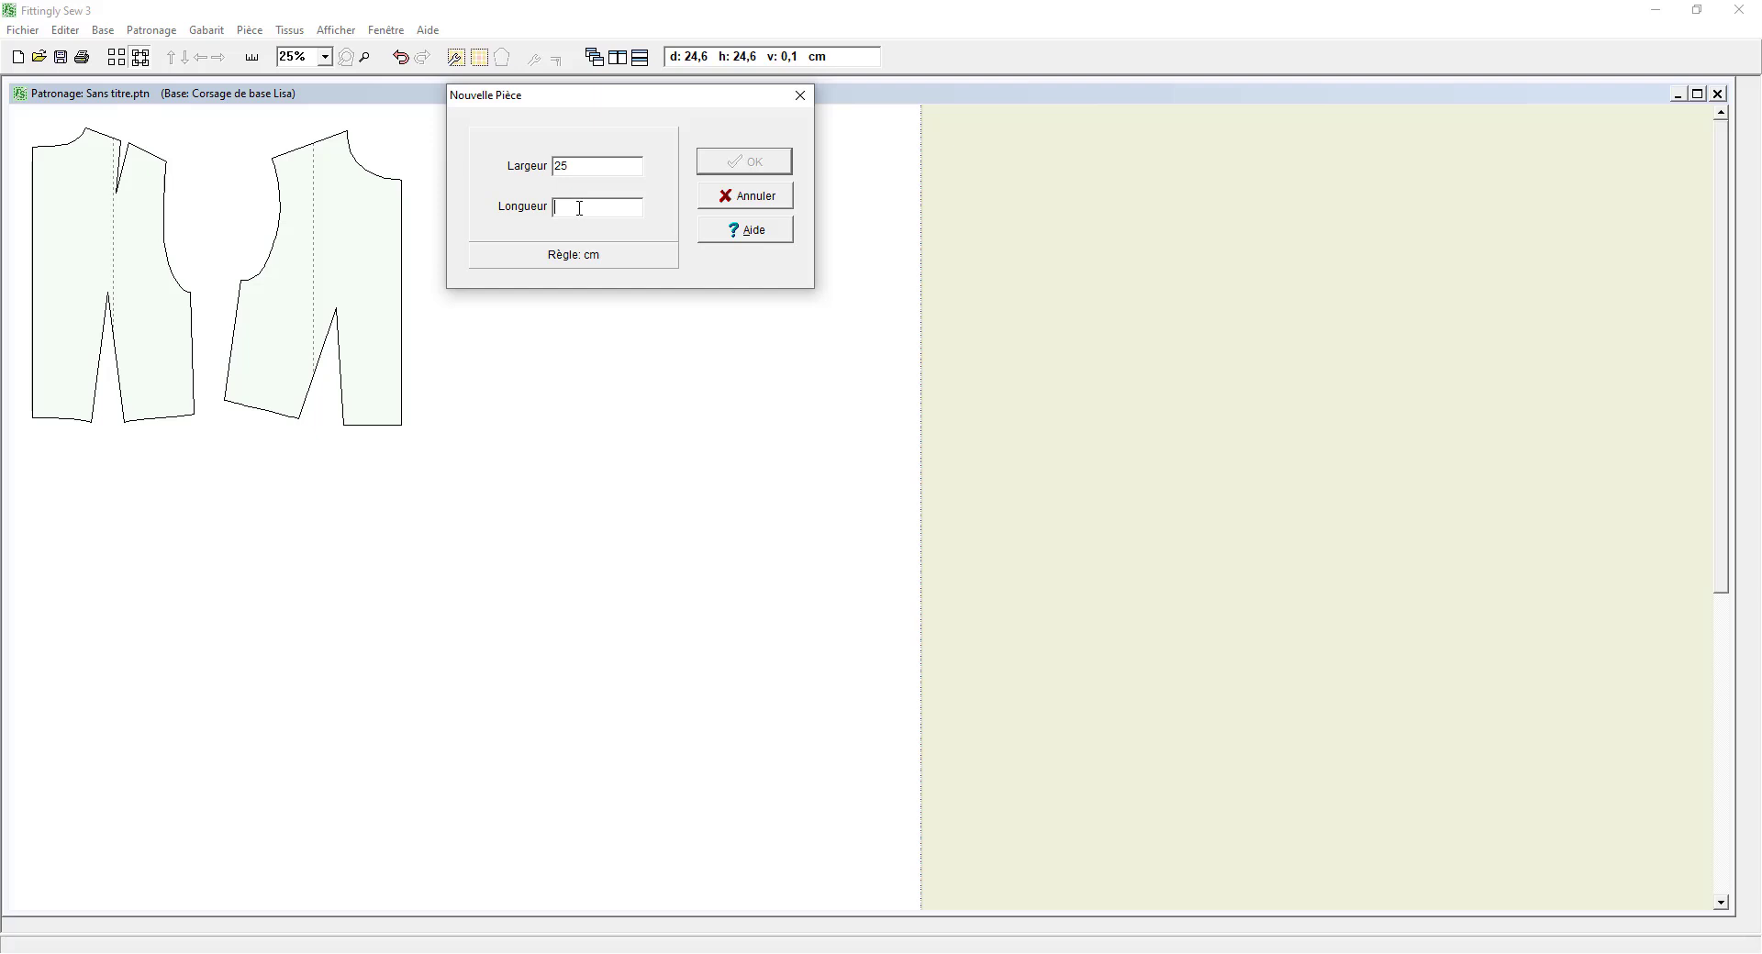
text(60)
click(719, 163)
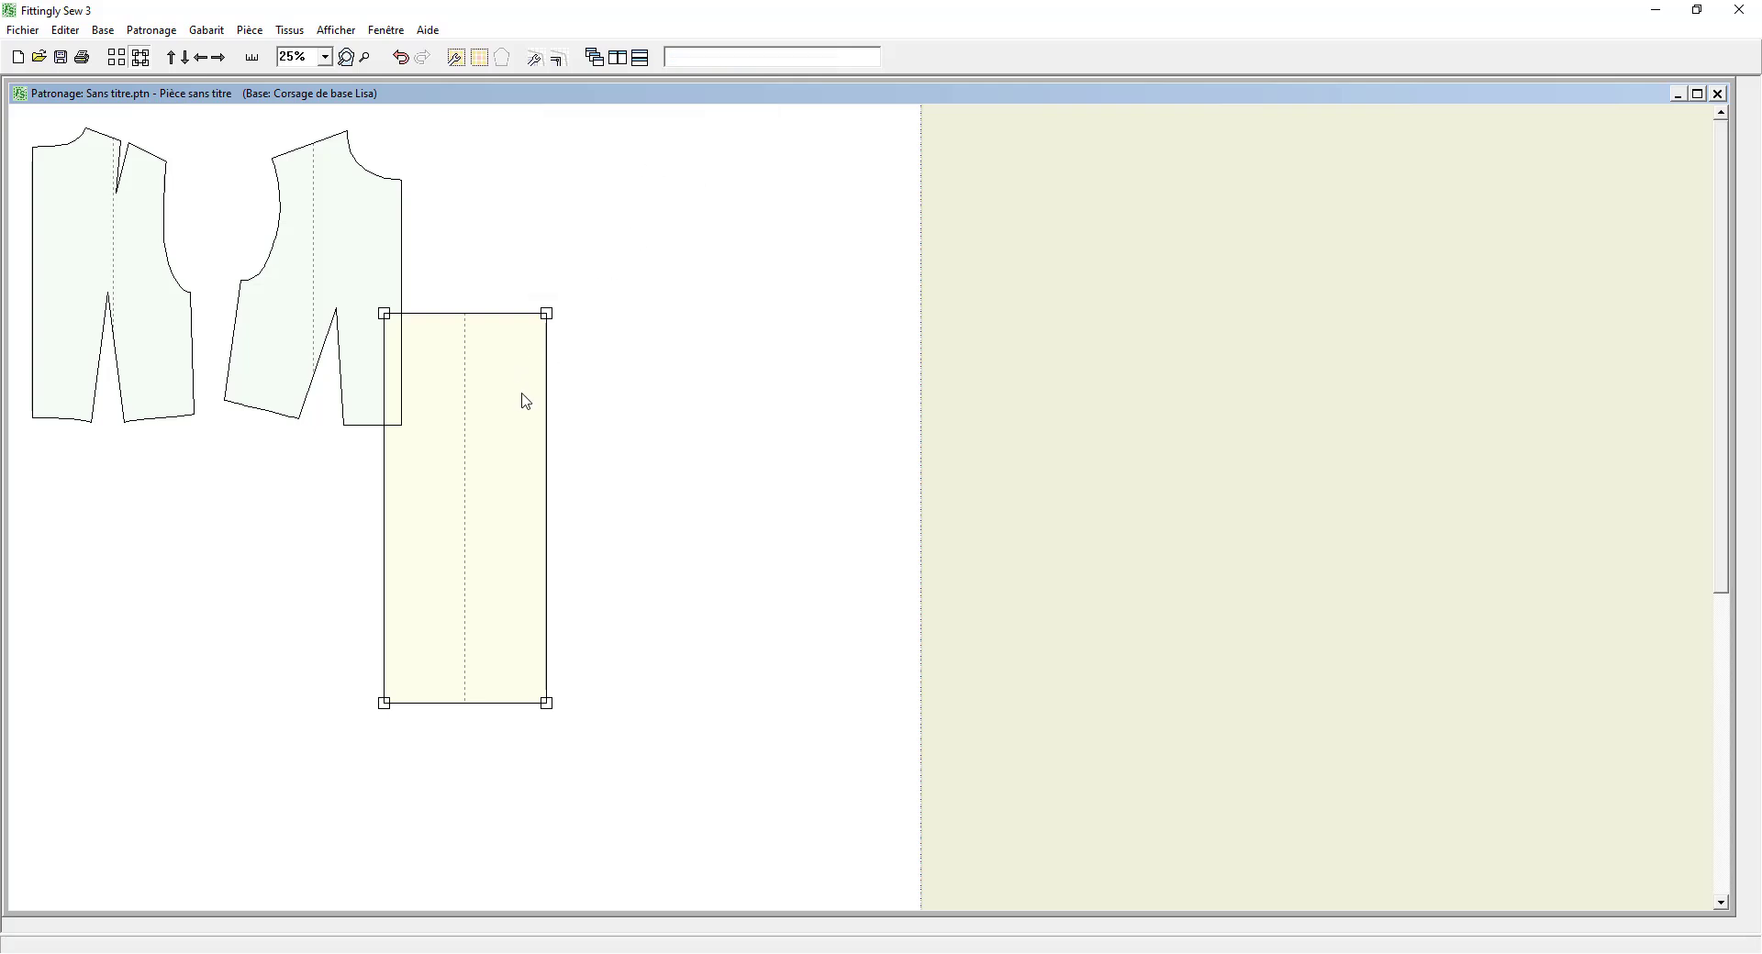
drag(523, 397, 375, 222)
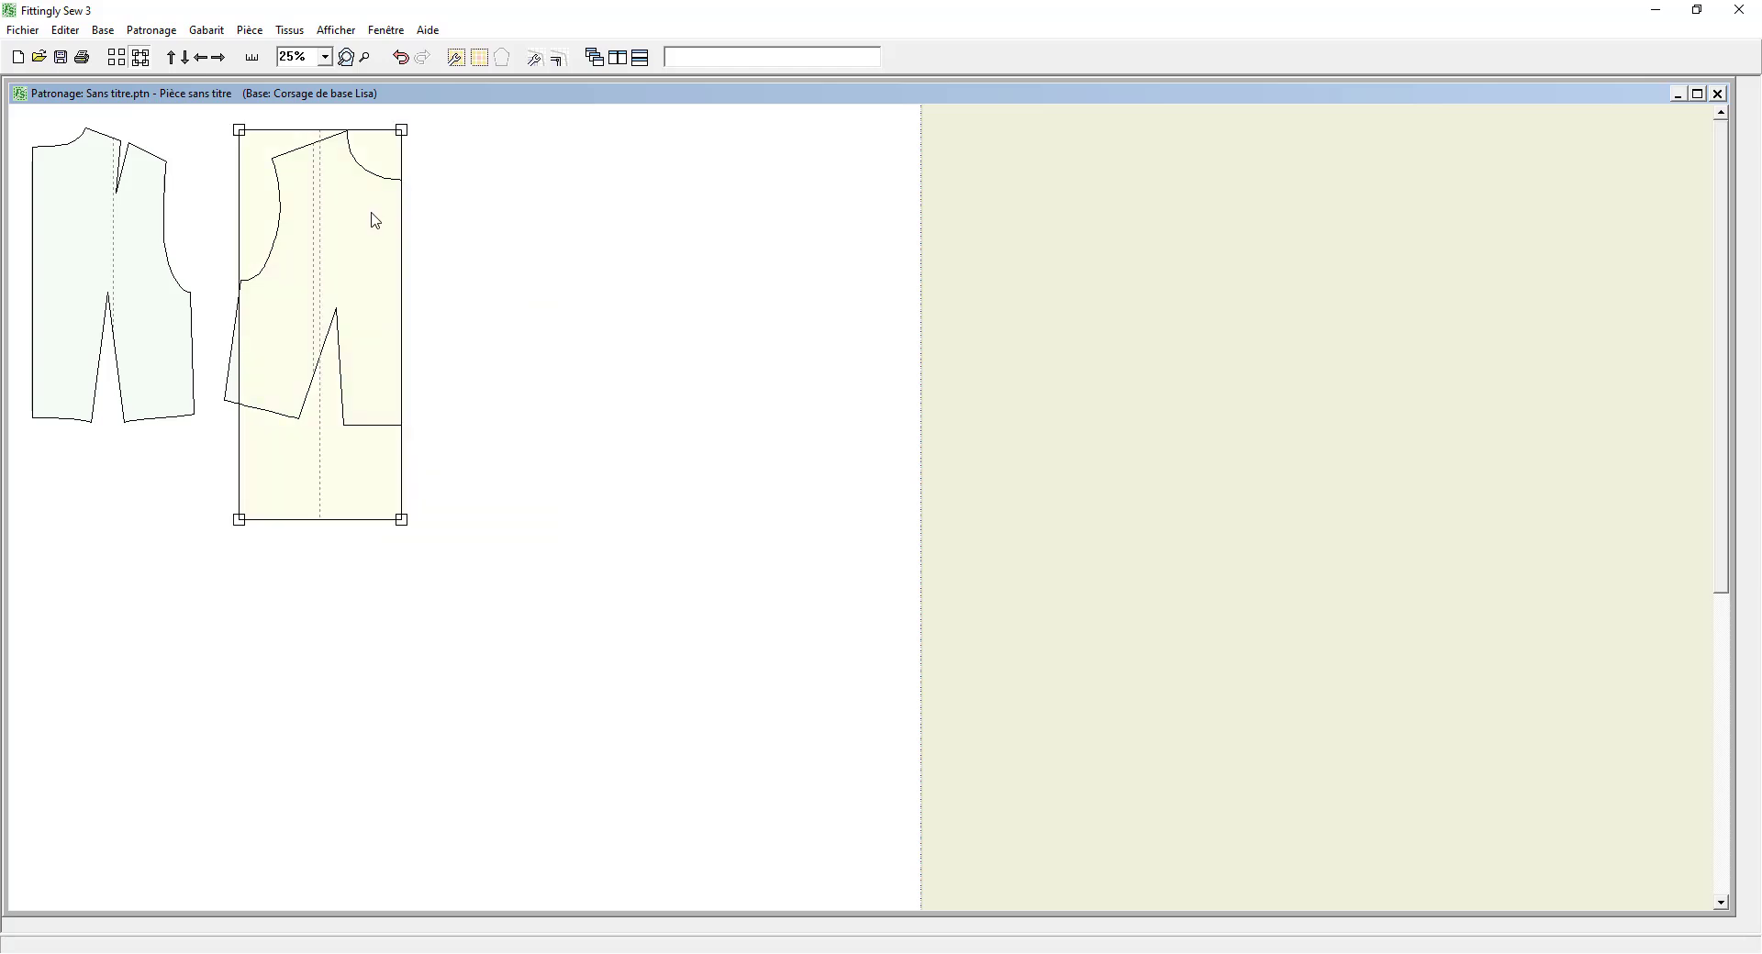
Step: Add a specific point on the rectangle's upper edge, 10 cm from the end
drag(218, 119, 415, 170)
click(249, 31)
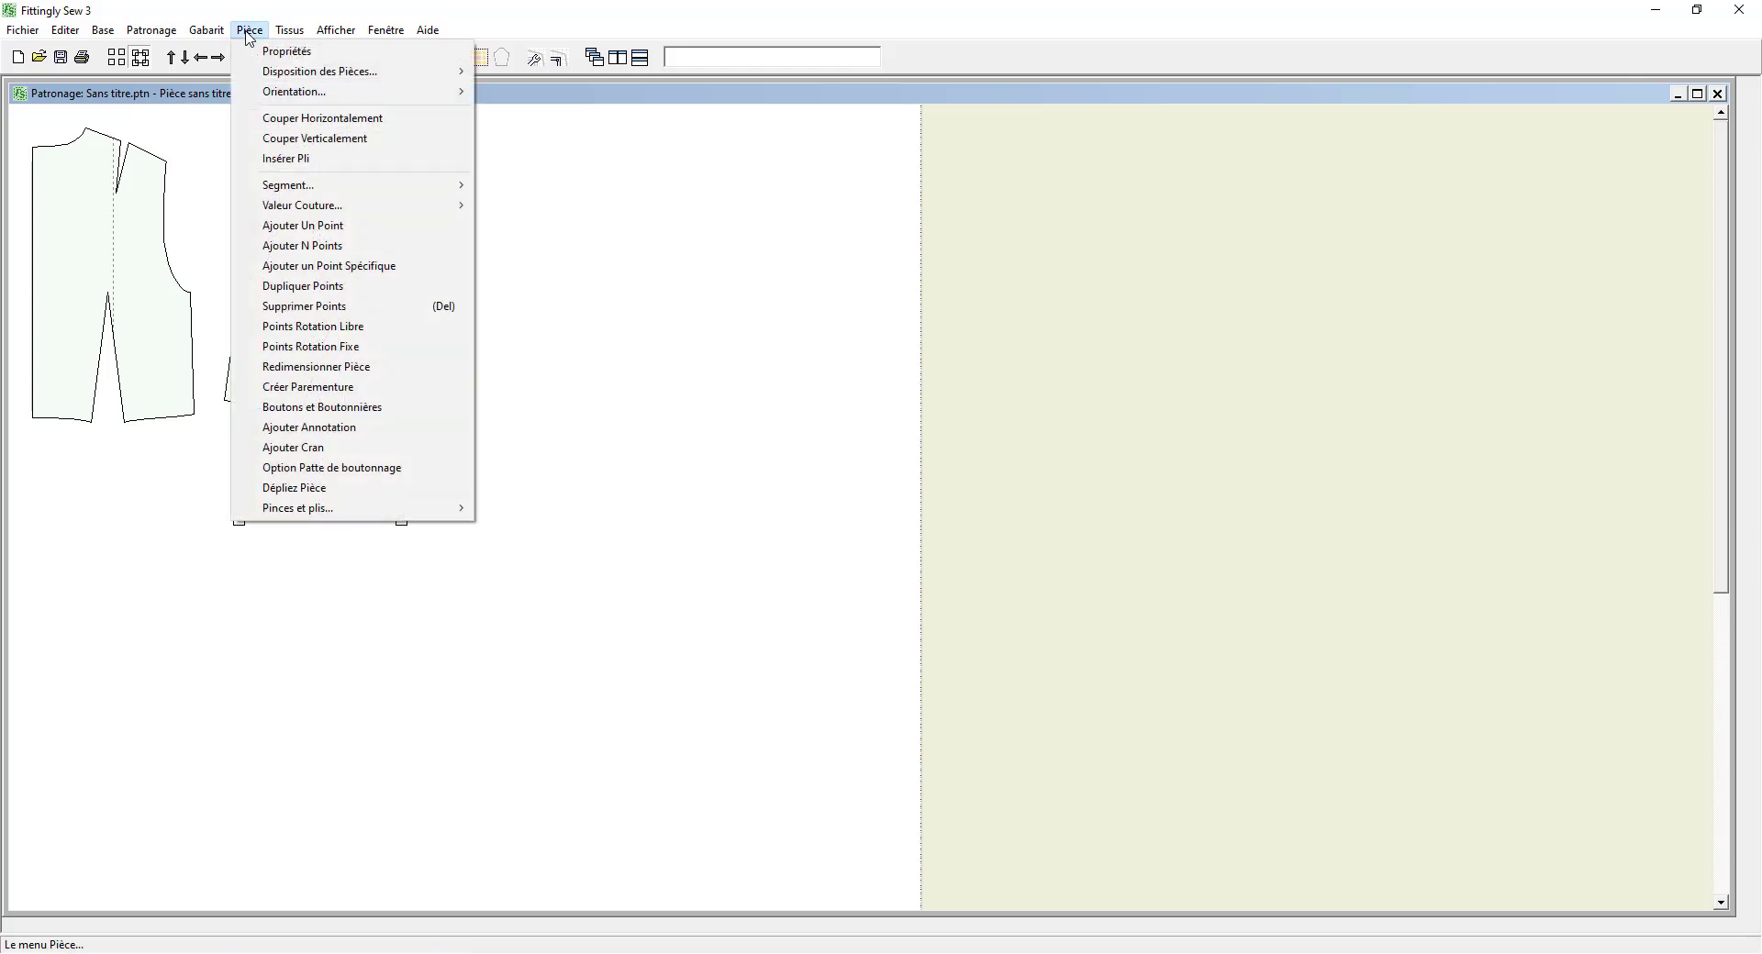
click(290, 268)
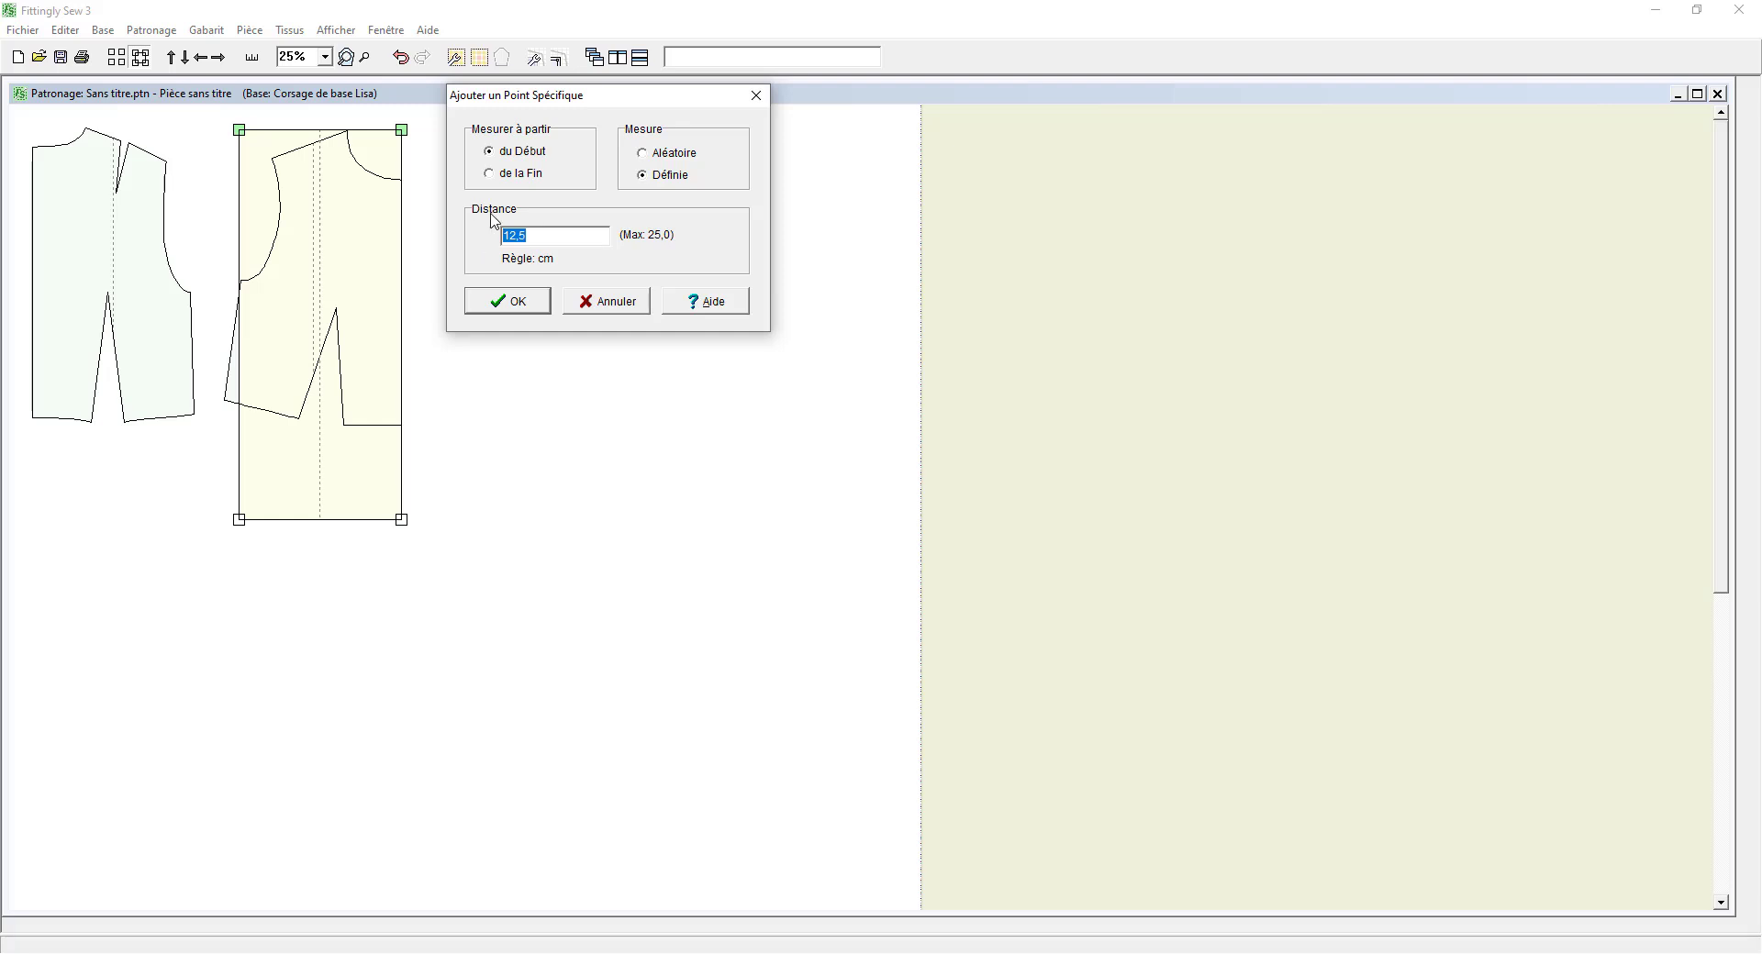
text(10)
click(489, 174)
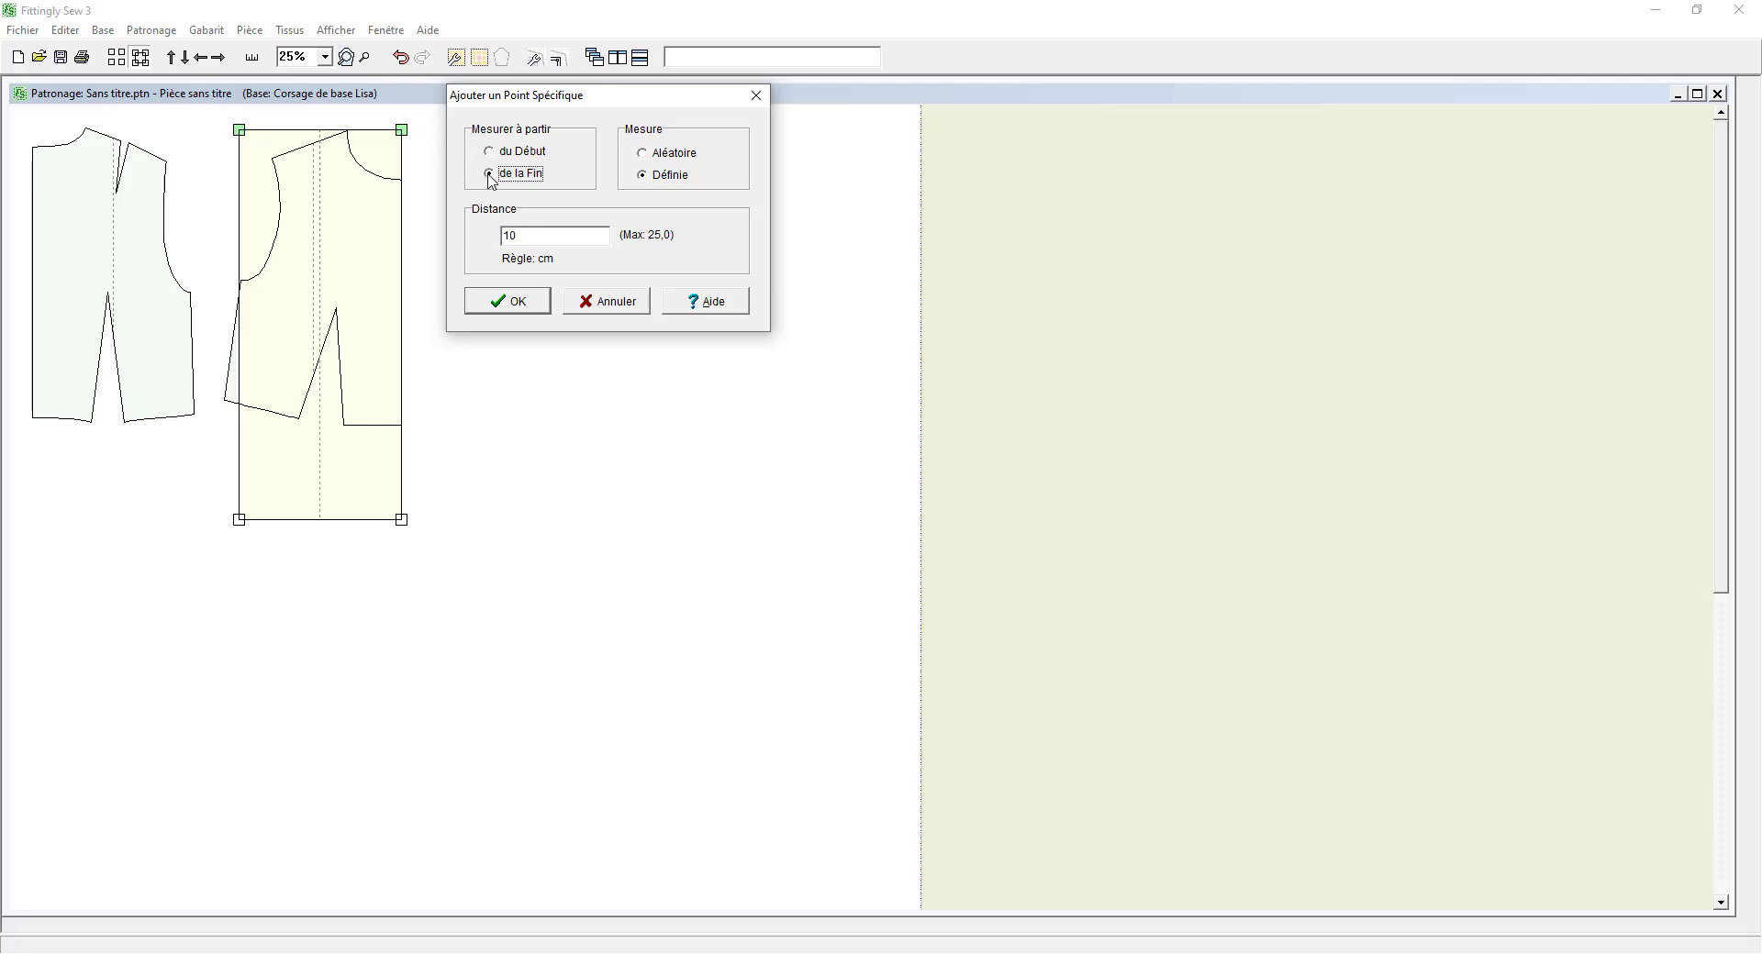
click(508, 302)
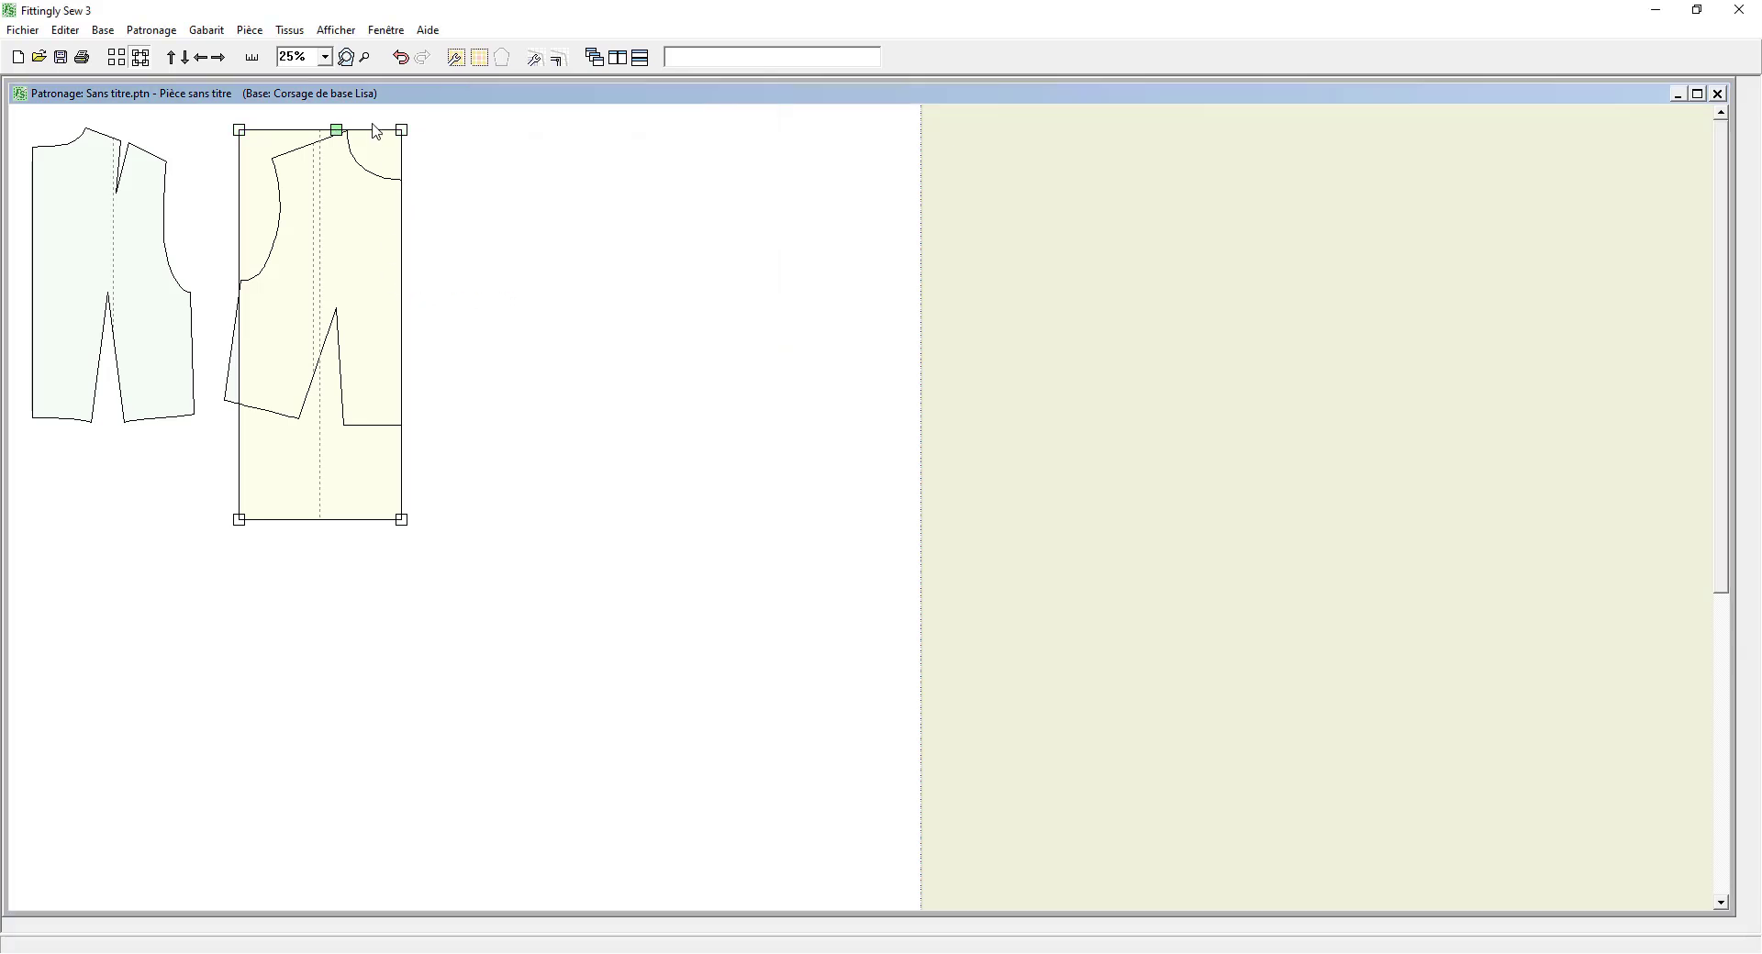
Step: Add a specific point on the rectangle's center edge, 14 cm from the start
drag(384, 120, 442, 561)
click(250, 30)
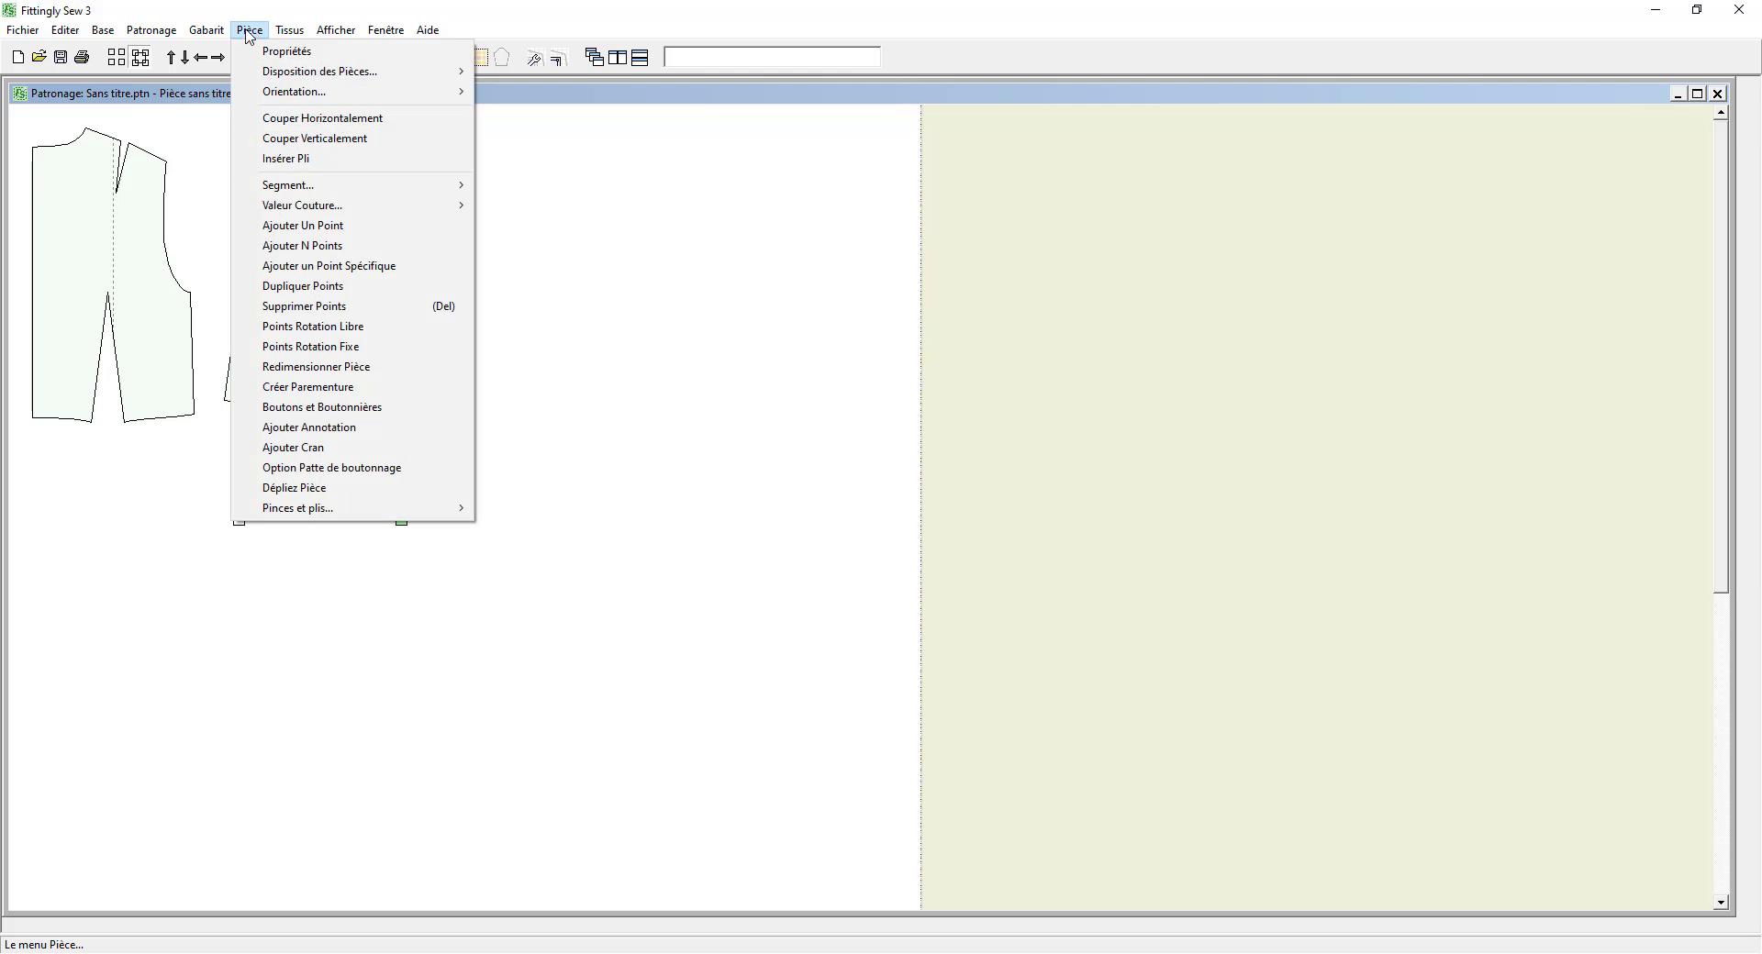
click(298, 266)
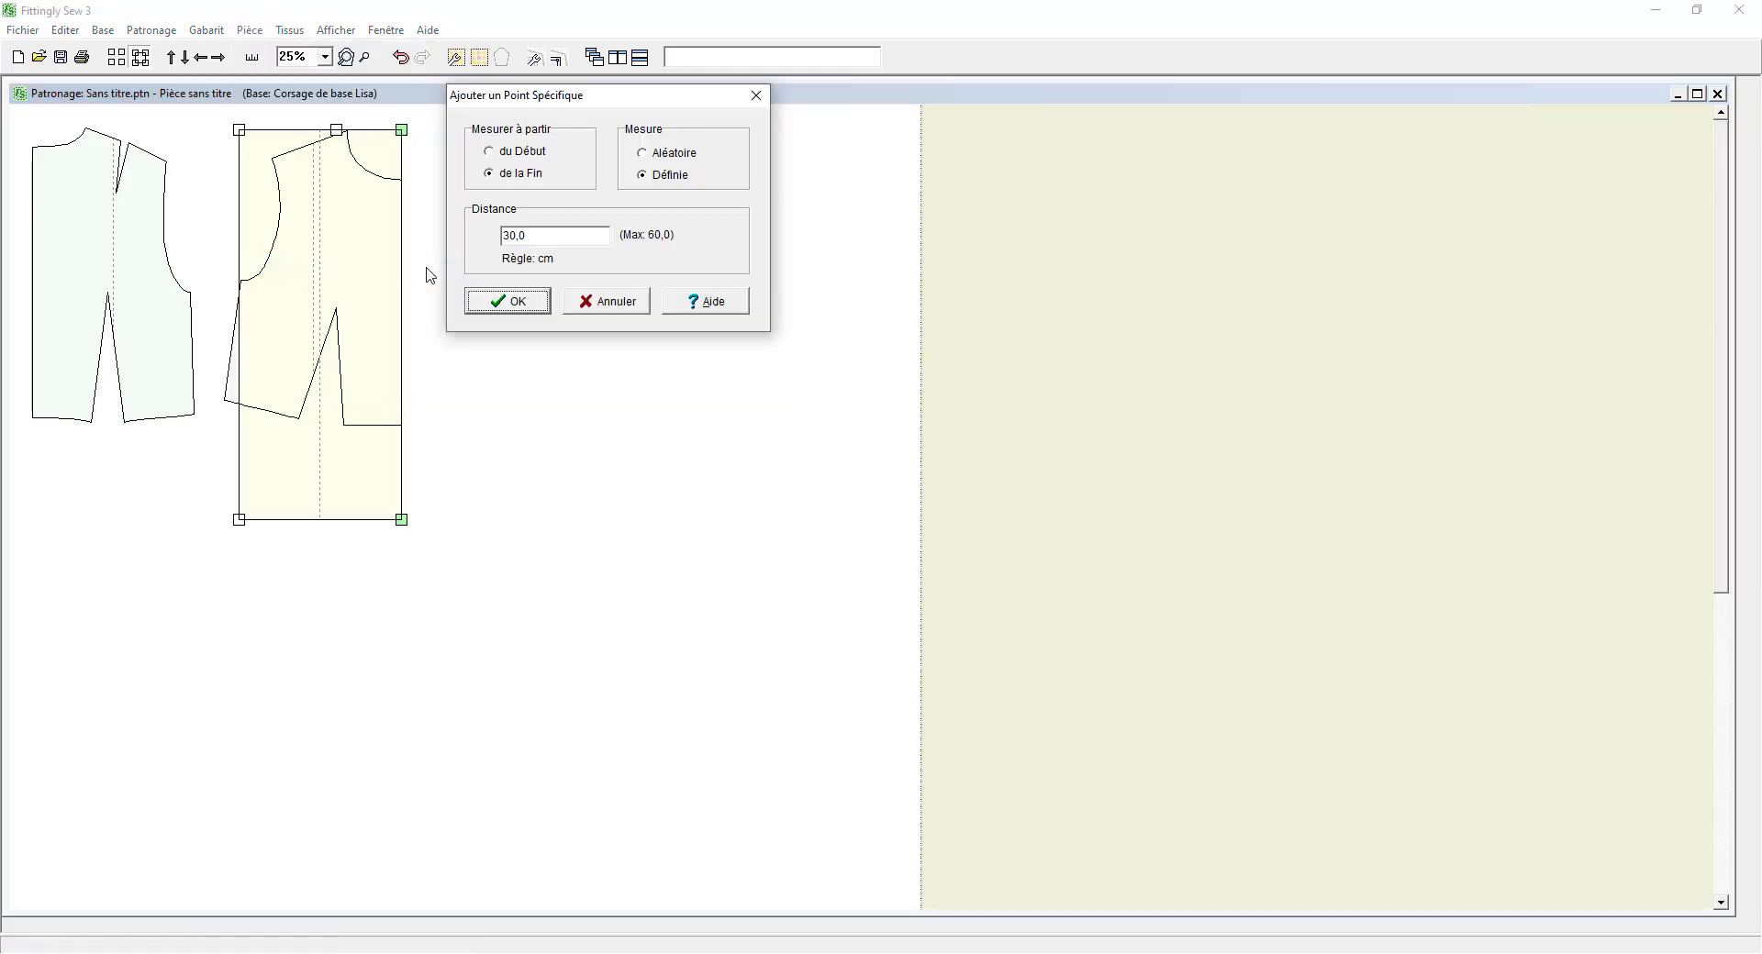
click(496, 153)
double_click(536, 236)
text(14)
click(506, 301)
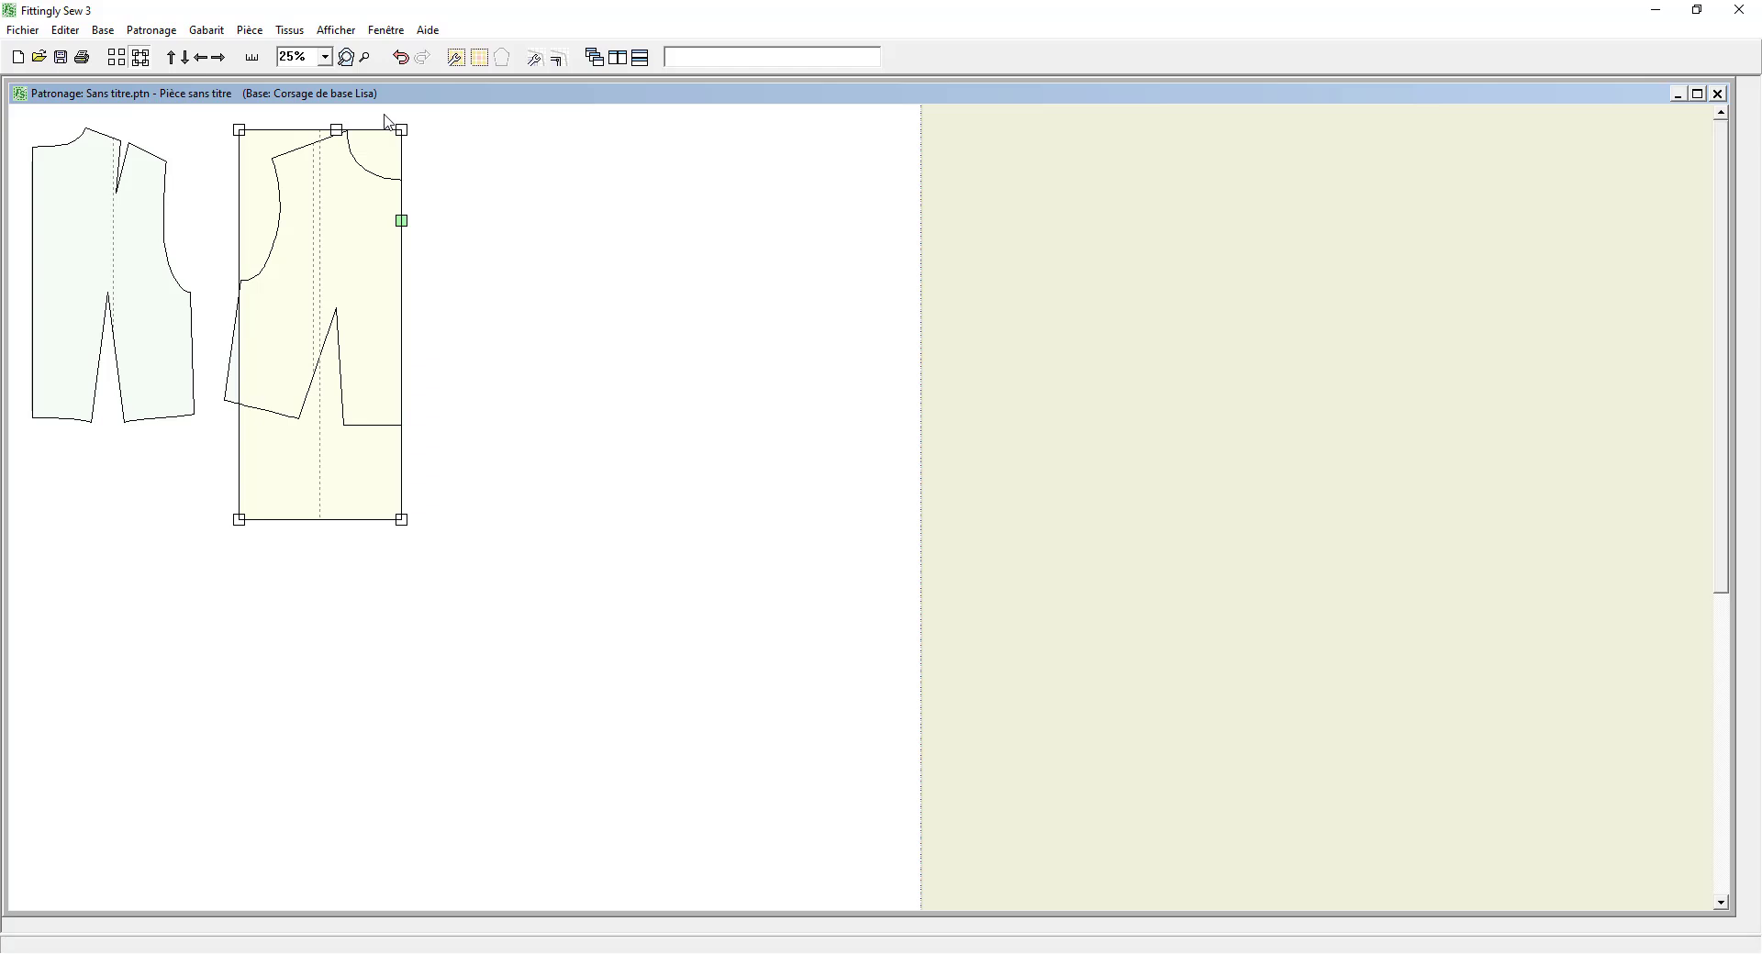
Step: Delete the rectangle's corner point between the two added neckline points
drag(385, 114, 431, 155)
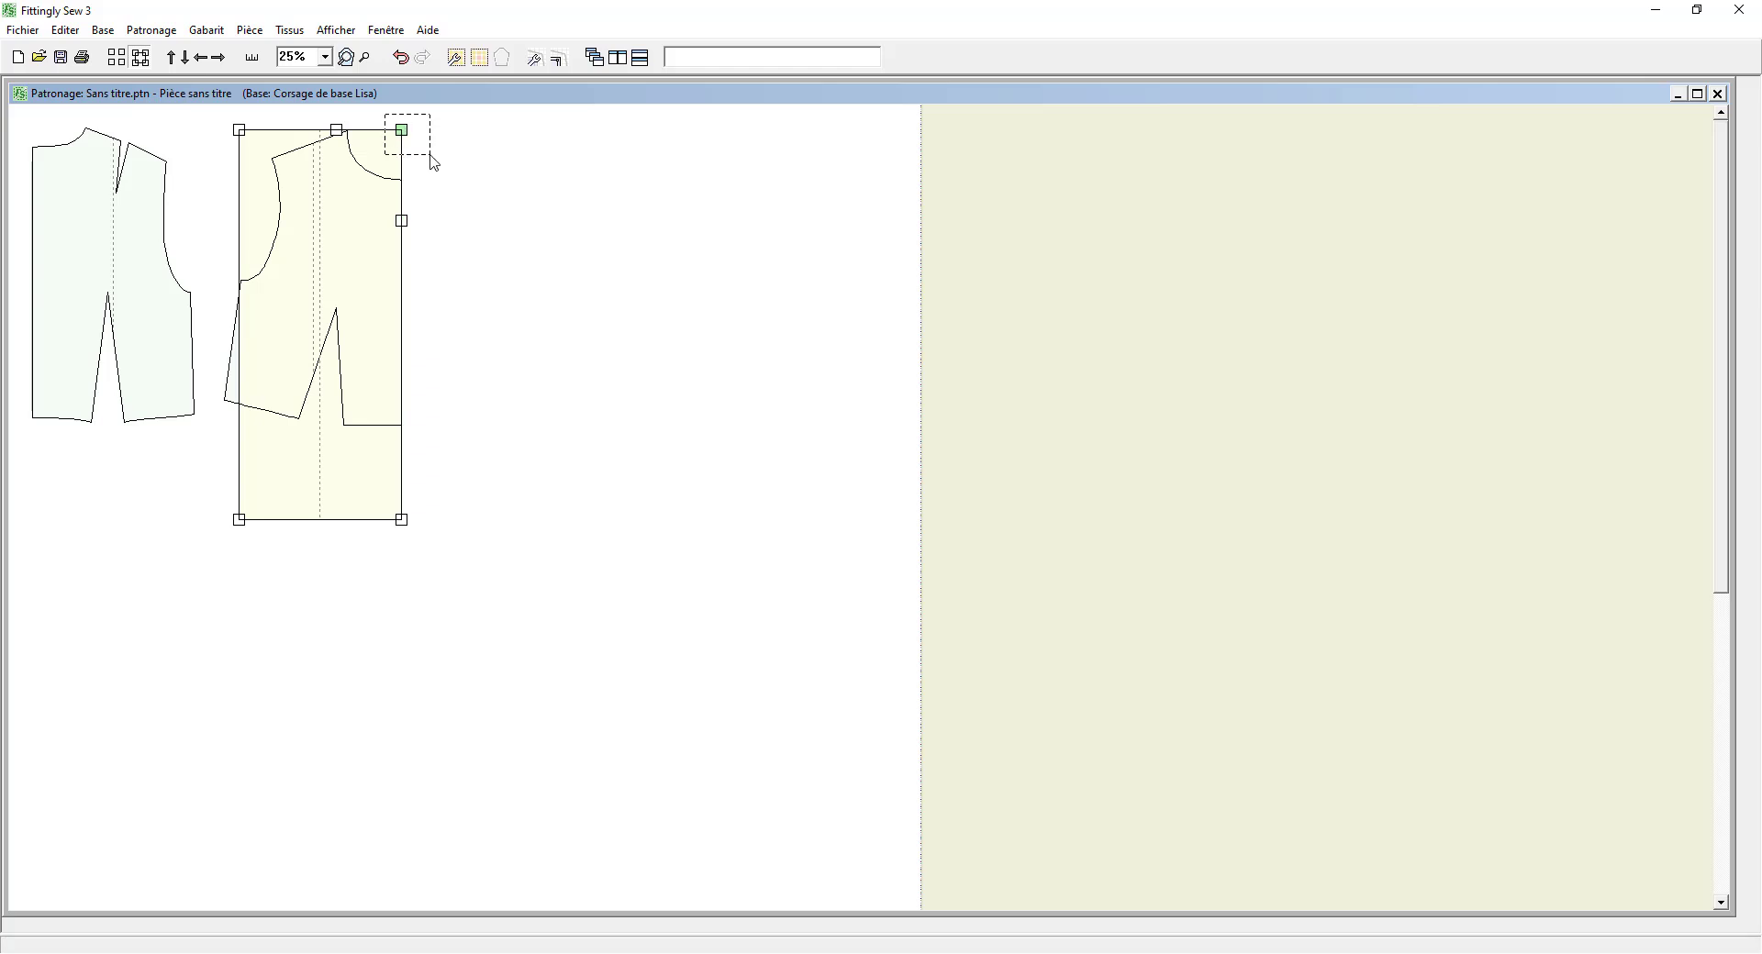
click(250, 29)
click(287, 306)
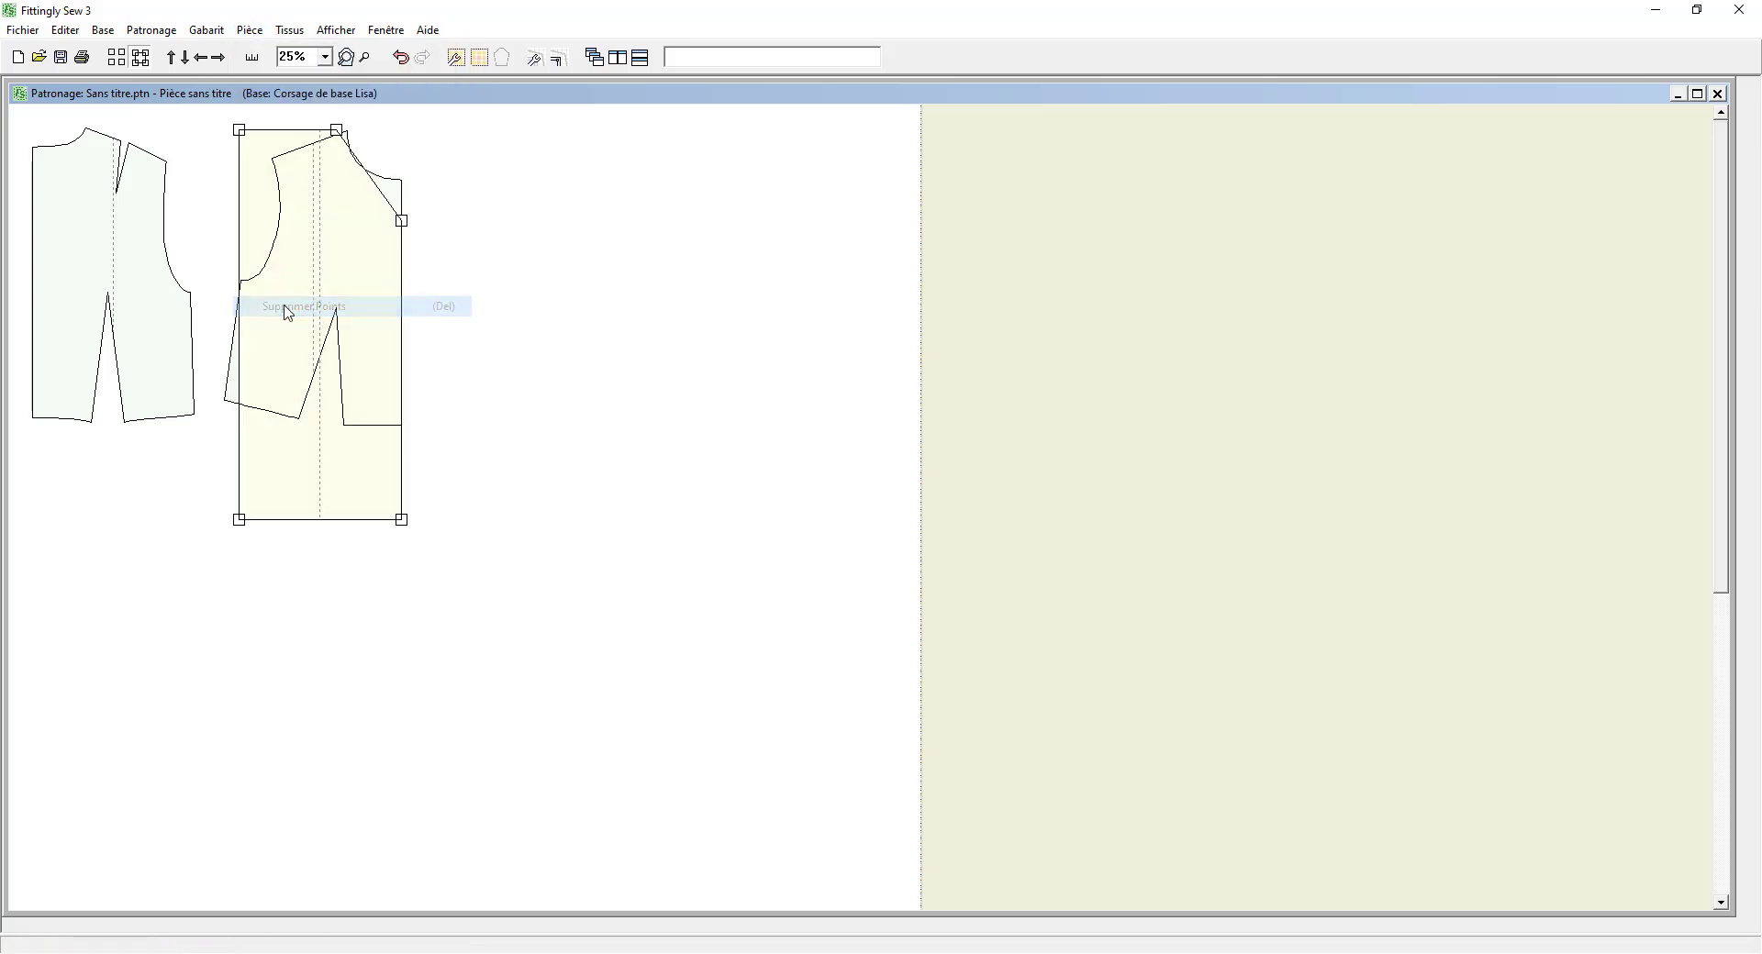
Step: Convert the diagonal neckline segment to a curve and shape it into a rounded neckline below the base's neckline
drag(322, 121, 440, 246)
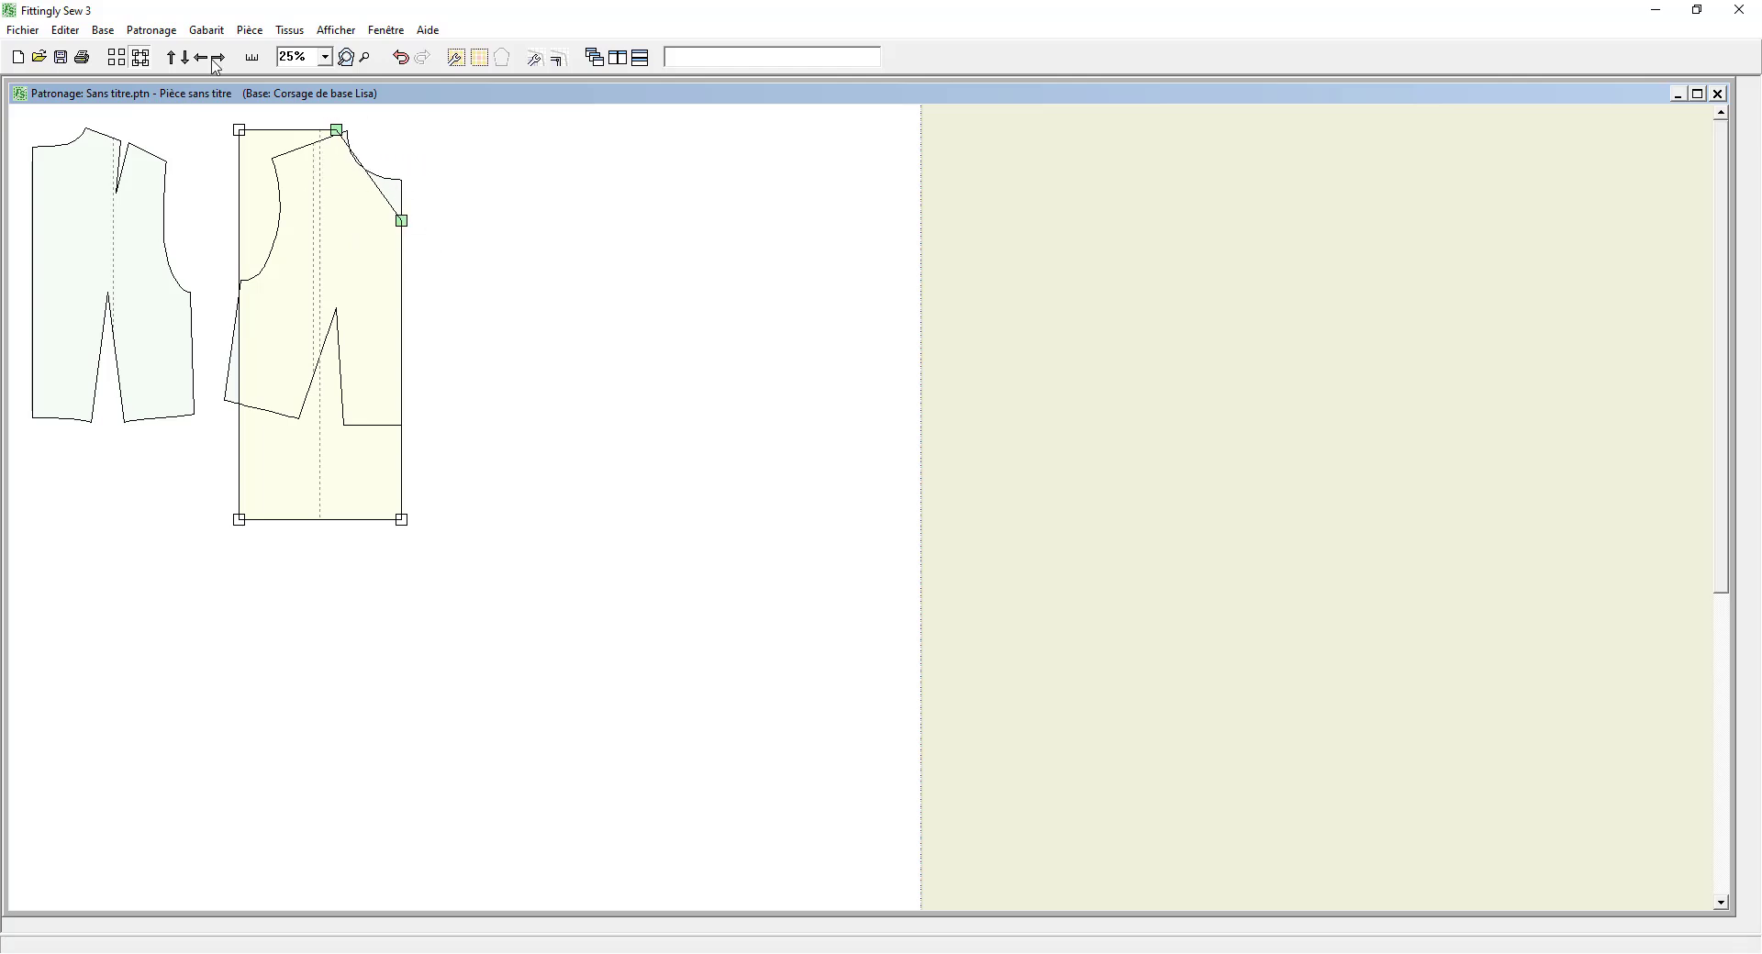
click(250, 30)
mouse_move(292, 186)
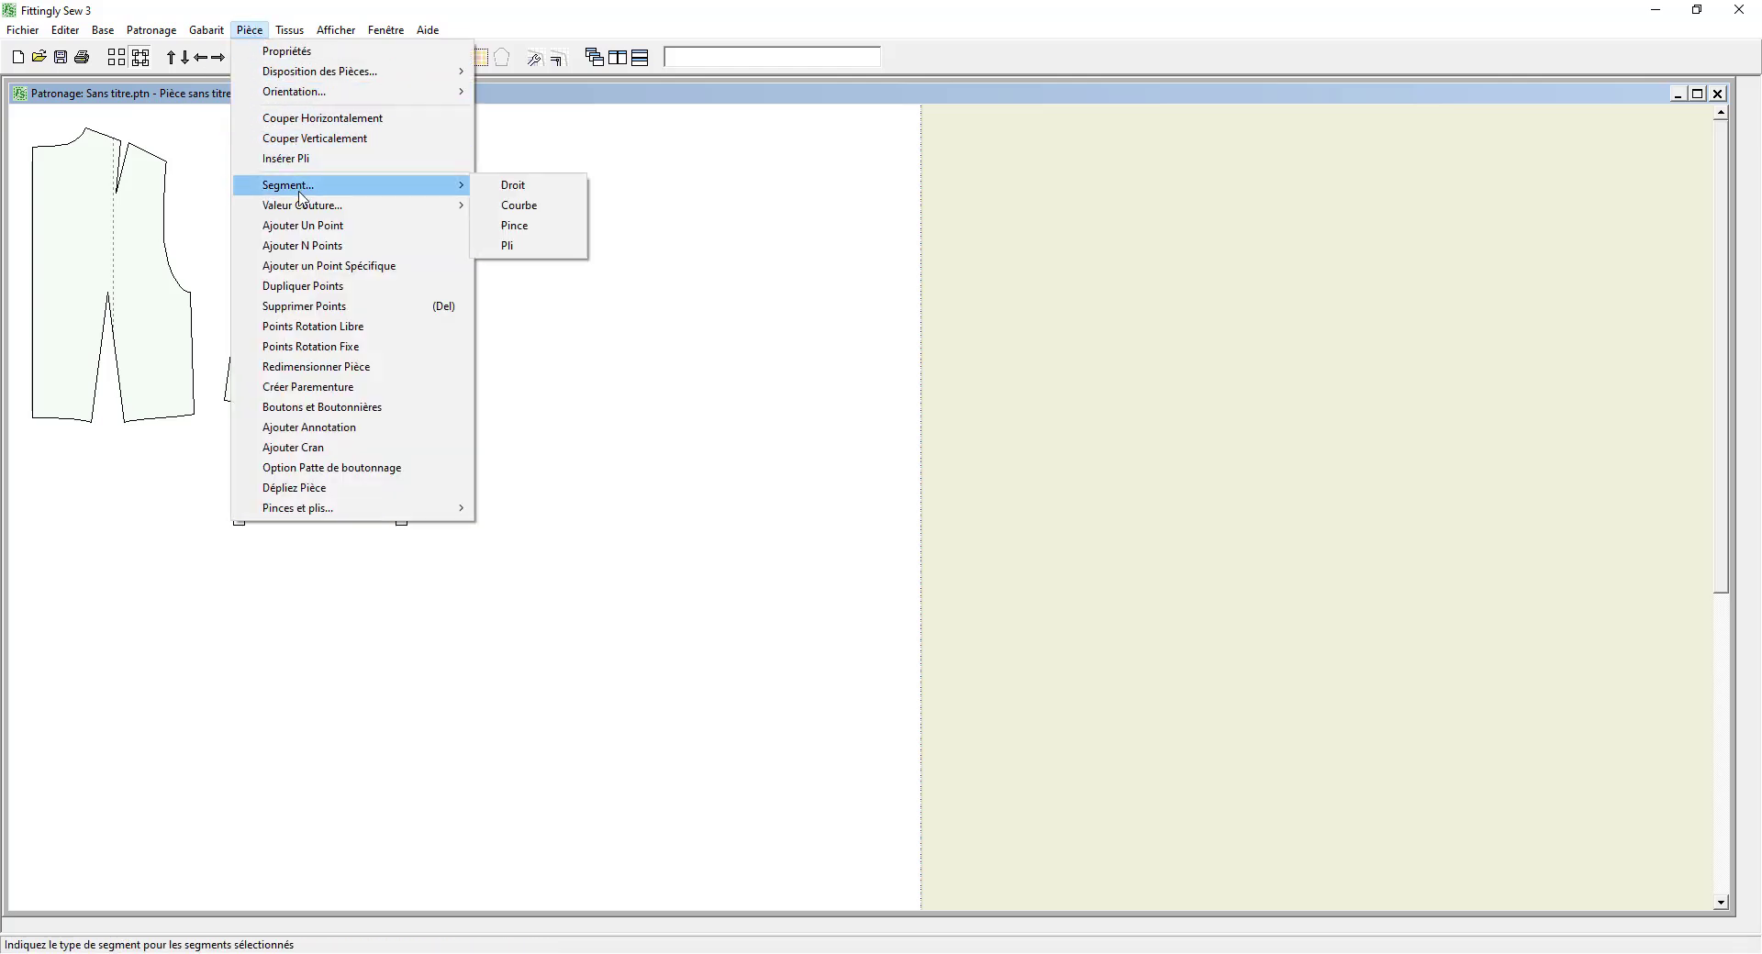
click(497, 211)
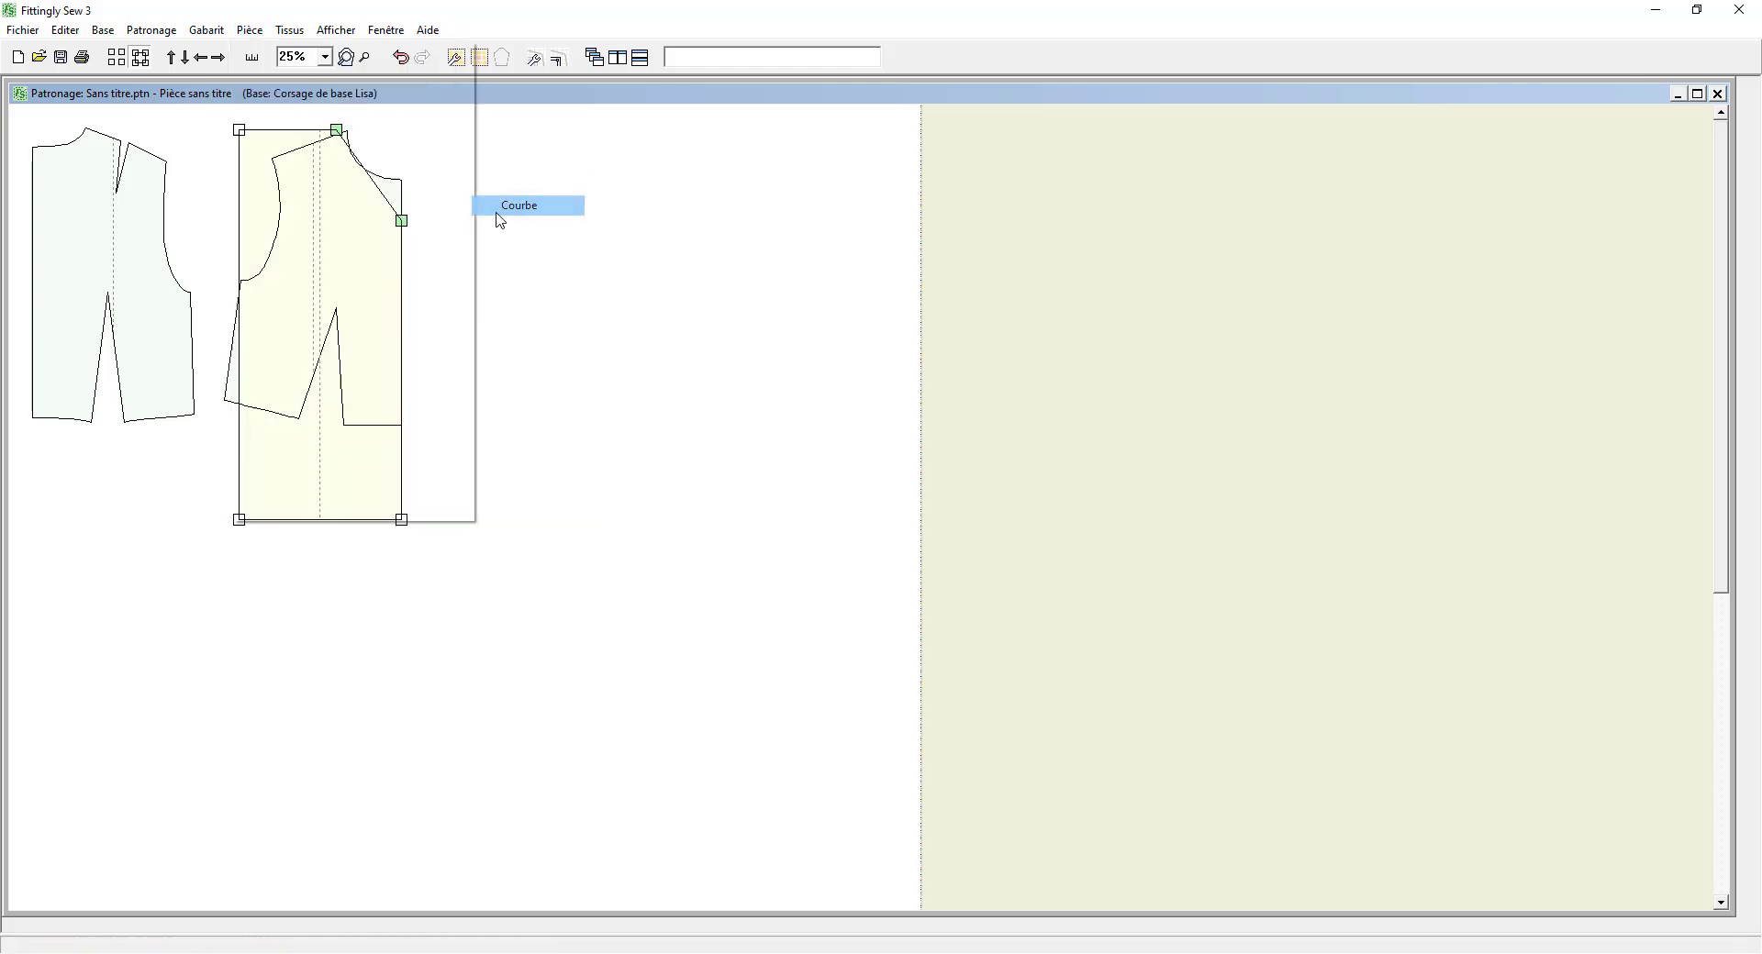
click(345, 57)
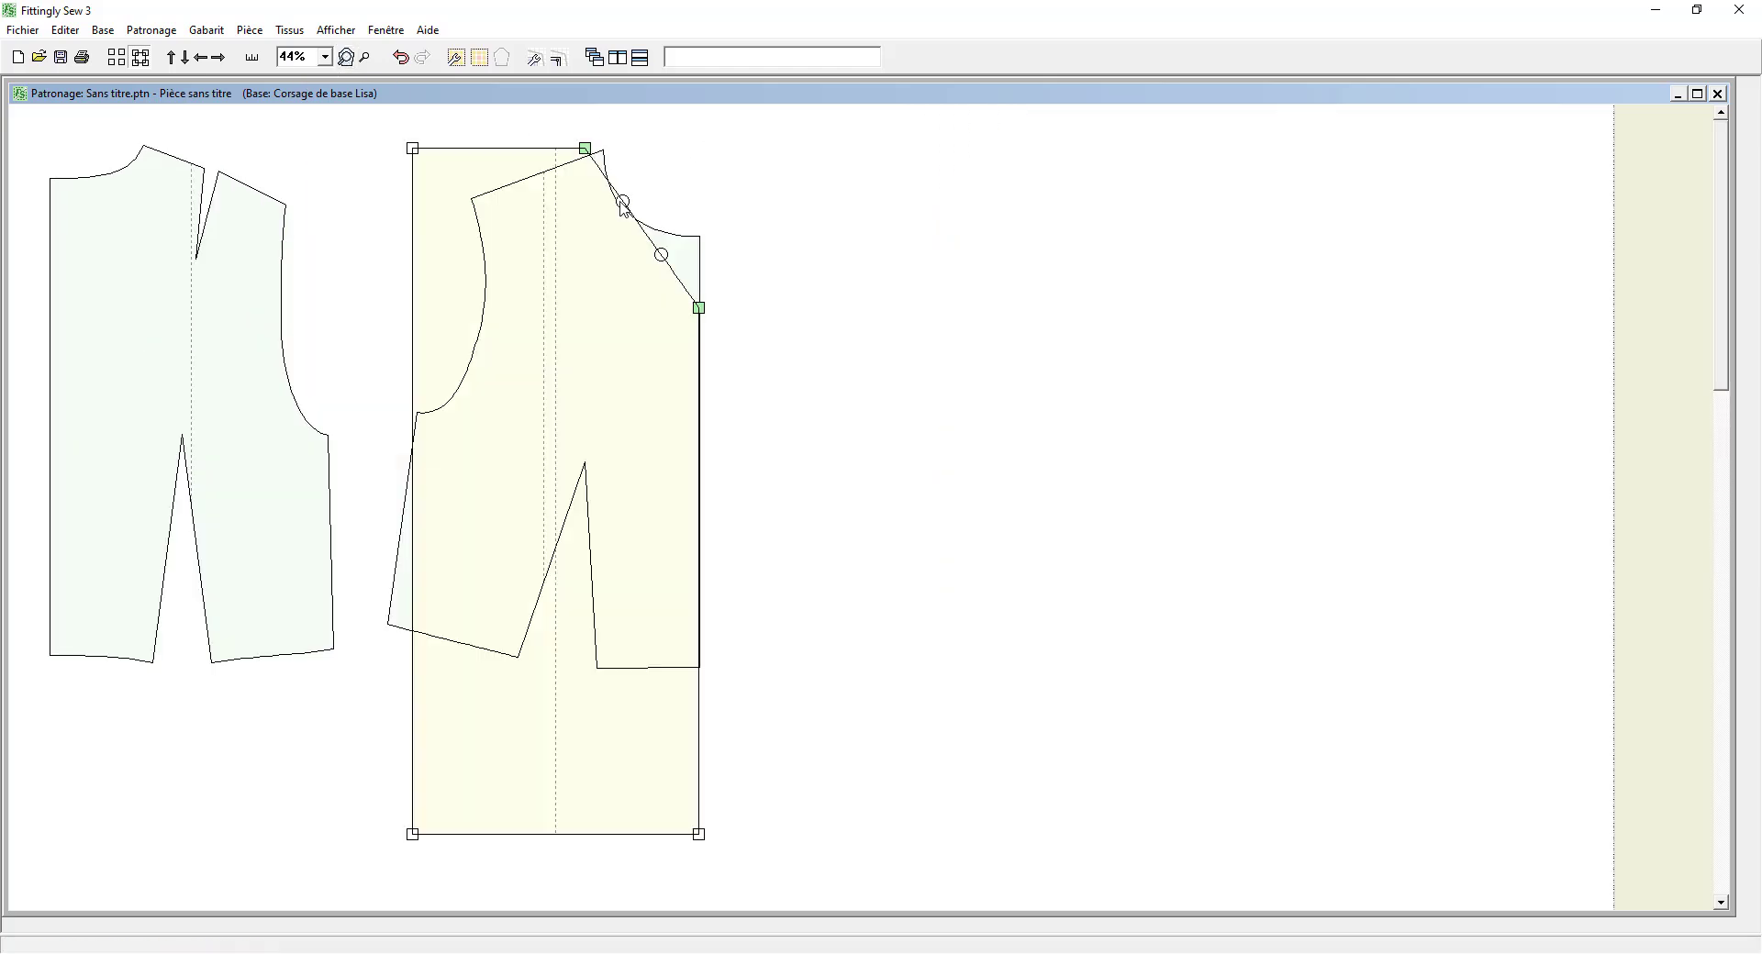
drag(623, 204, 609, 304)
Step: Lower the outer shoulder corner point with a vertical displacement of -3 cm
click(413, 148)
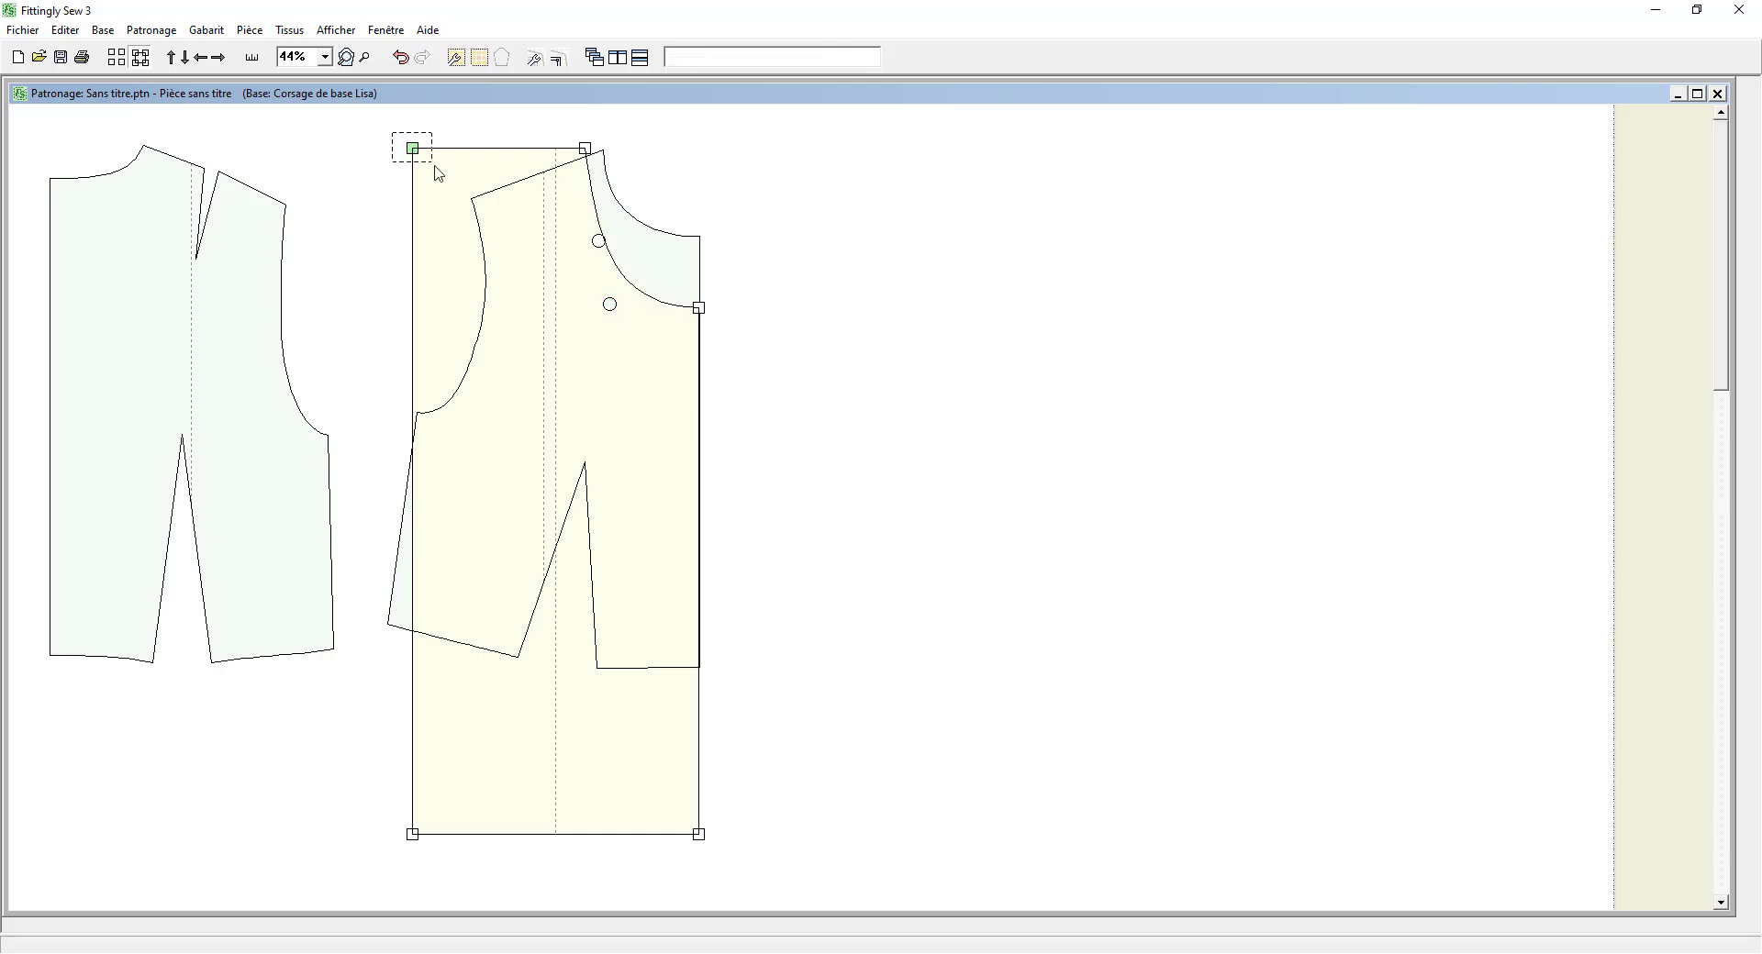
click(65, 30)
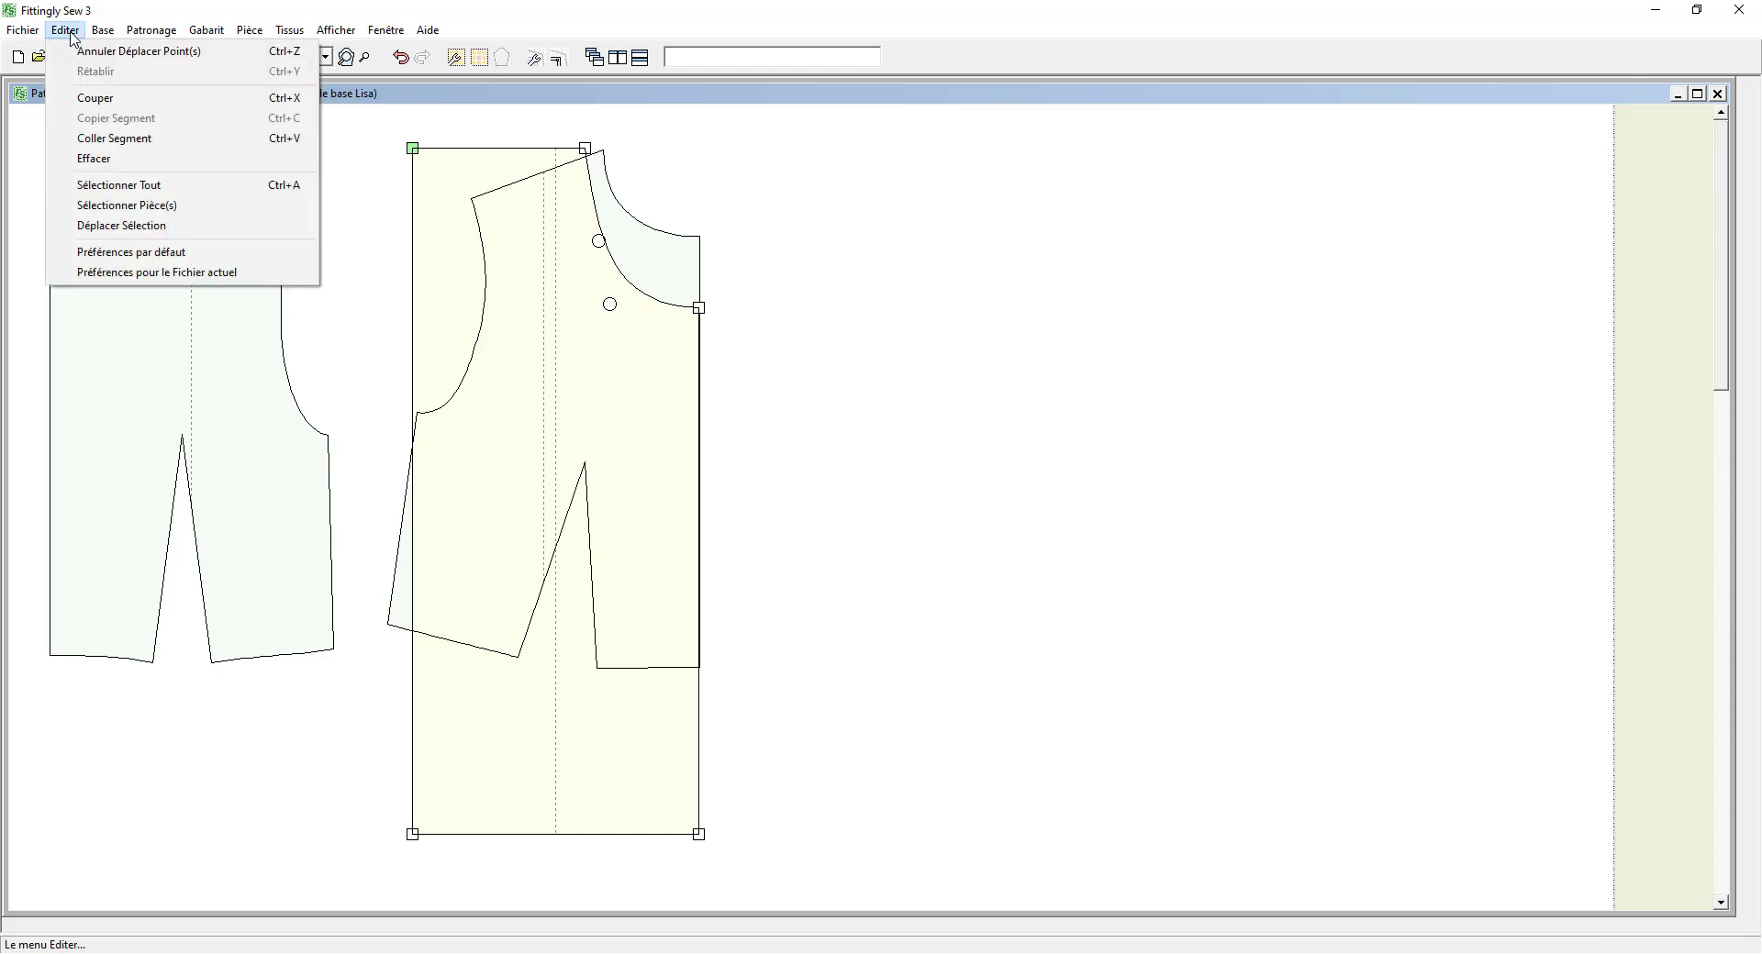
click(114, 227)
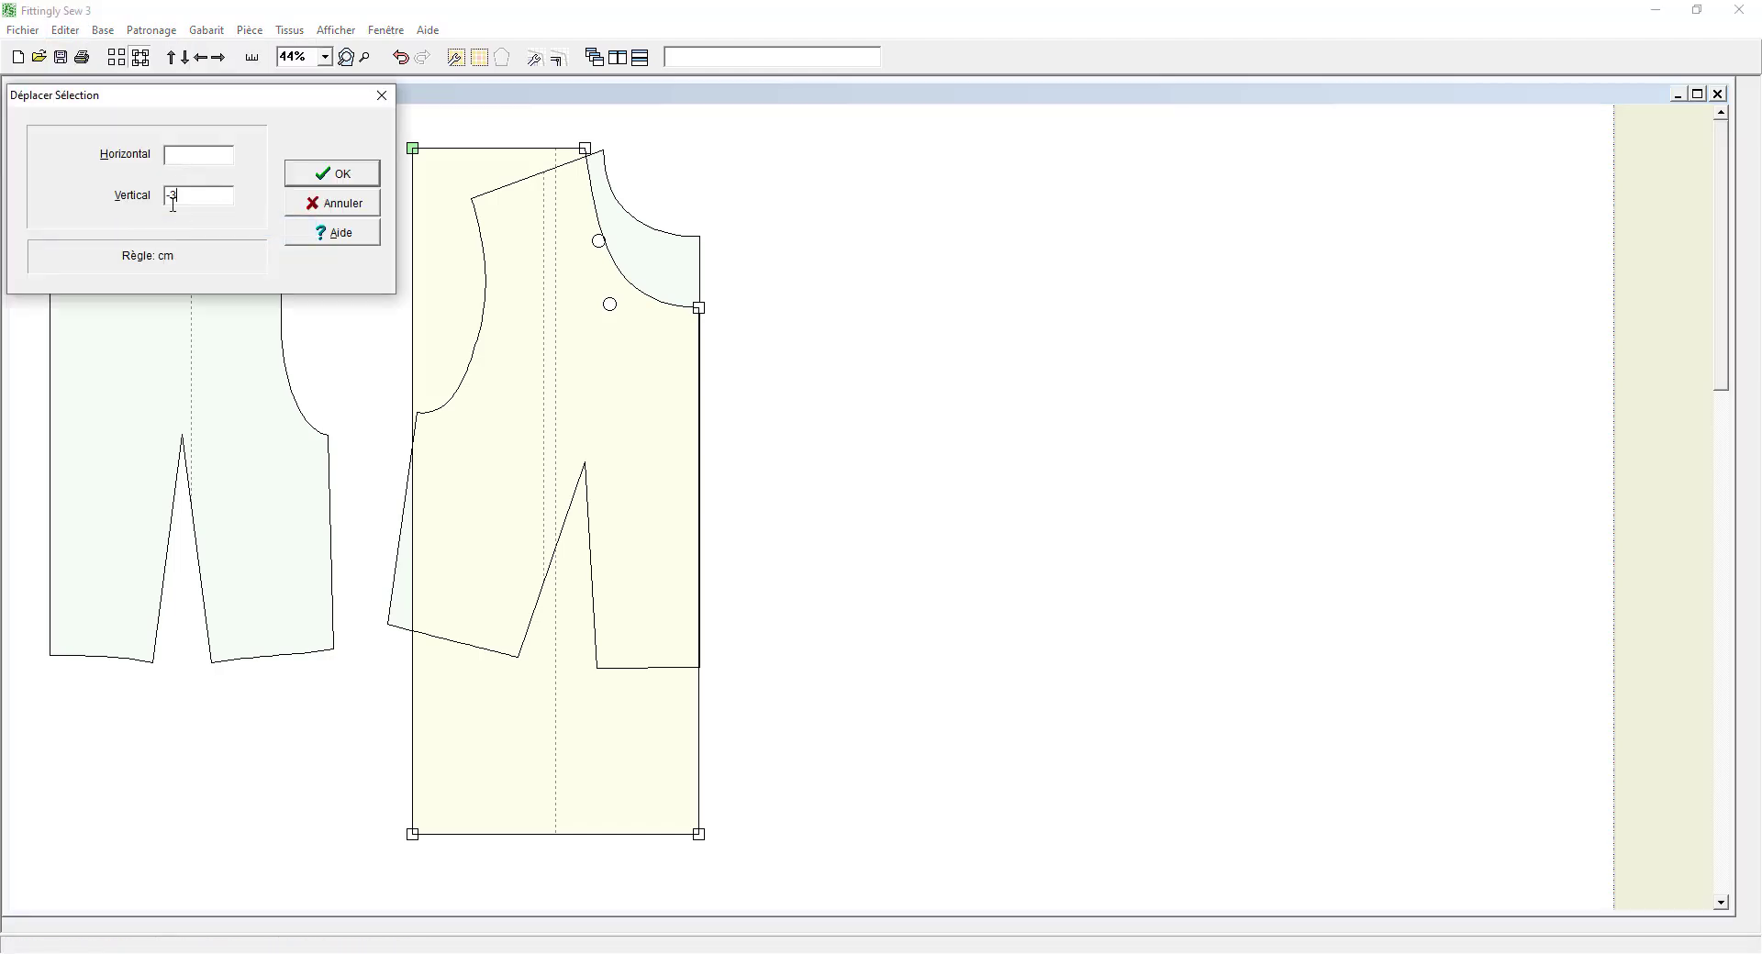
key(Return)
Step: Measure along the side edge from the lowered shoulder corner down to the base's underarm level
click(253, 58)
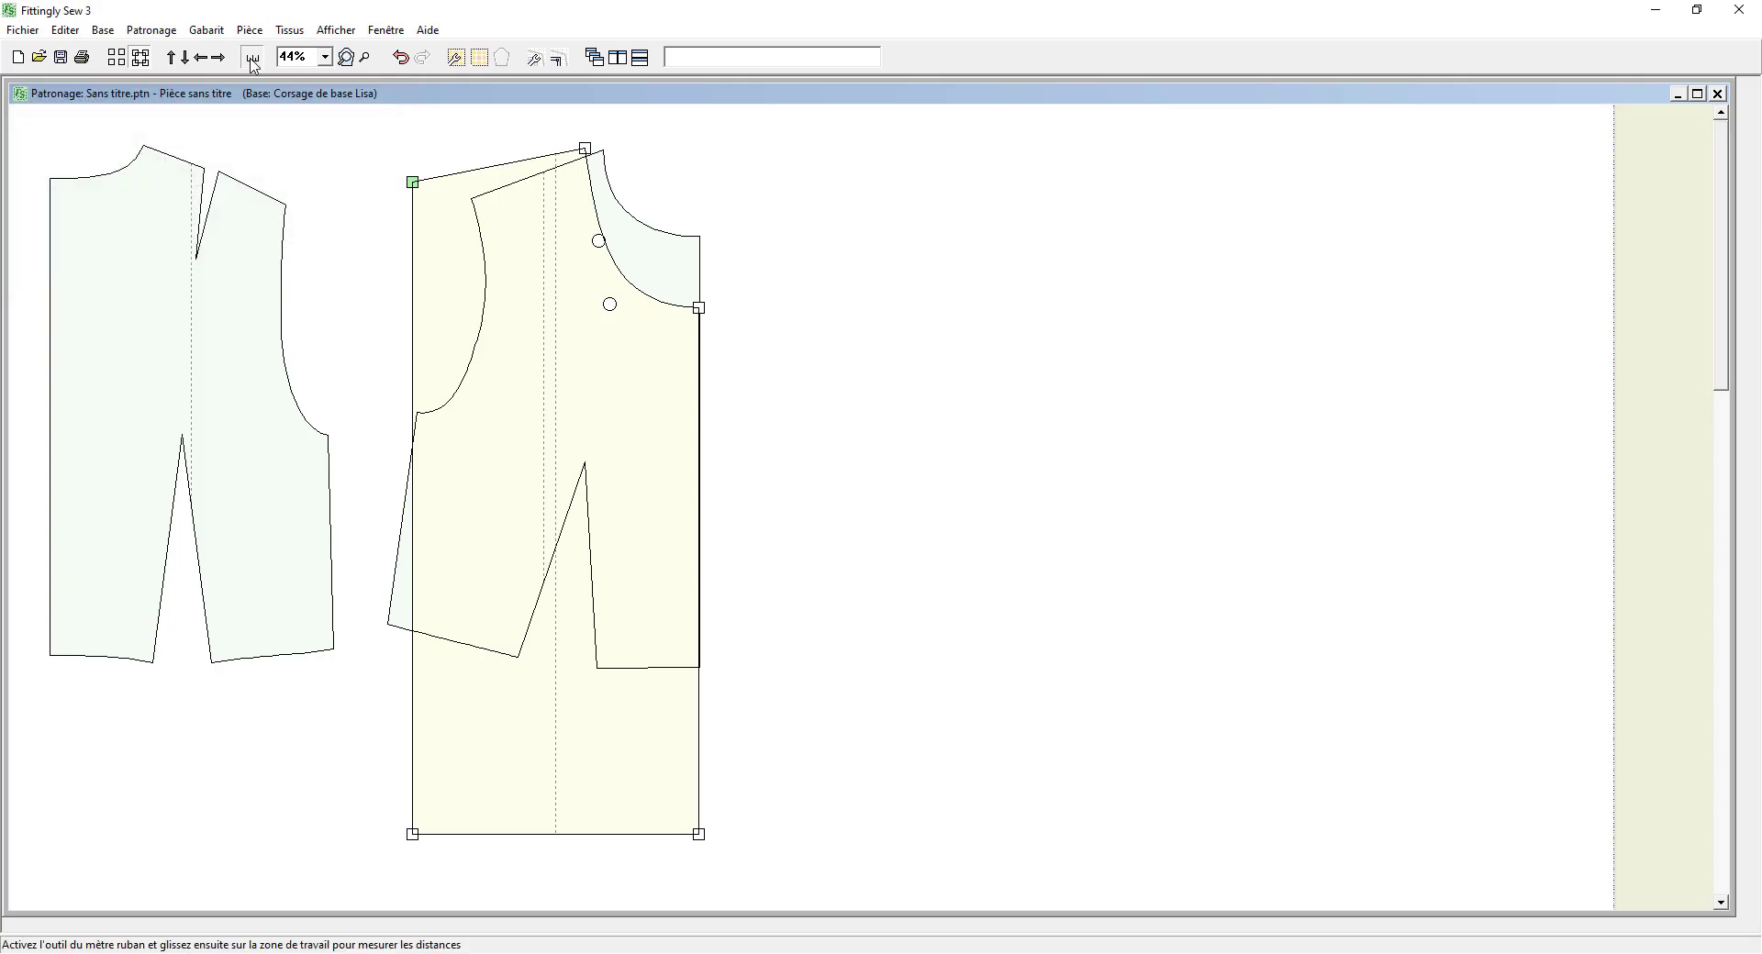
drag(413, 183, 413, 421)
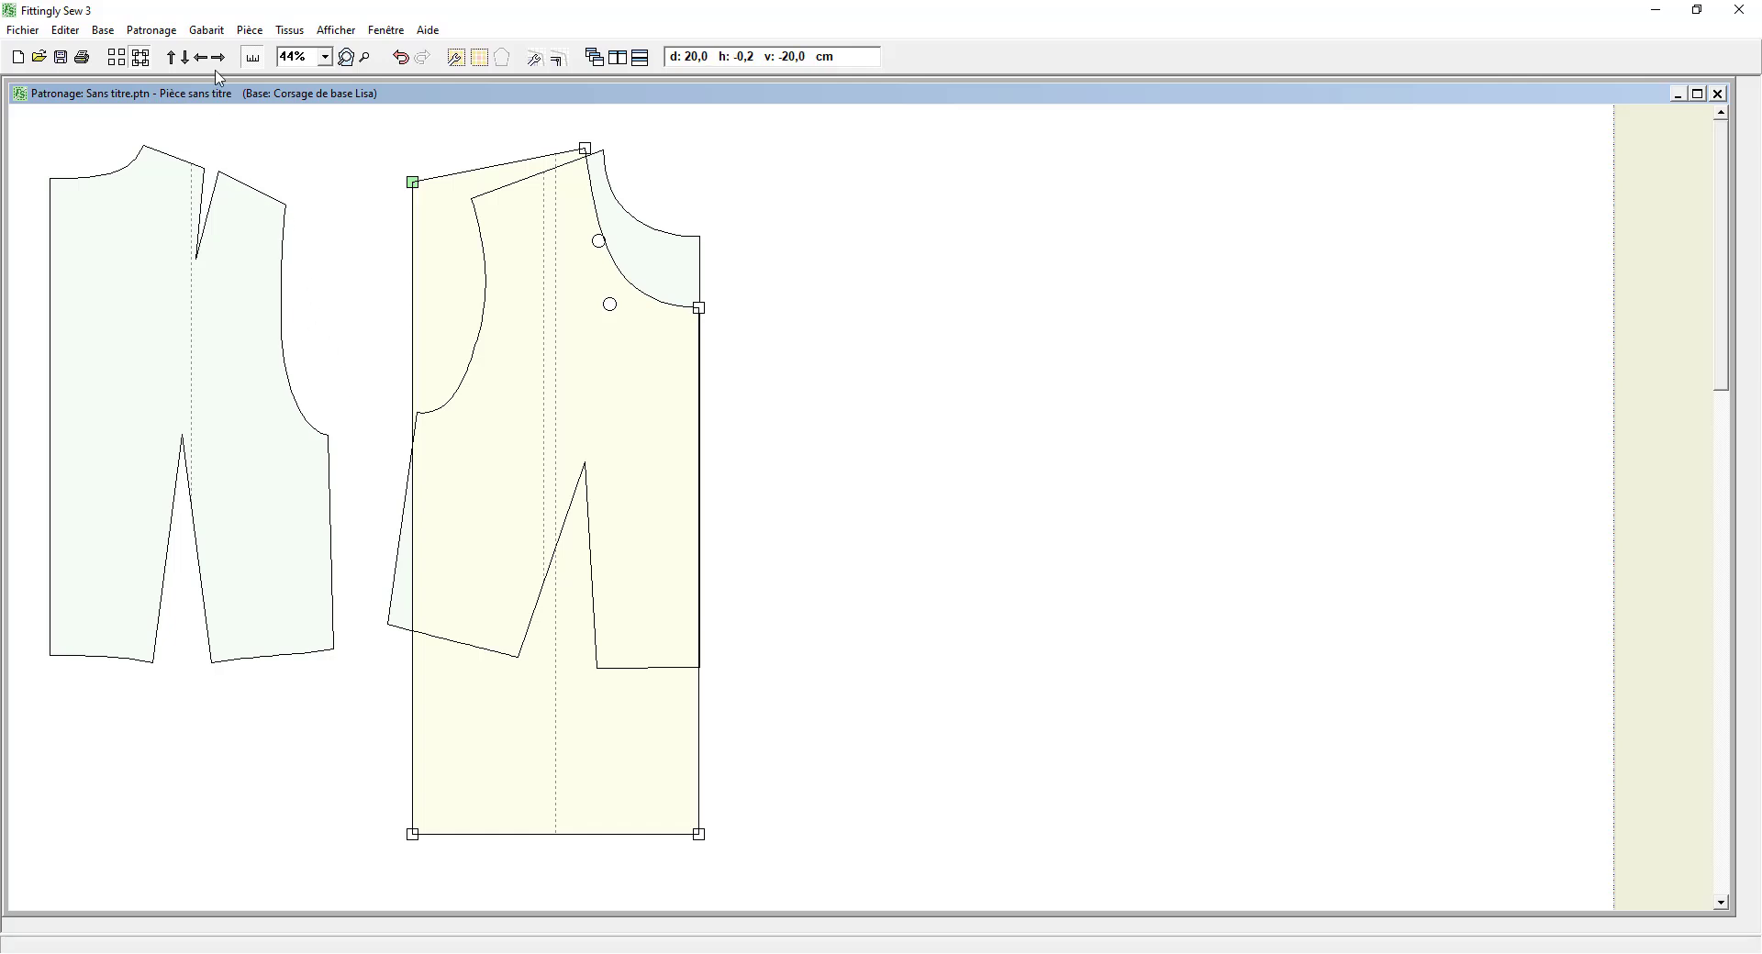
click(253, 57)
Step: Add a specific point on the piece's side edge, 20 cm from the end, at underarm level
drag(370, 128, 453, 856)
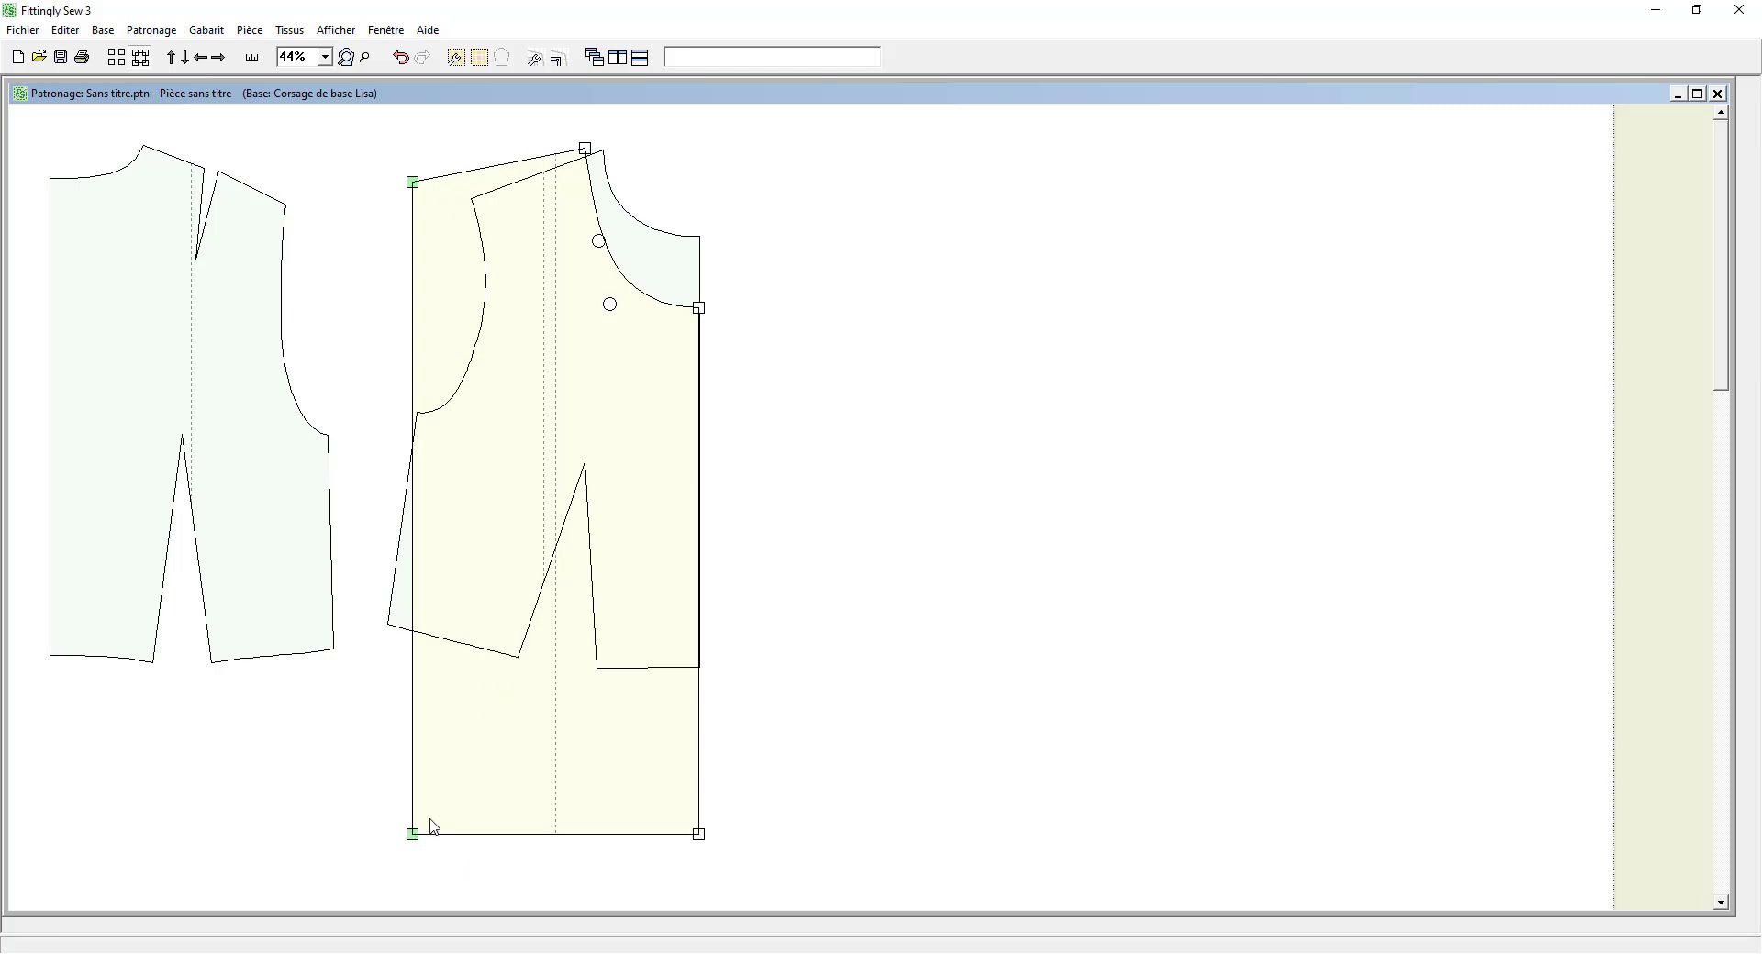
click(248, 30)
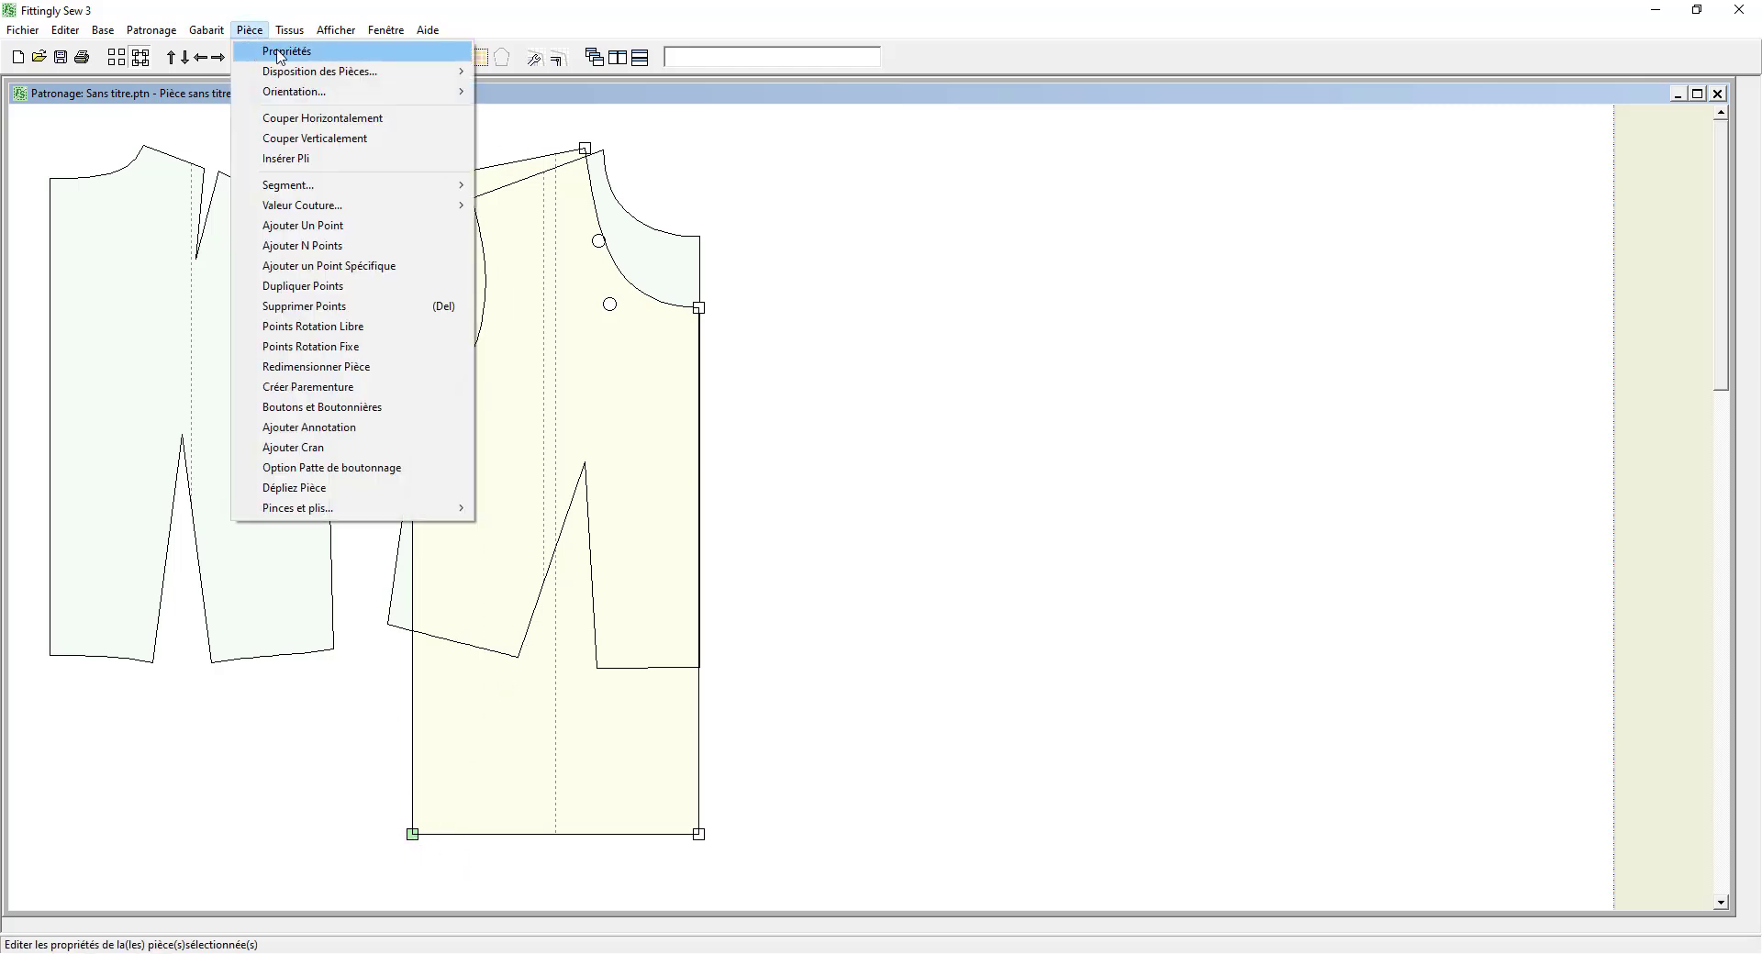
click(300, 267)
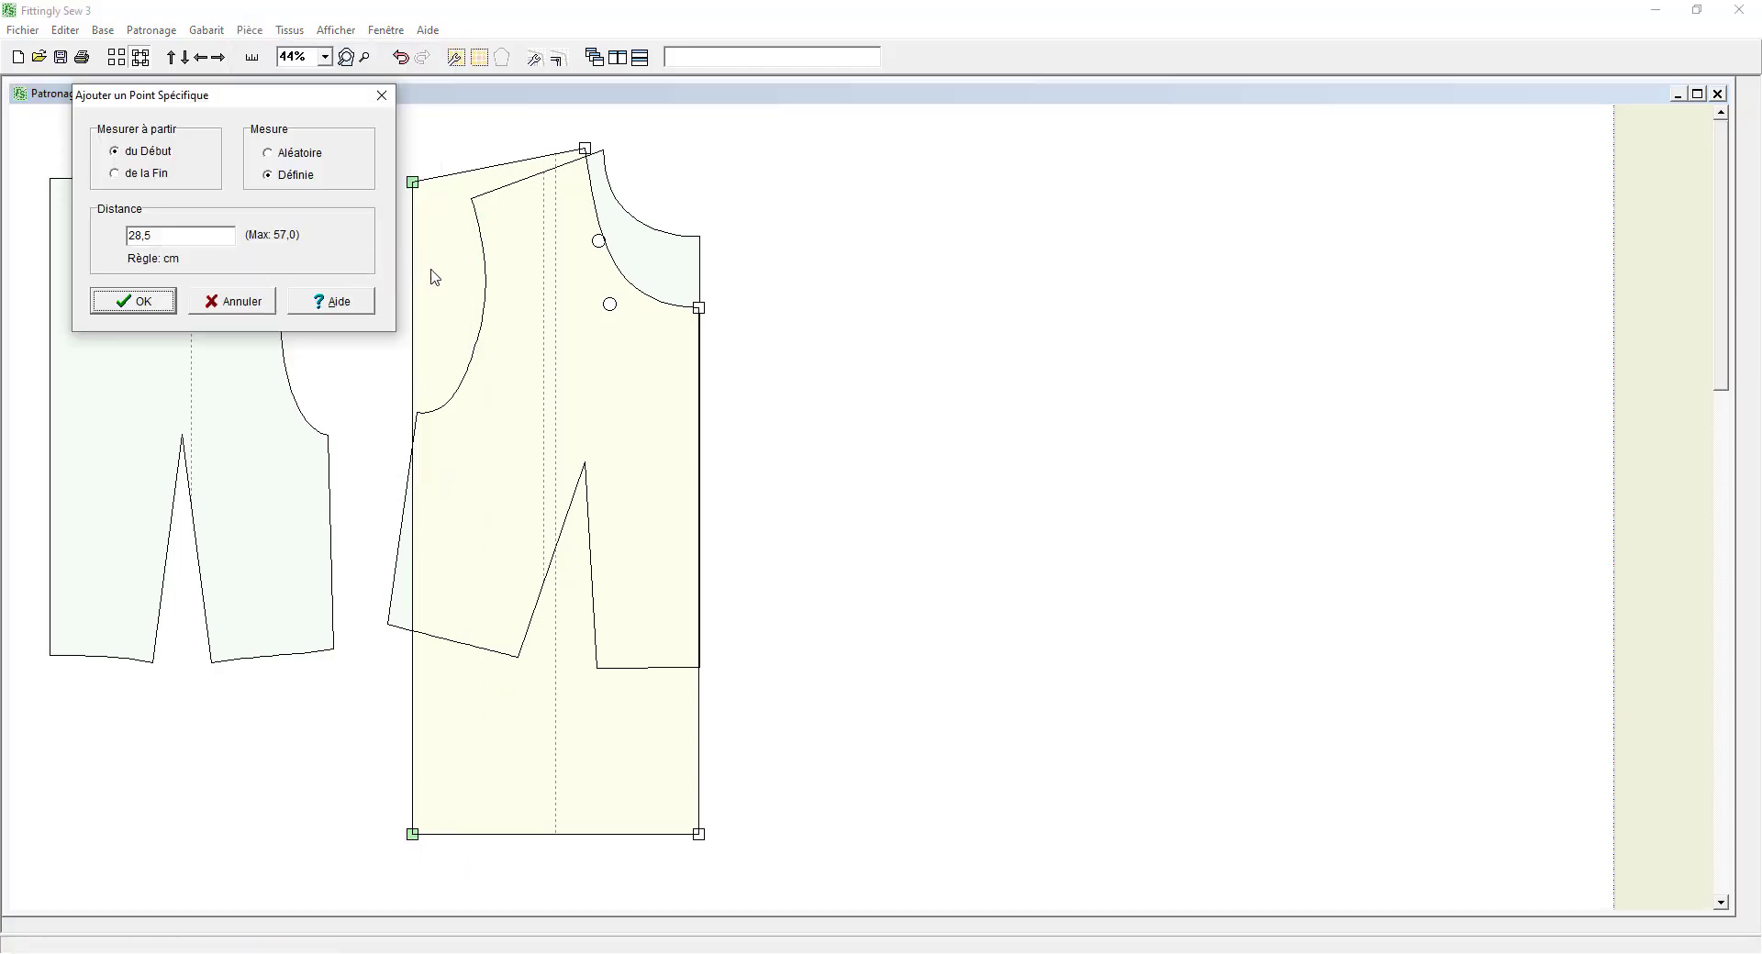
click(116, 175)
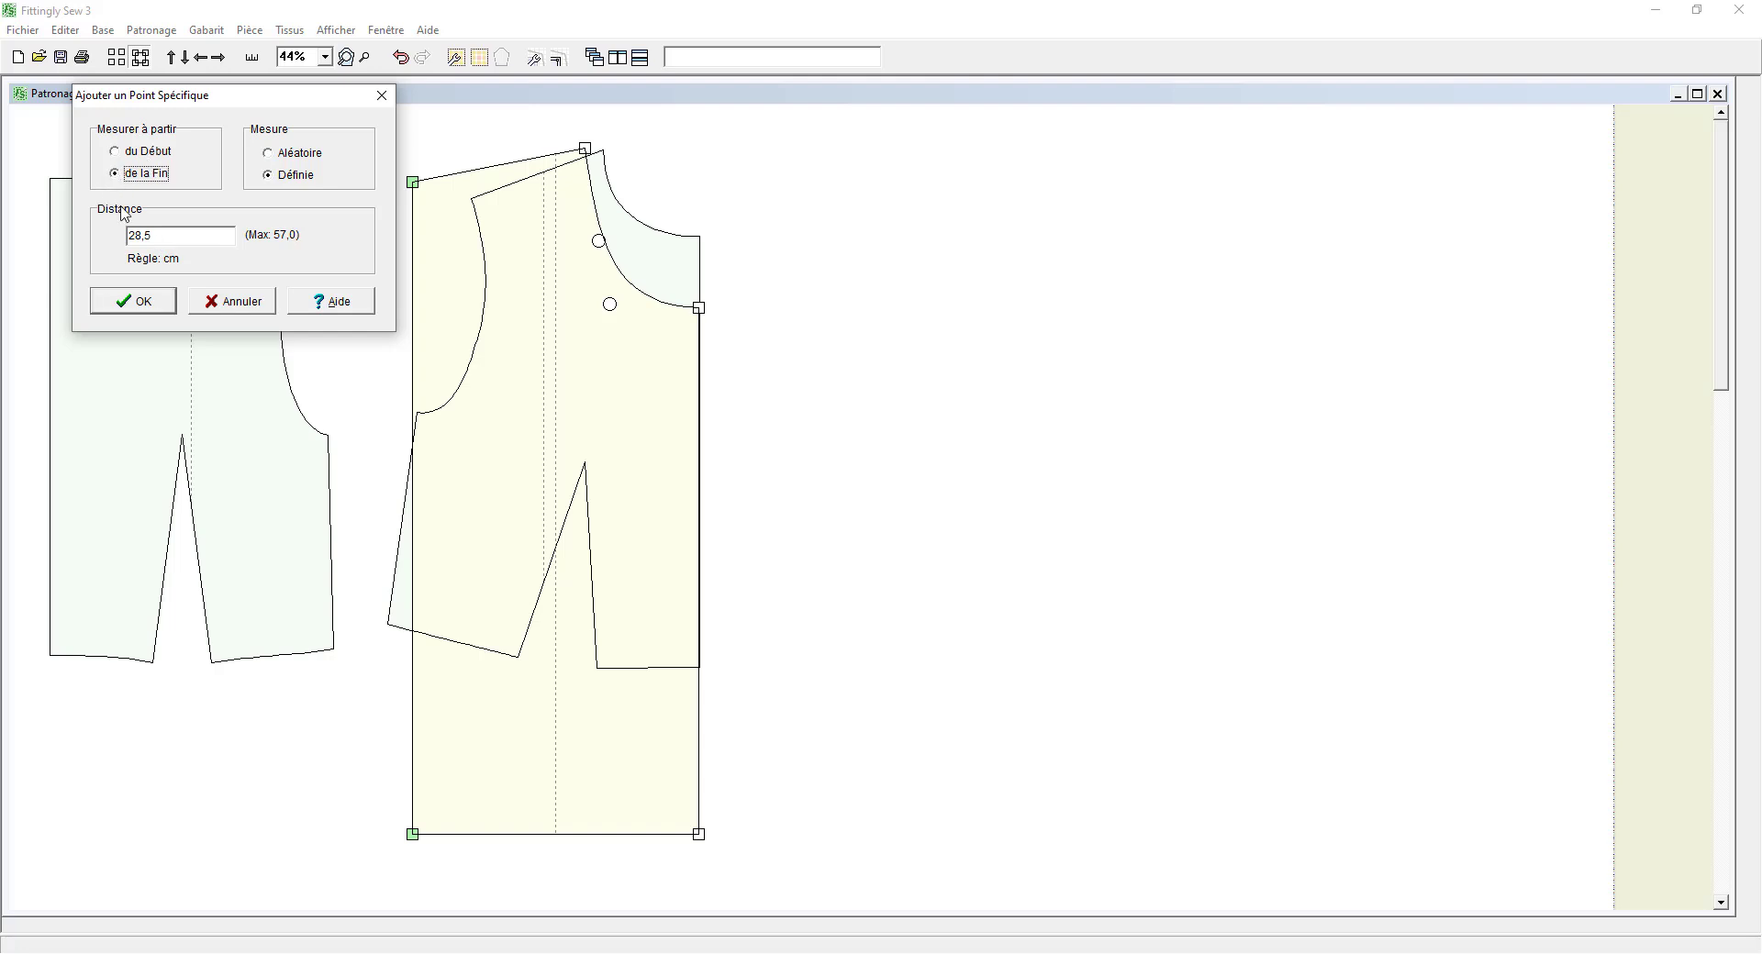
double_click(166, 240)
text(20)
key(Return)
Step: Add a specific point on the sloped shoulder segment, 8 cm from the end
drag(379, 135, 592, 192)
click(261, 36)
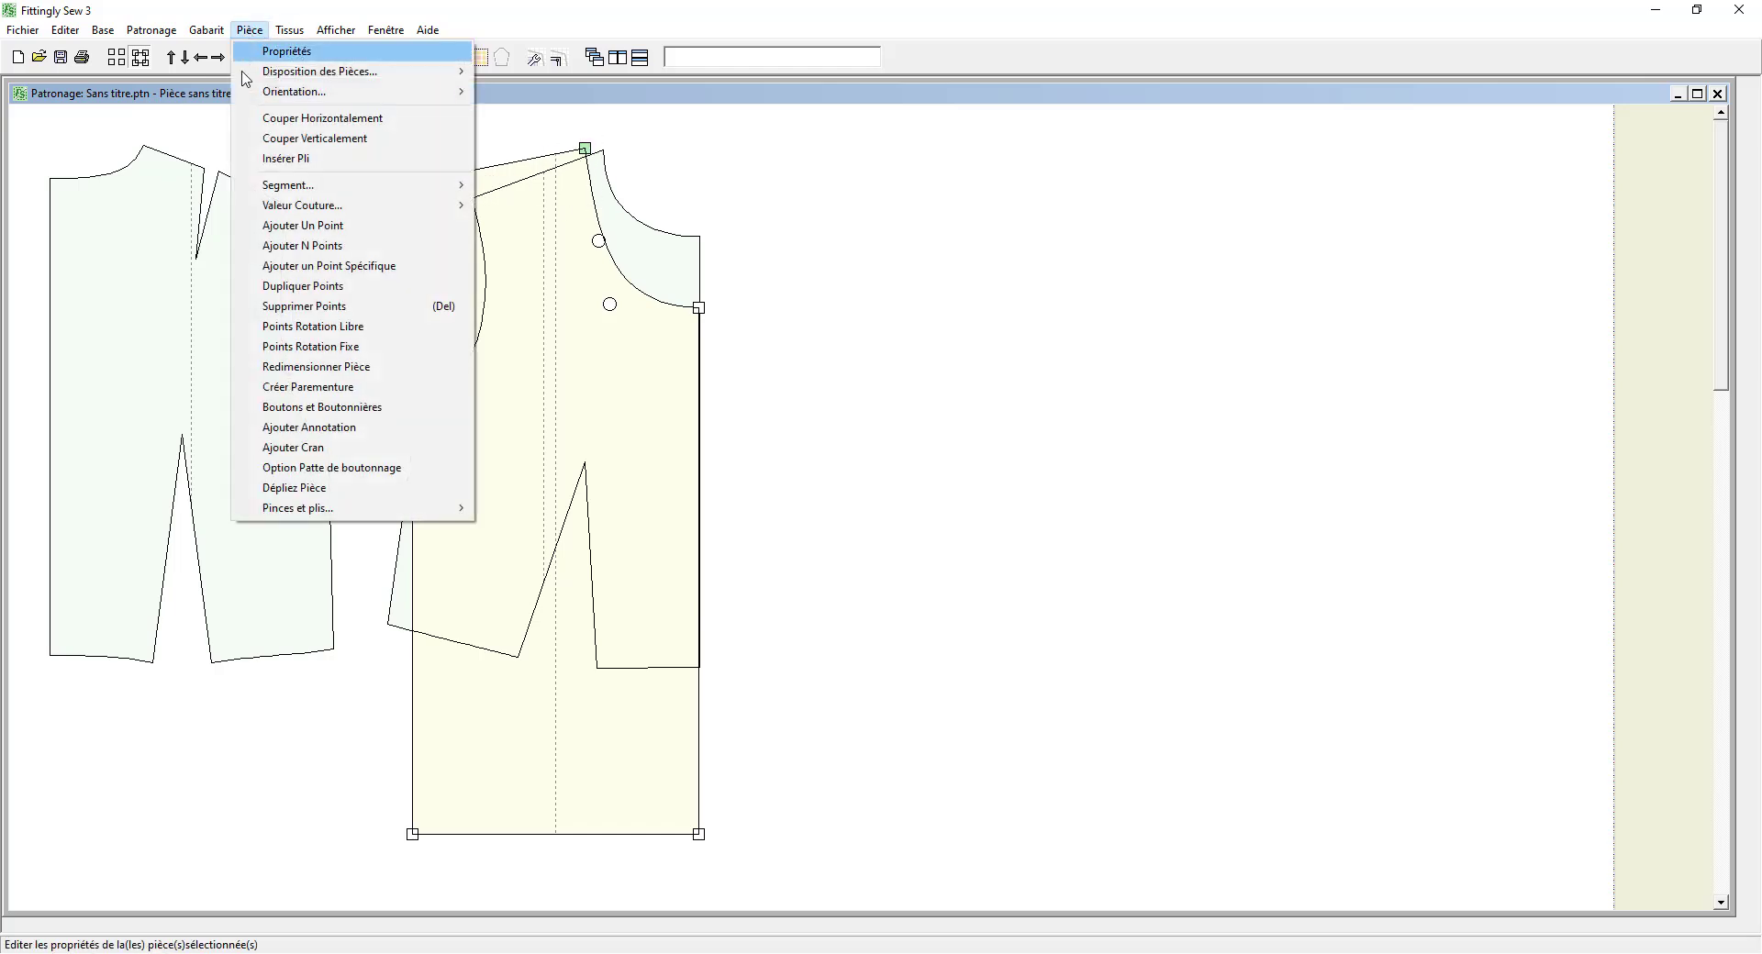
click(280, 267)
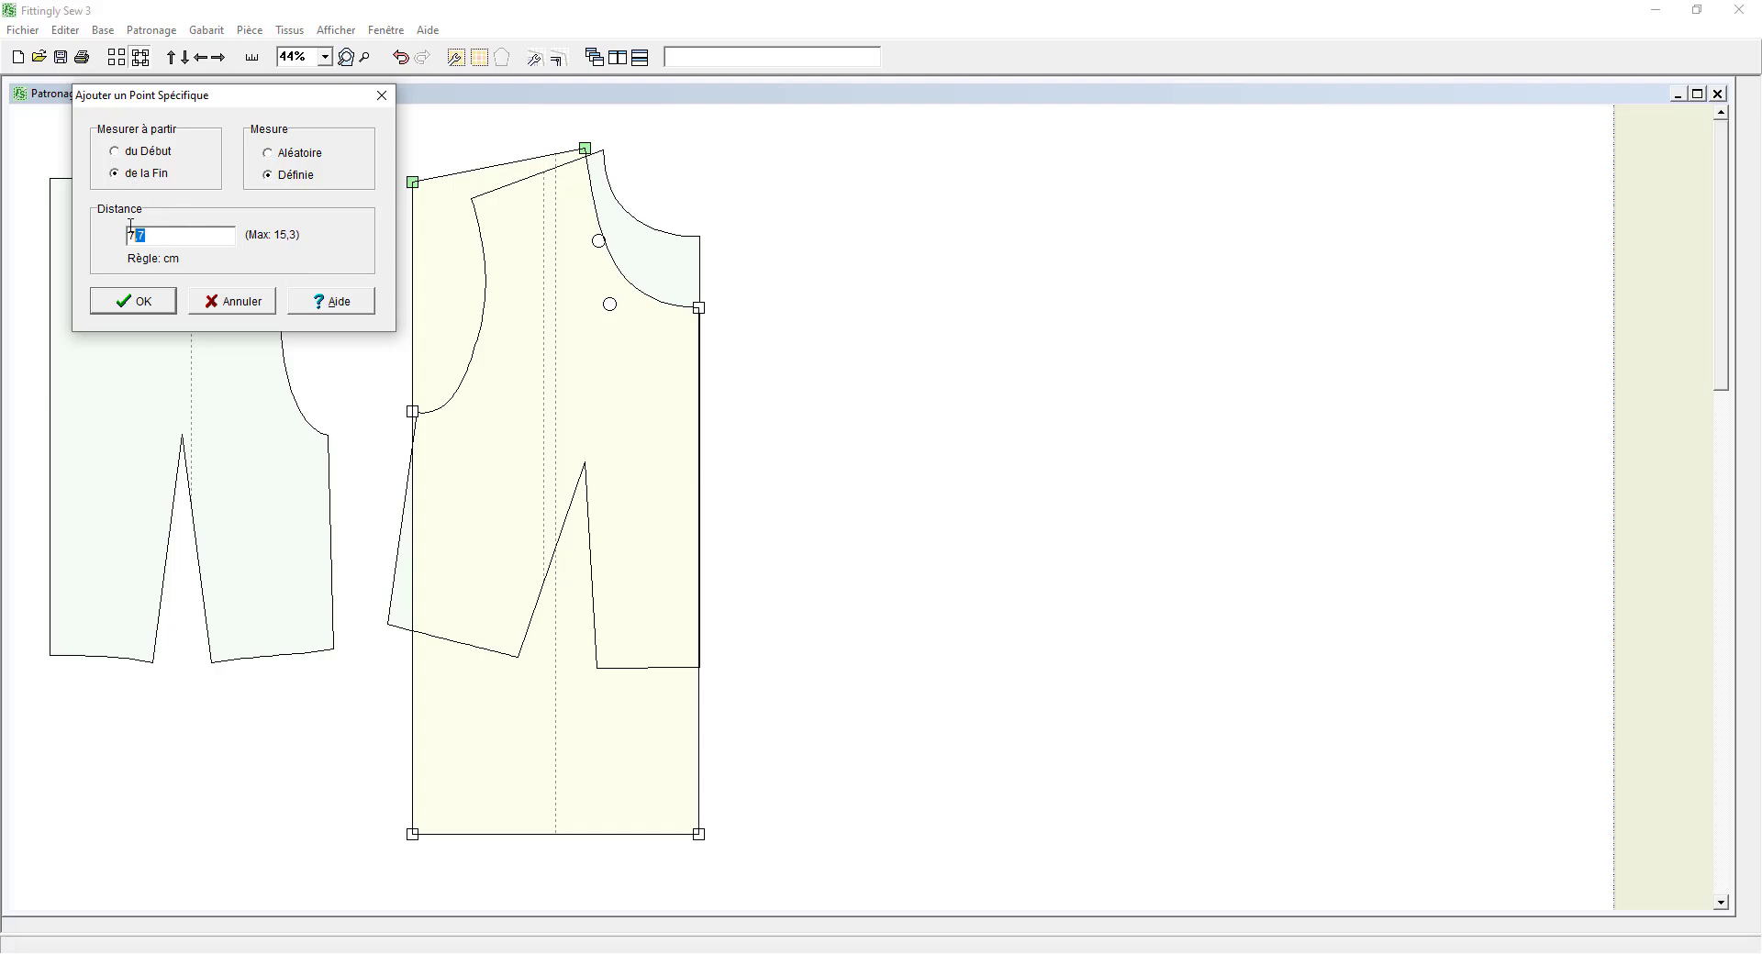
text(8)
key(Return)
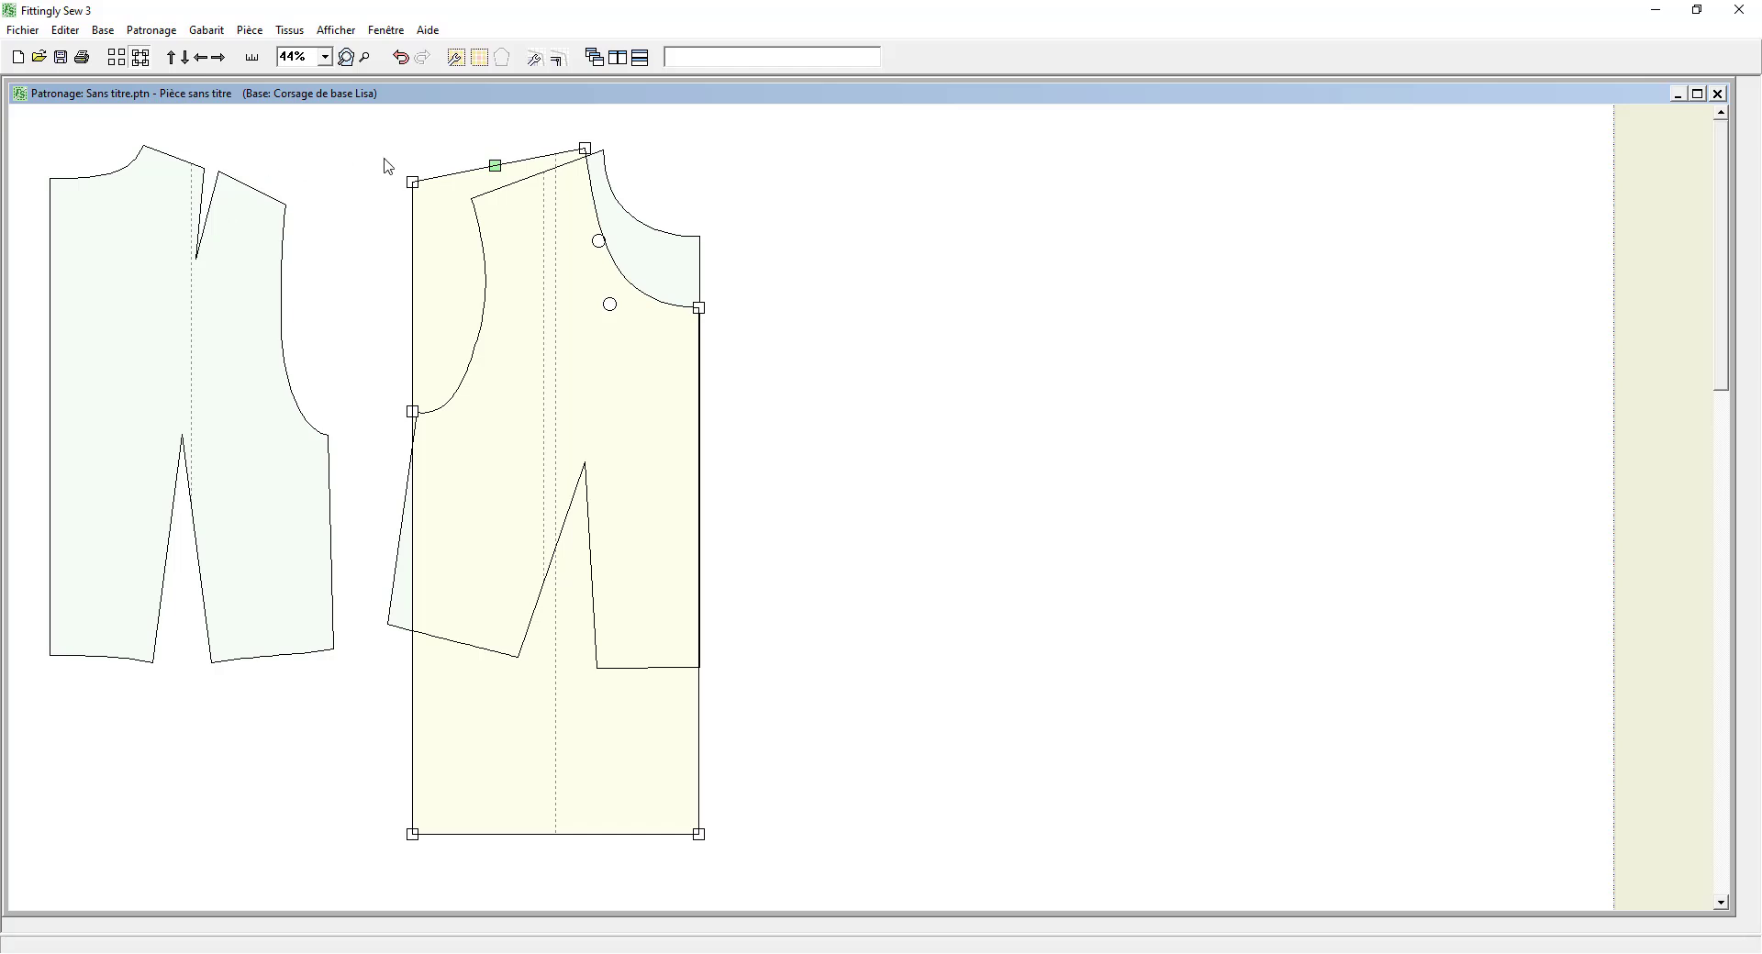
Step: Move the outer shoulder corner point inward onto the base's armhole line and convert both armhole segments to curves
drag(418, 204, 484, 313)
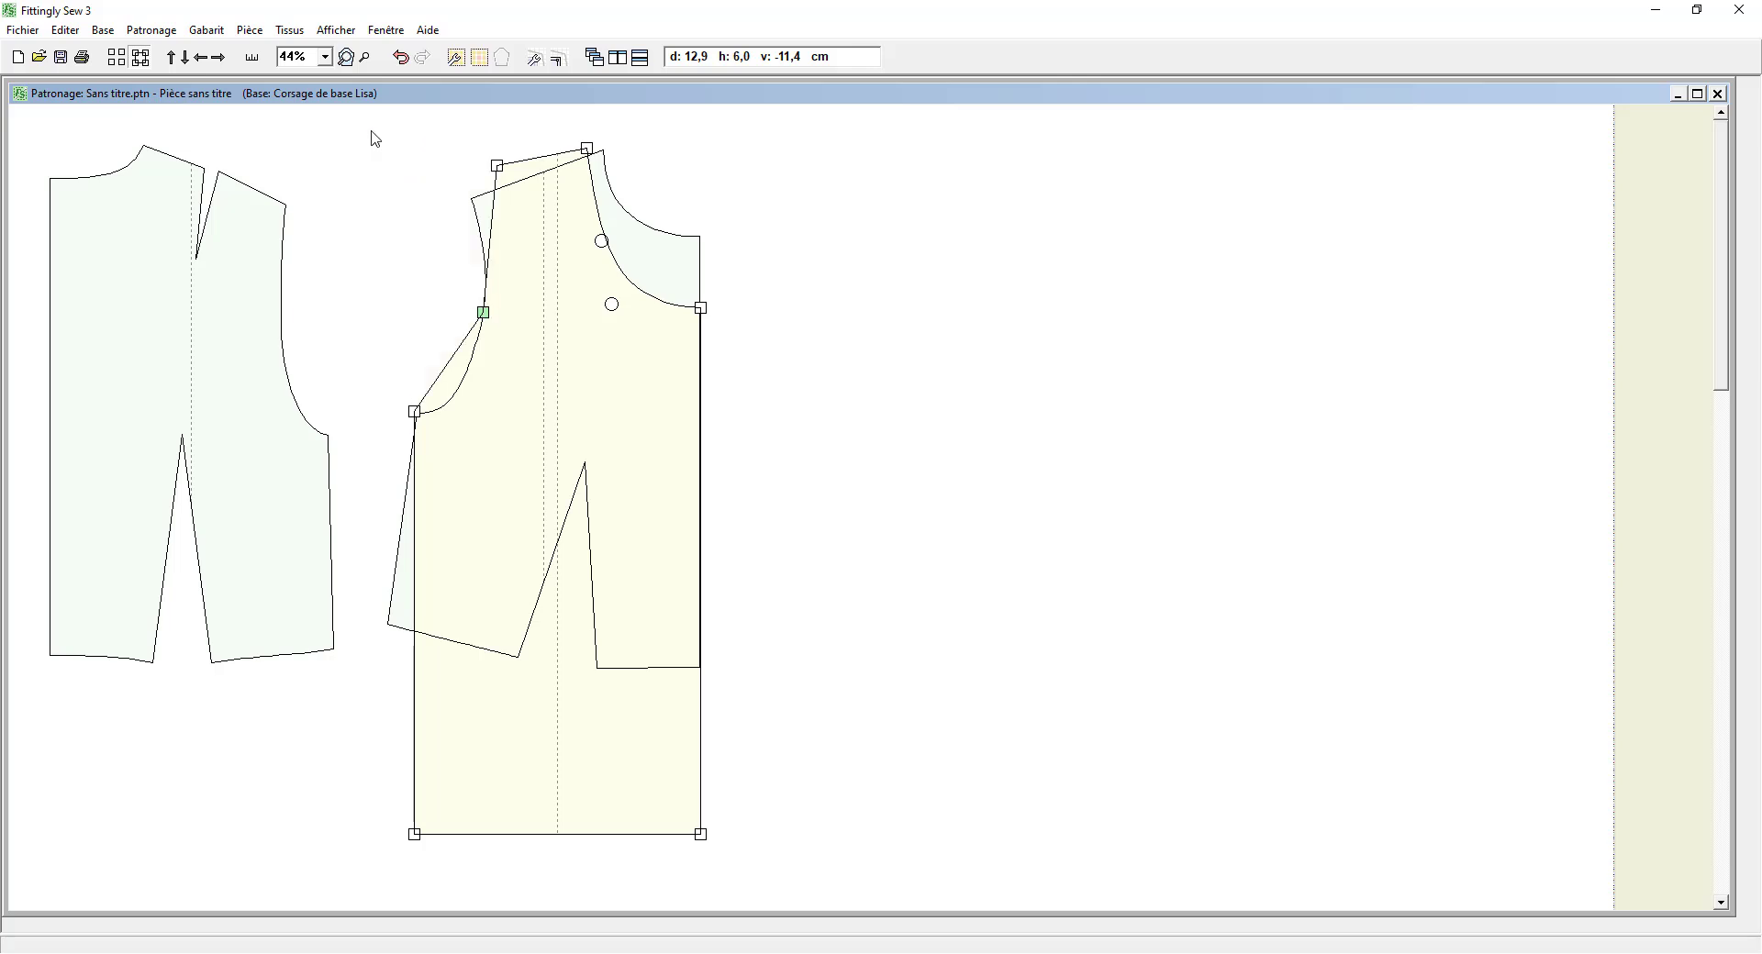
drag(370, 128, 515, 444)
click(250, 31)
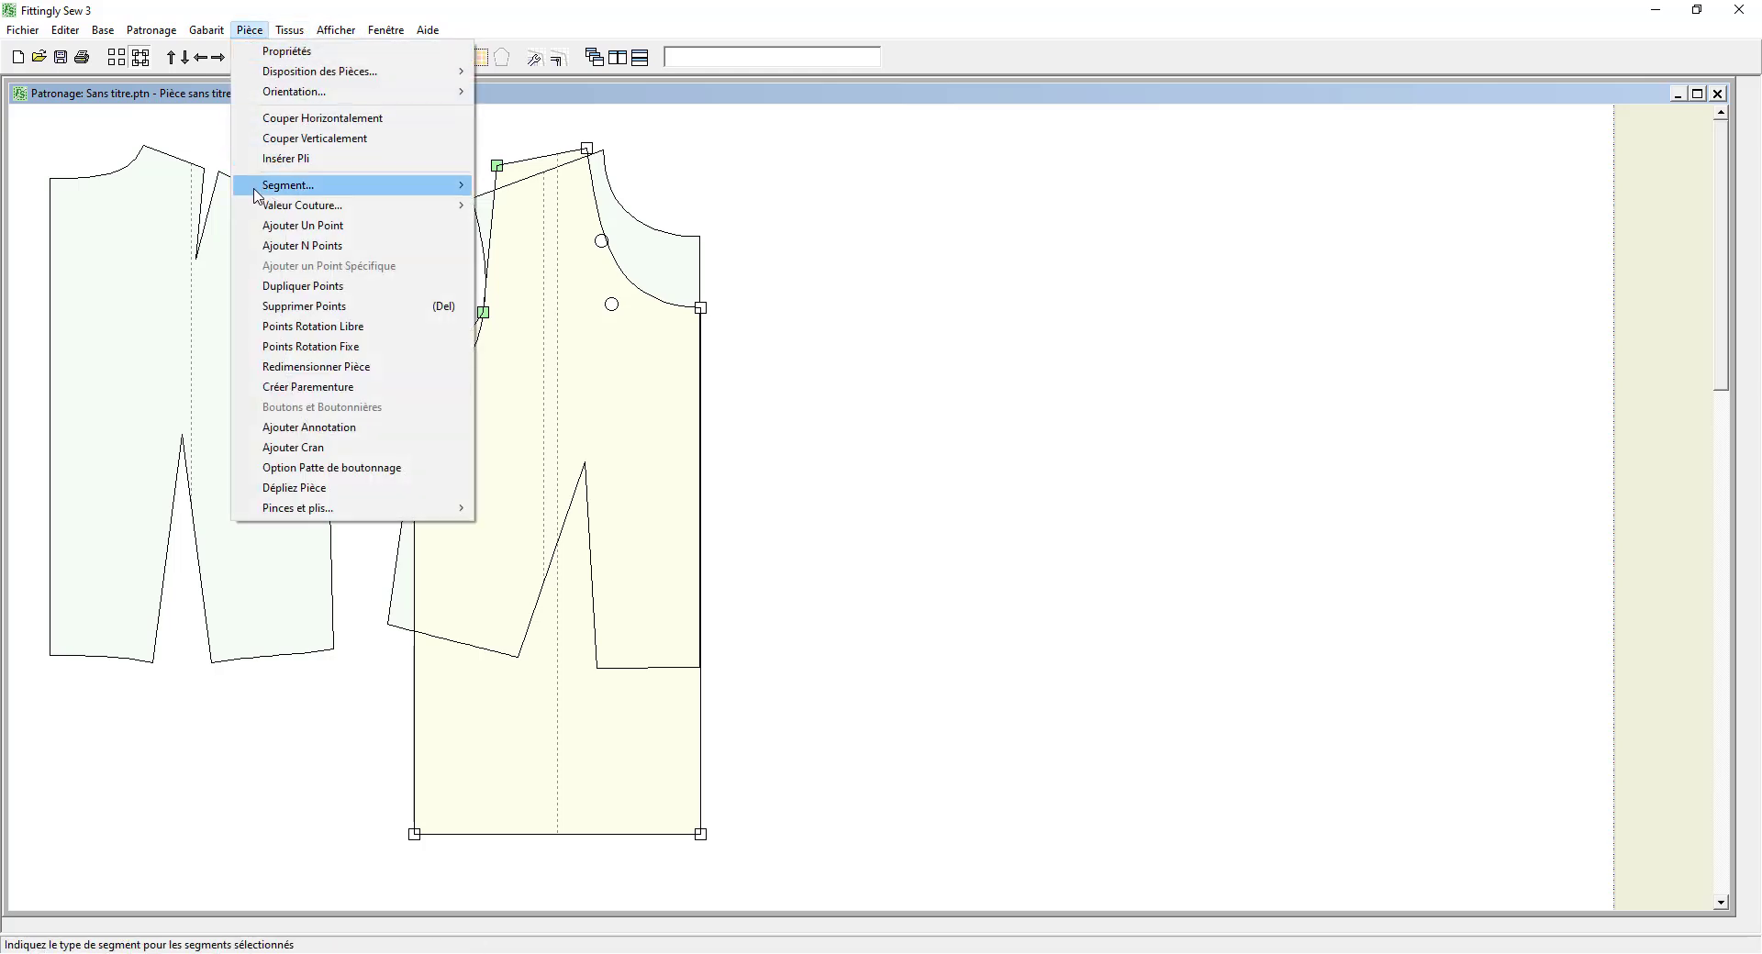
mouse_move(358, 185)
click(488, 206)
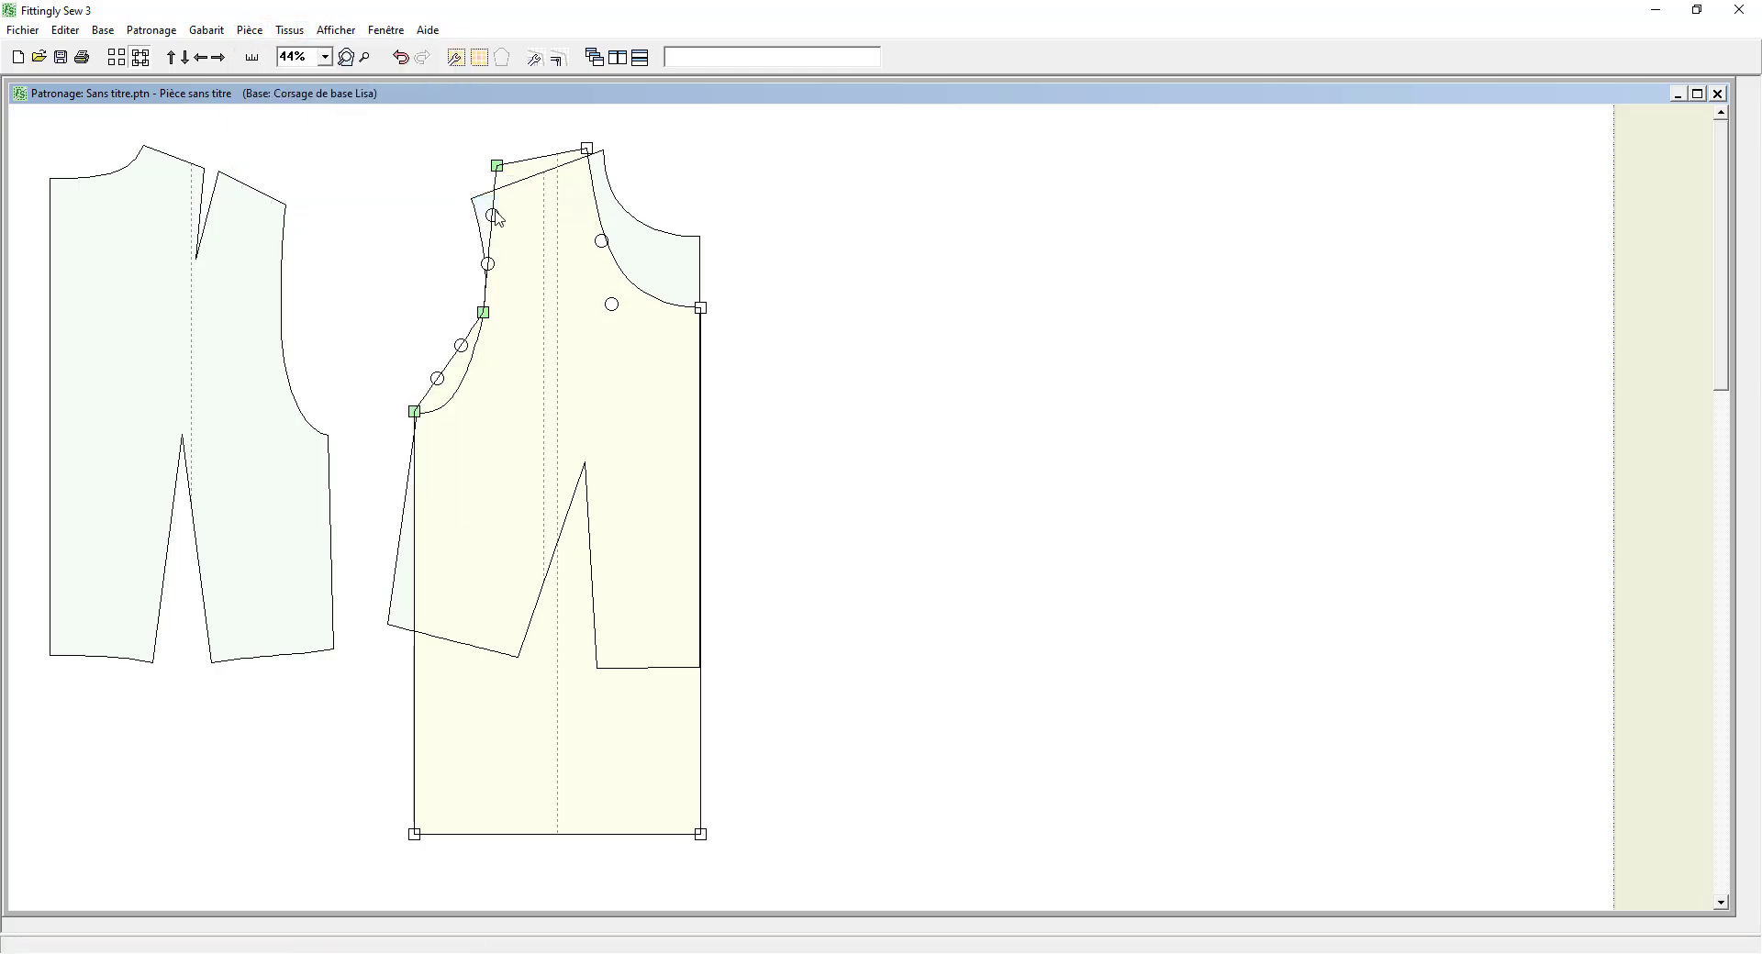
Step: Shape both armhole curves with their control points into a smooth line from shoulder to underarm
drag(496, 217, 502, 272)
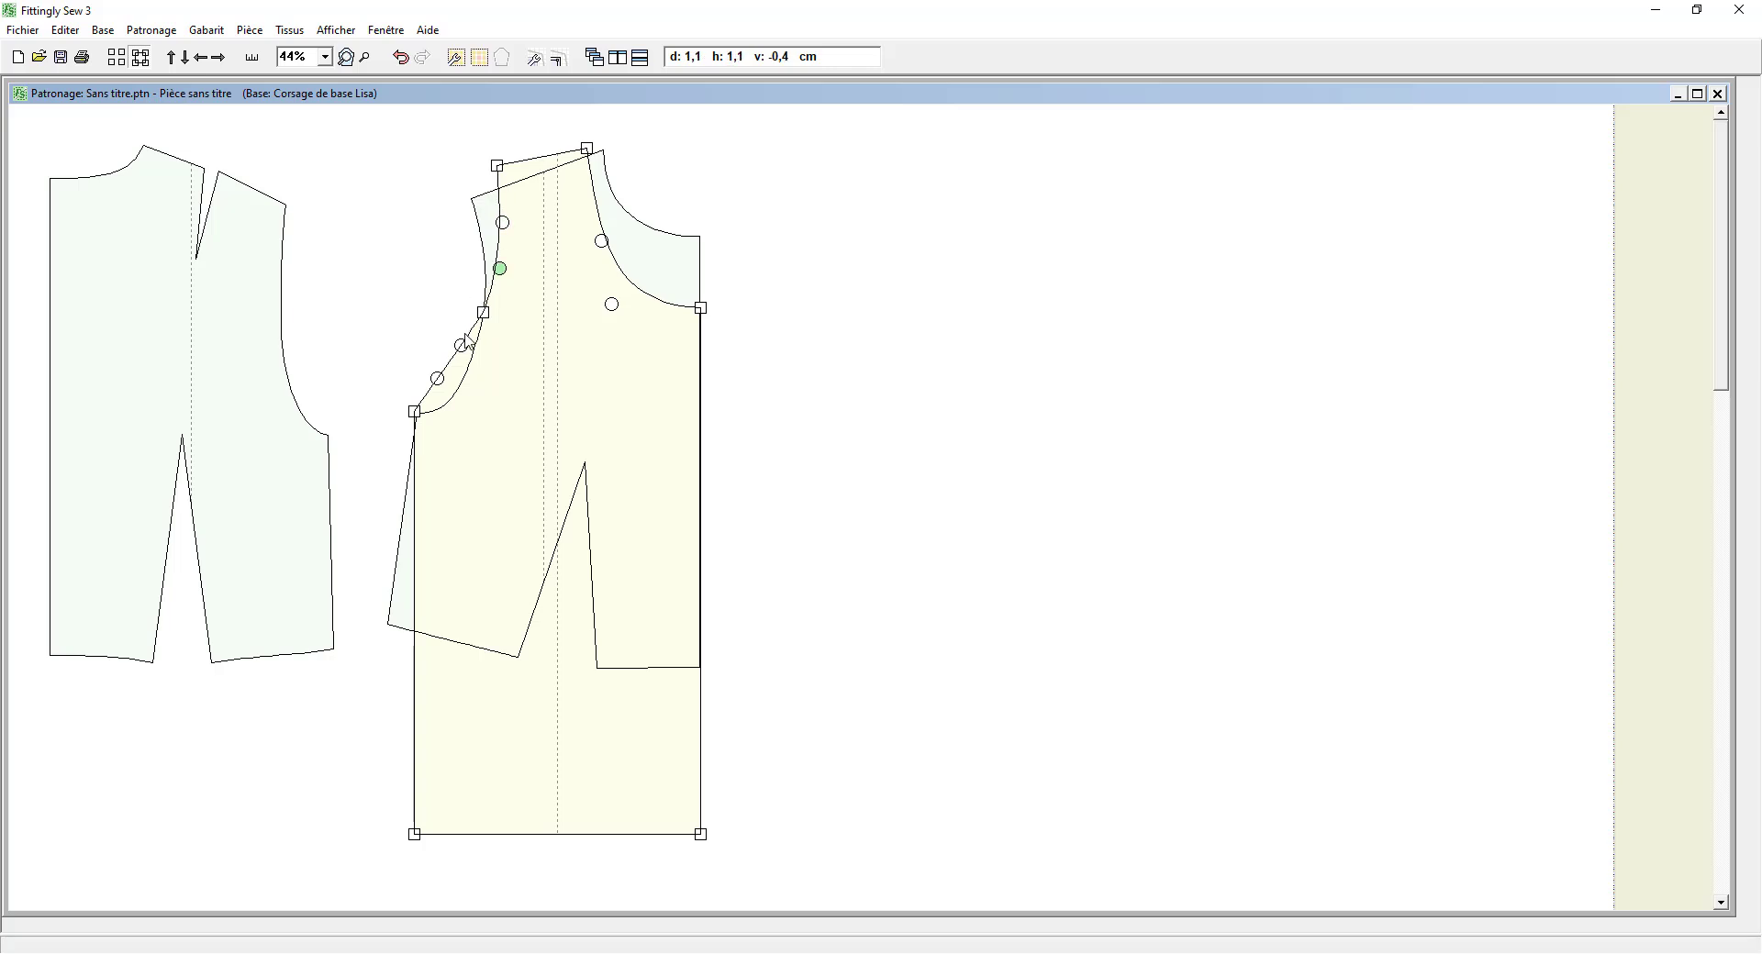
drag(466, 342, 451, 409)
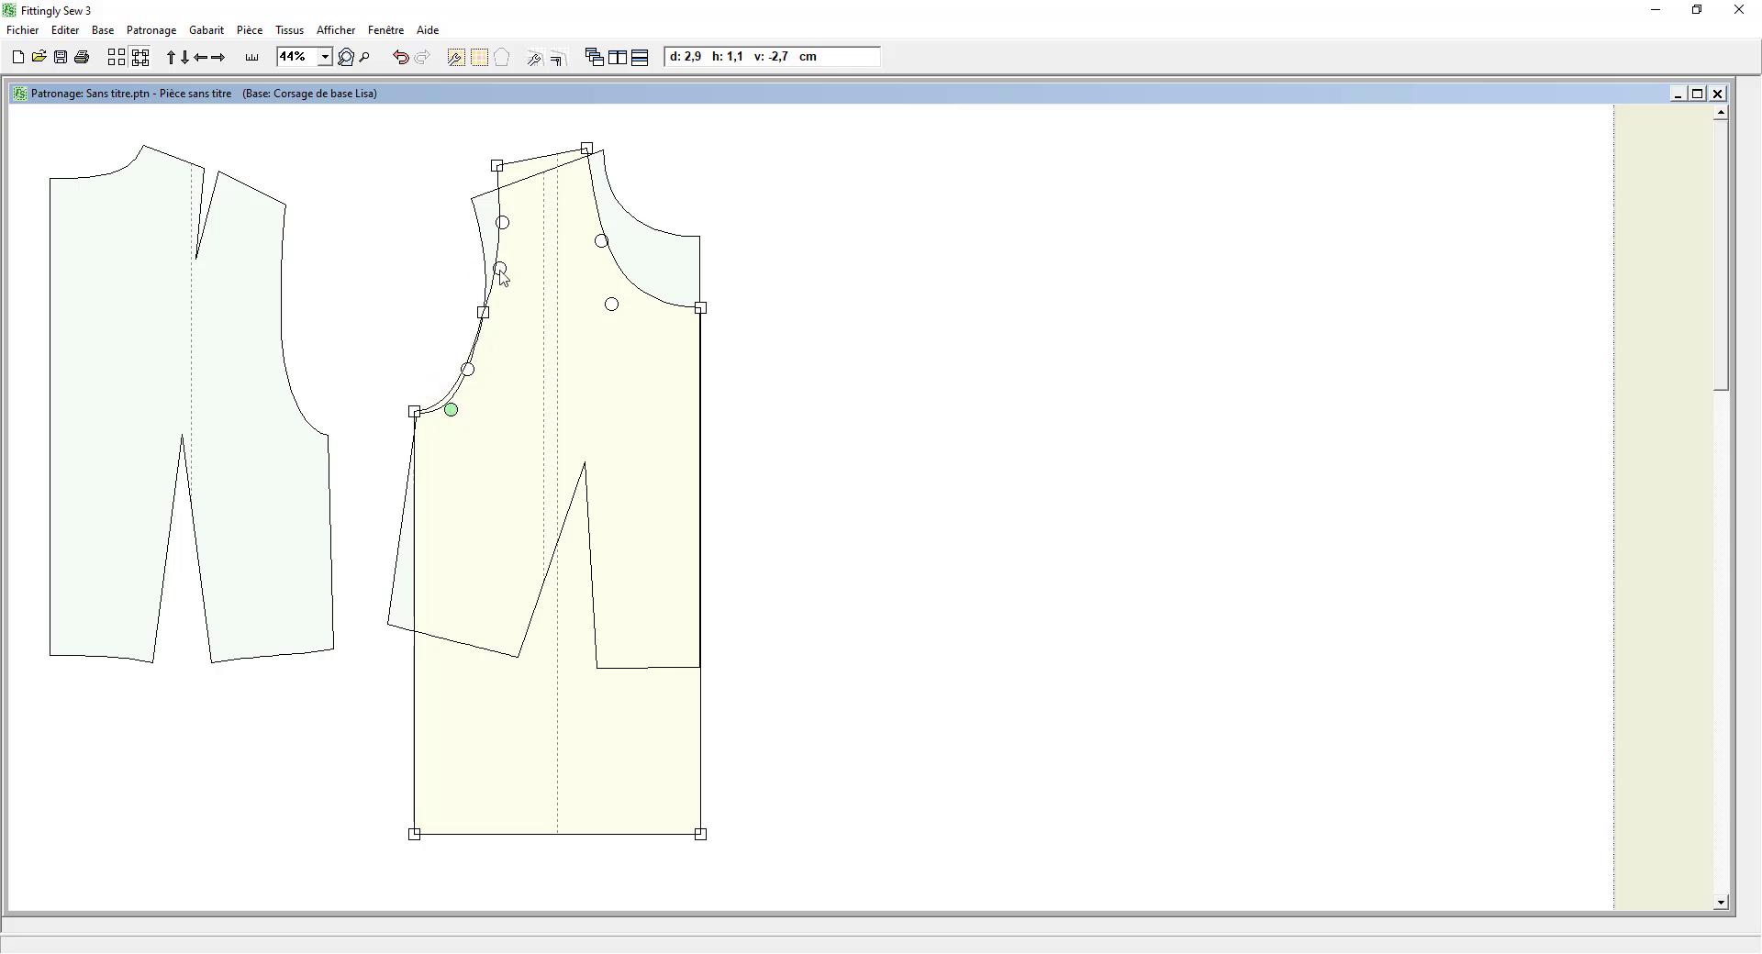
drag(500, 268, 496, 269)
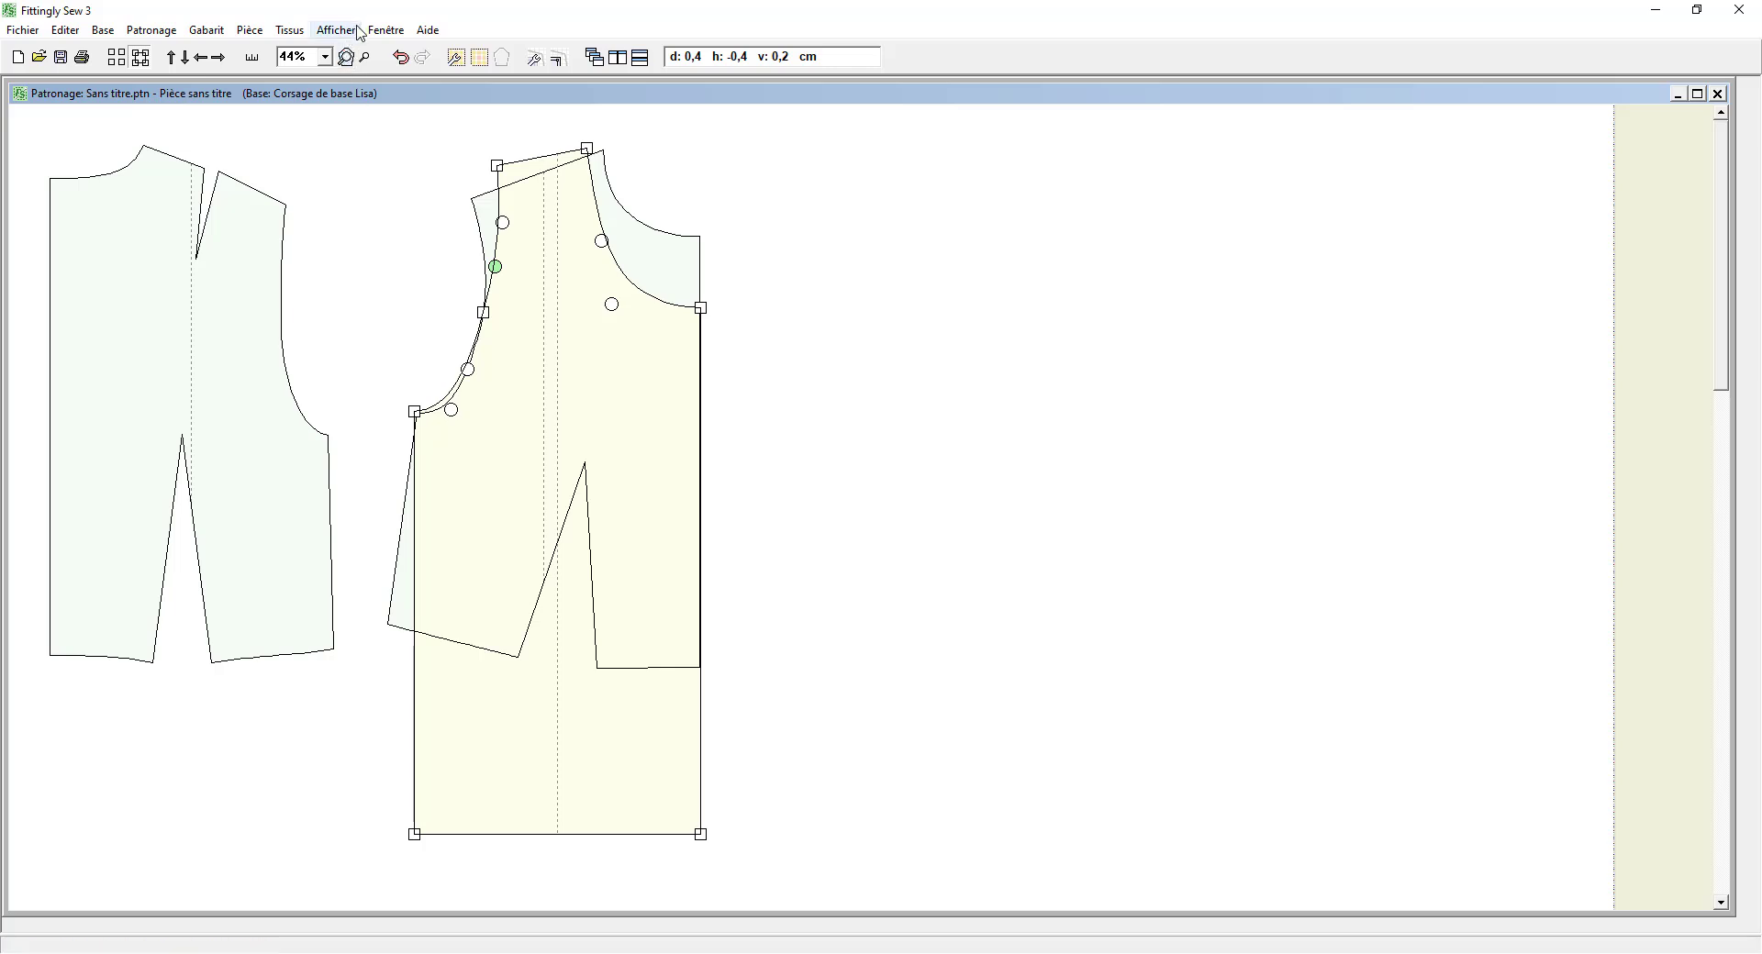
Step: Lower the outer shoulder corner point of the yellow piece with a vertical Déplacer Sélection offset
drag(474, 148, 520, 182)
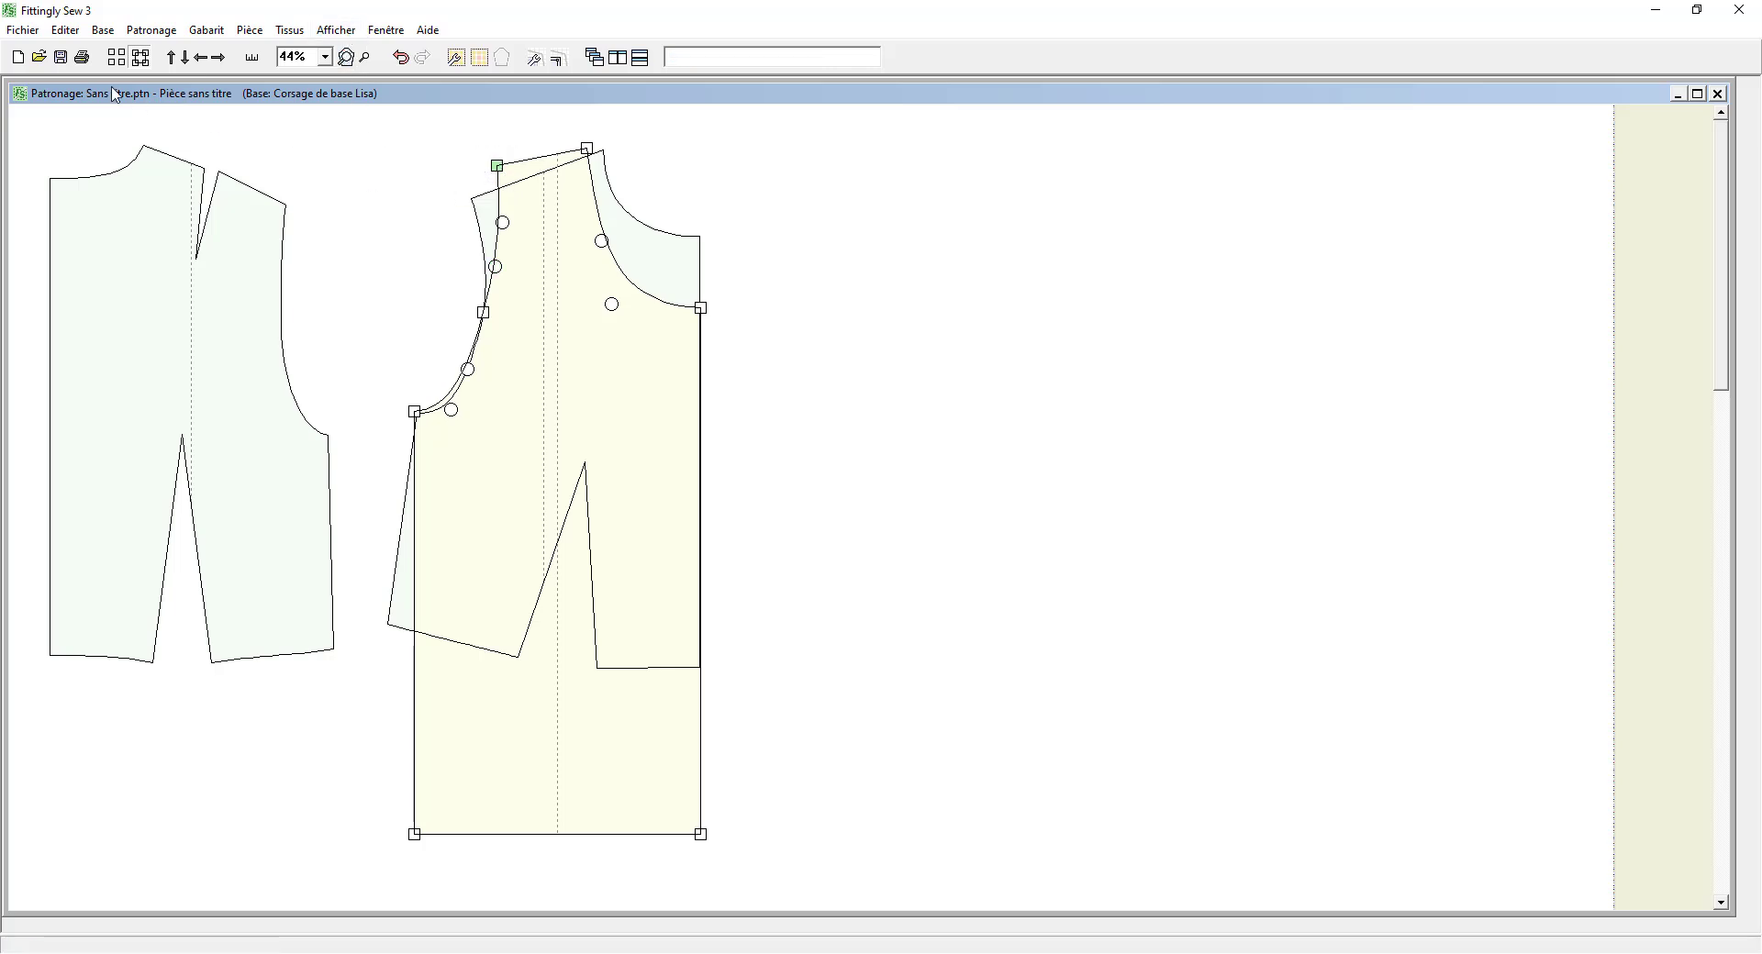
click(66, 30)
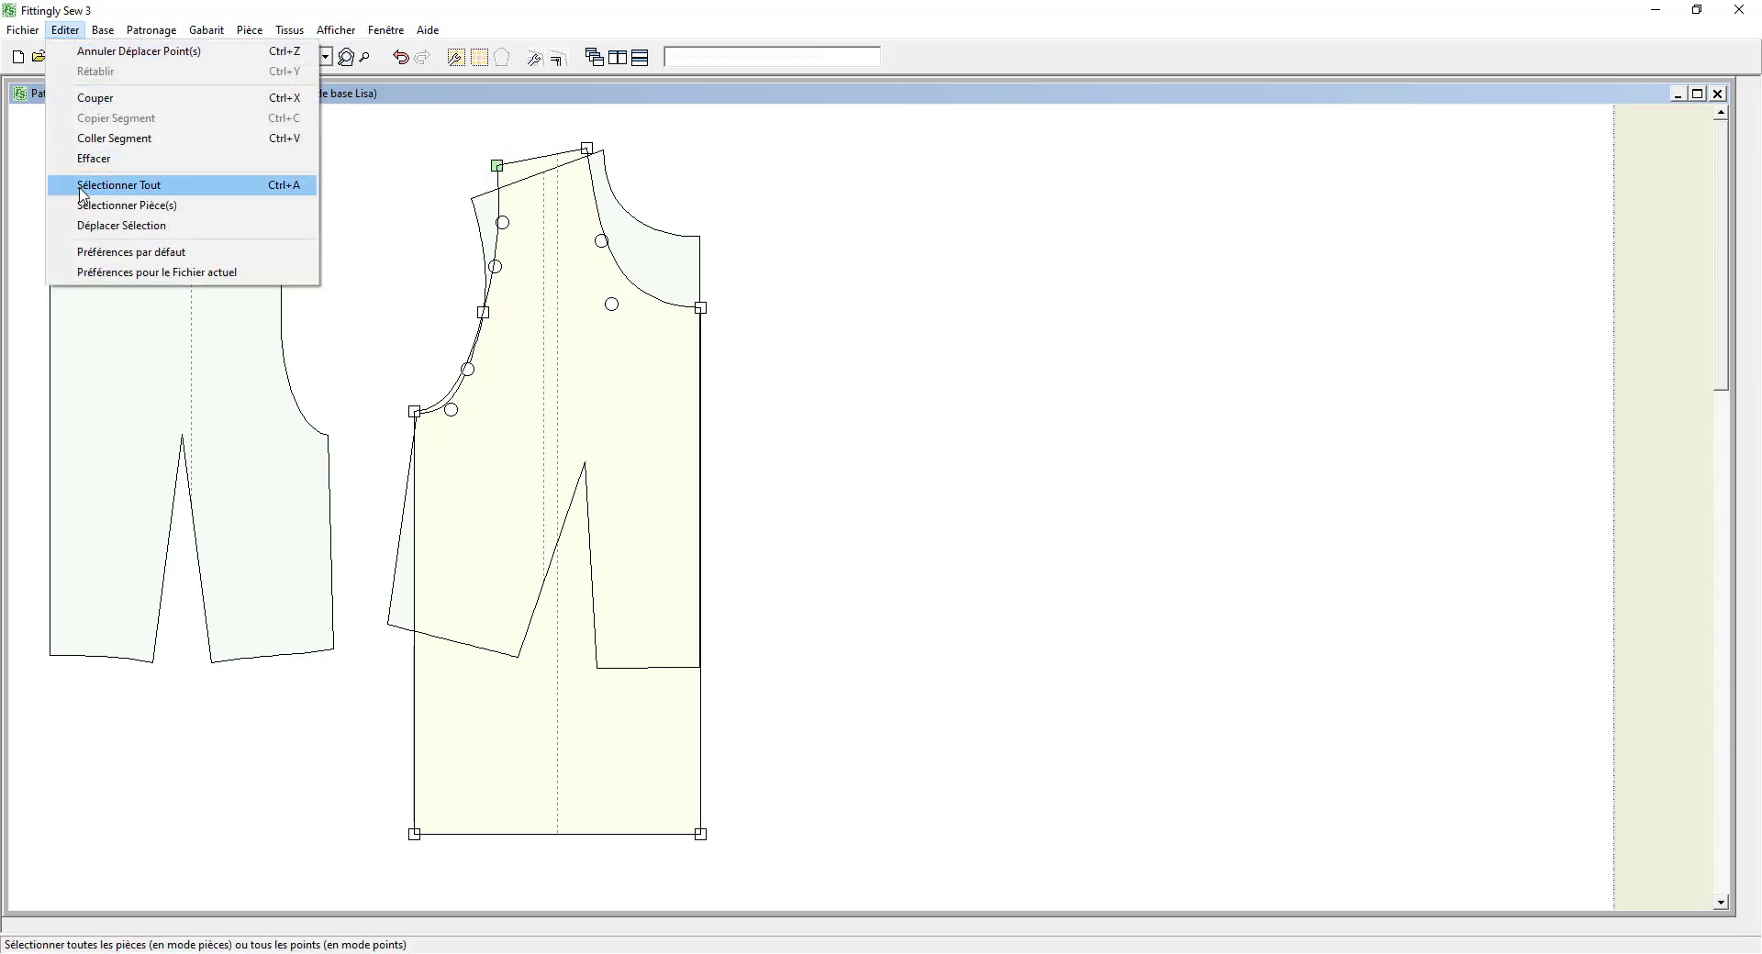
click(92, 226)
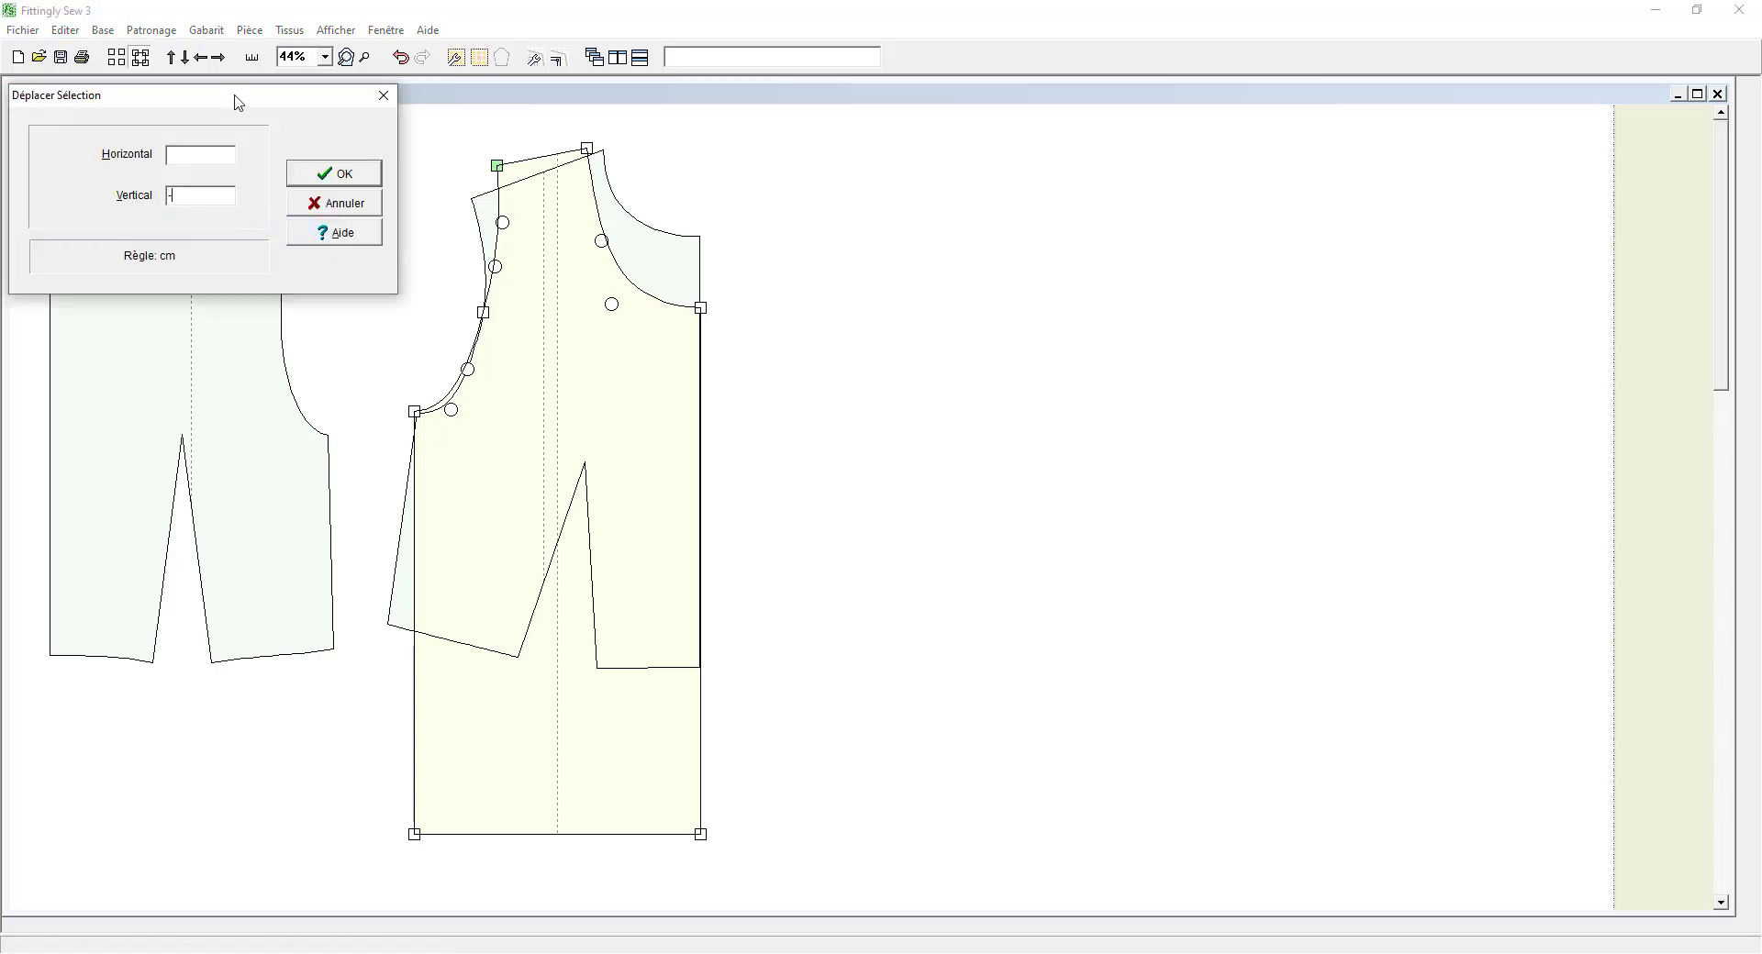
key(Return)
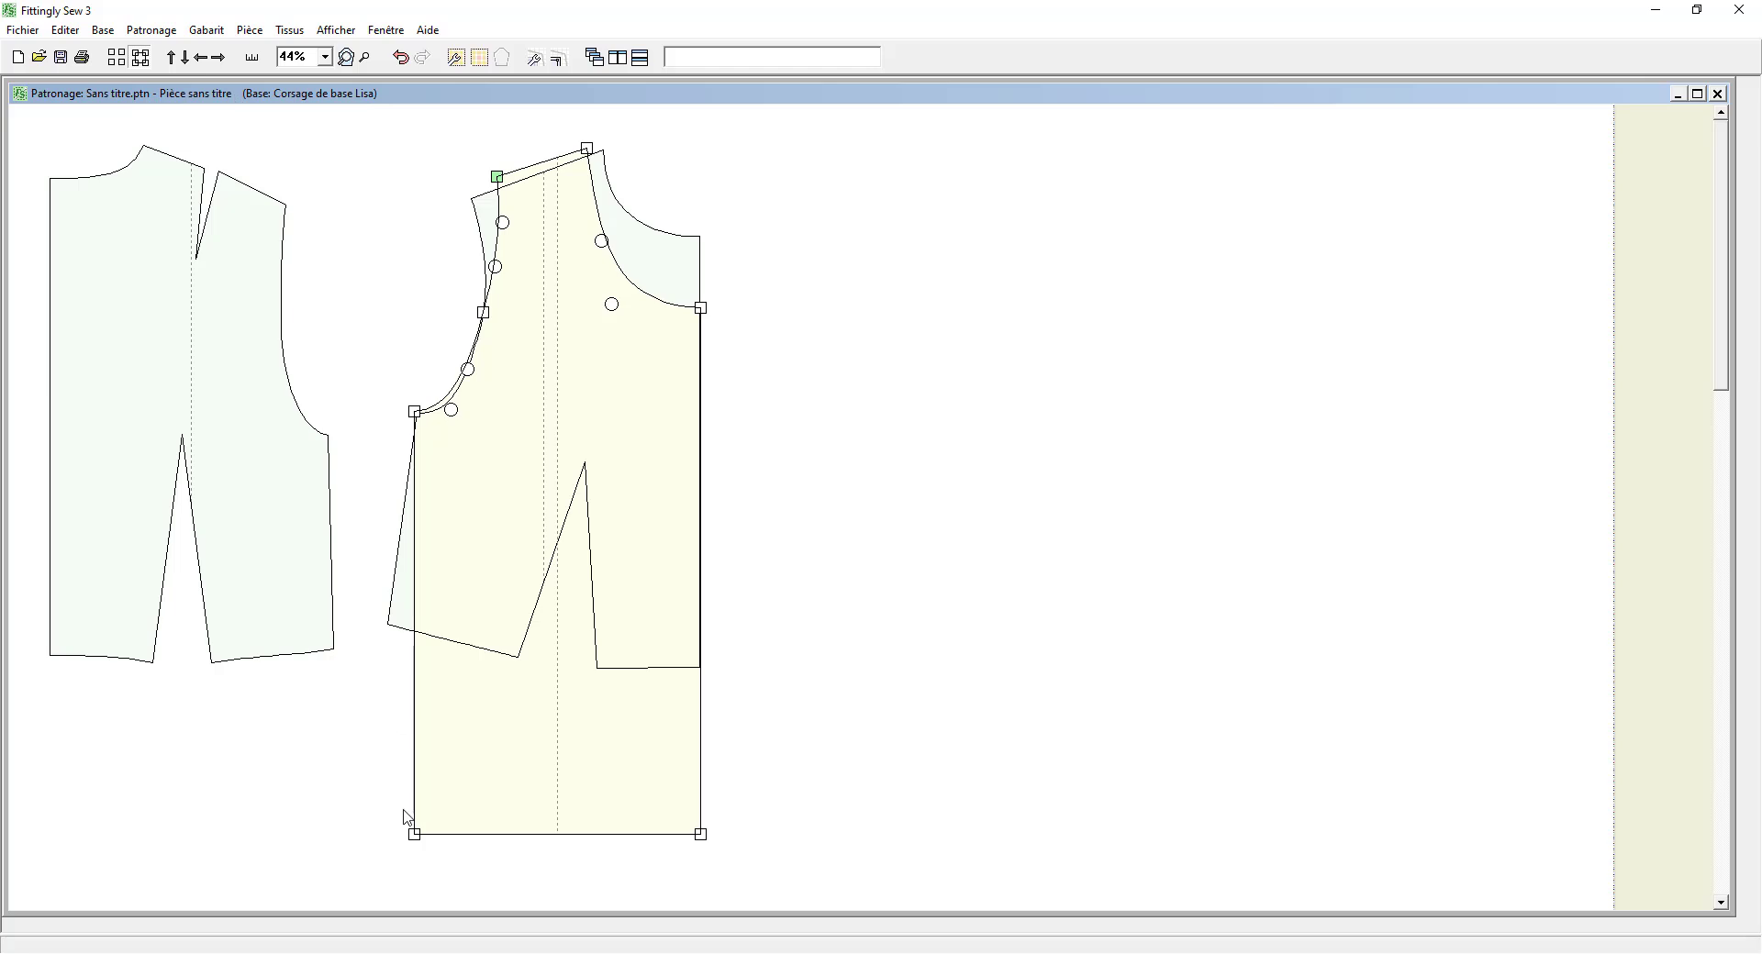
Step: Move the lower side corner point outward and 1 cm up with Déplacer Sélection to flare the side seam
drag(410, 857, 446, 879)
click(65, 29)
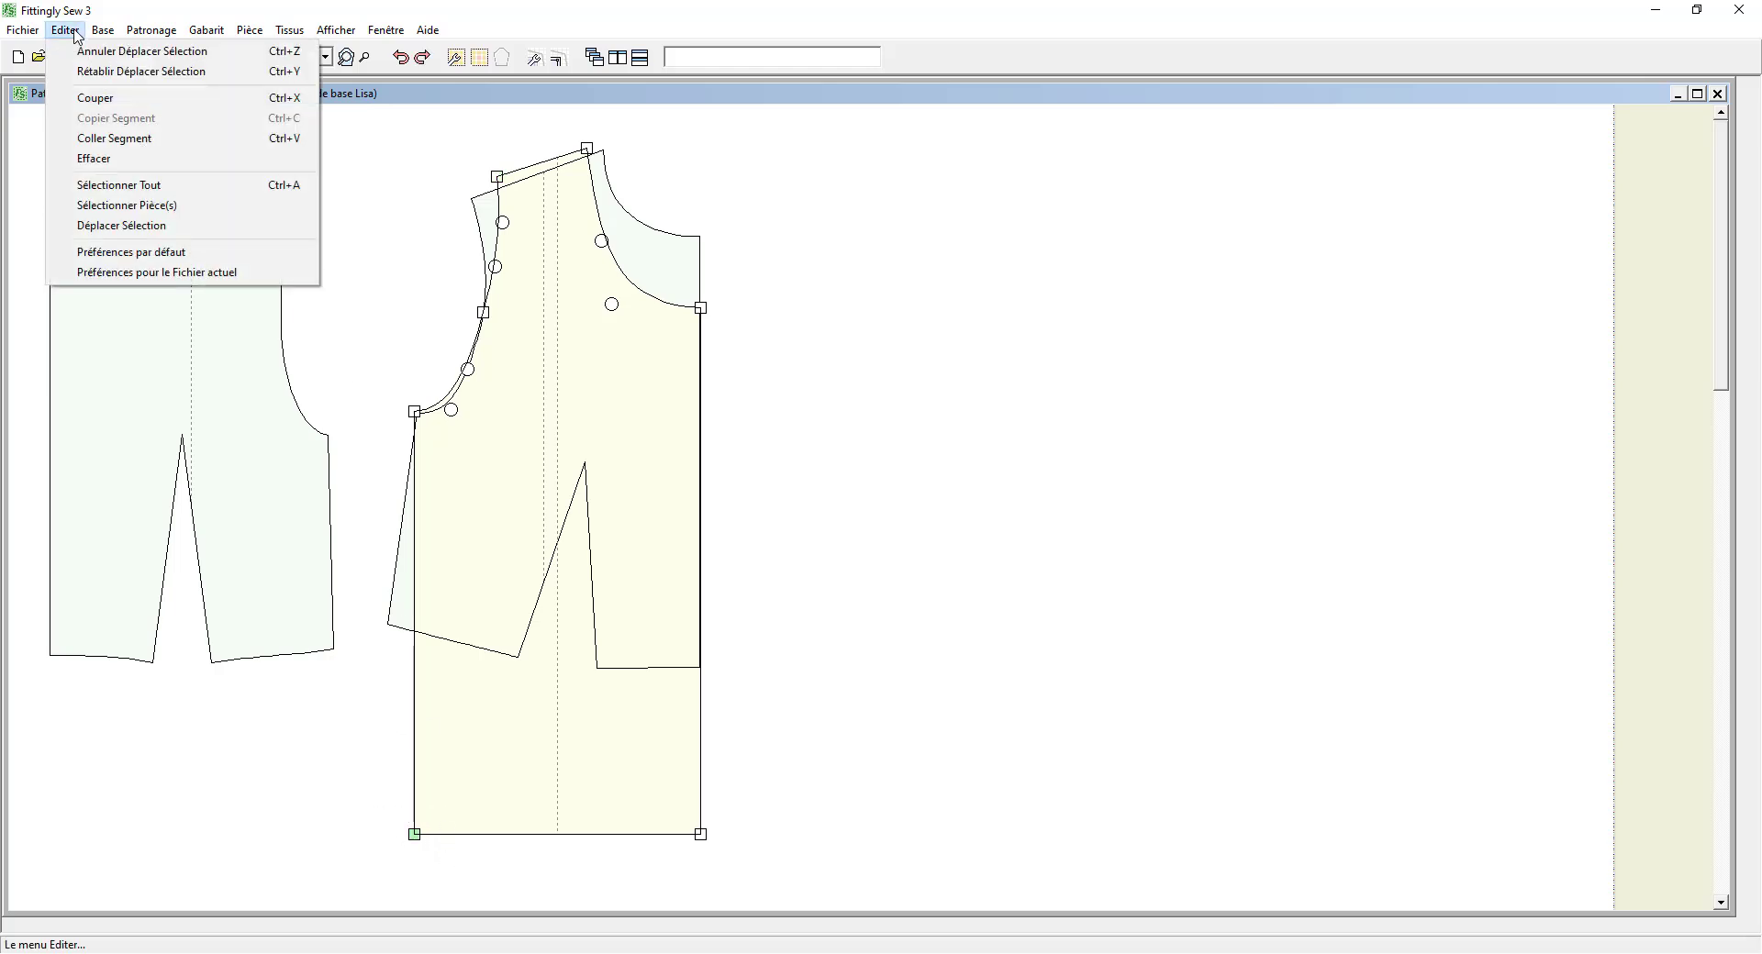
click(79, 227)
click(194, 152)
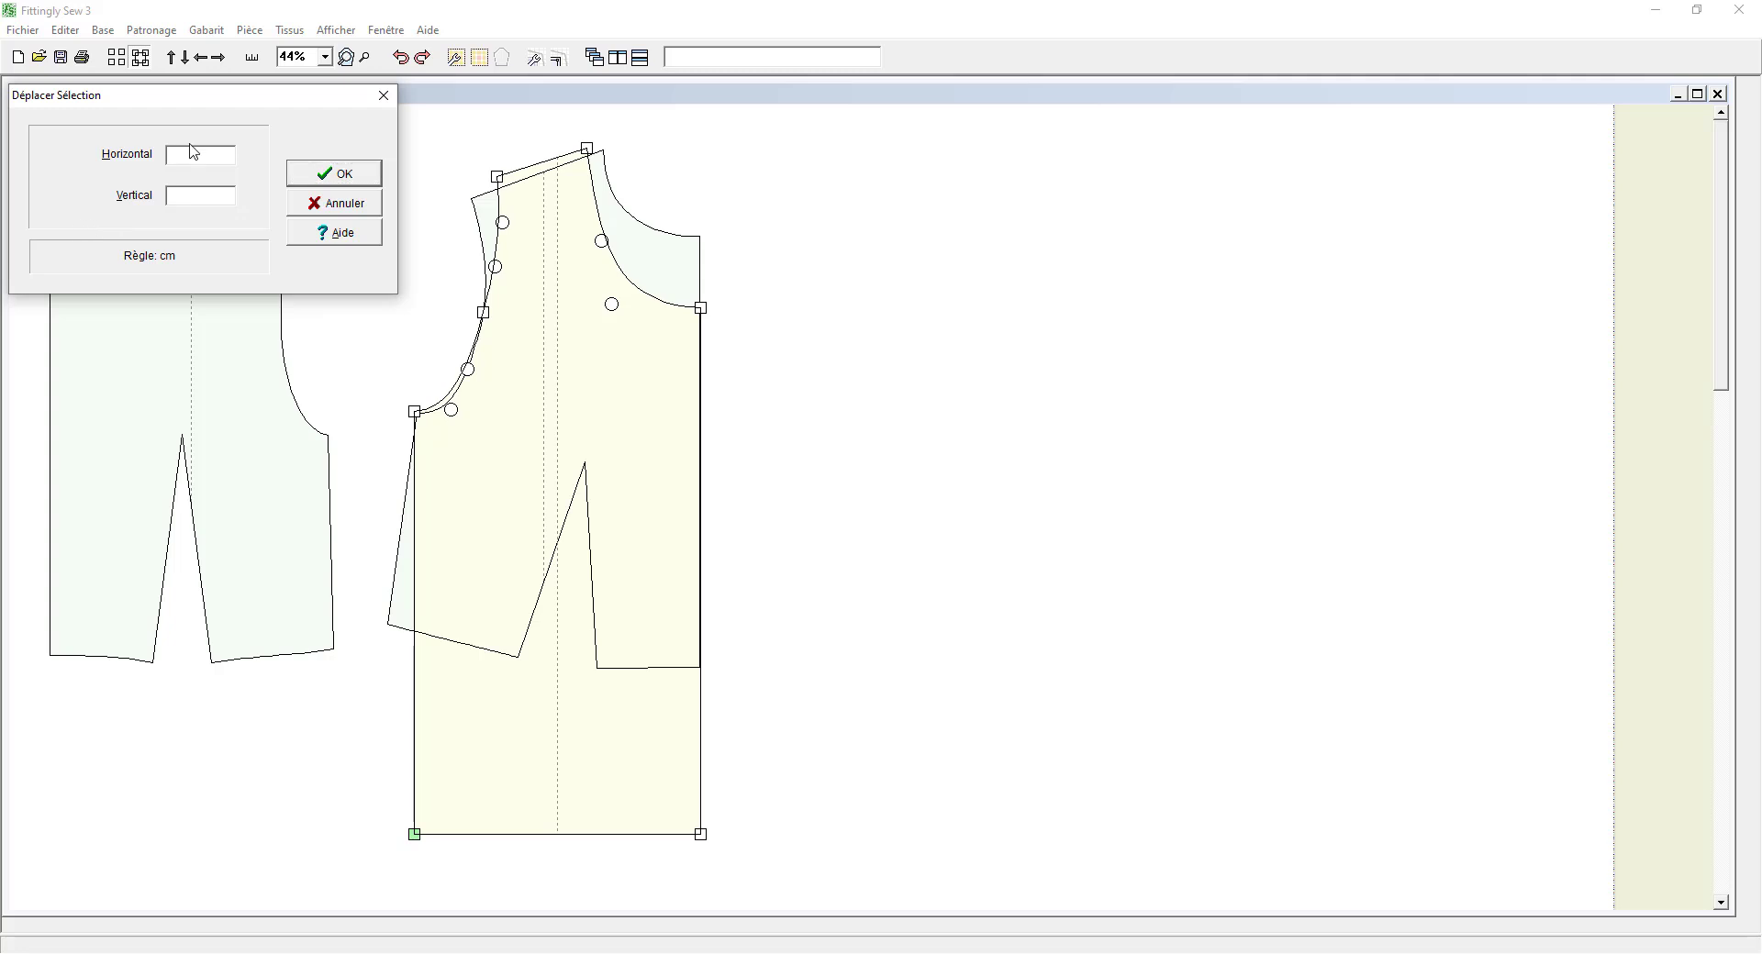
click(204, 192)
text(1)
click(310, 180)
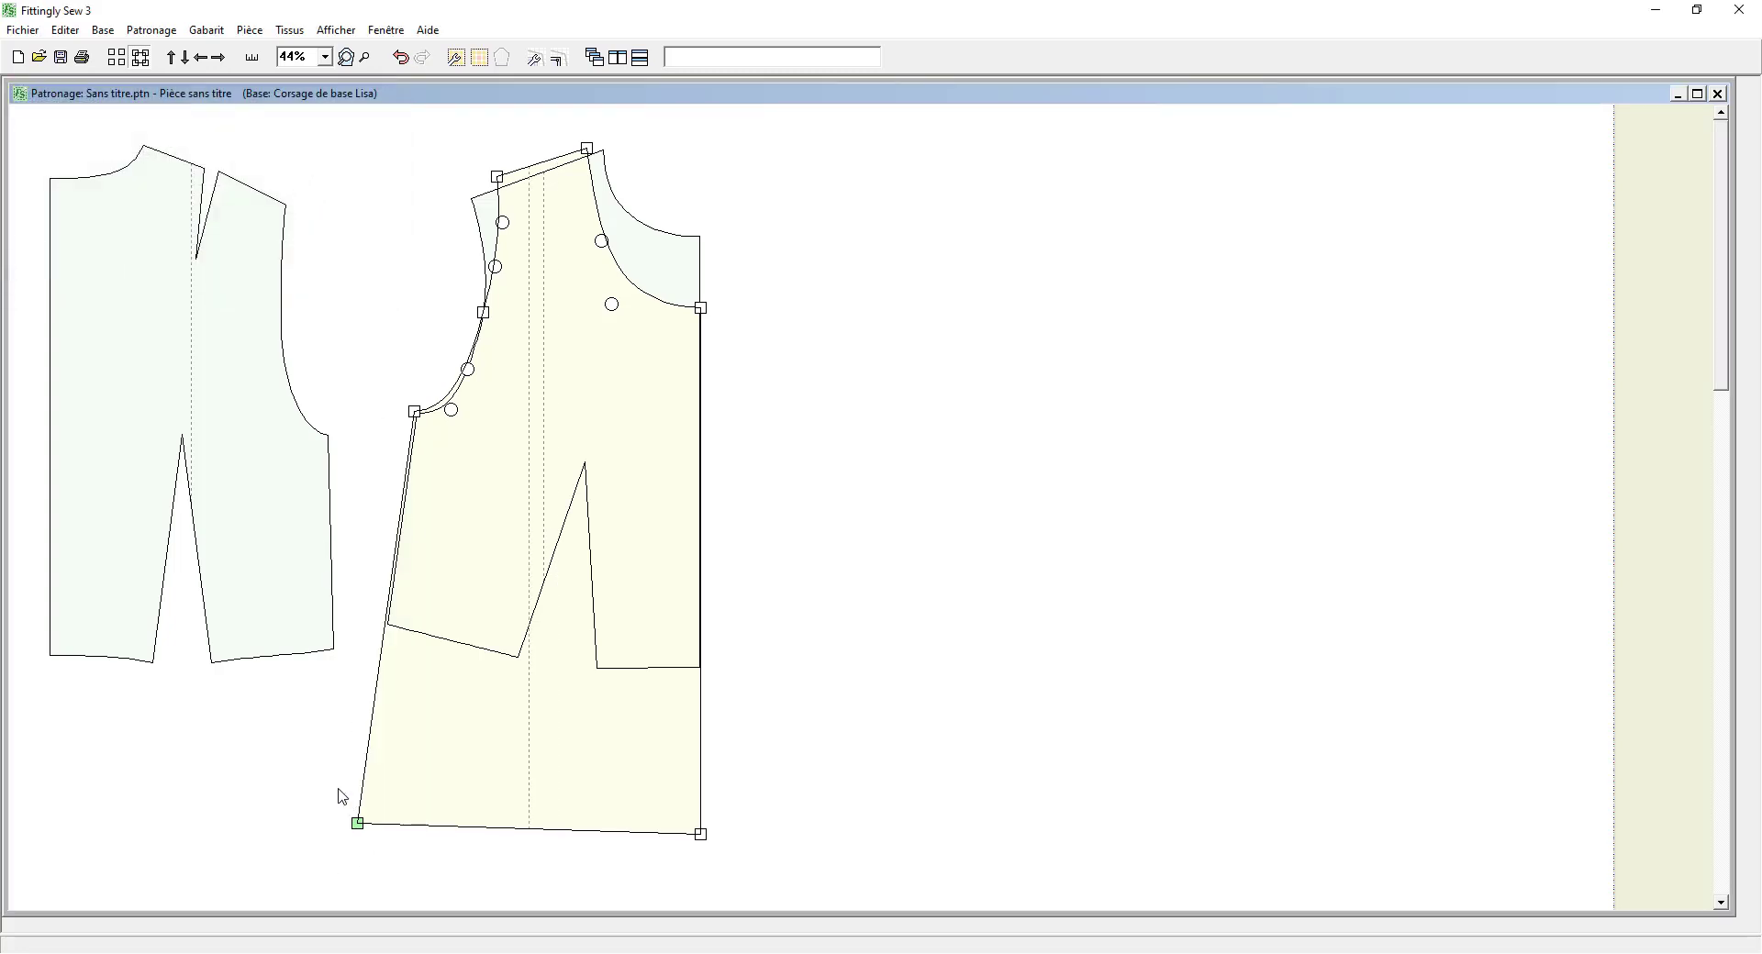
Step: Convert the hem segment to a curve and lower its control point nearest the side seam by about 1.2 cm
drag(321, 802, 730, 862)
click(249, 31)
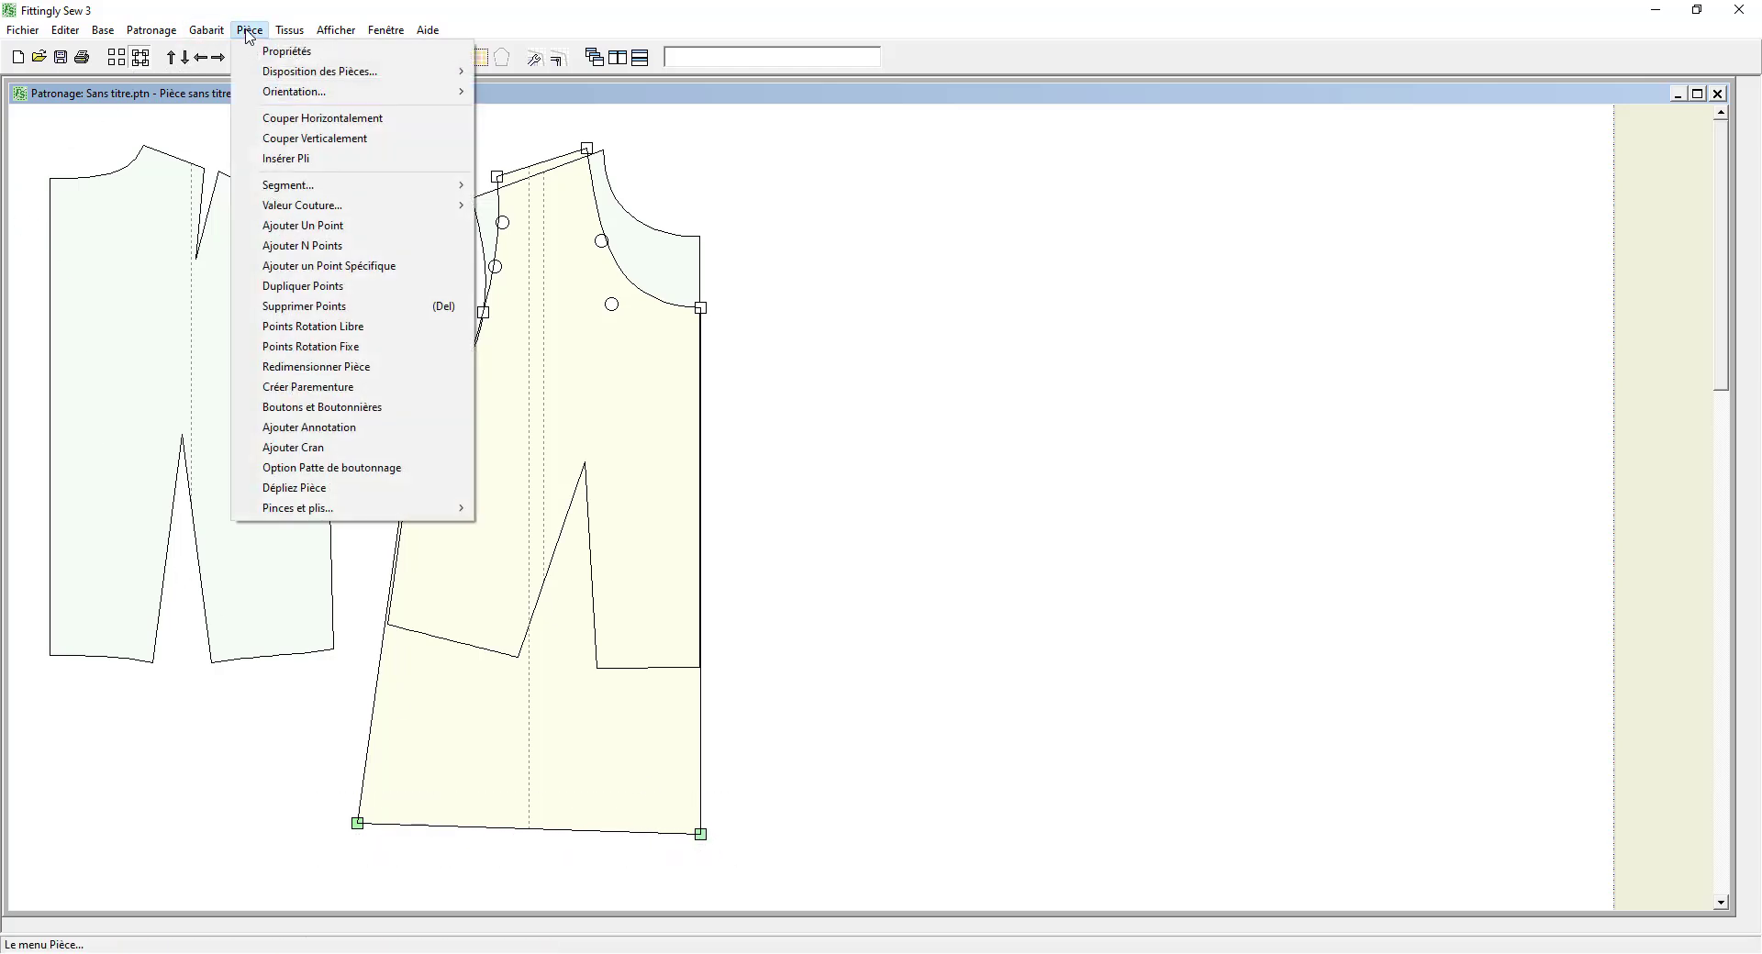
mouse_move(294, 186)
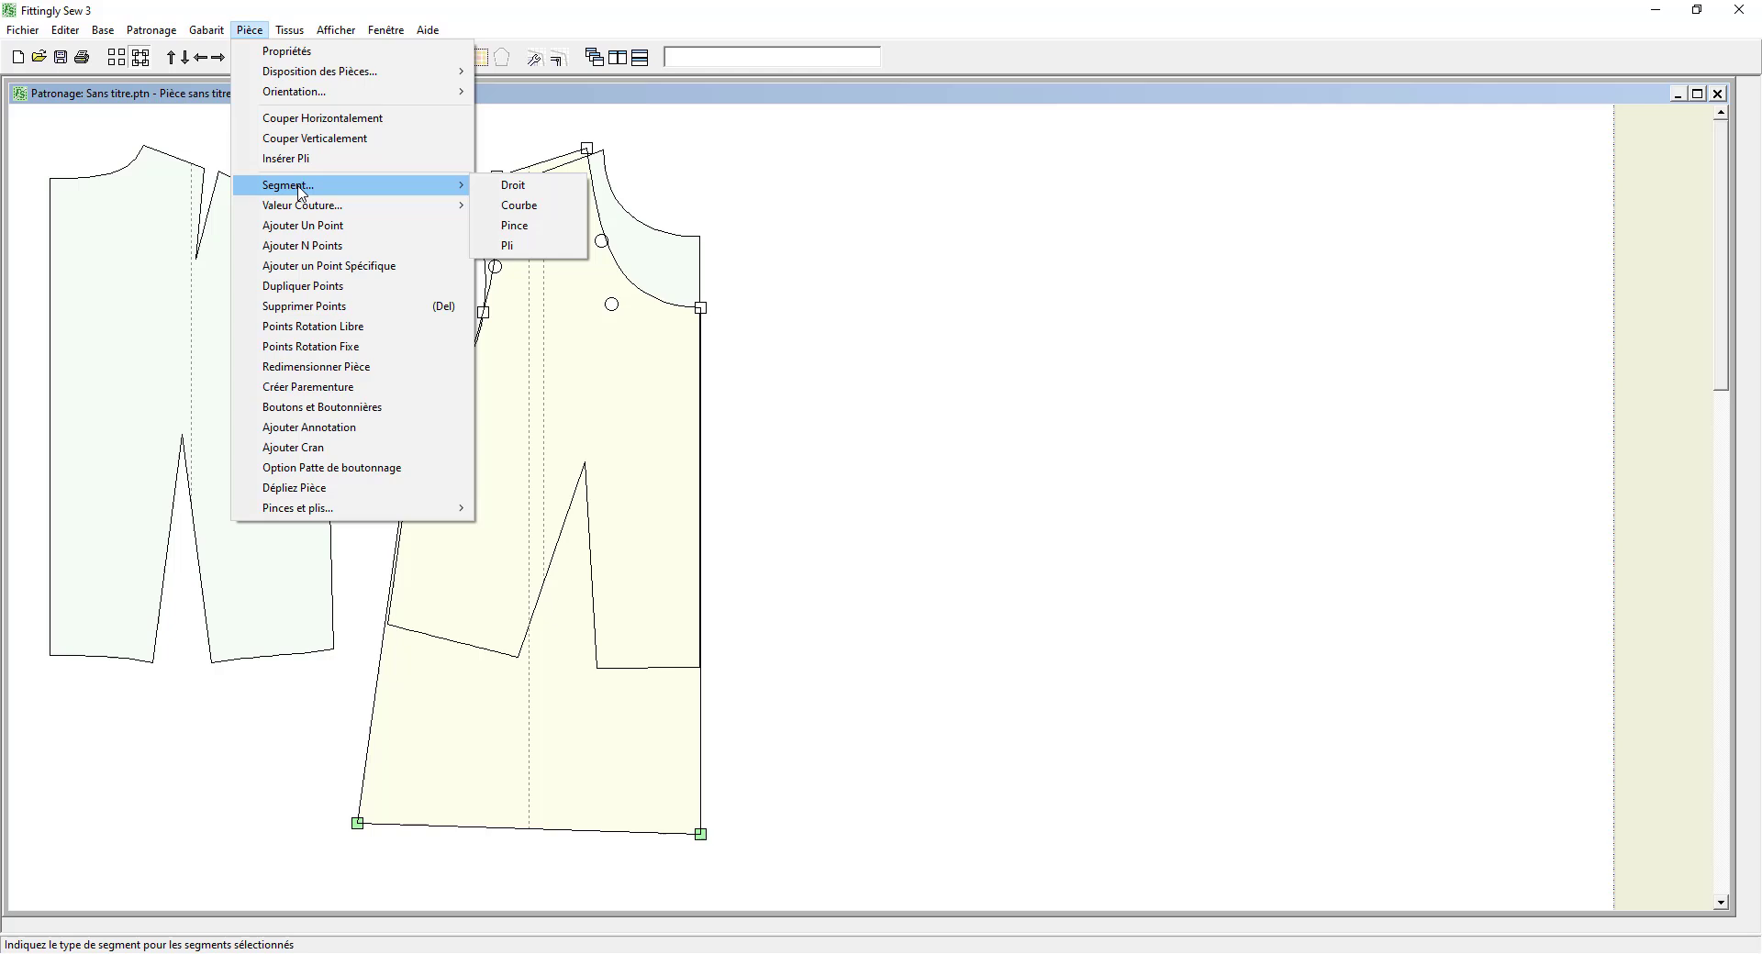
click(516, 207)
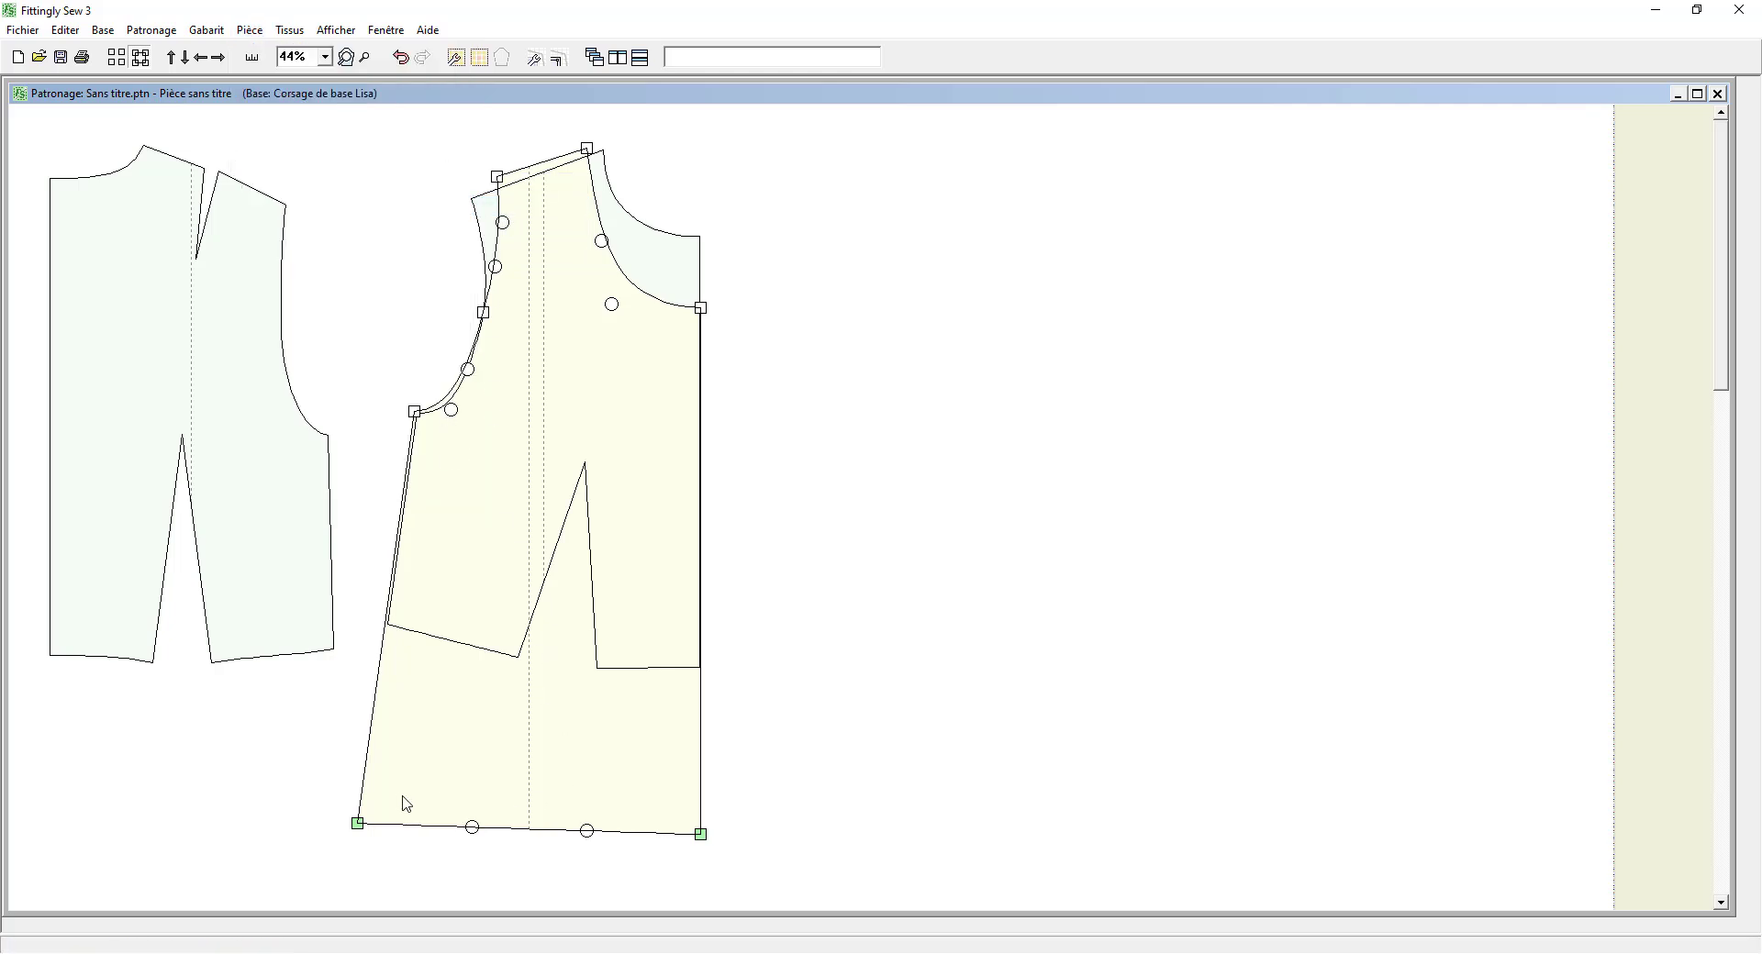
drag(471, 828, 467, 841)
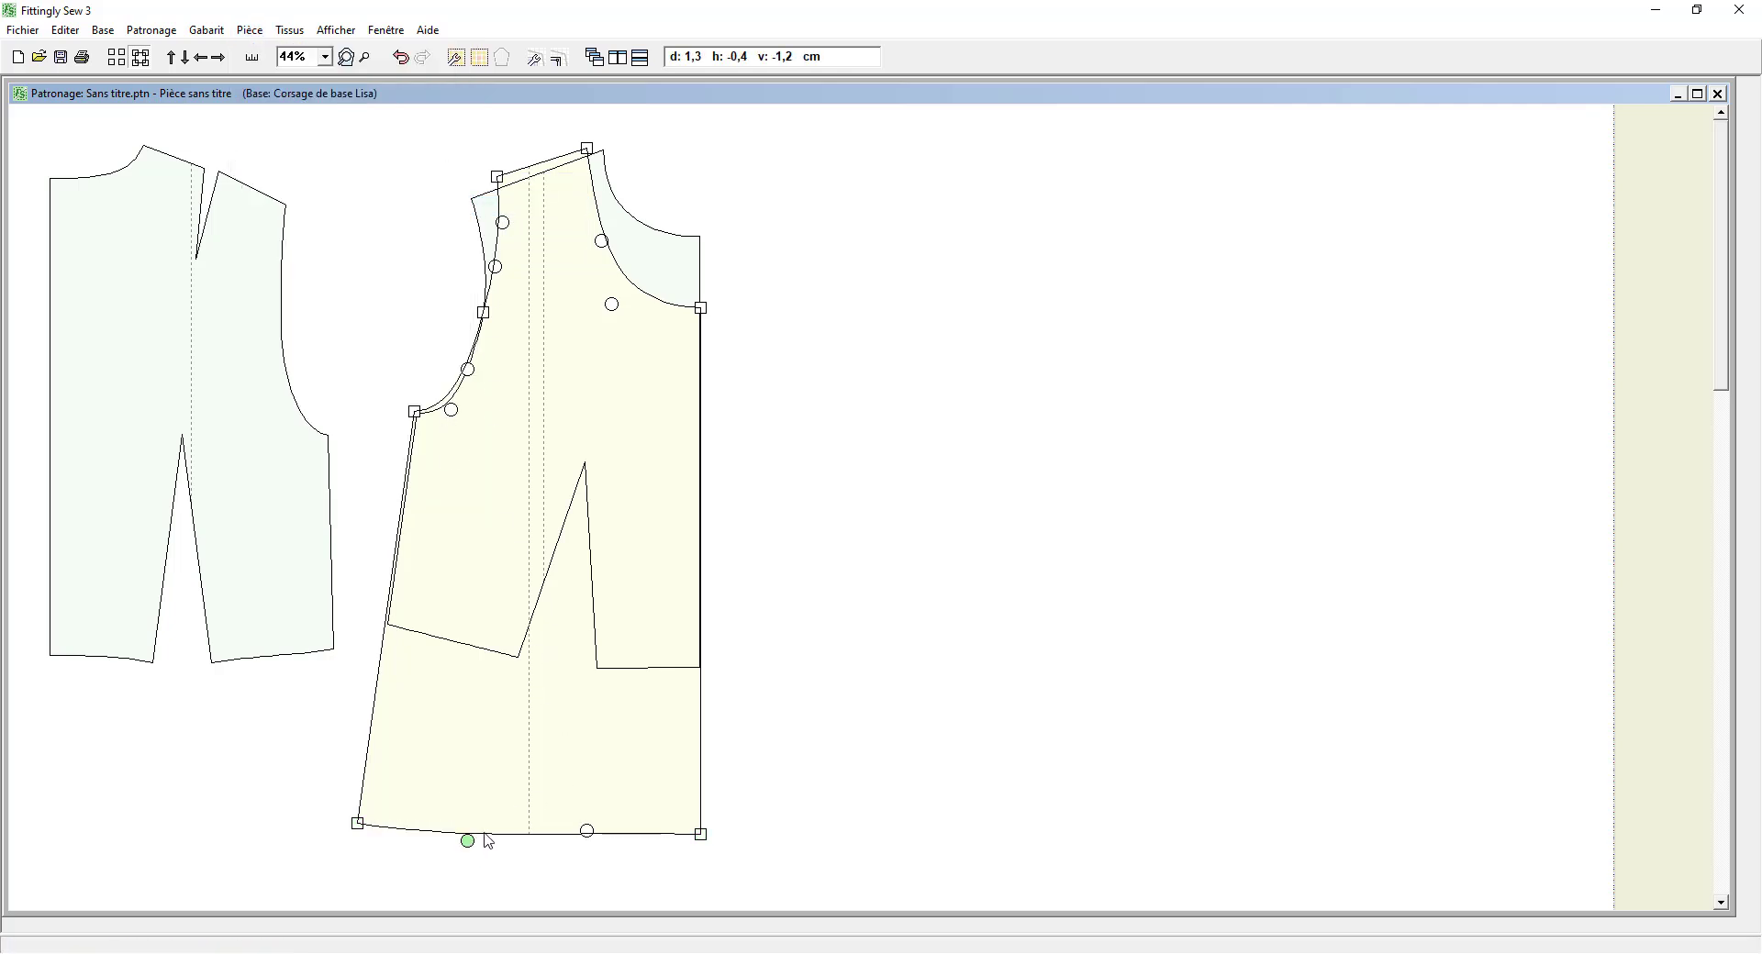
click(587, 831)
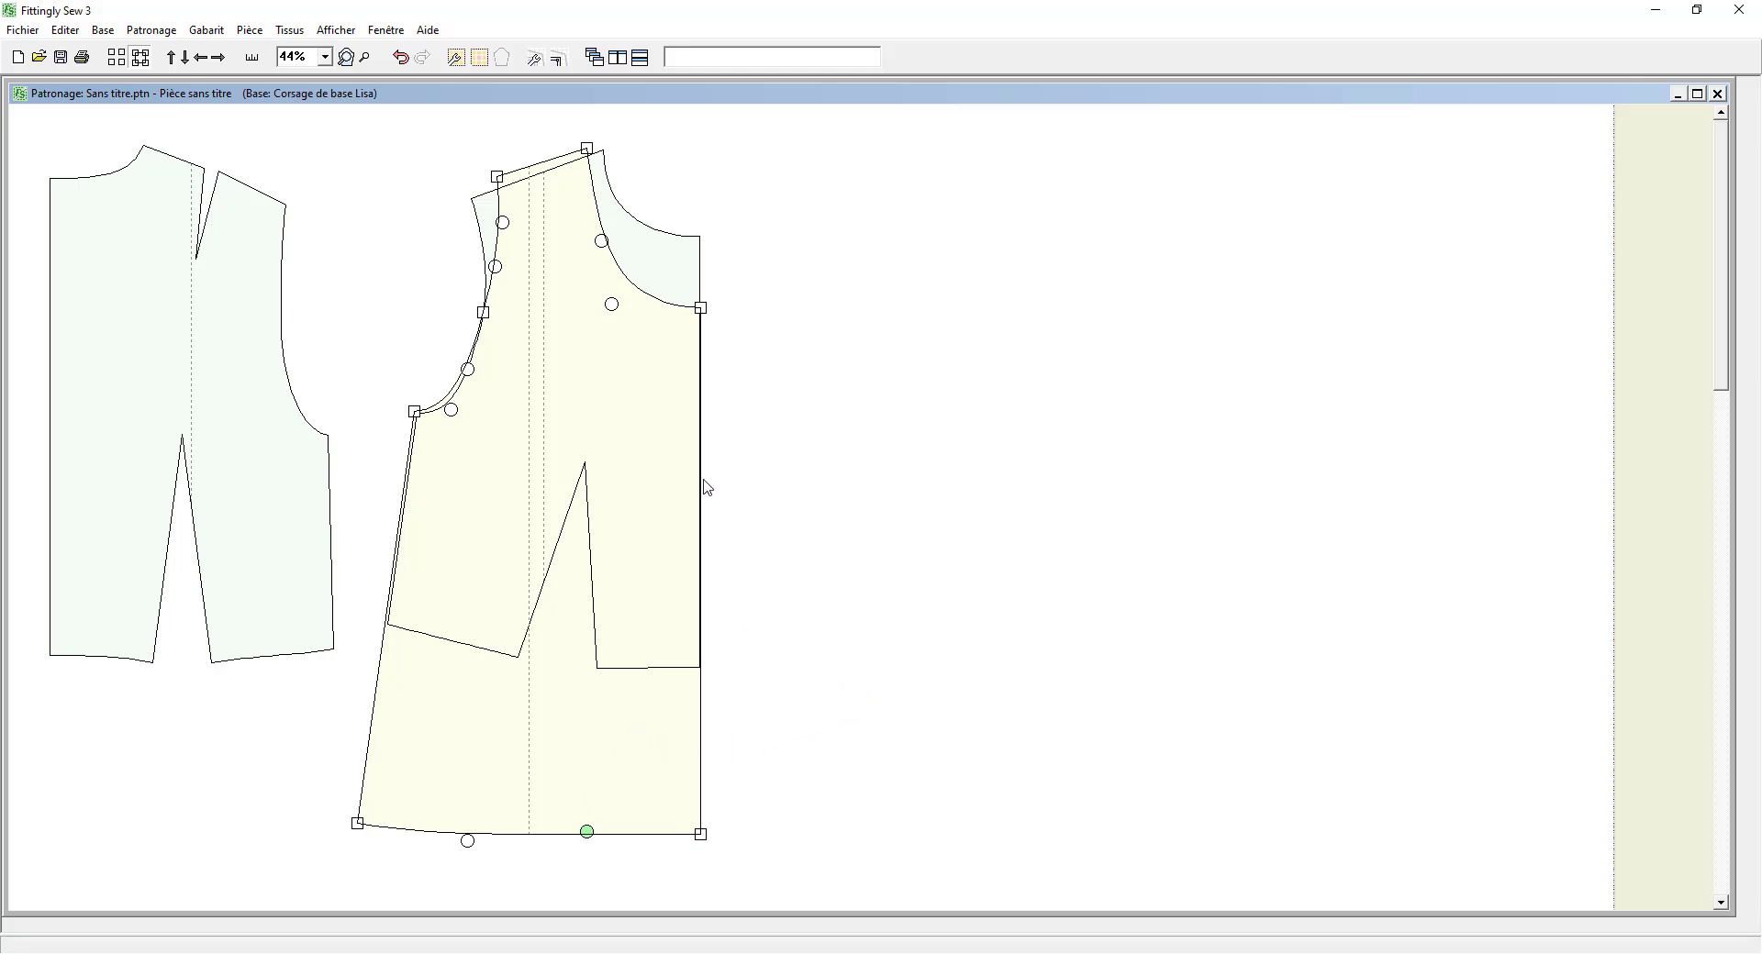
Step: Move the finished front piece off the base, duplicate it, and set the two copies apart
drag(542, 401, 919, 393)
click(151, 30)
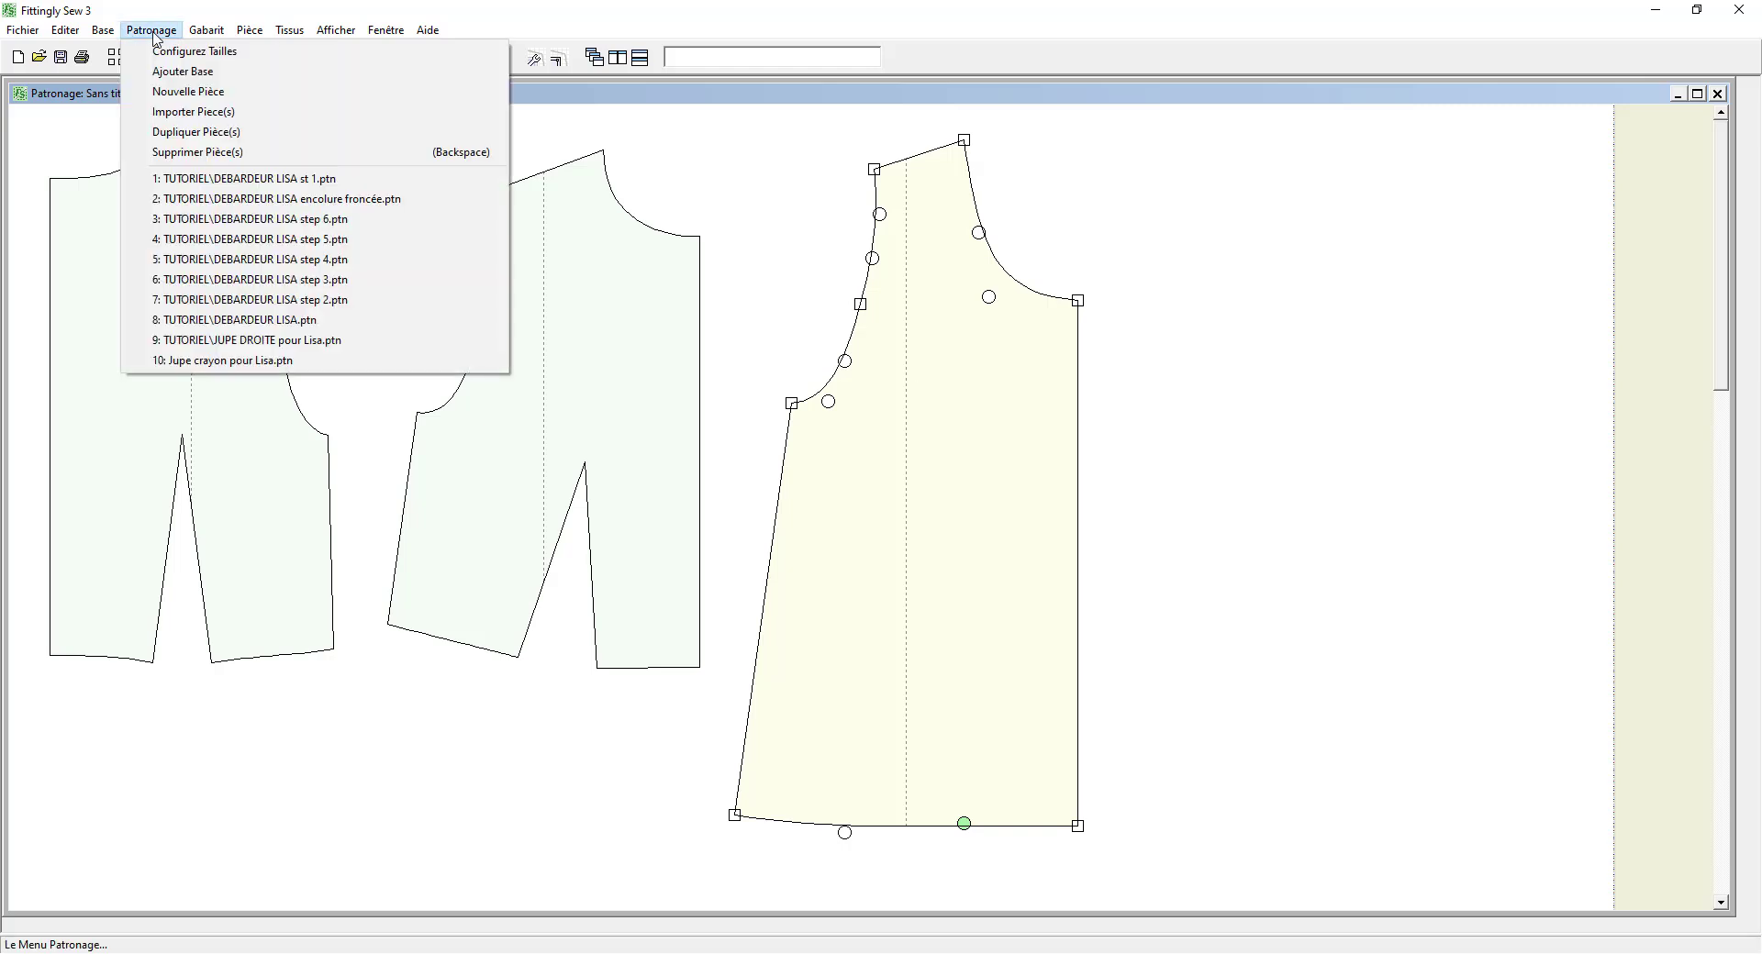
click(158, 138)
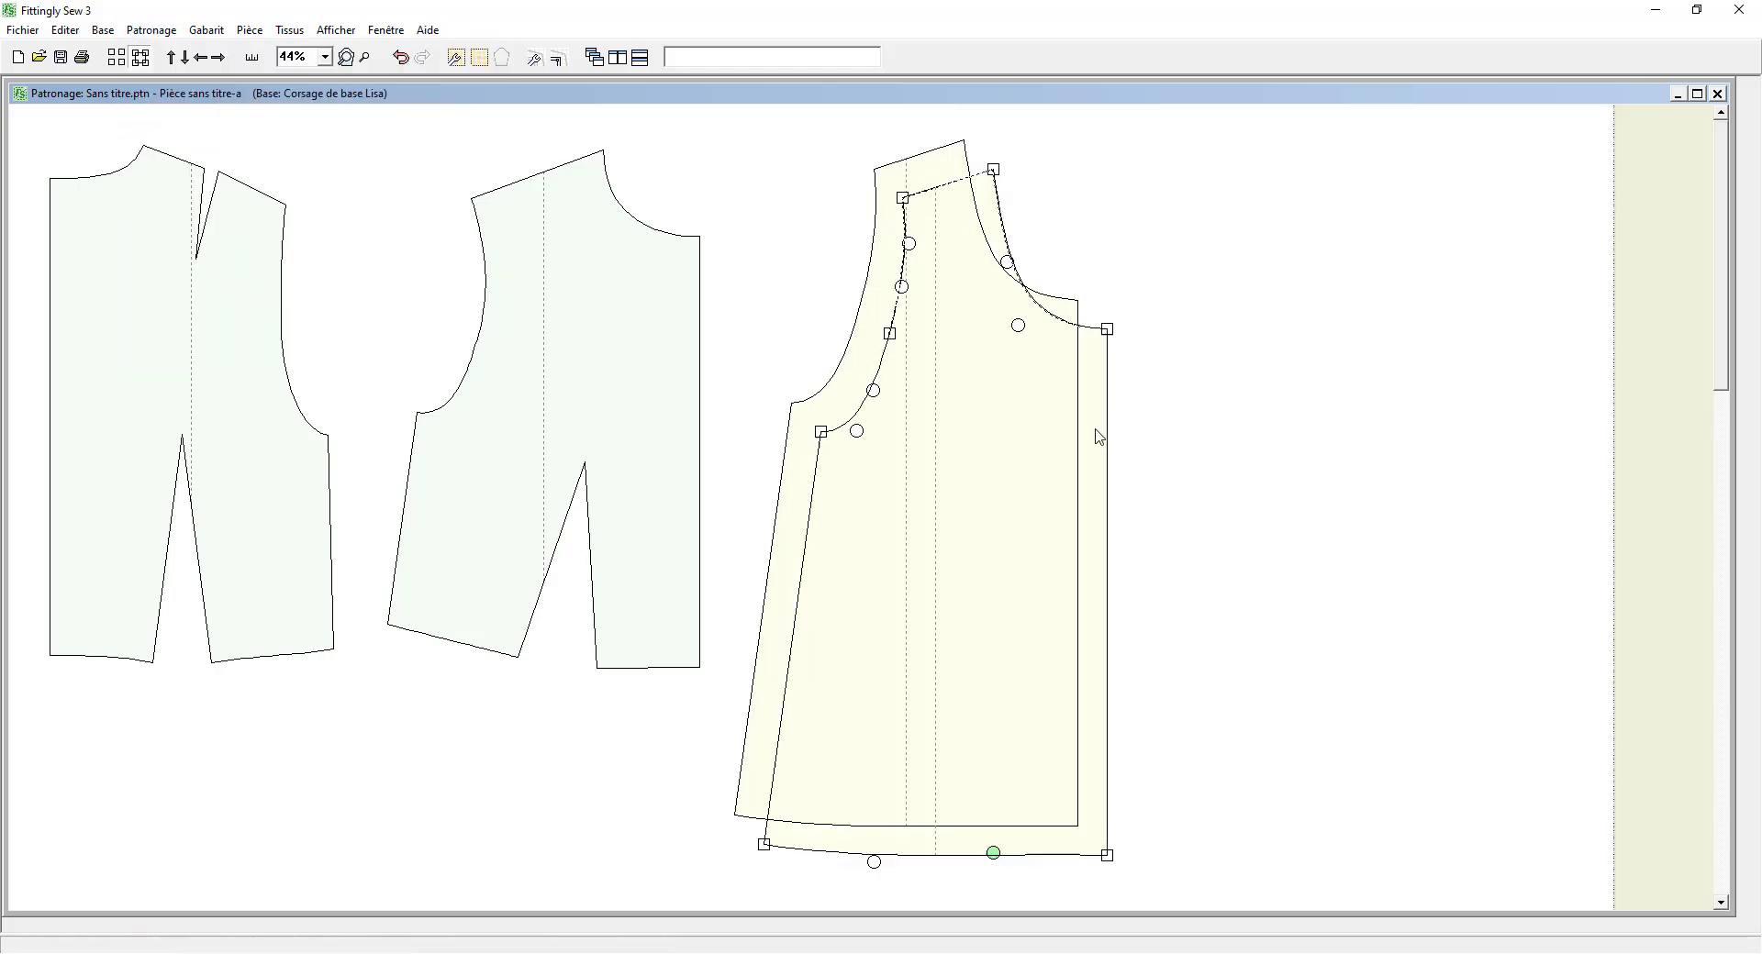
drag(1083, 431, 1220, 409)
drag(963, 381, 812, 385)
click(1218, 420)
drag(1219, 420, 1194, 414)
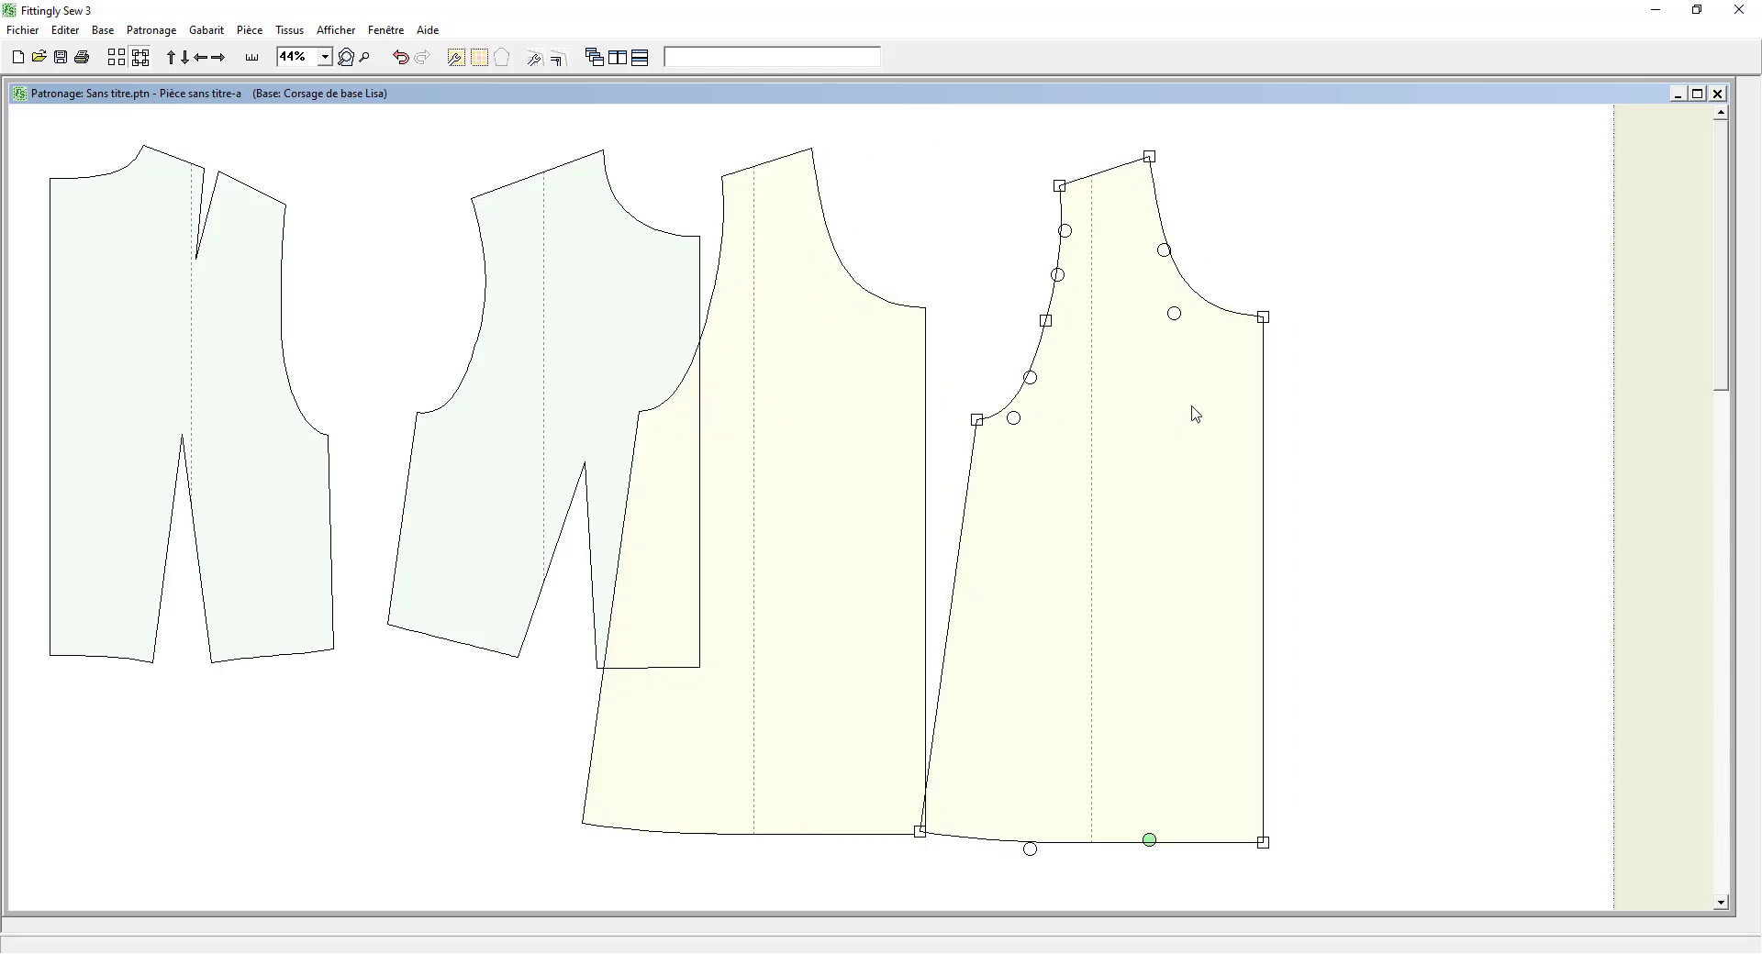
Step: Raise the duplicate's centre neckline point with a vertical Déplacer Sélection offset to make a higher back neckline
drag(1283, 358, 1229, 277)
click(66, 29)
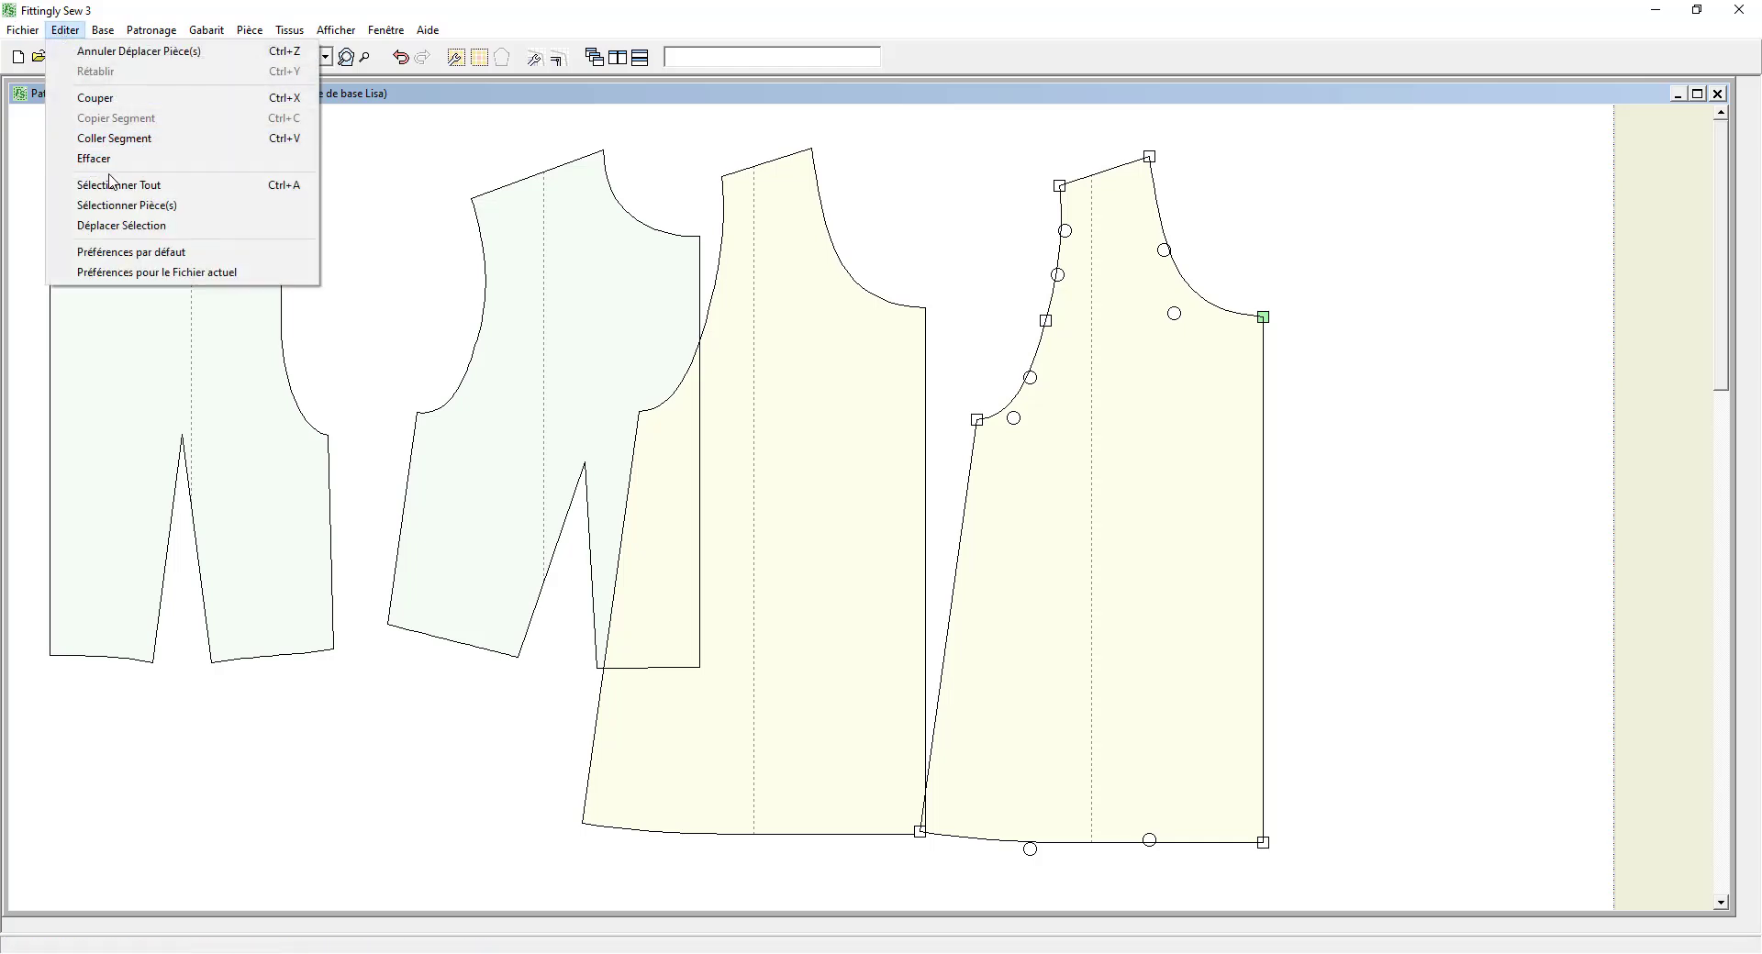
click(112, 226)
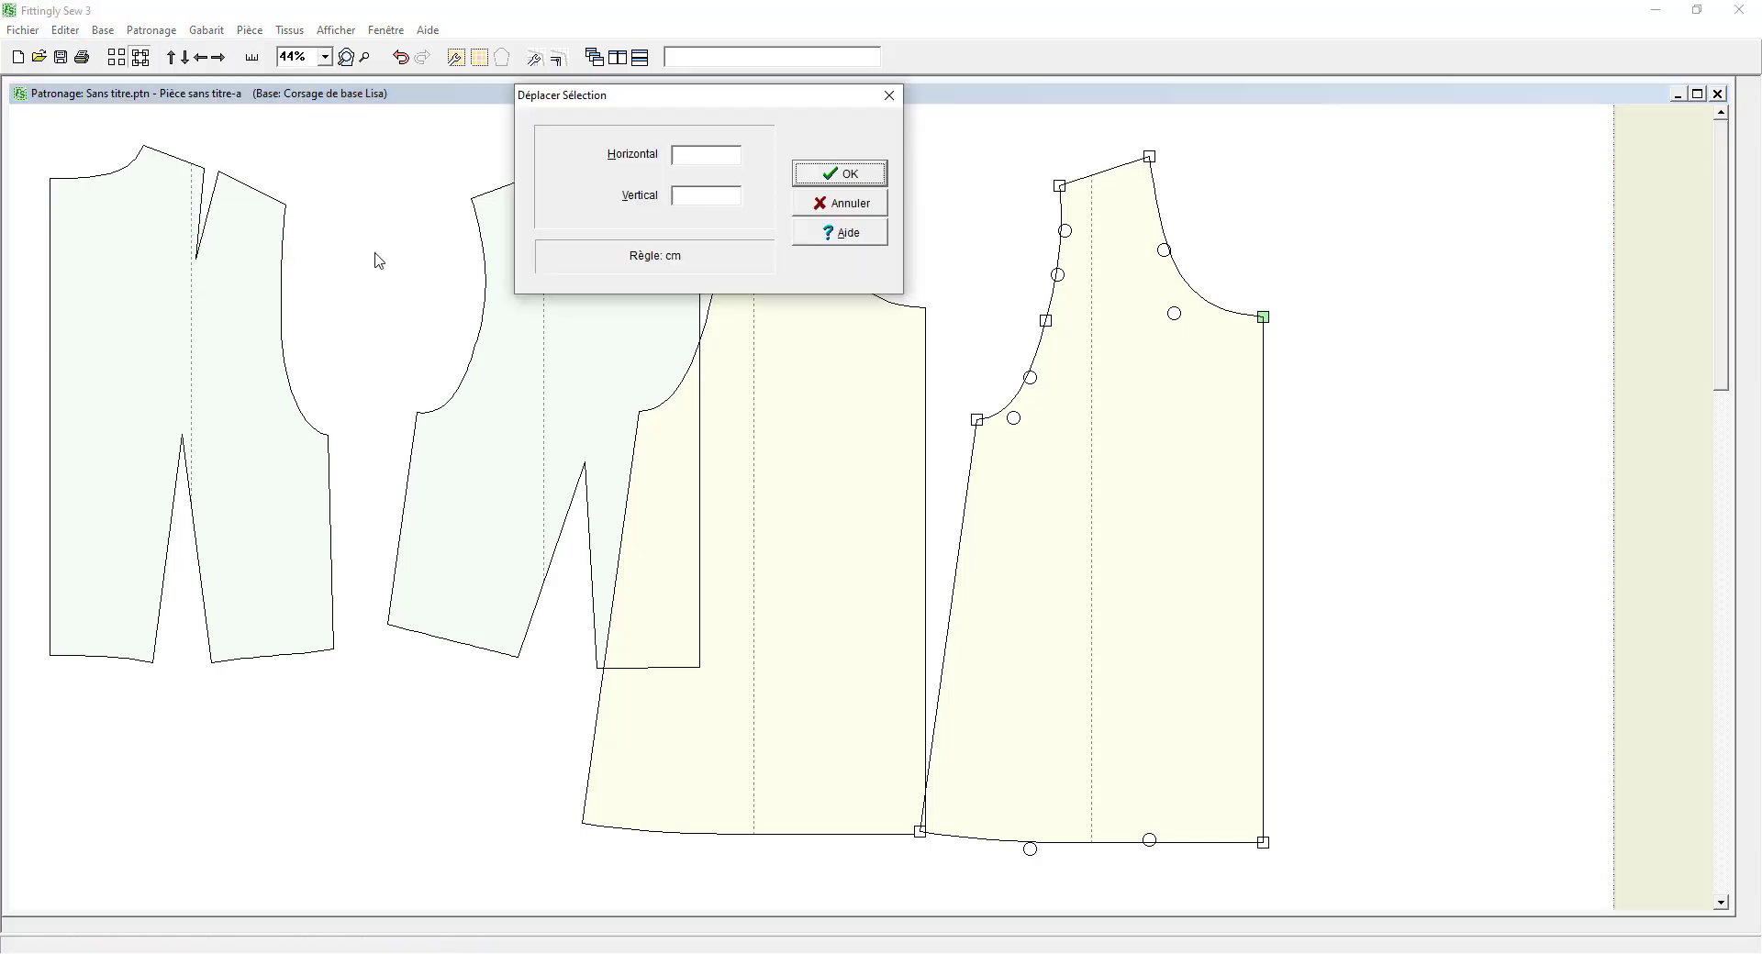
click(690, 194)
click(819, 172)
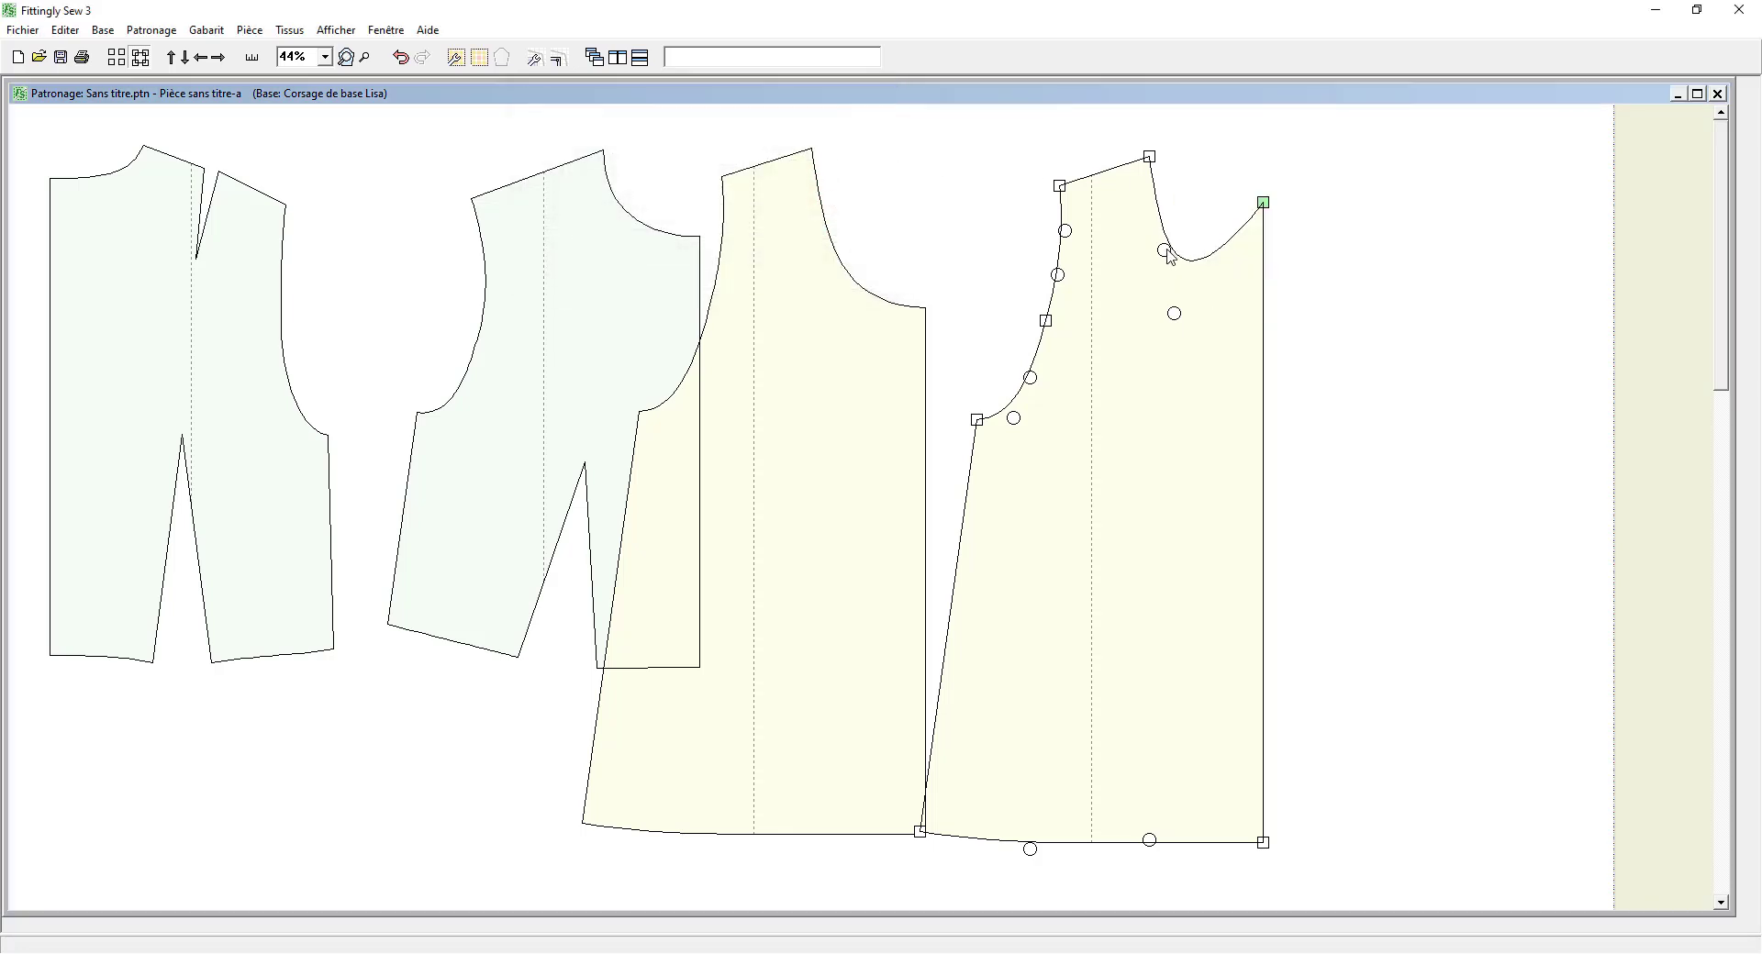
Step: Reshape the duplicate's neckline into a shallow curve, raising its lower control point about 9.5 cm
drag(1168, 256, 1156, 180)
drag(1175, 321, 1182, 210)
click(1182, 208)
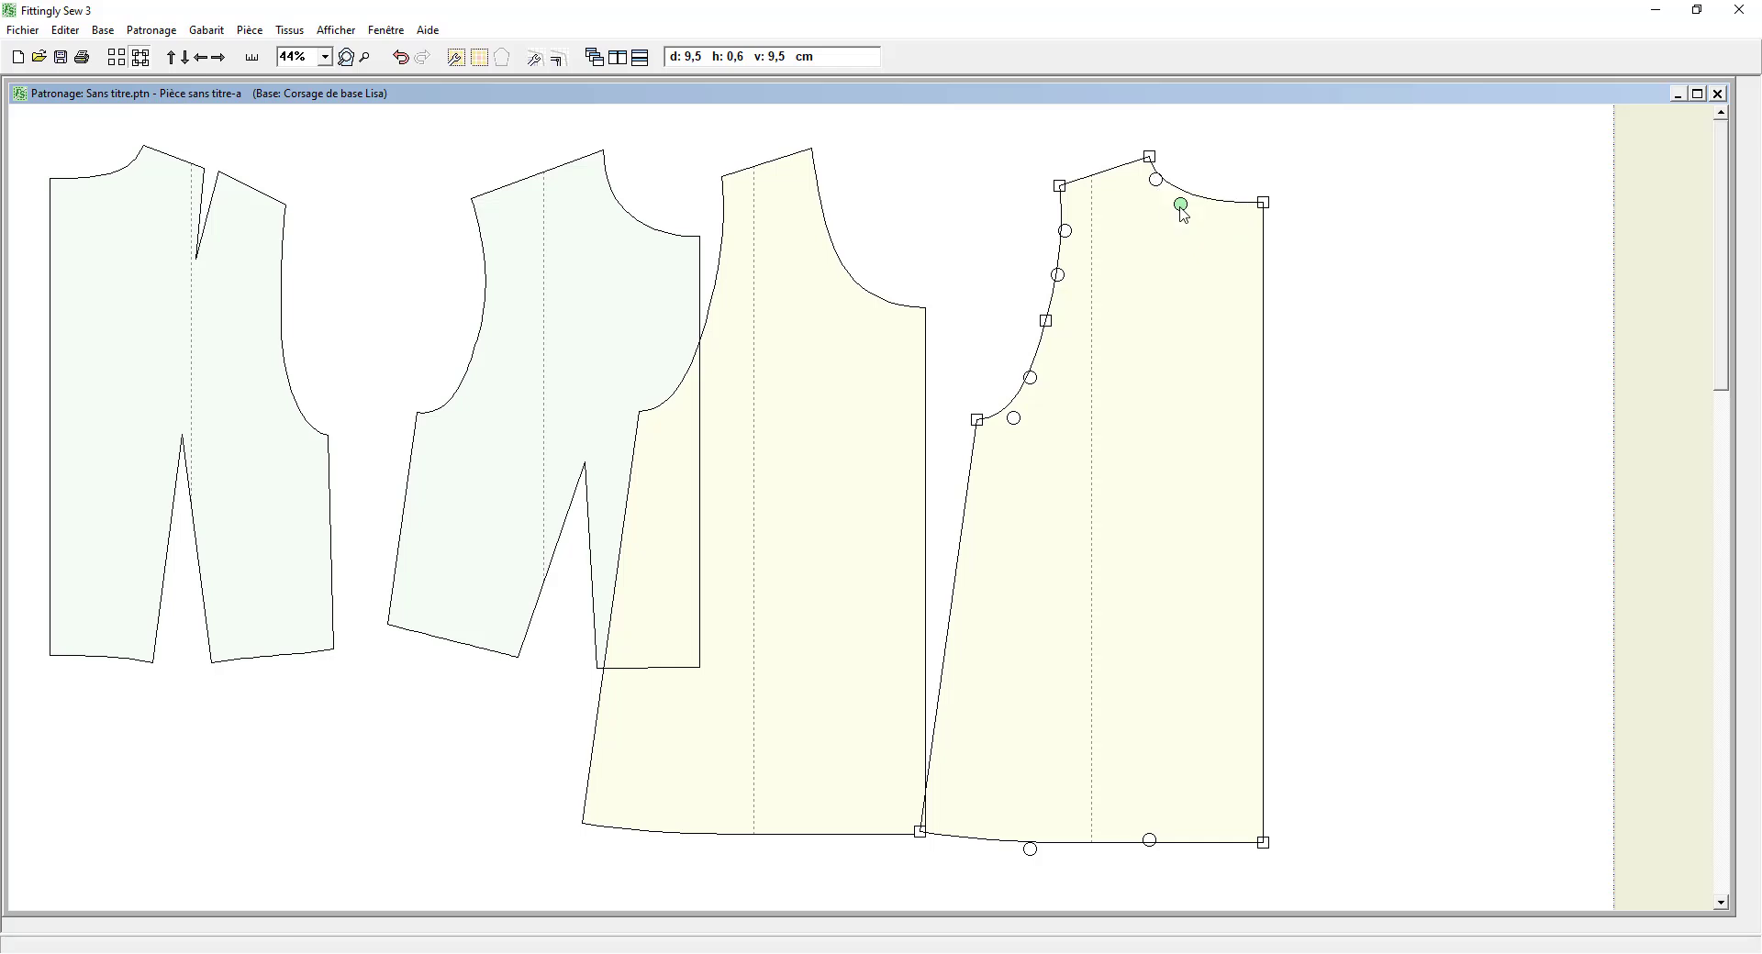
click(1157, 182)
Step: Refine the duplicate's armhole curve with its control points and shift the piece away from the front piece
click(1065, 233)
drag(1061, 236, 1056, 275)
click(1061, 238)
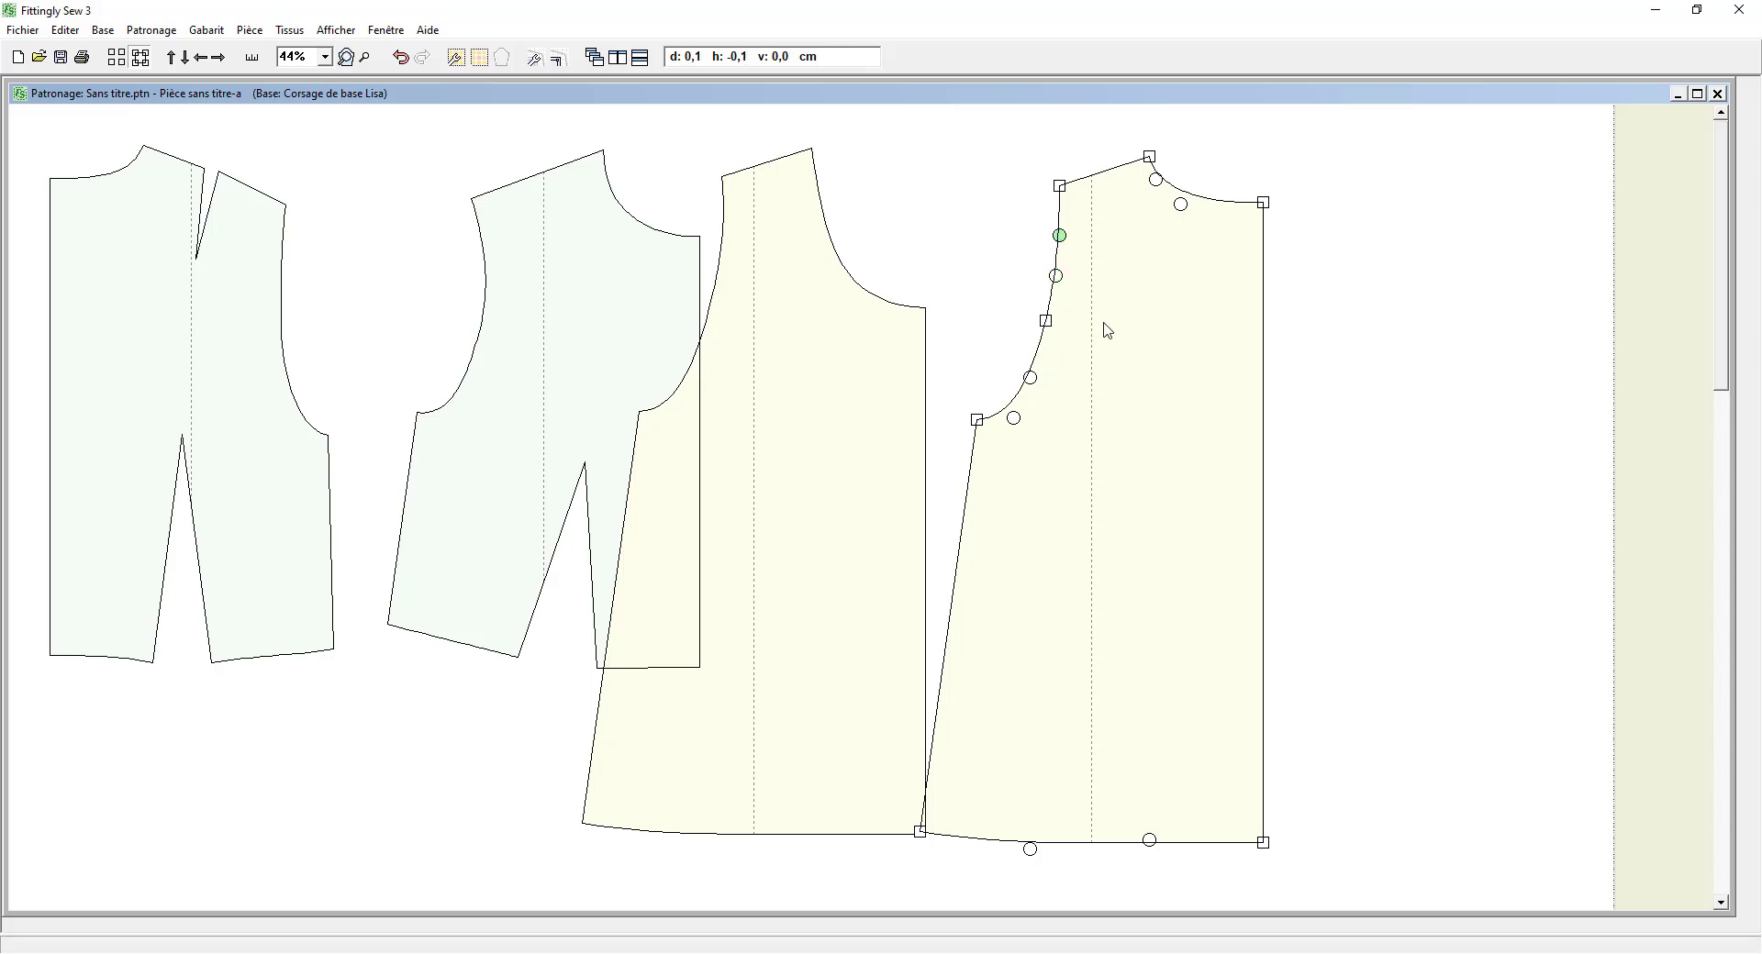
click(1048, 322)
drag(1013, 419, 1015, 415)
key(Right)
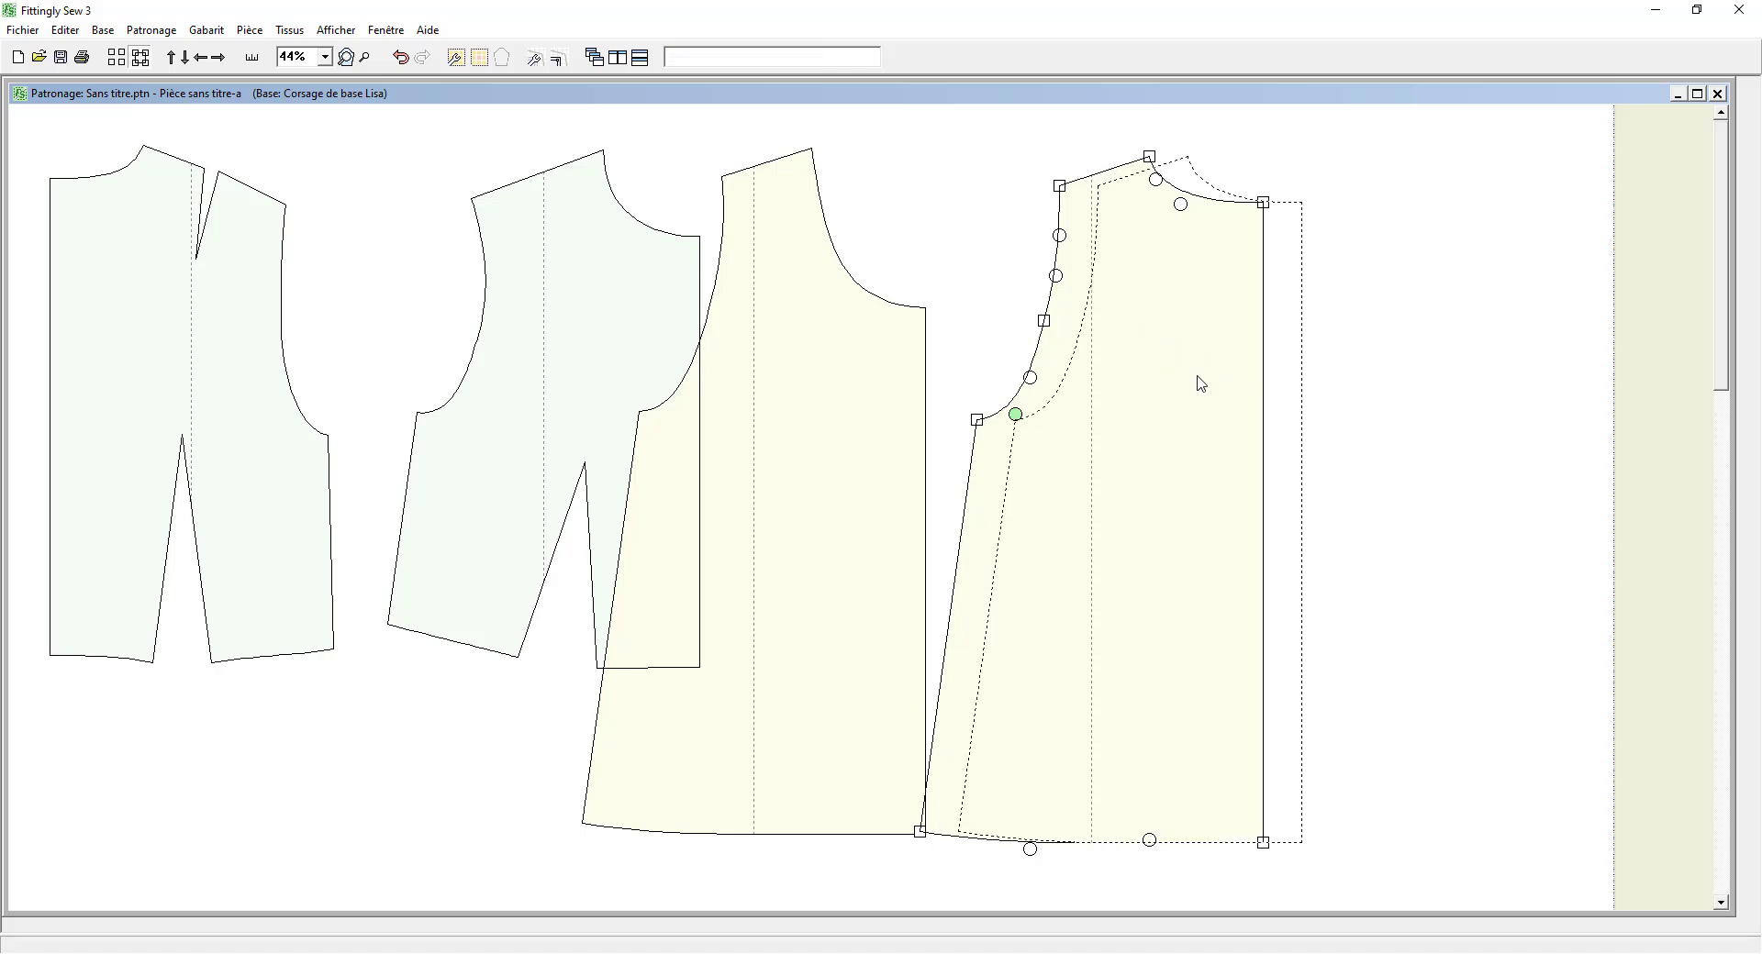
Step: Delete the front and back bodice base pieces and move the new front piece into the freed space
click(539, 299)
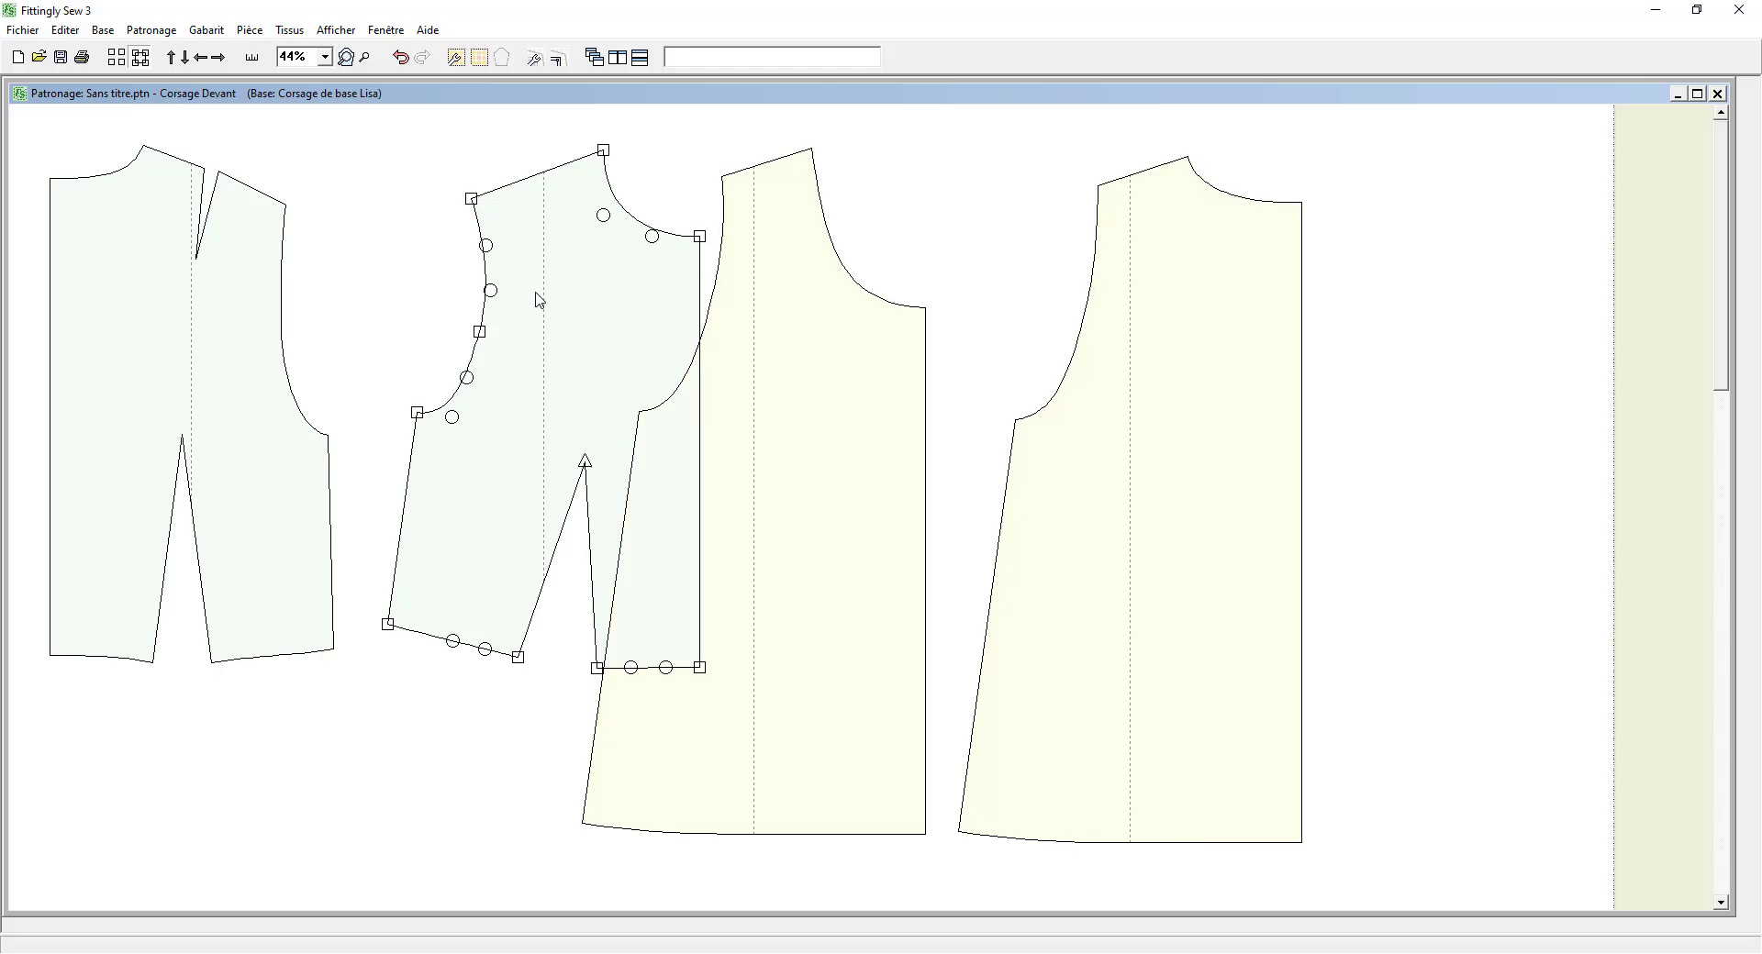
key(Delete)
click(209, 328)
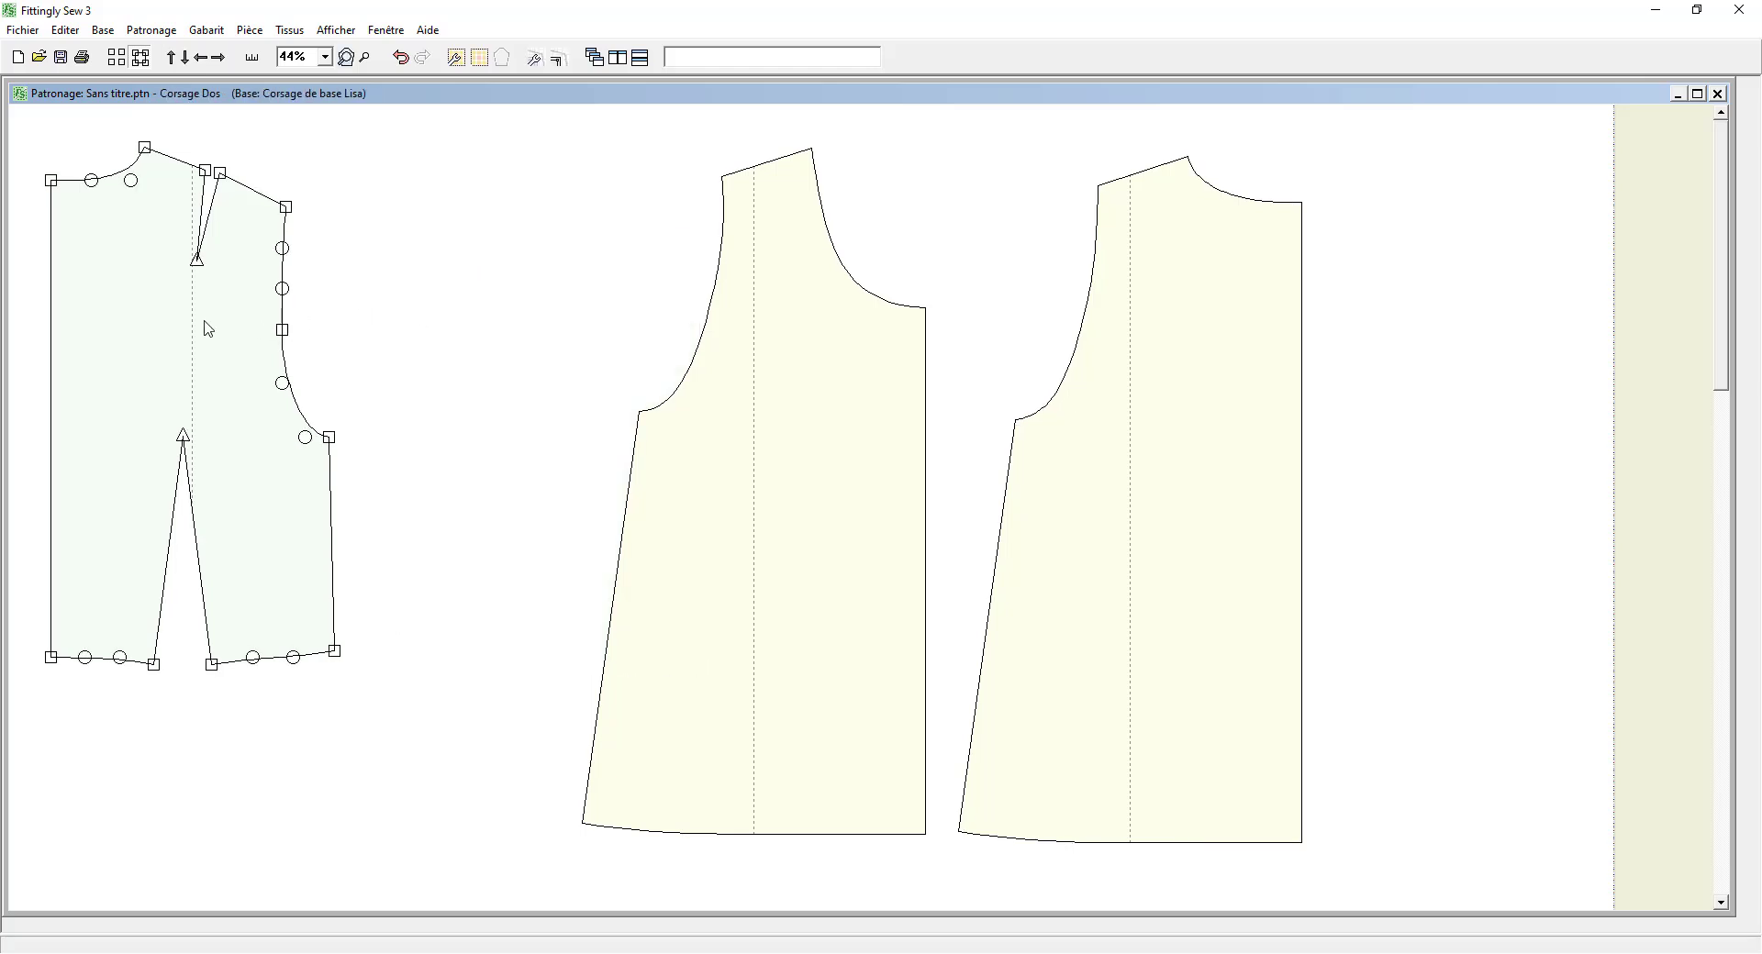
key(Delete)
click(815, 328)
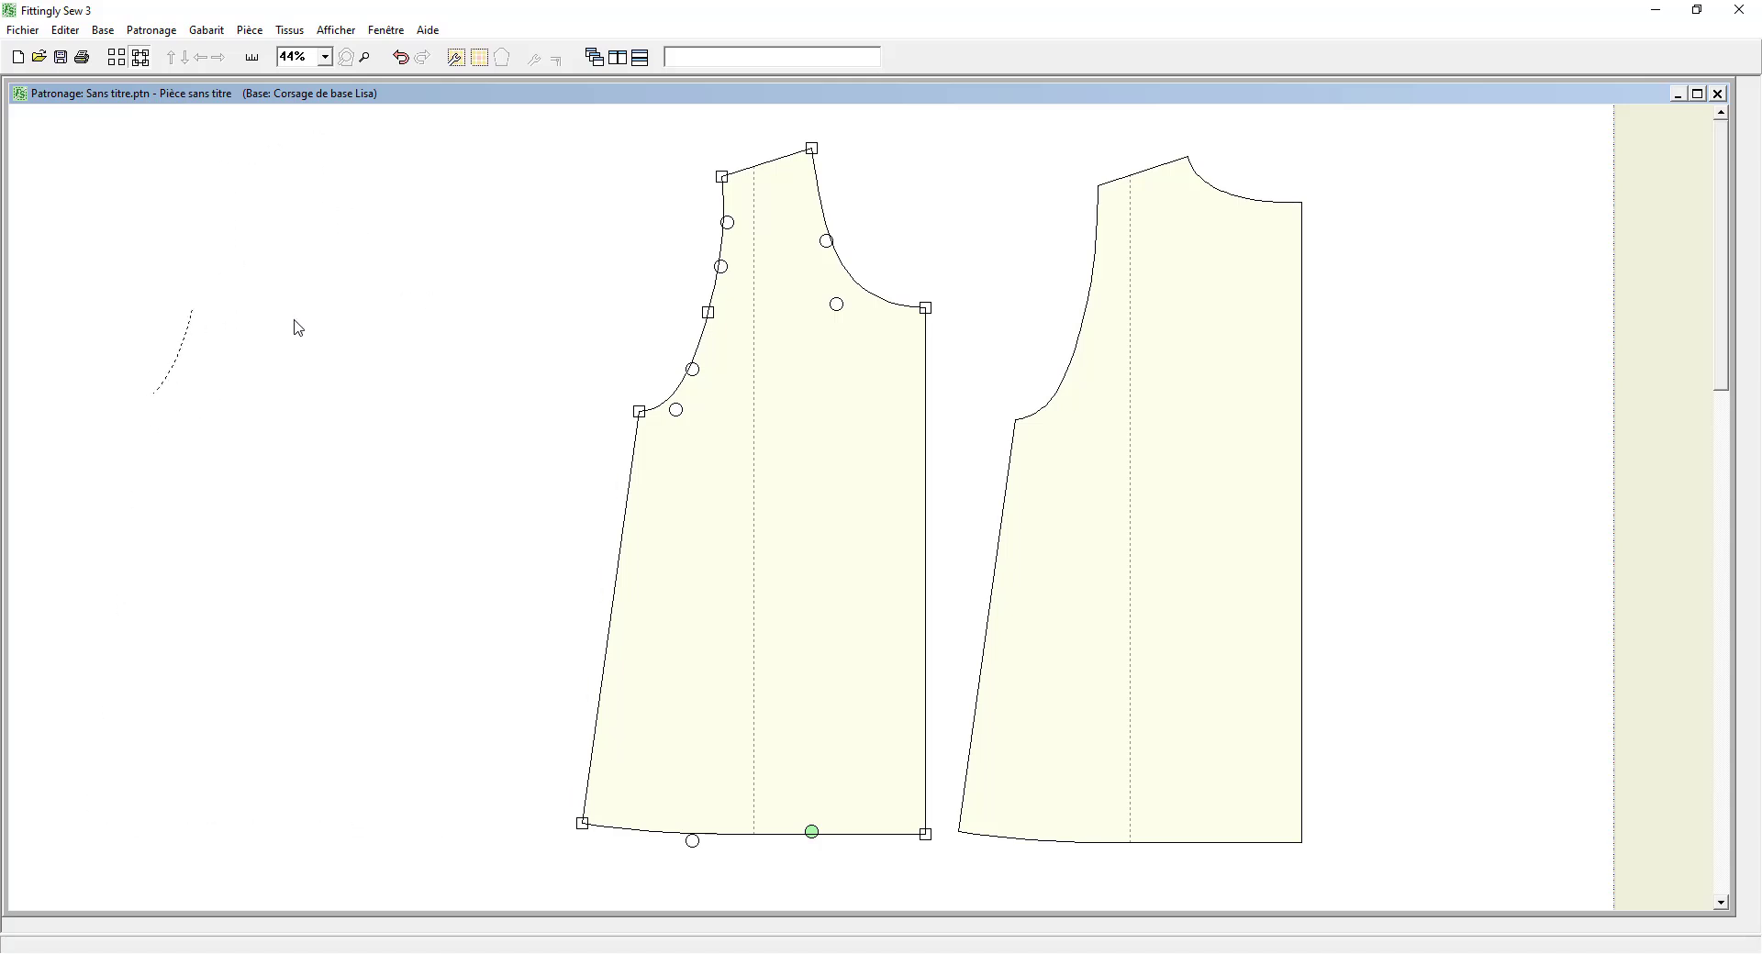
drag(293, 319, 295, 322)
Step: Set the seam allowance of the back piece's straight centre edge to 0
drag(459, 376, 519, 376)
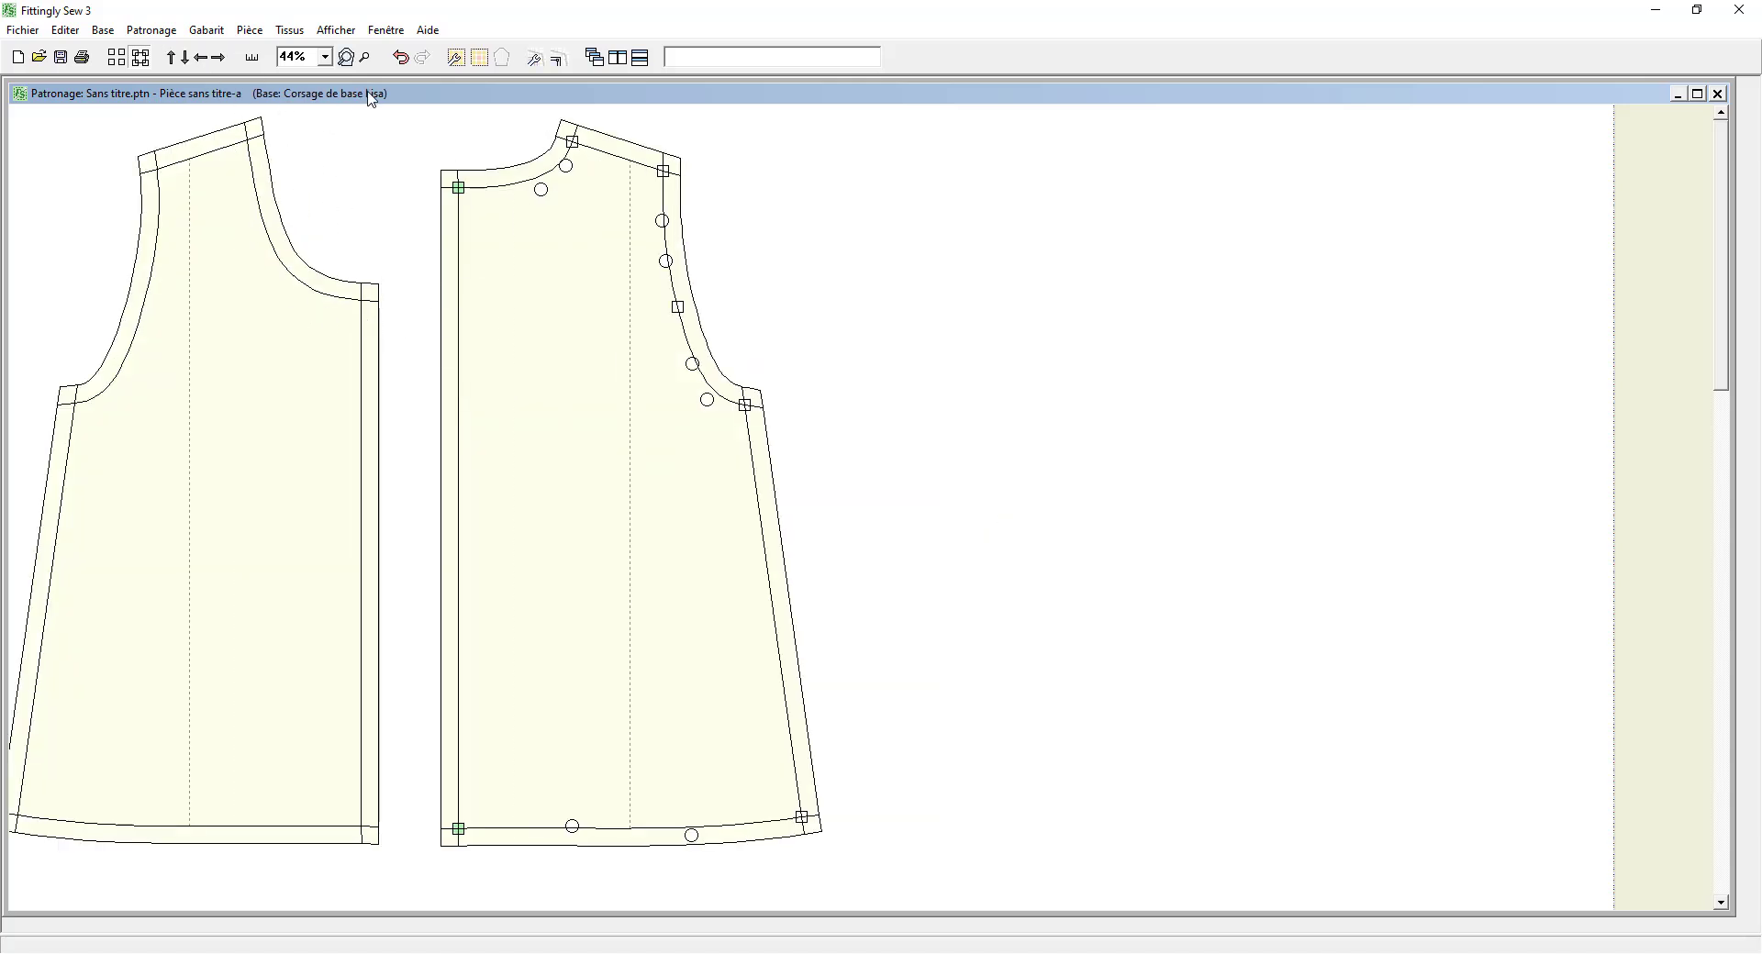
click(249, 30)
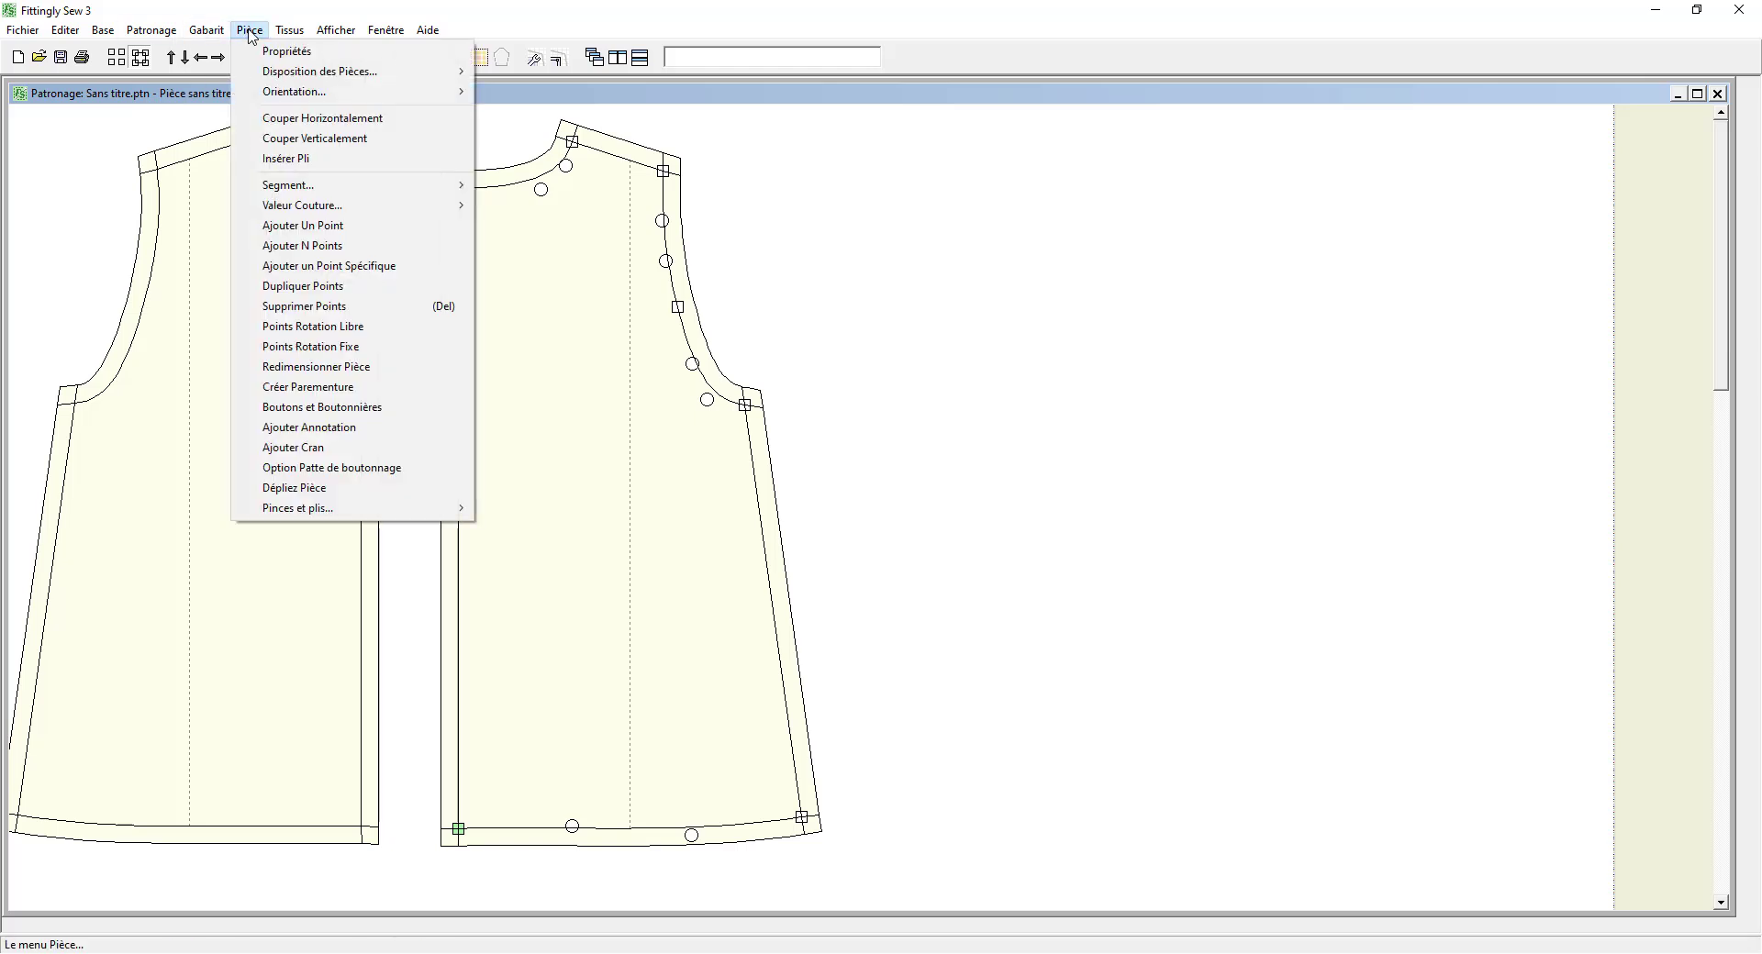
mouse_move(282, 211)
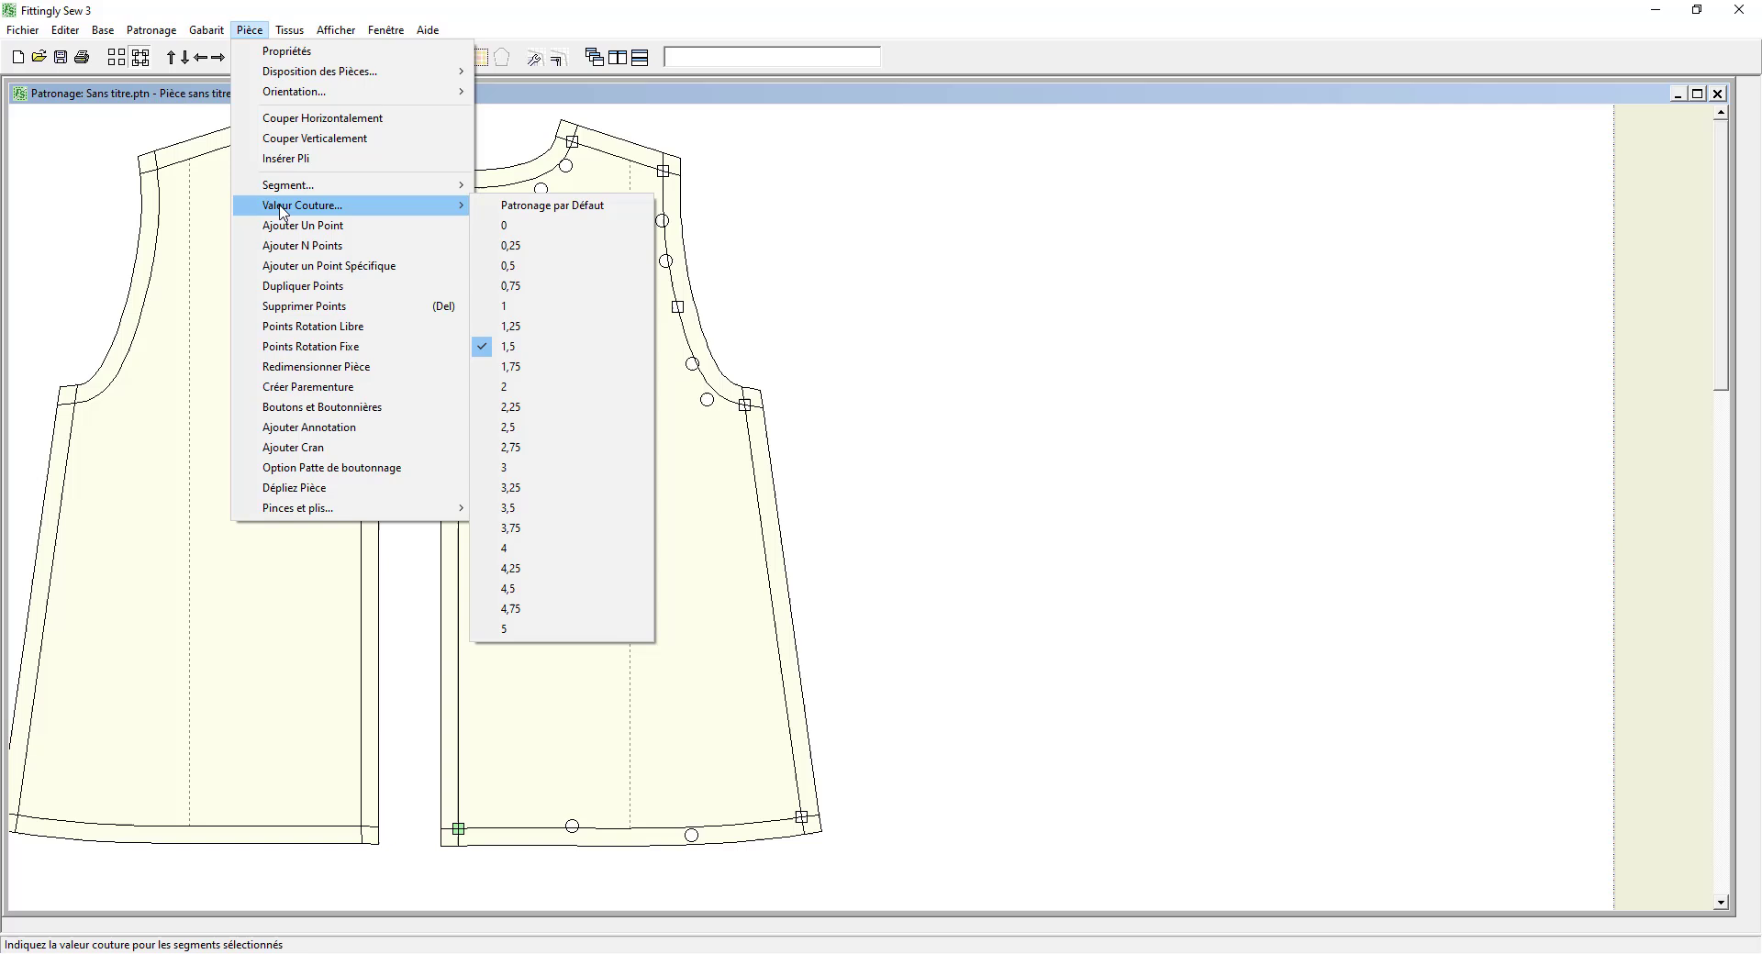
click(529, 226)
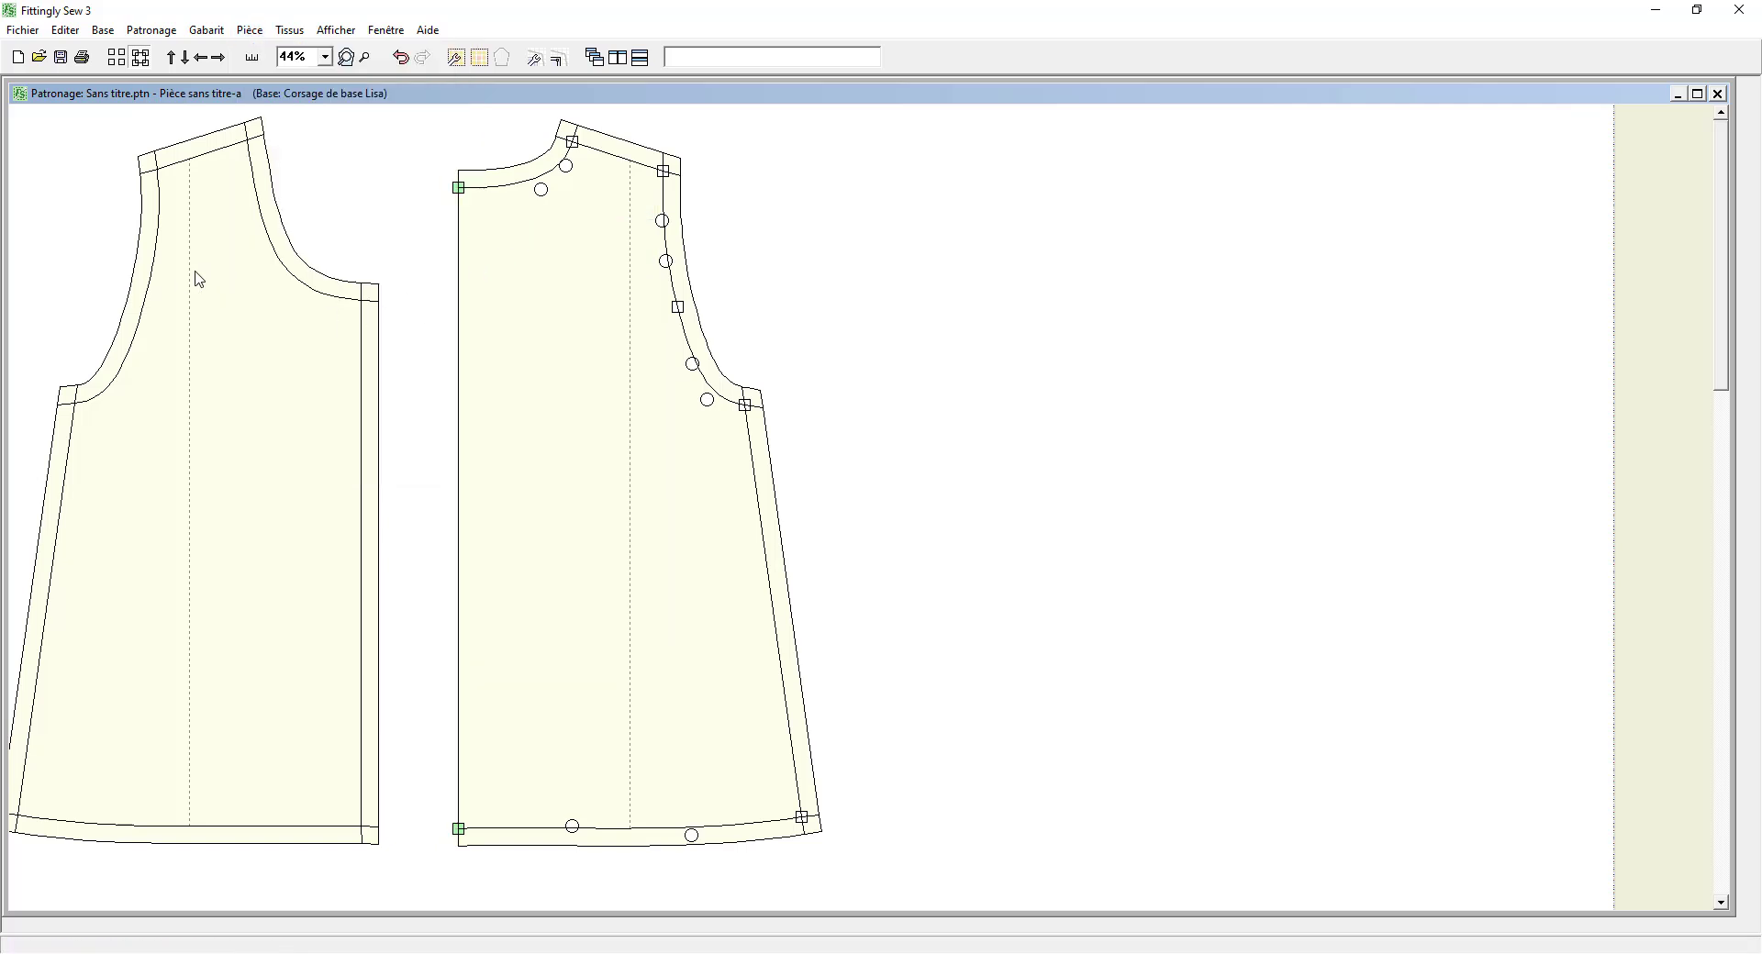
Step: Set the seam allowance of the front piece's straight centre edge to 0
click(266, 342)
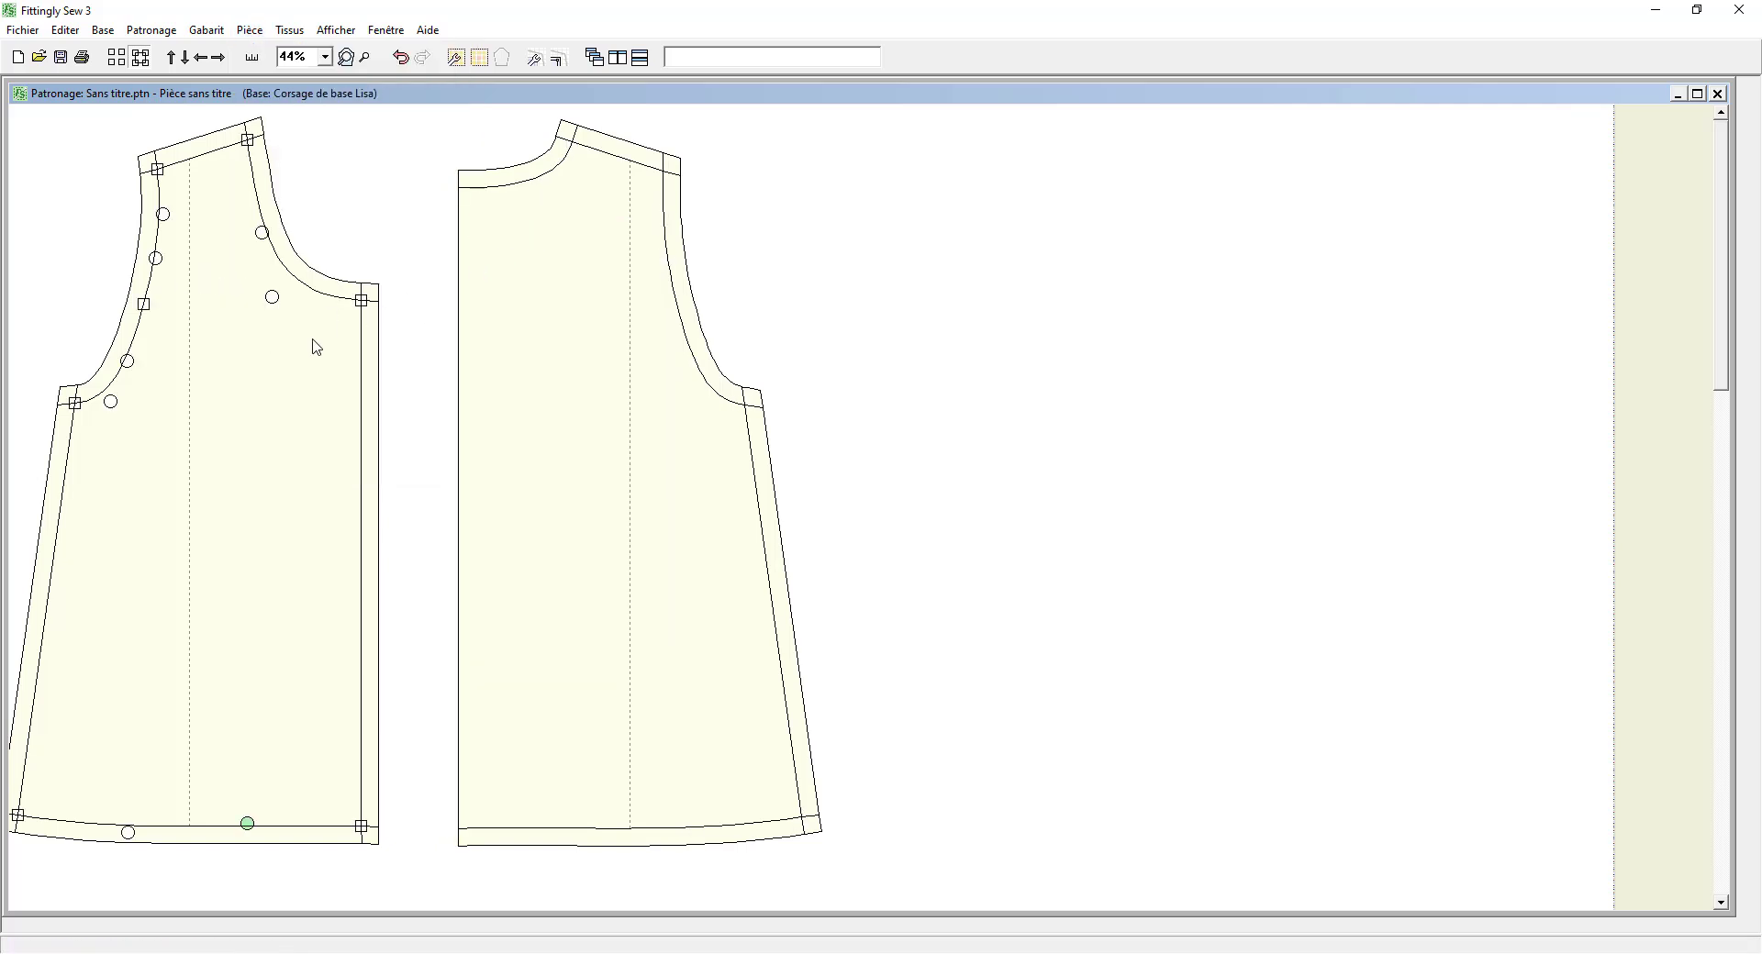
drag(330, 242, 413, 879)
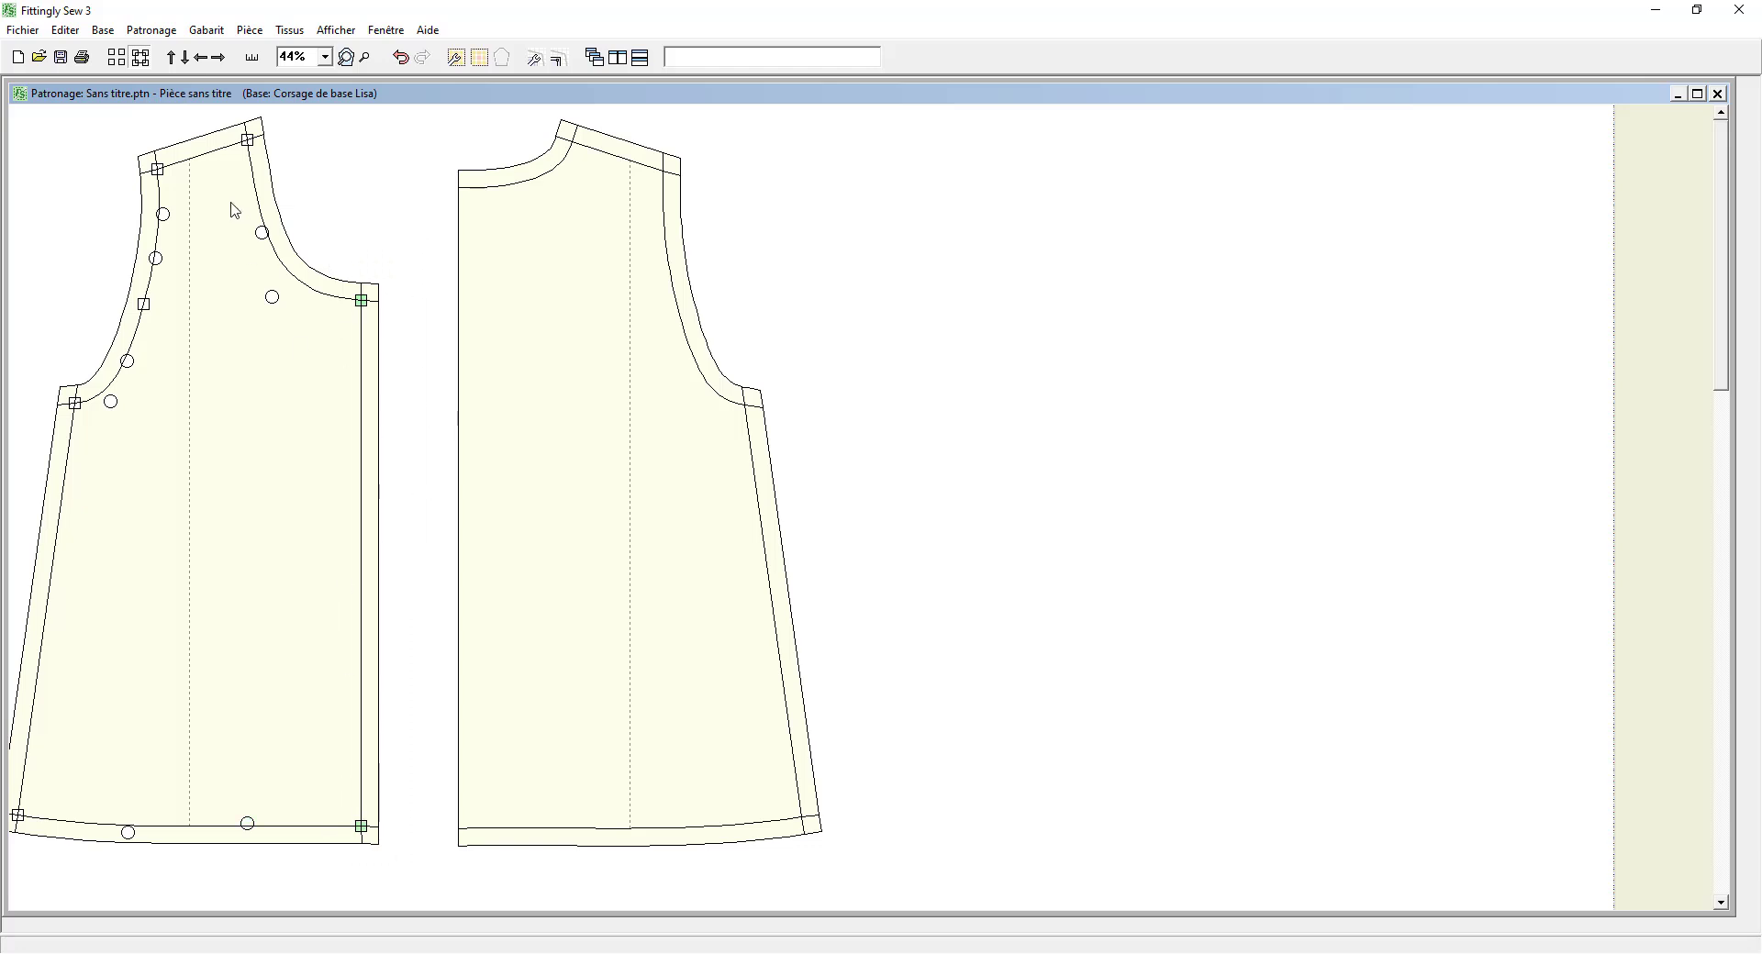
click(249, 31)
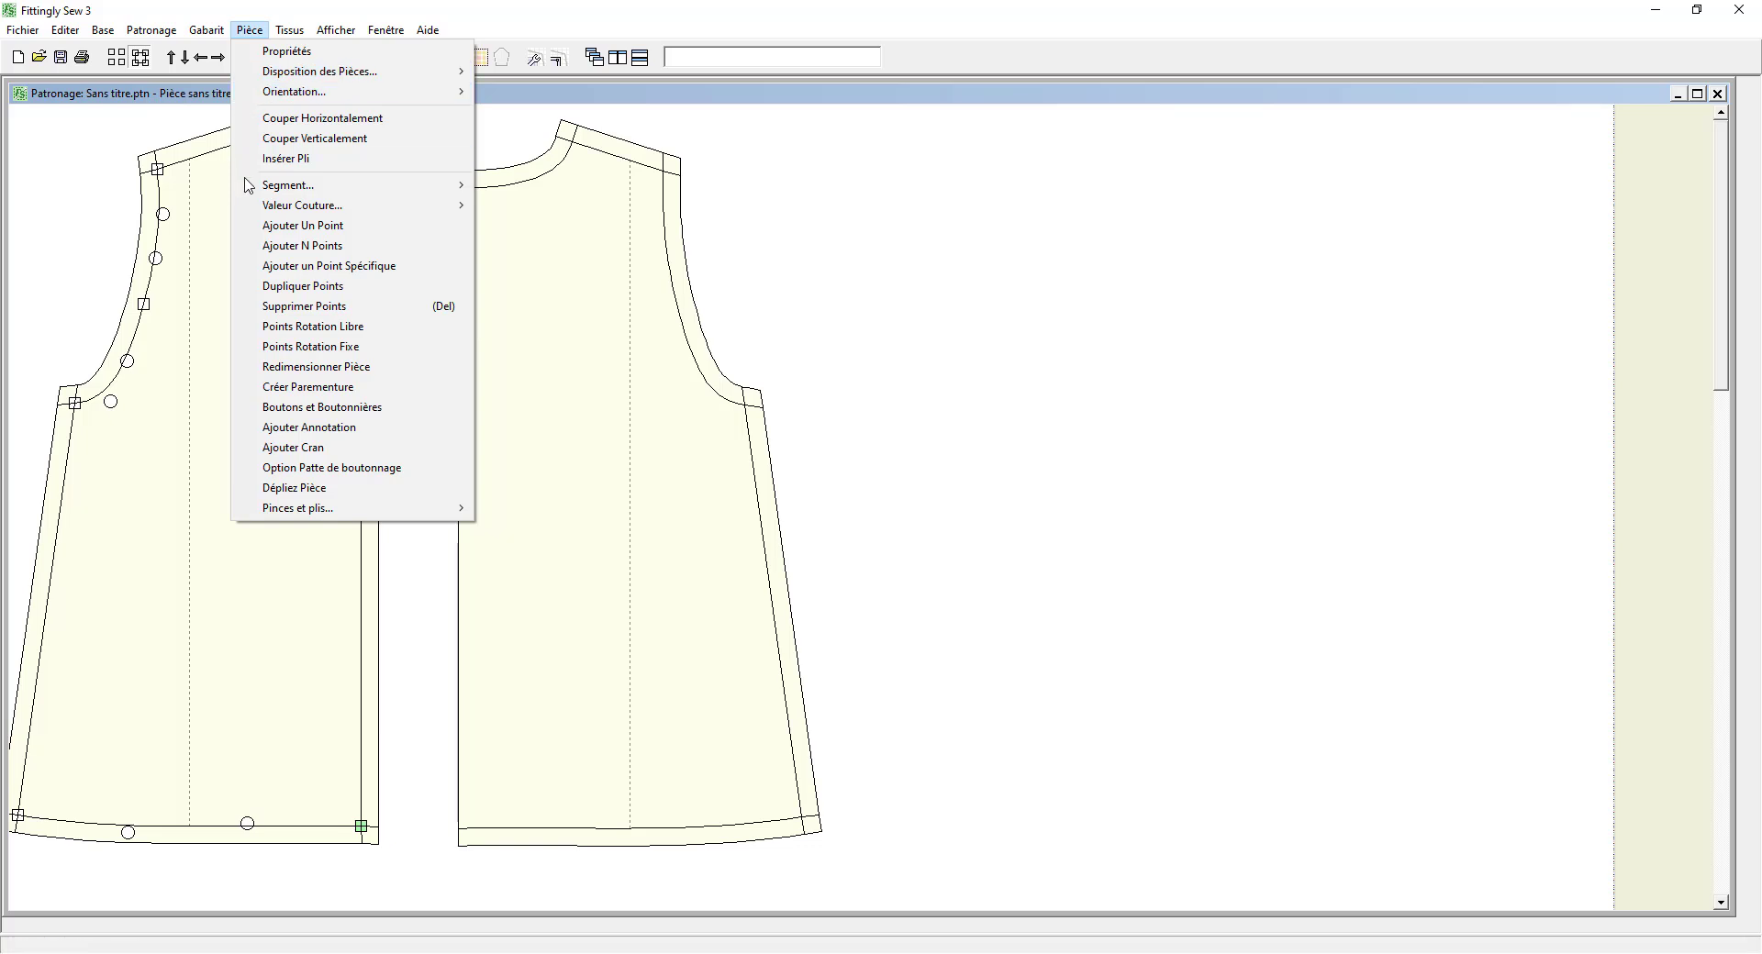
mouse_move(431, 205)
click(511, 245)
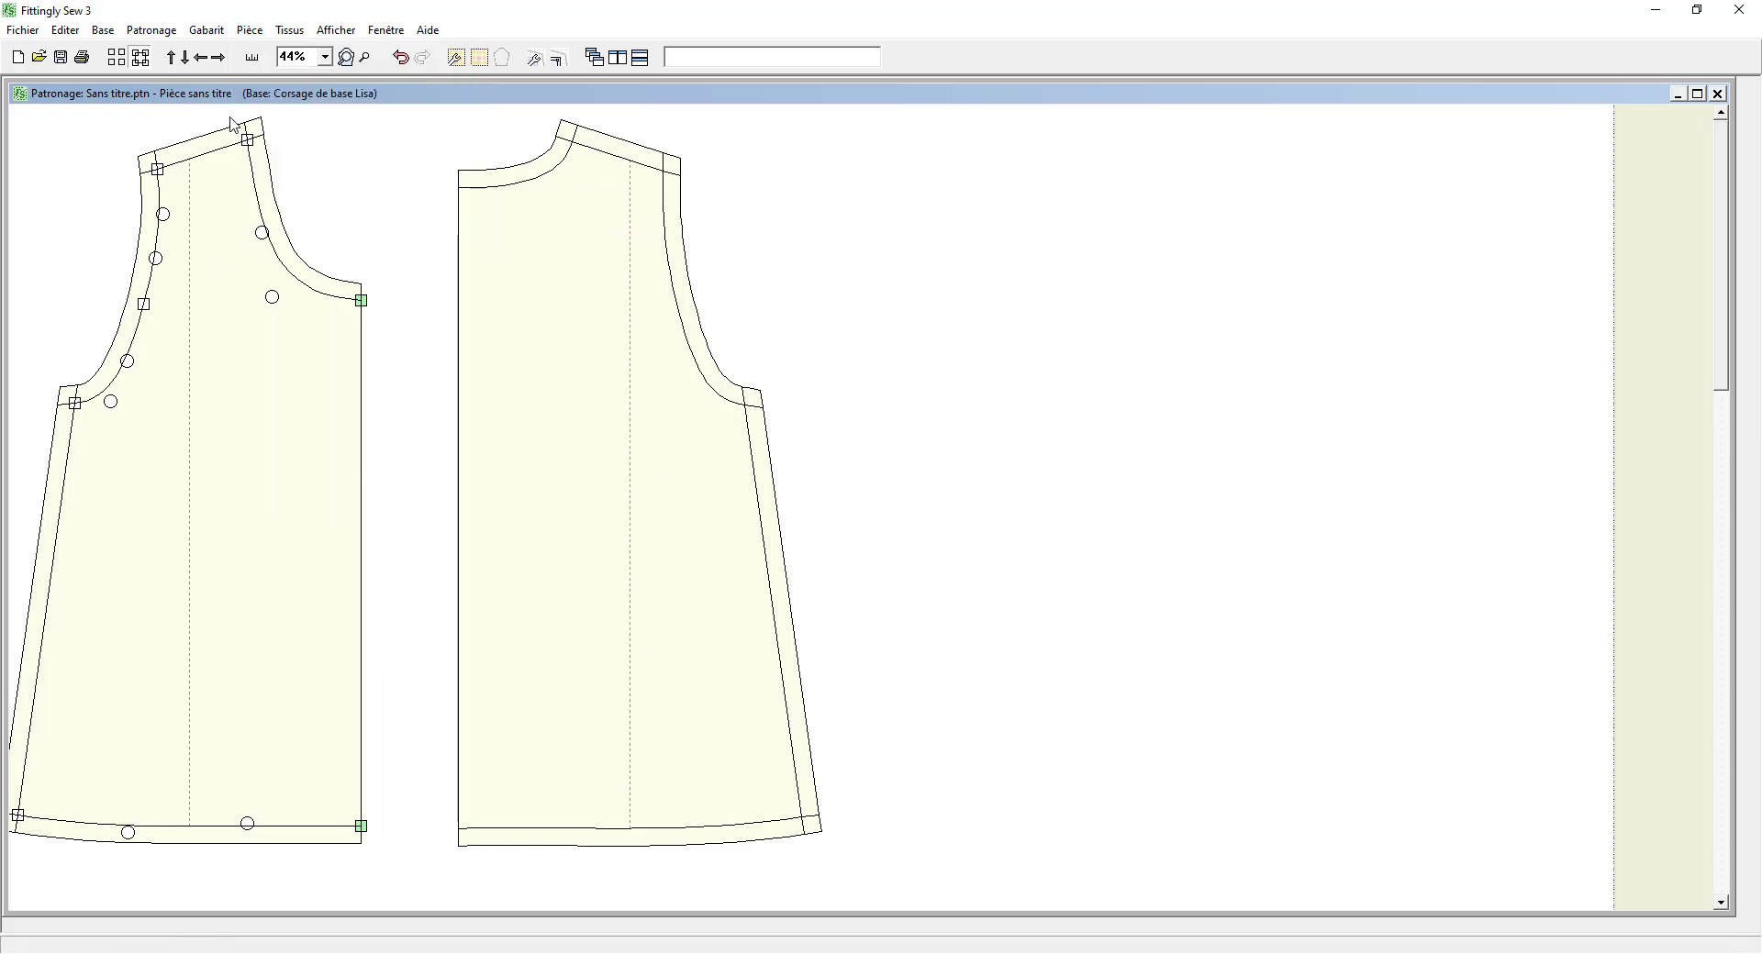
Step: Set the seam allowance of the front piece's neckline curve to 1 cm
drag(229, 118, 405, 327)
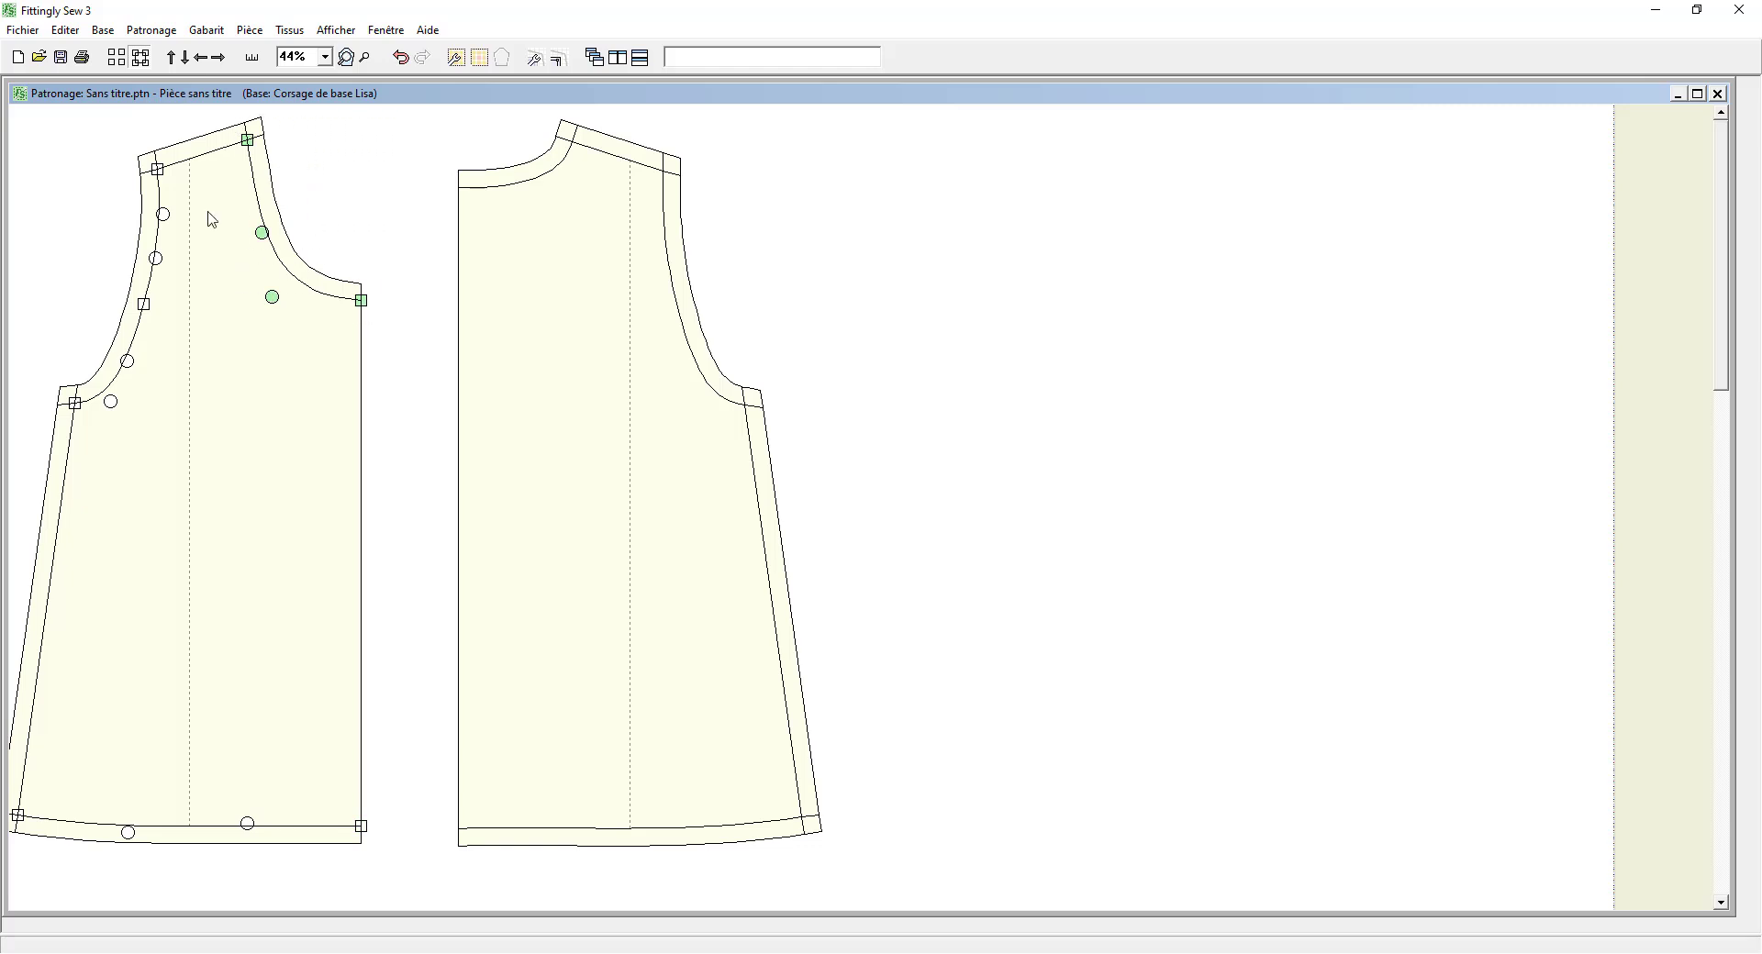
click(249, 35)
mouse_move(385, 206)
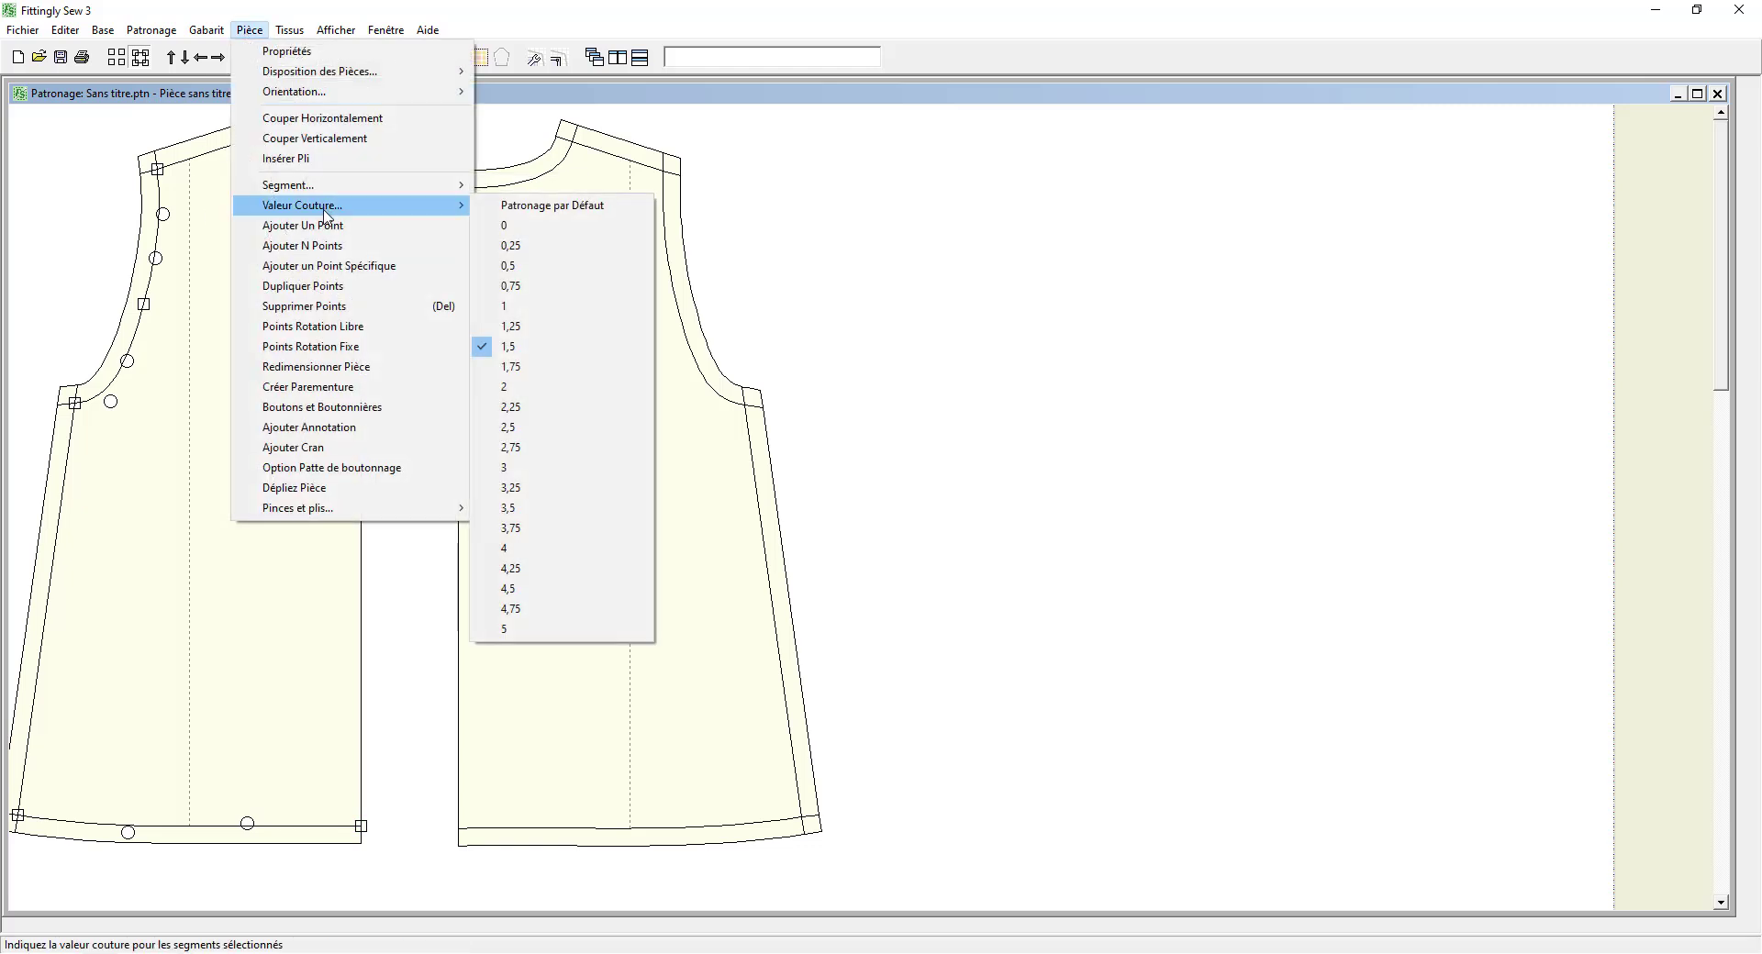
click(503, 312)
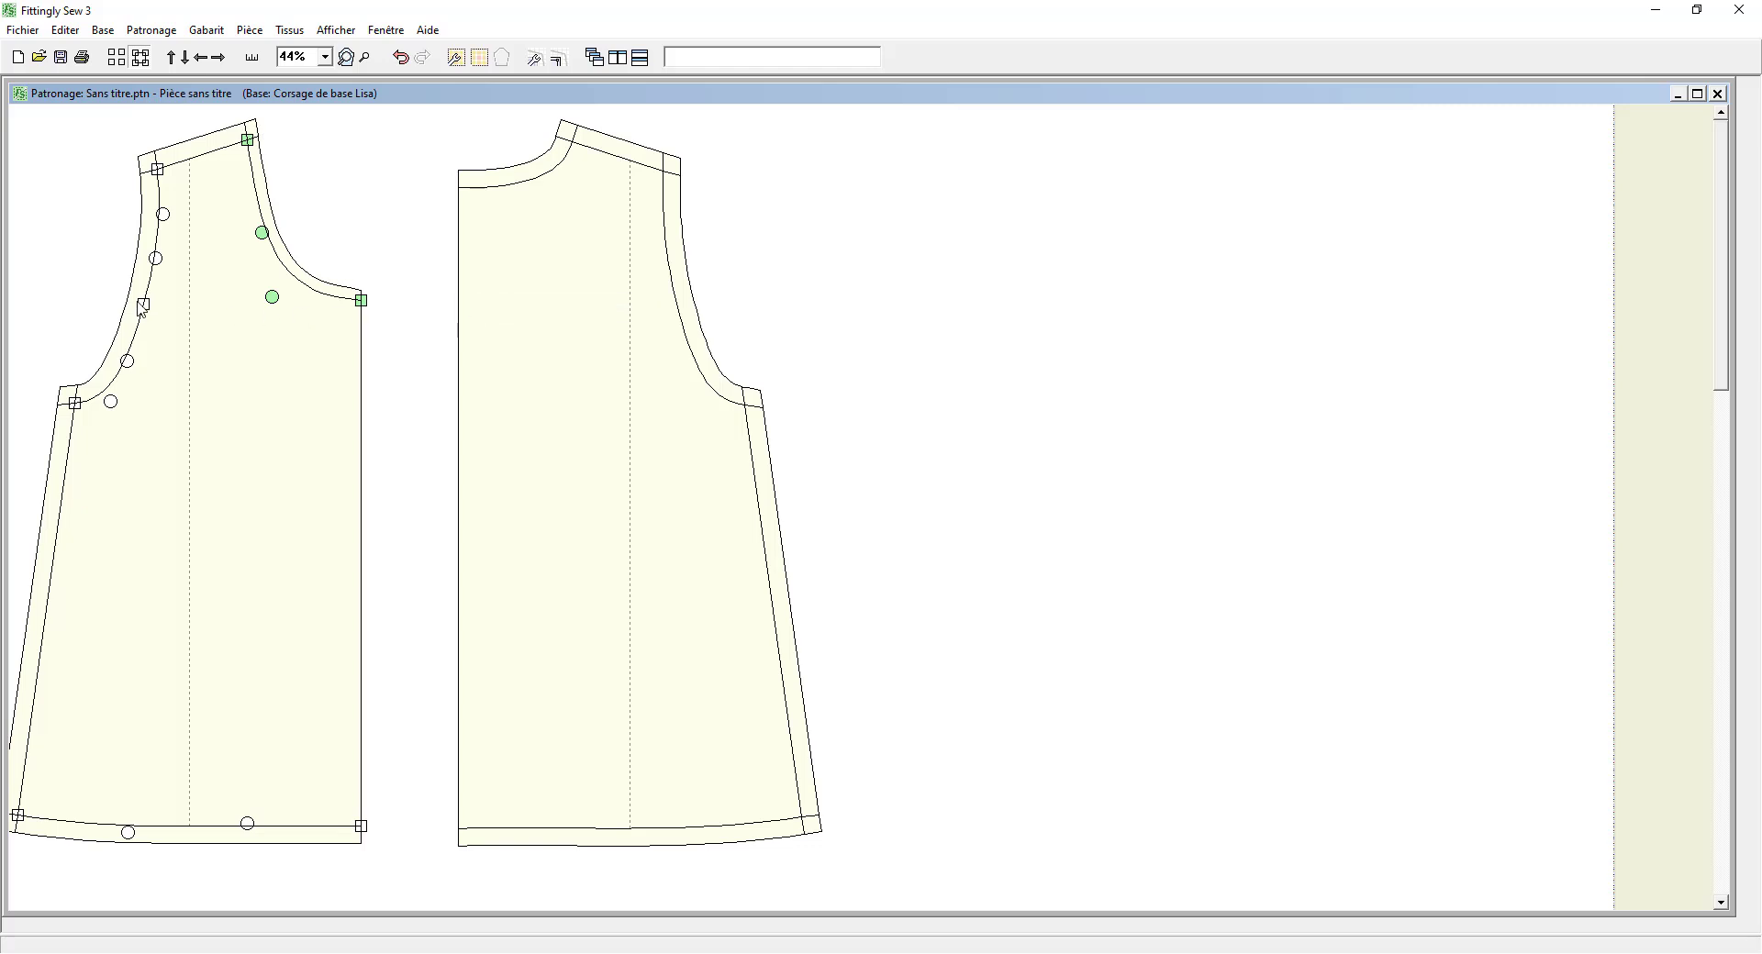
Step: Set the seam allowance of the front piece's armhole curve to 1 cm
drag(34, 124, 202, 454)
click(251, 32)
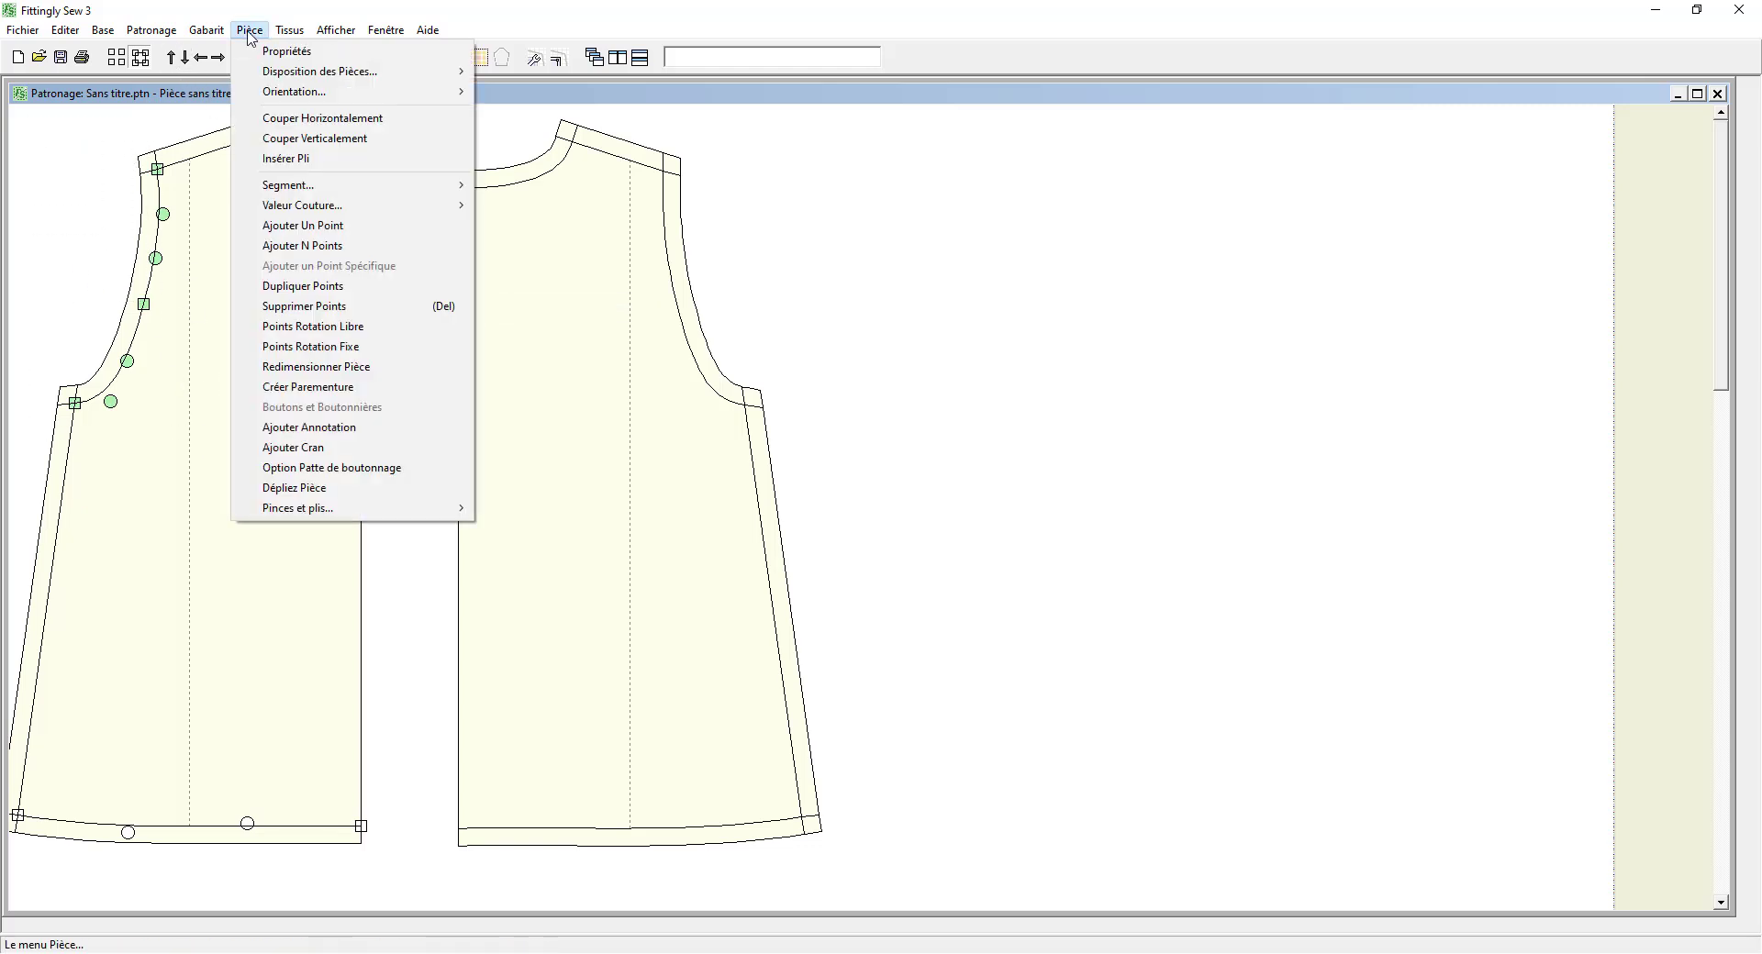
mouse_move(454, 205)
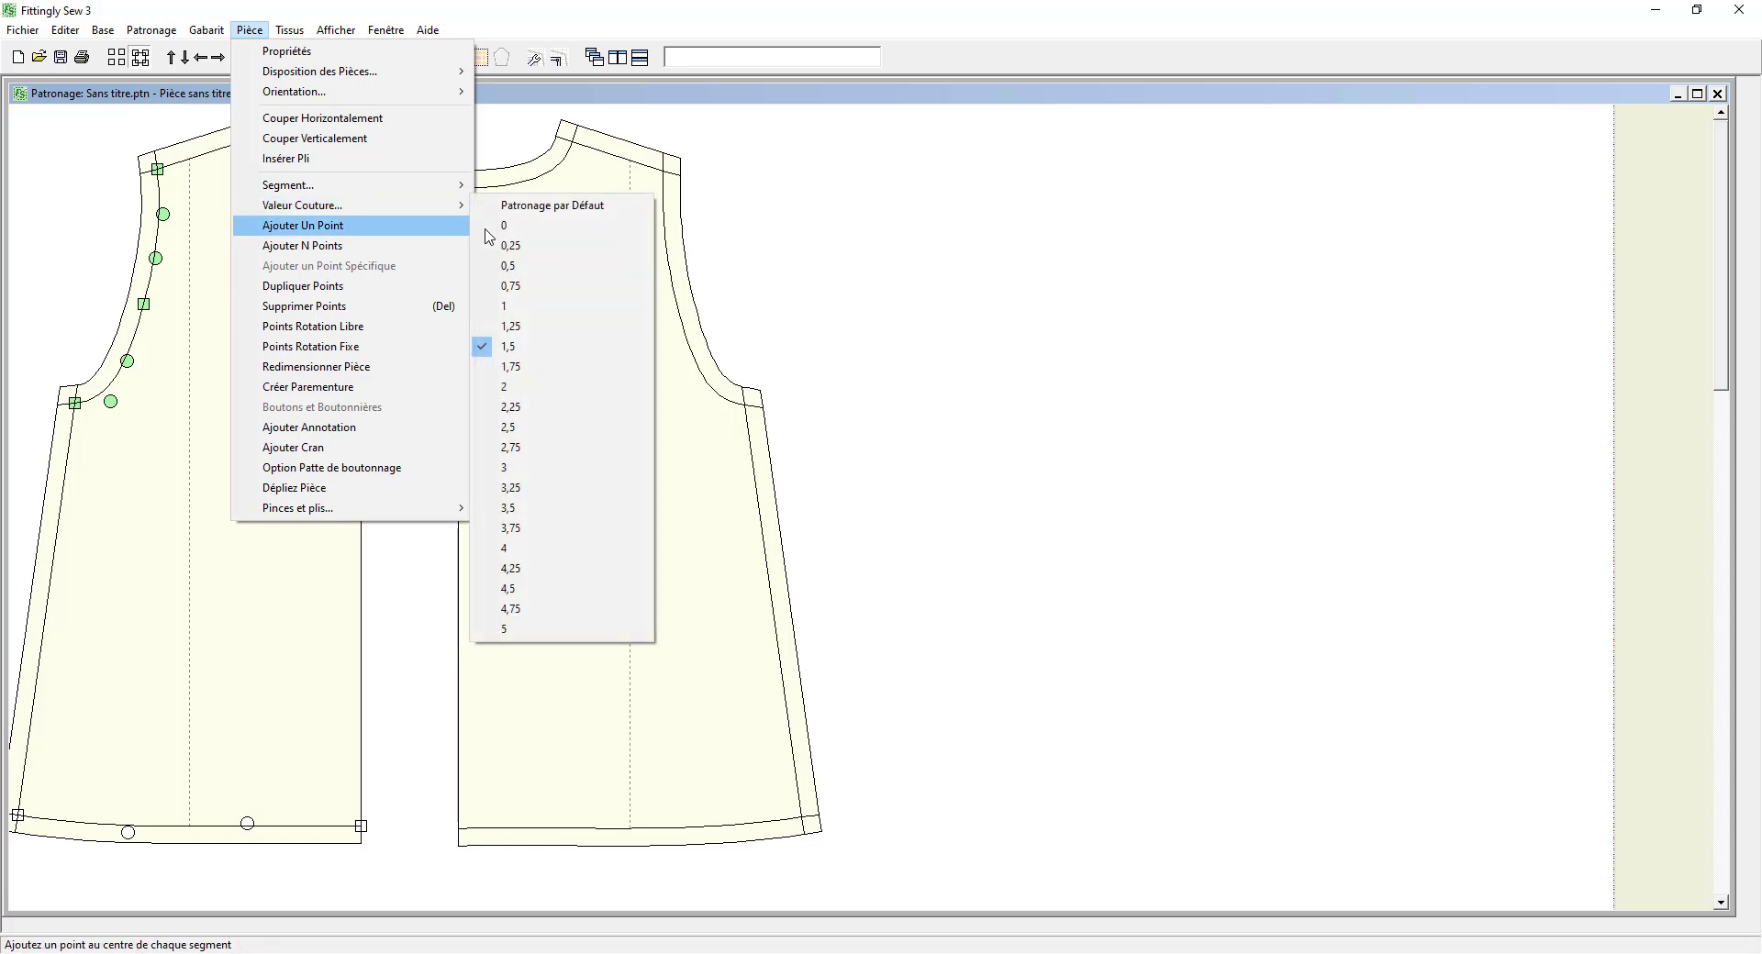
click(505, 312)
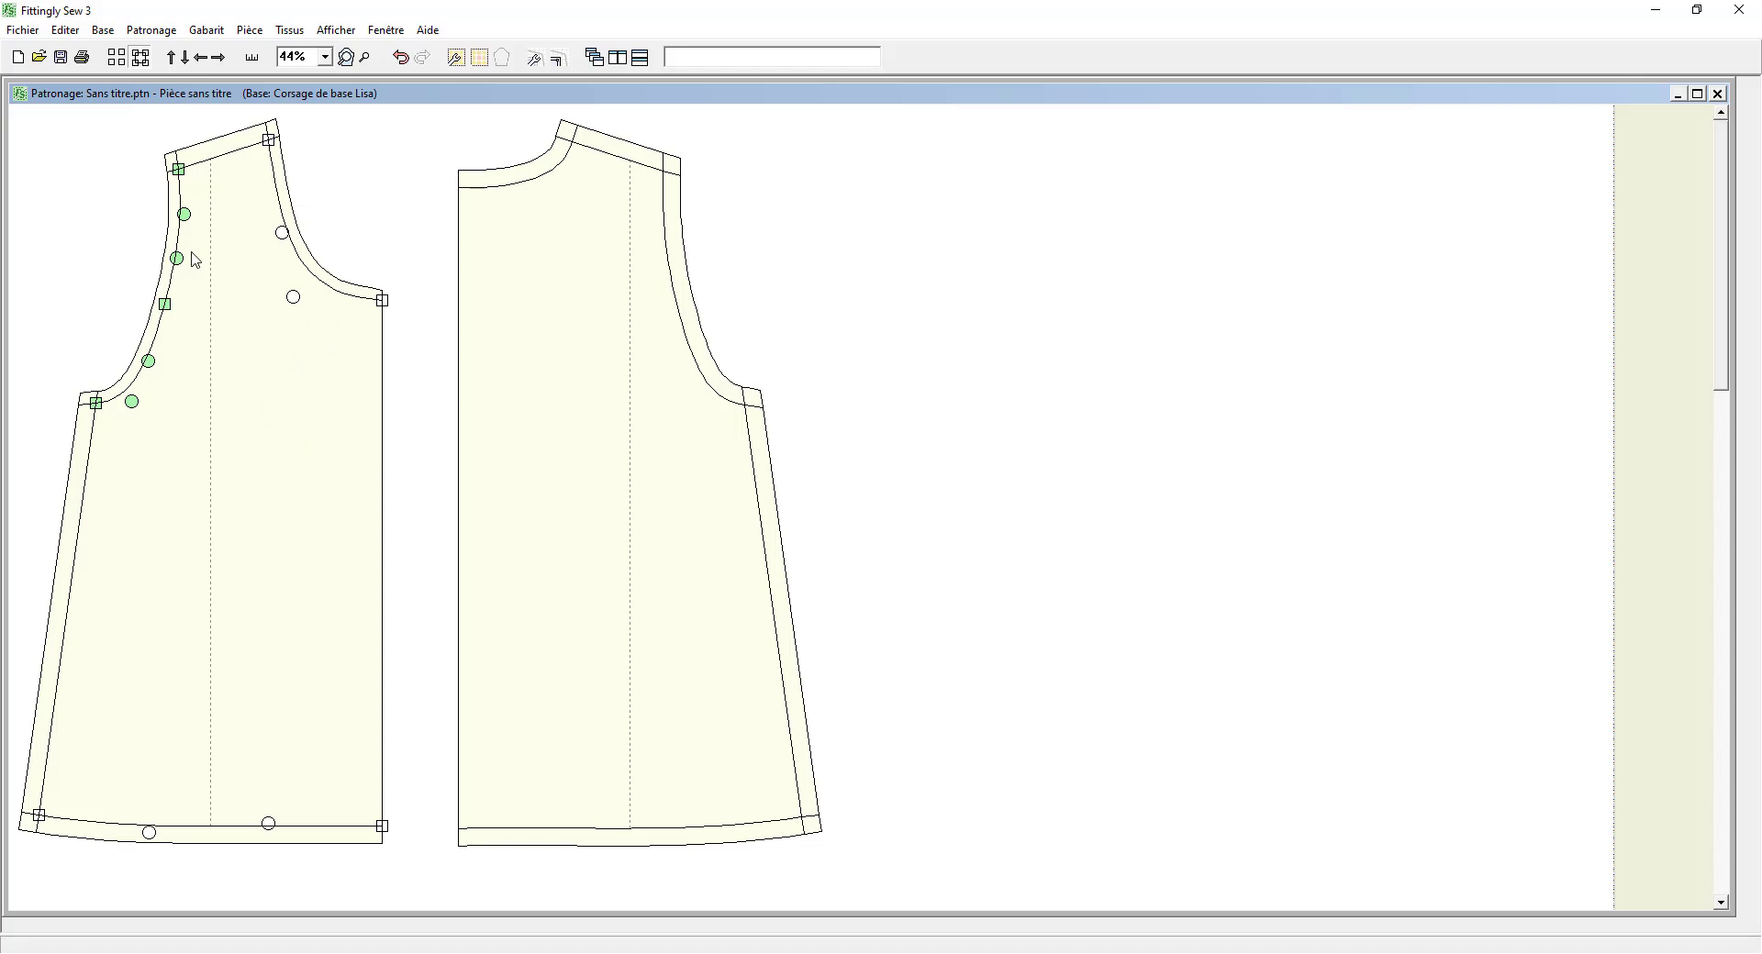
Step: Add a vertical annotation reading "MILIEU DEVANT / PLIURE" to the front piece
click(257, 35)
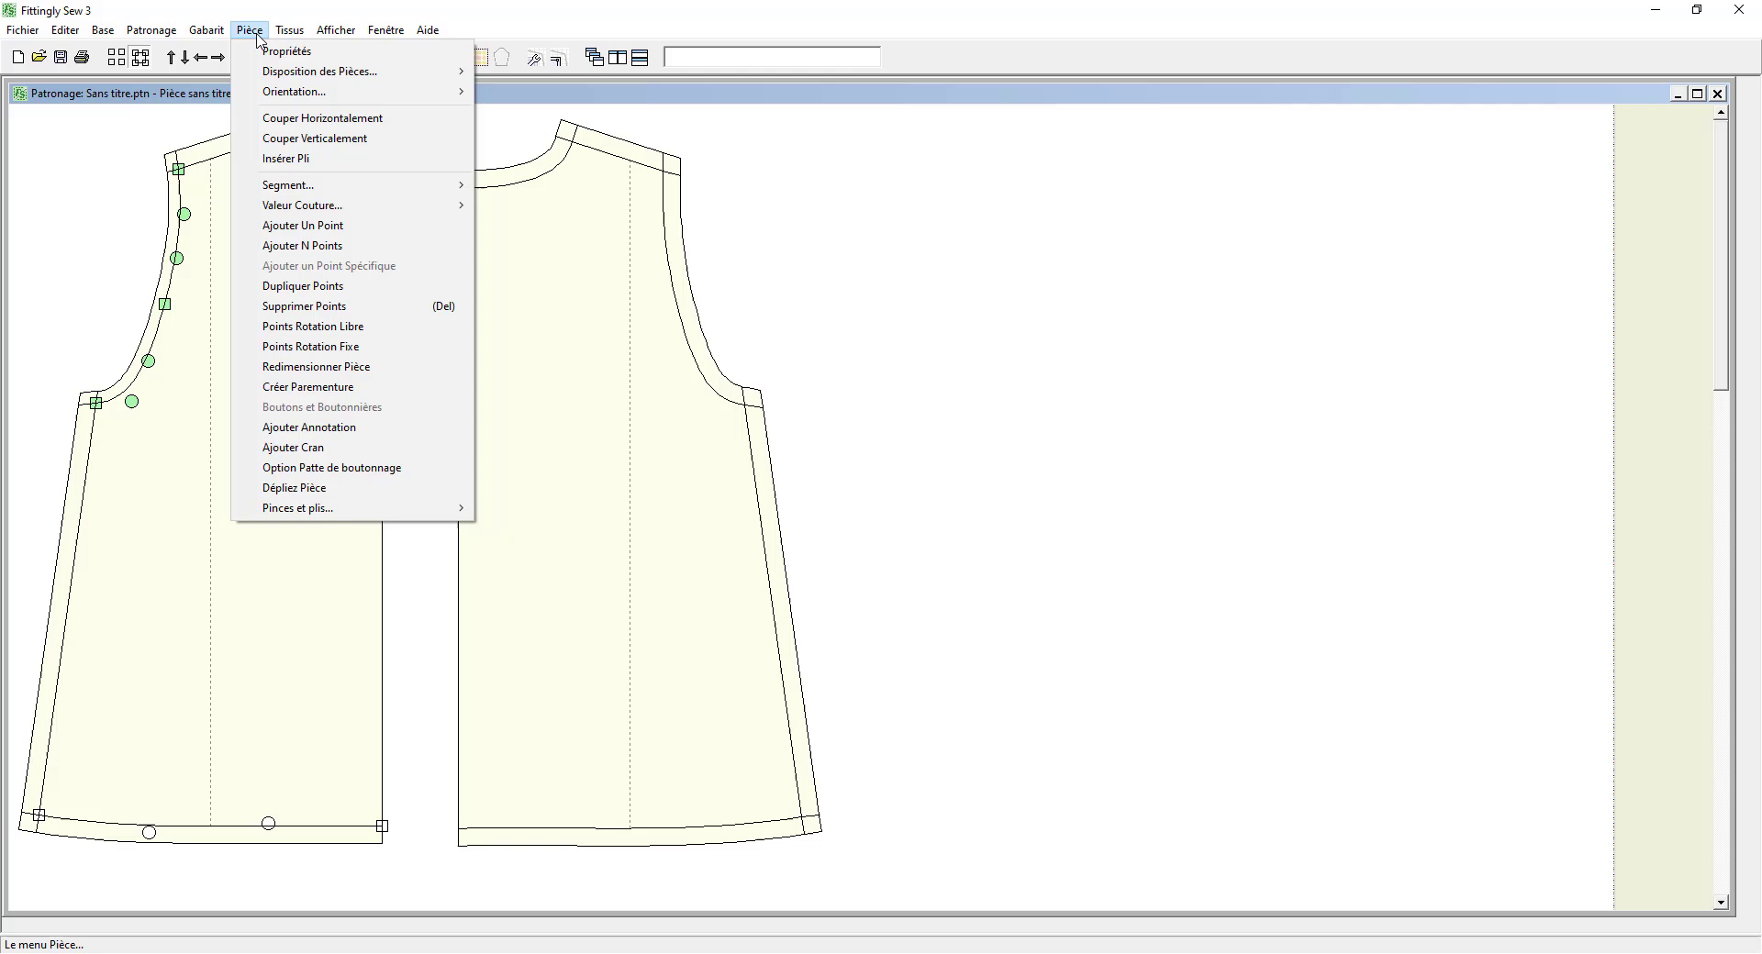
click(331, 433)
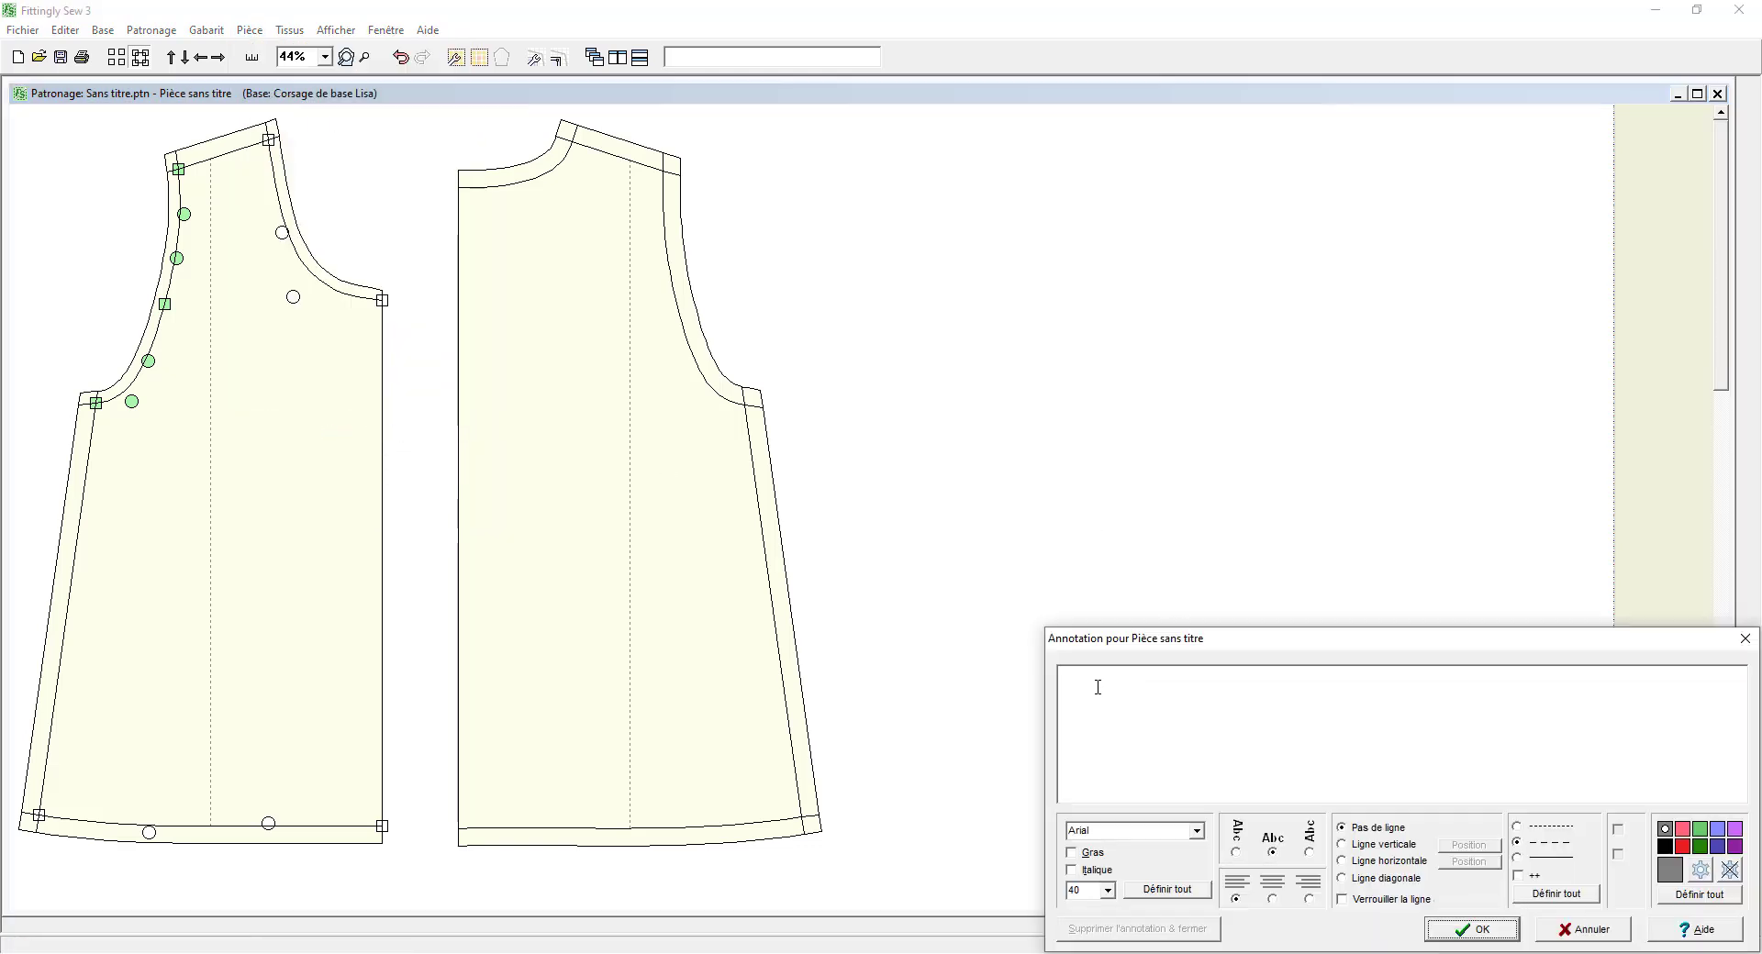
click(1096, 693)
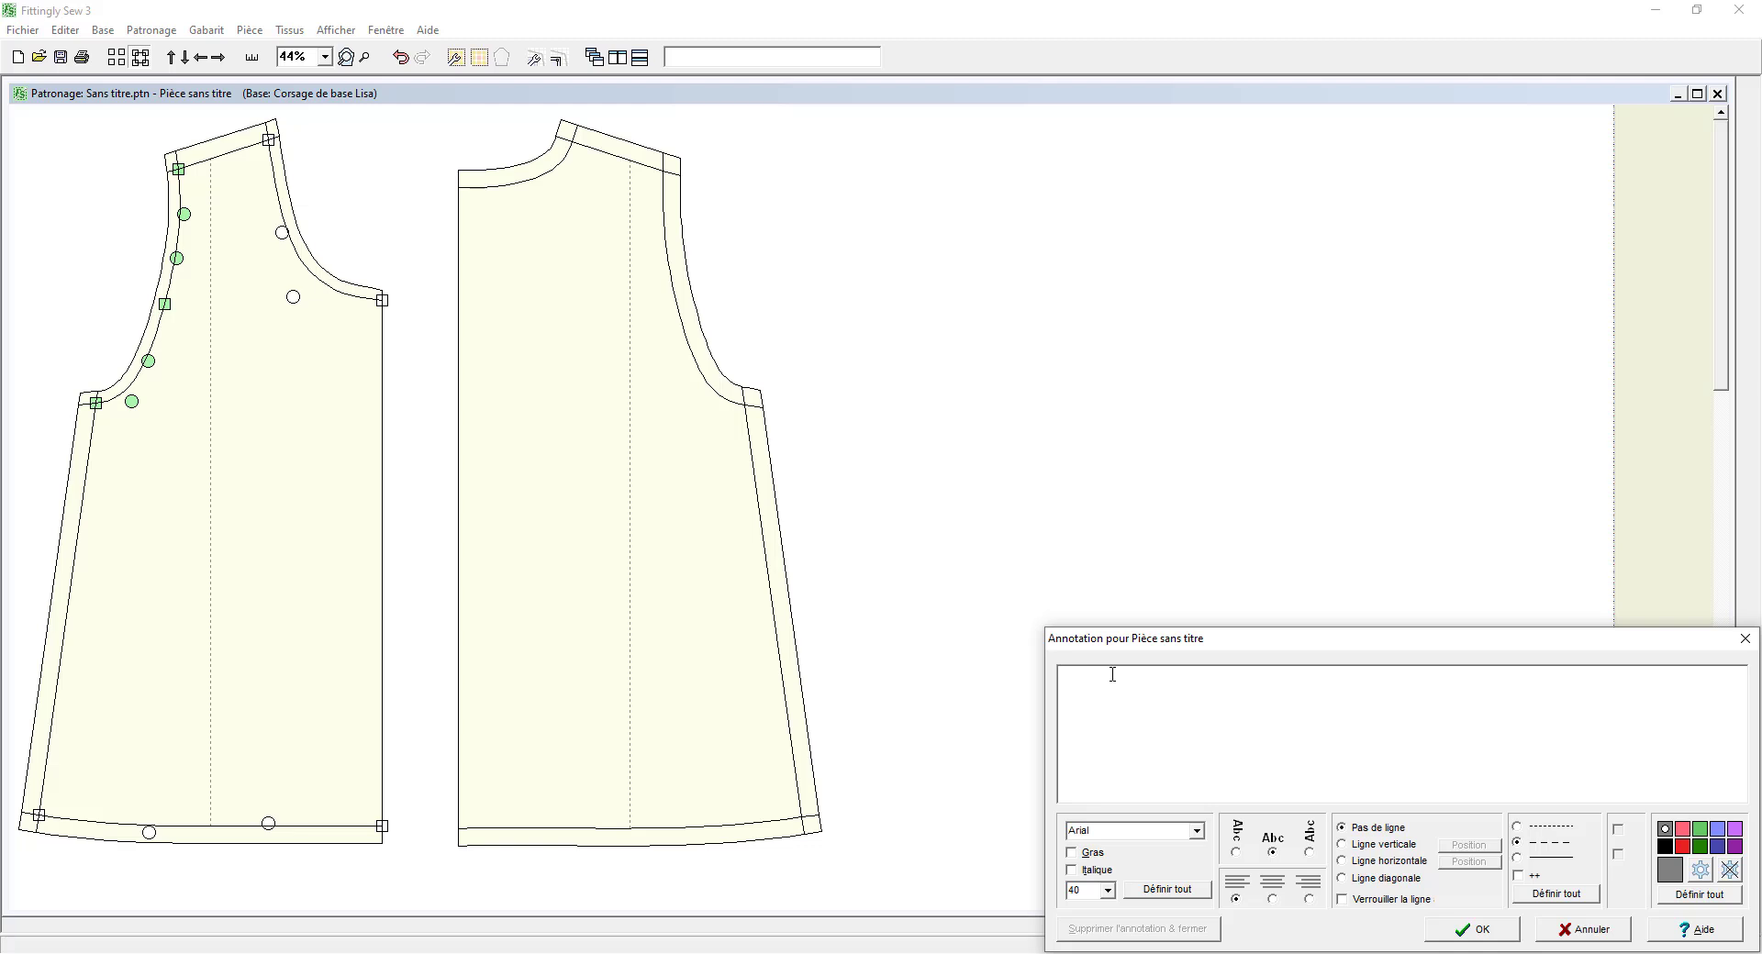
text(MI)
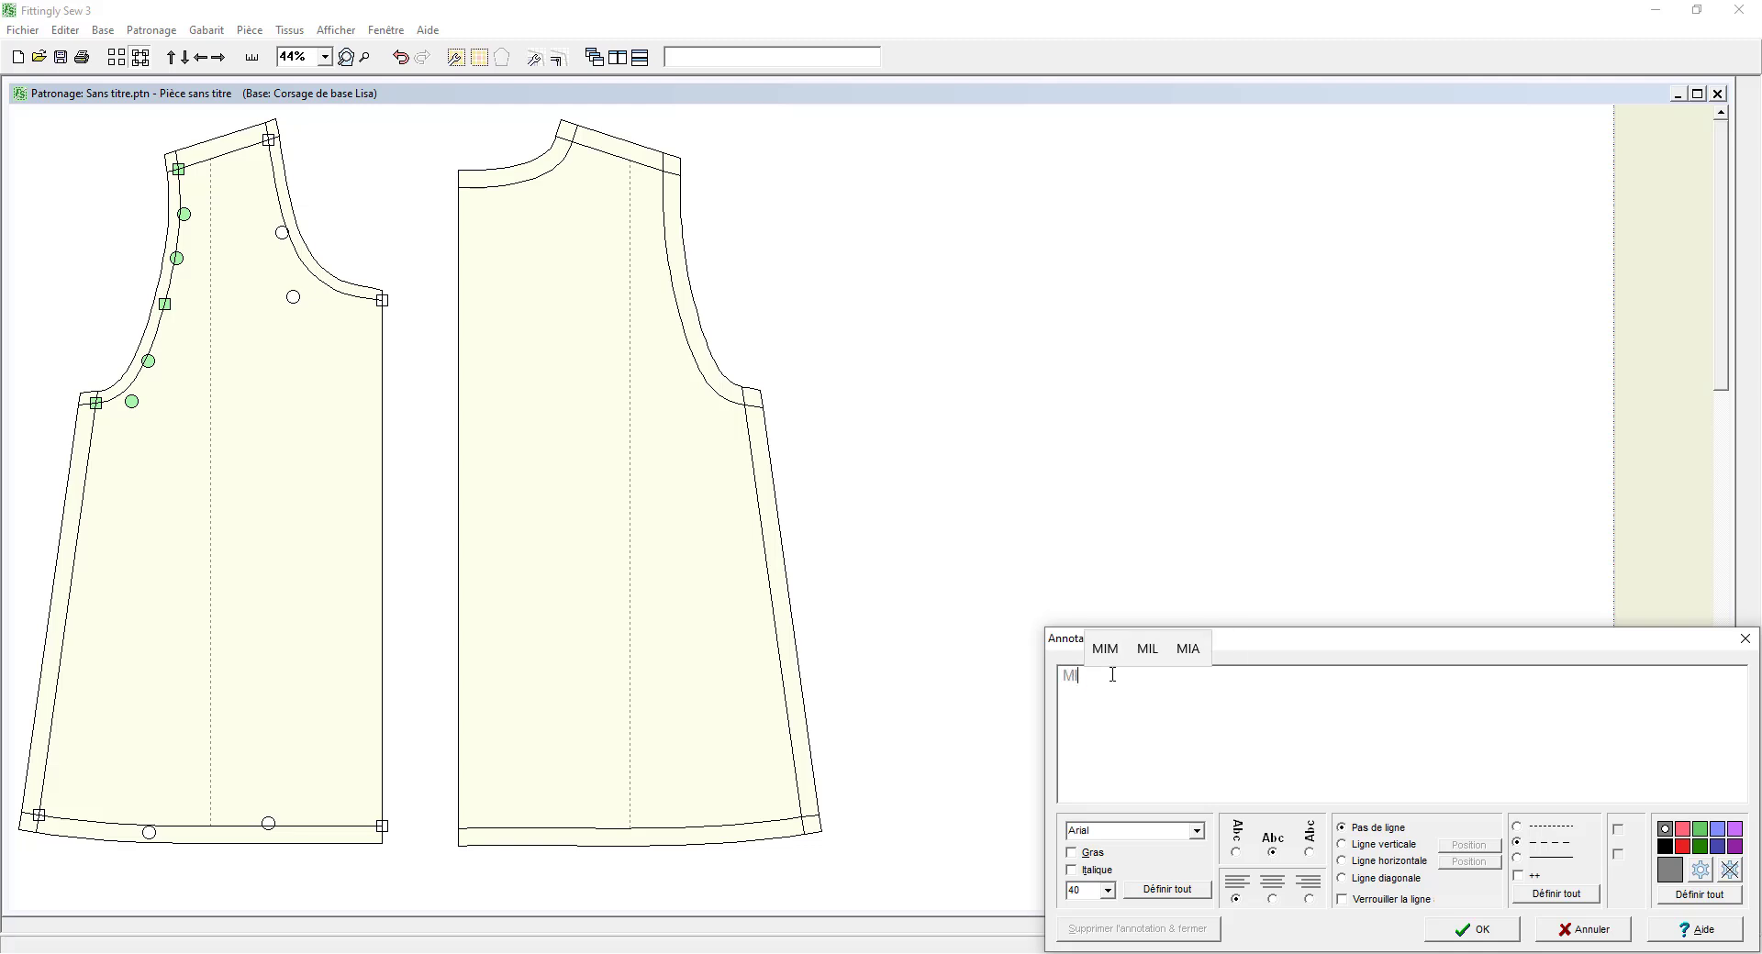
text(LIEU DEV)
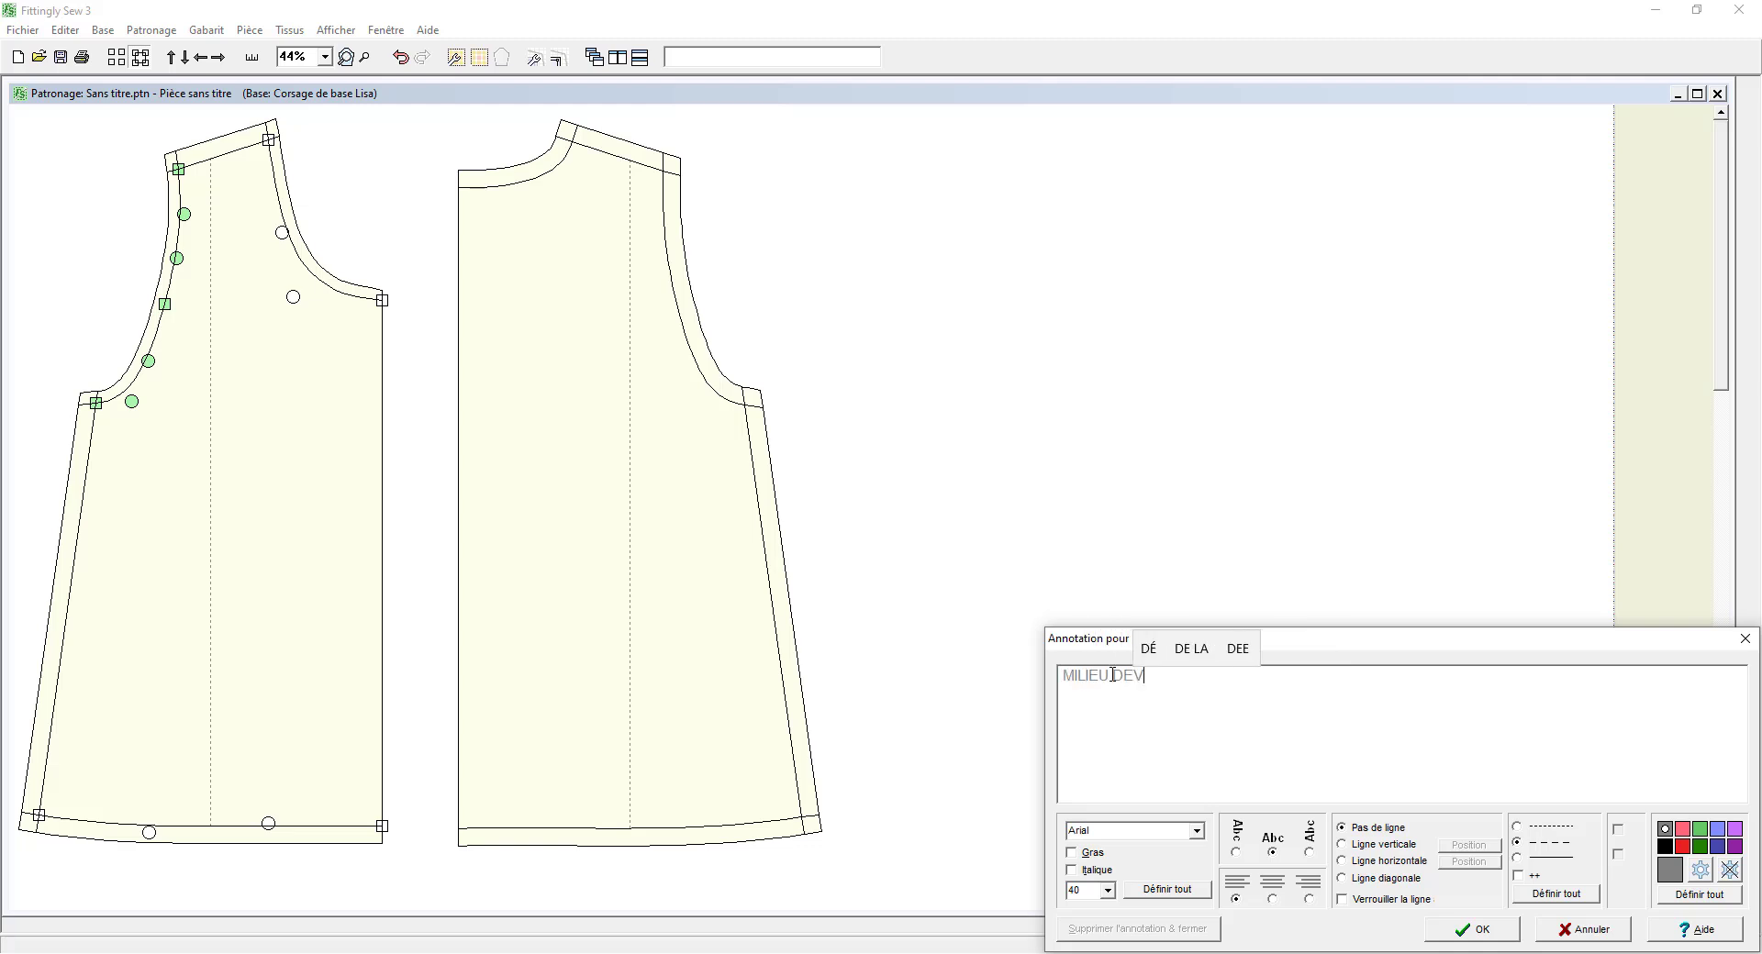
text(ANT )
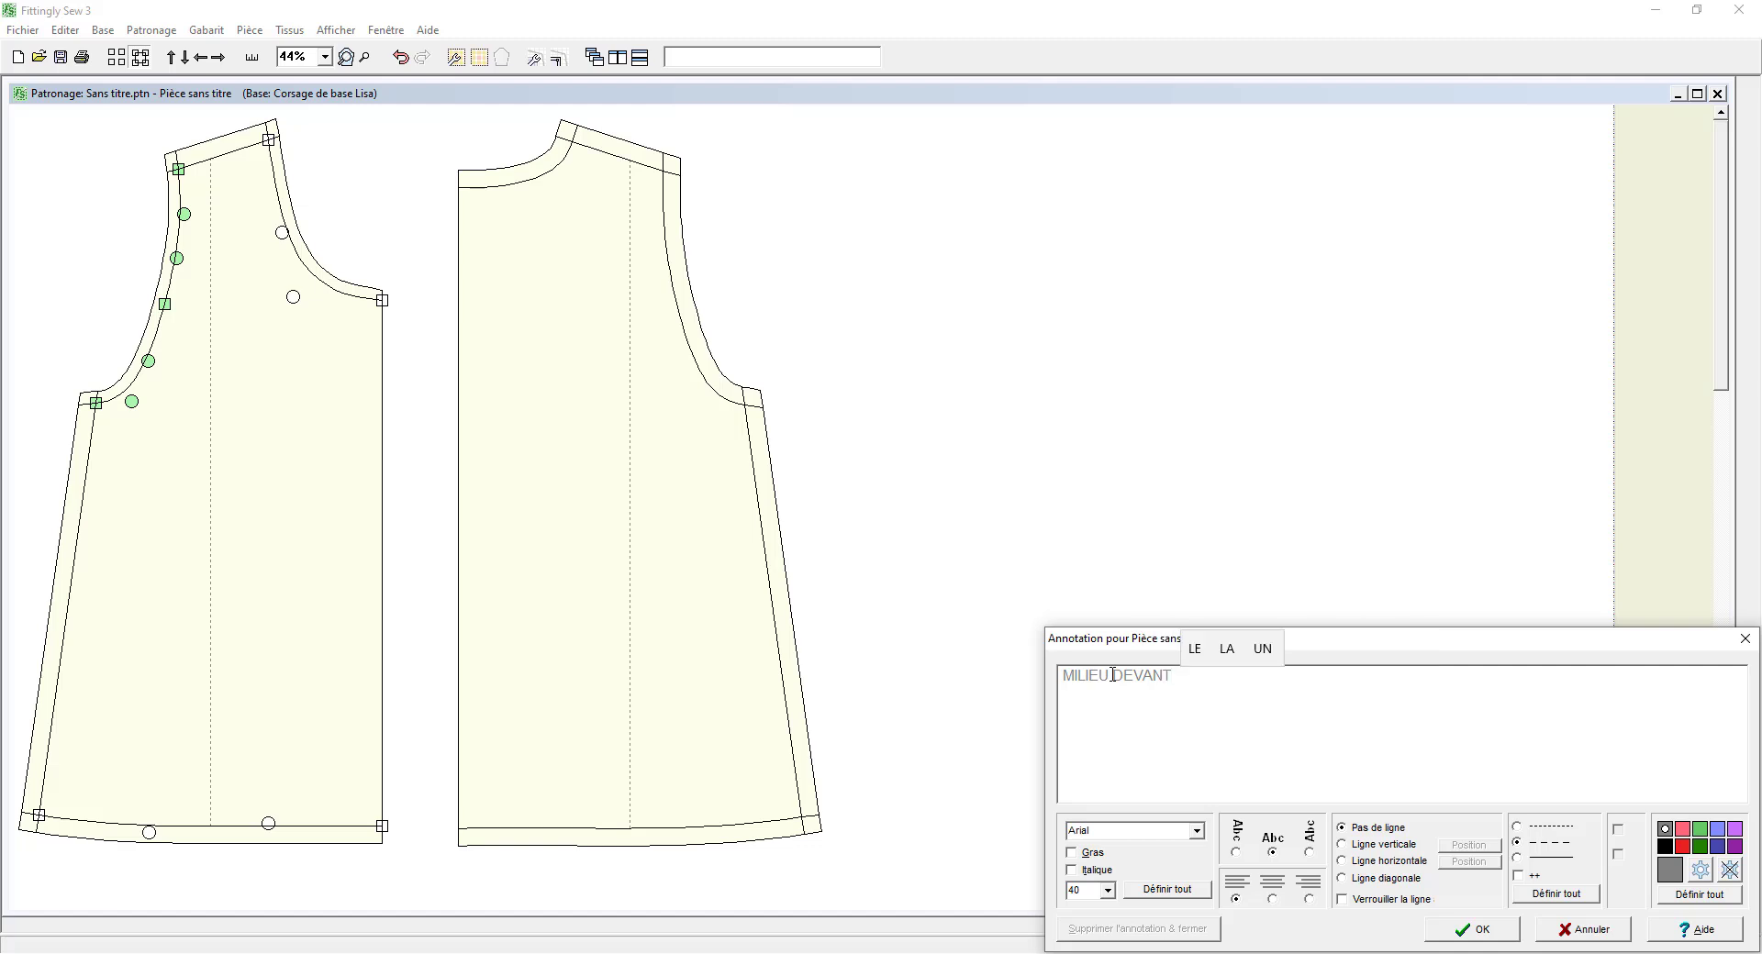
text(/ P)
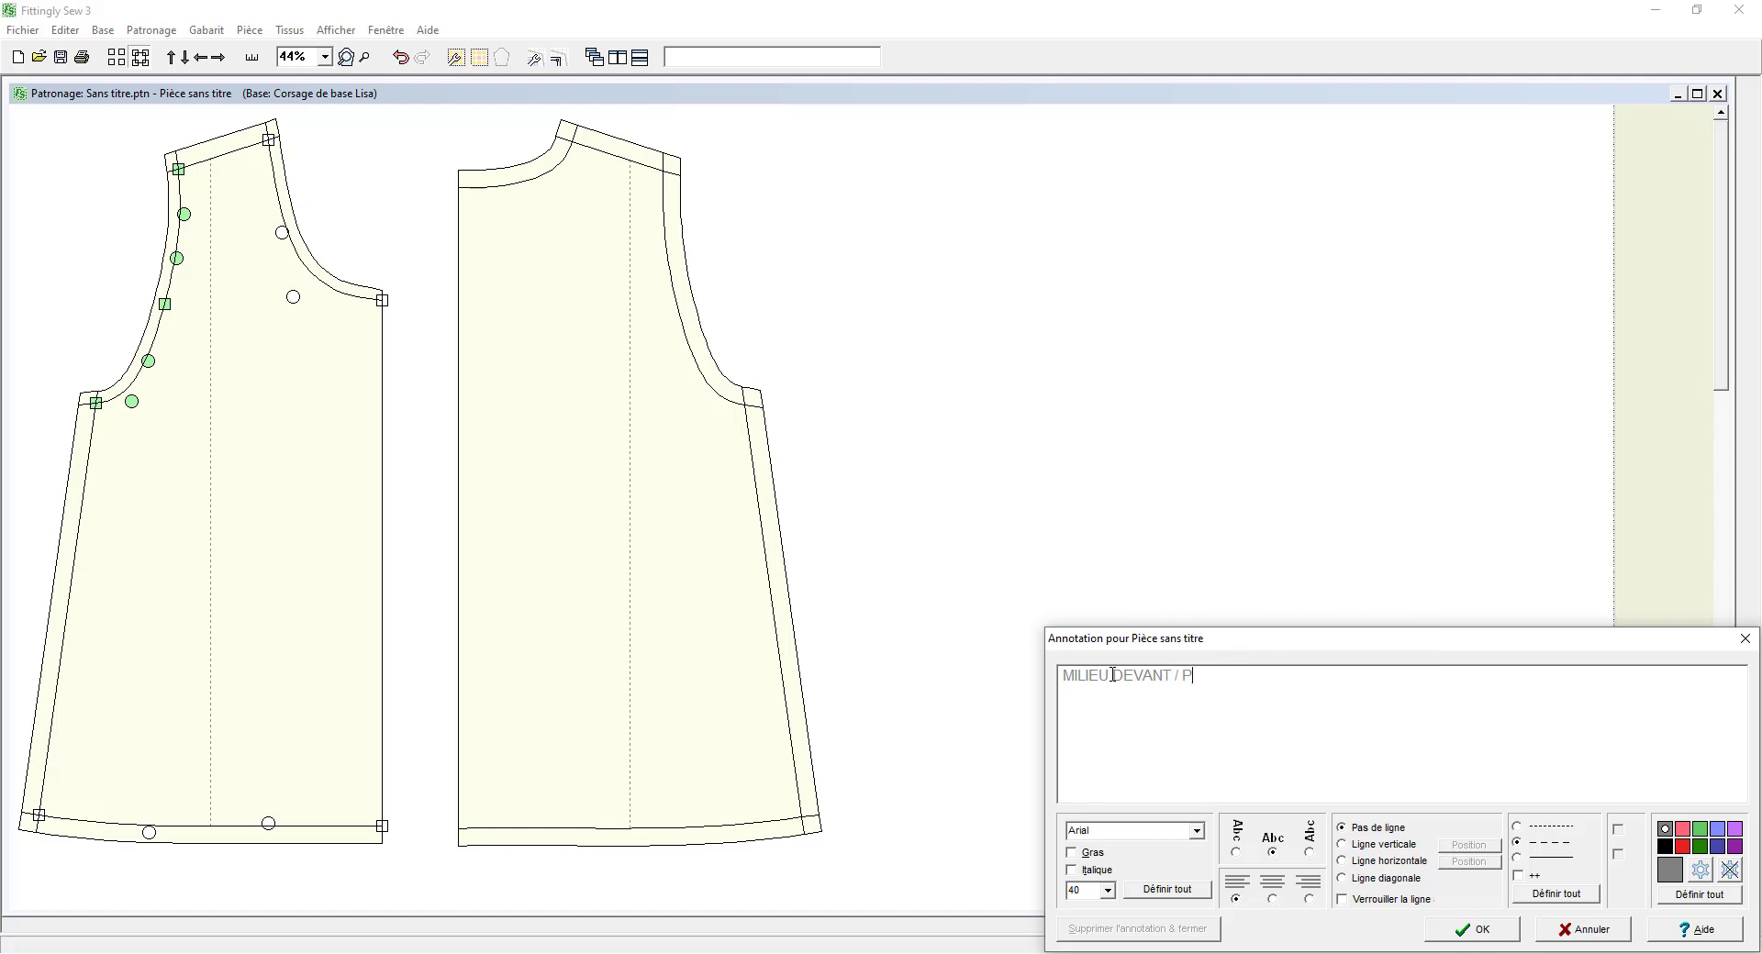
text(LIURE)
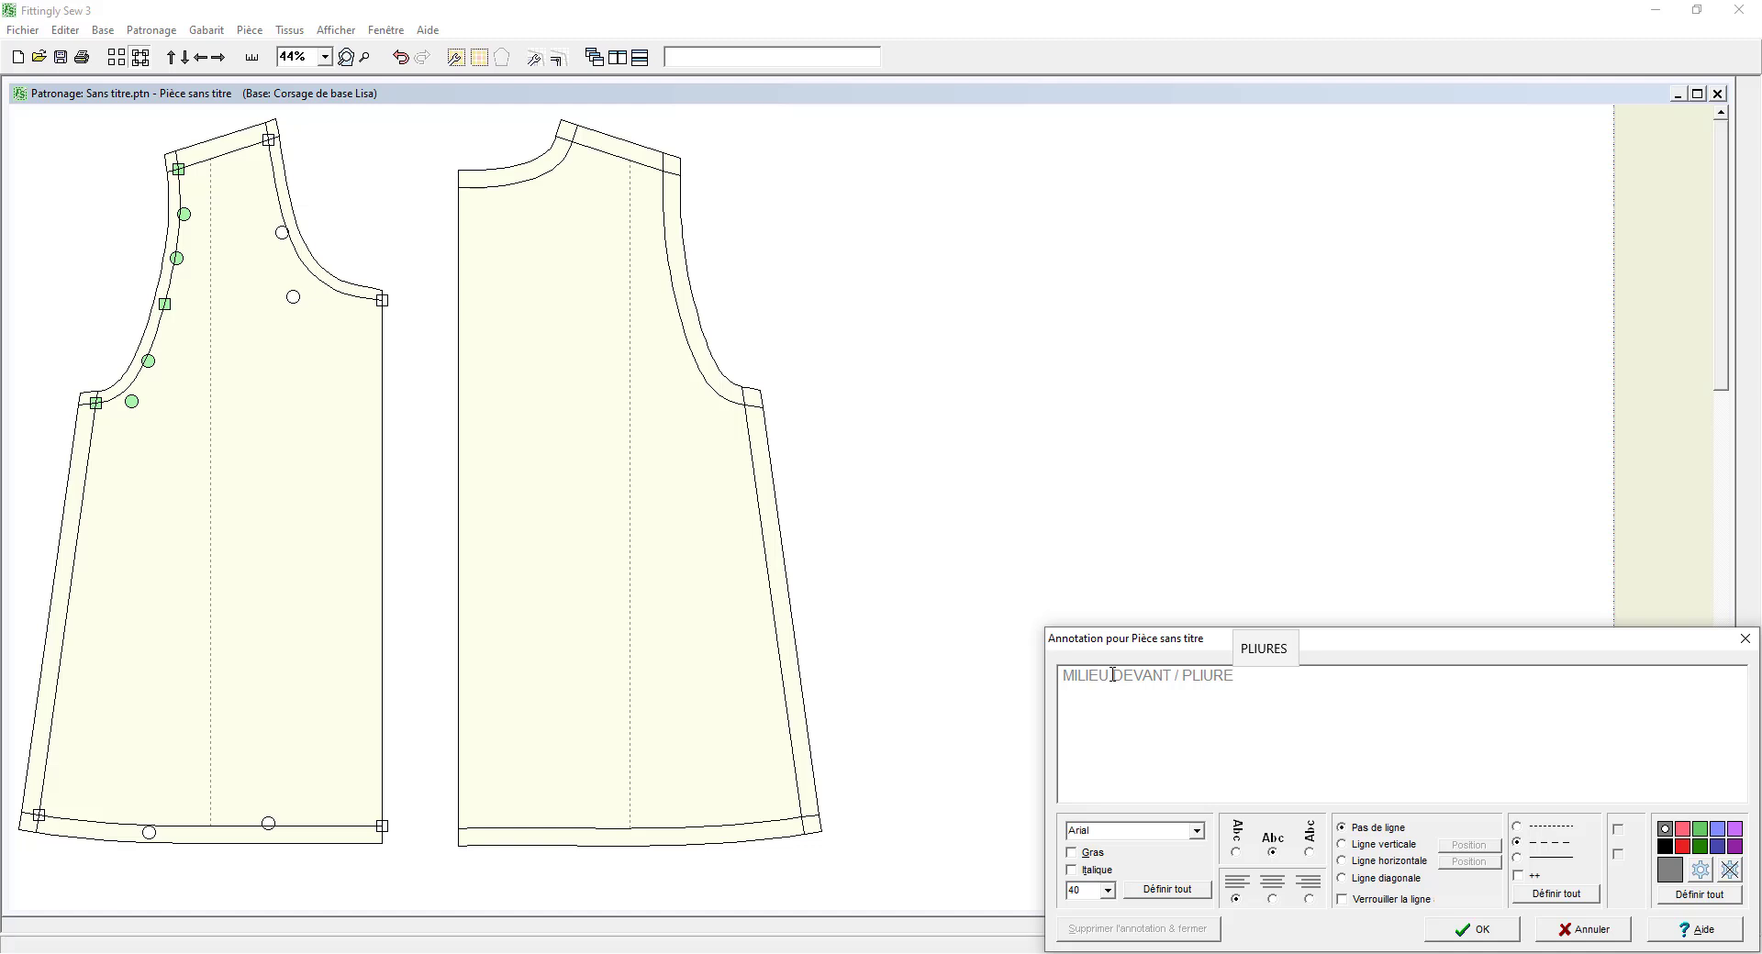
click(1310, 854)
click(1472, 930)
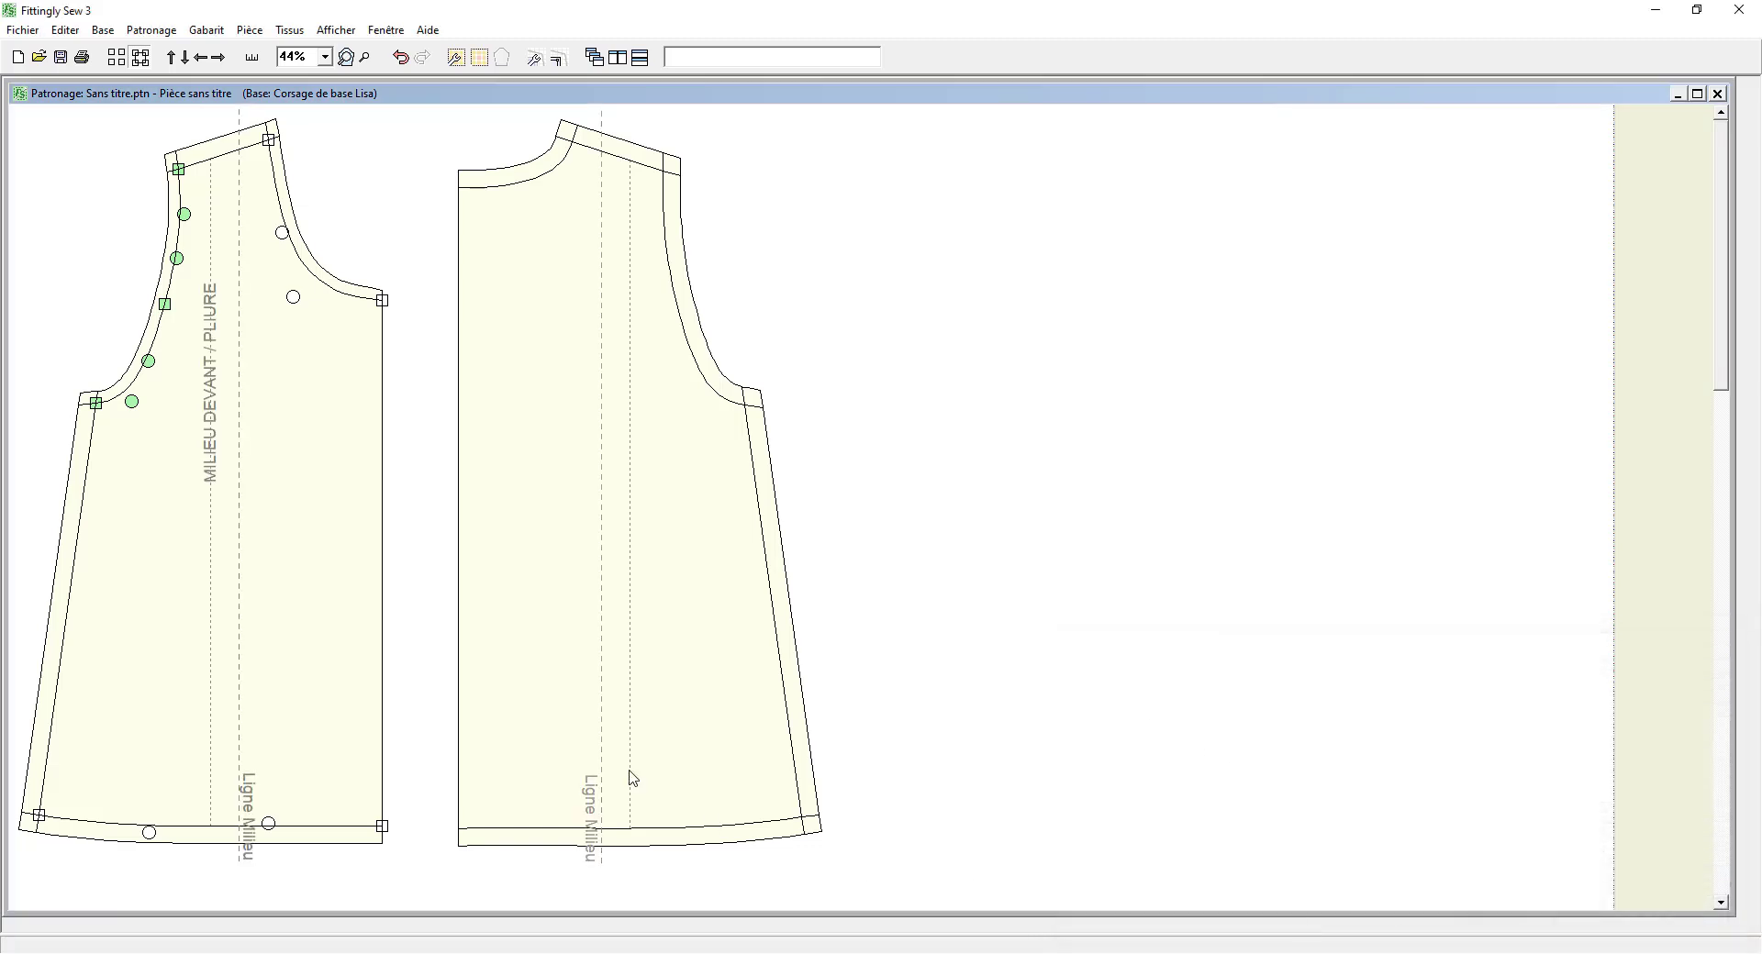
Step: Move the "MILIEU DEVANT / PLIURE" annotation alongside the front piece's straight centre edge and delete that piece's "Ligne Milieu" annotation
drag(214, 392, 370, 417)
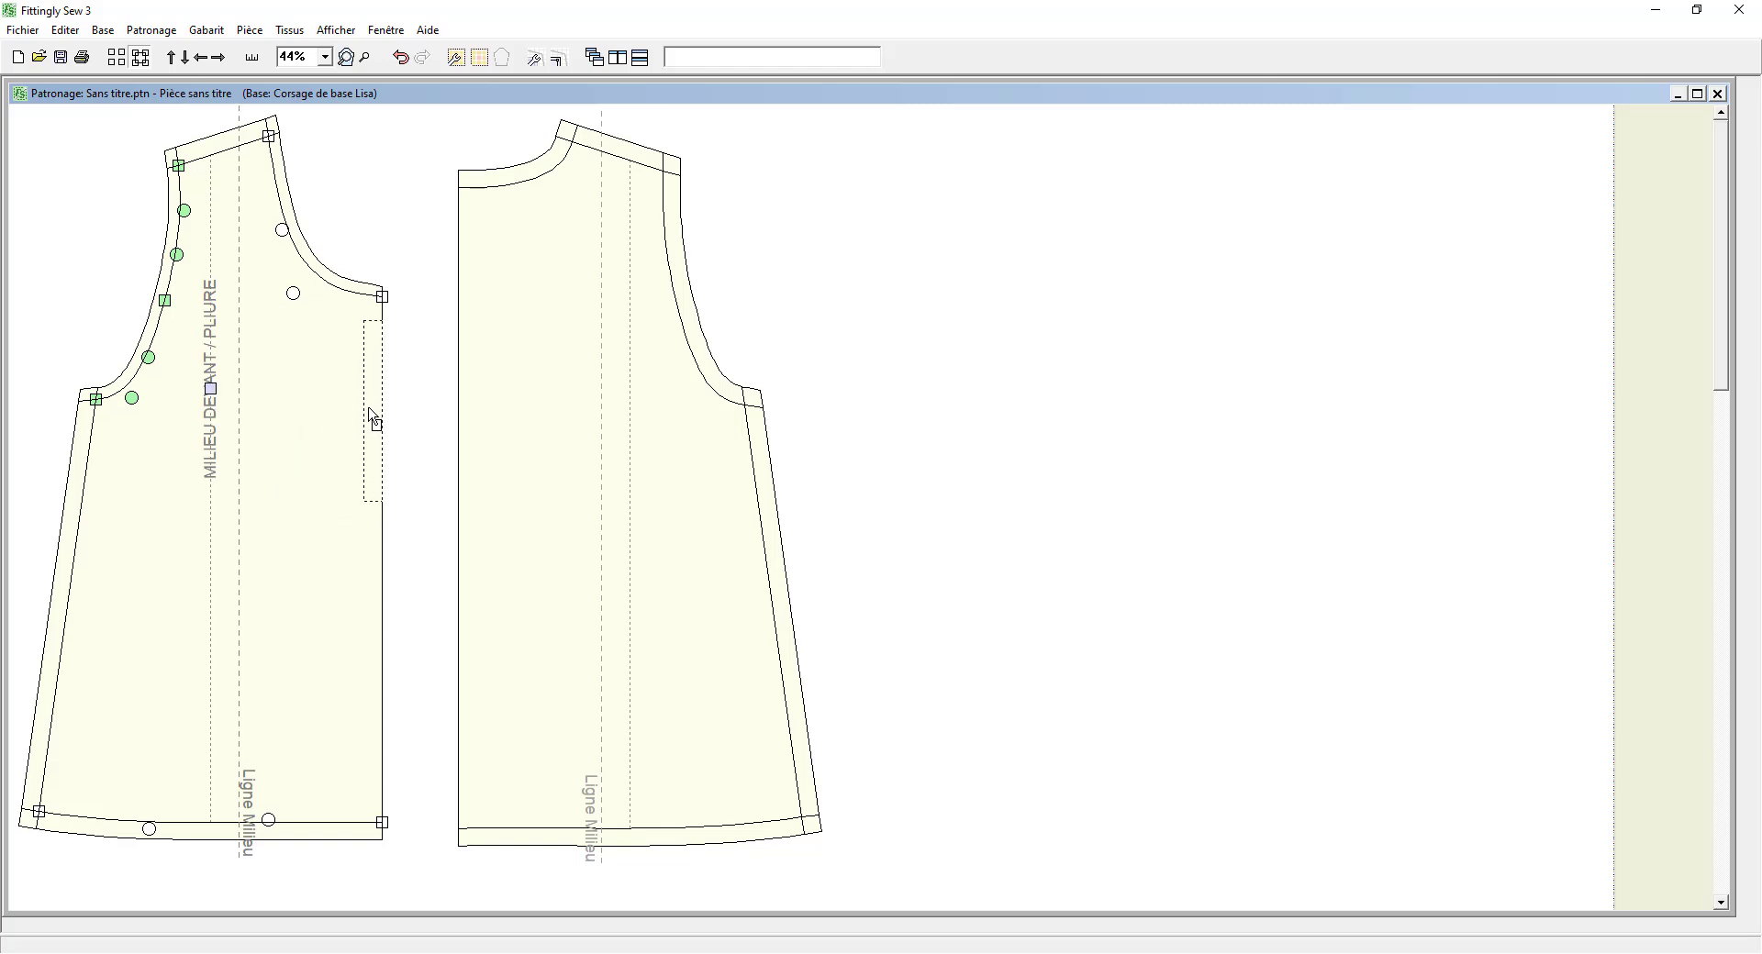
double_click(246, 489)
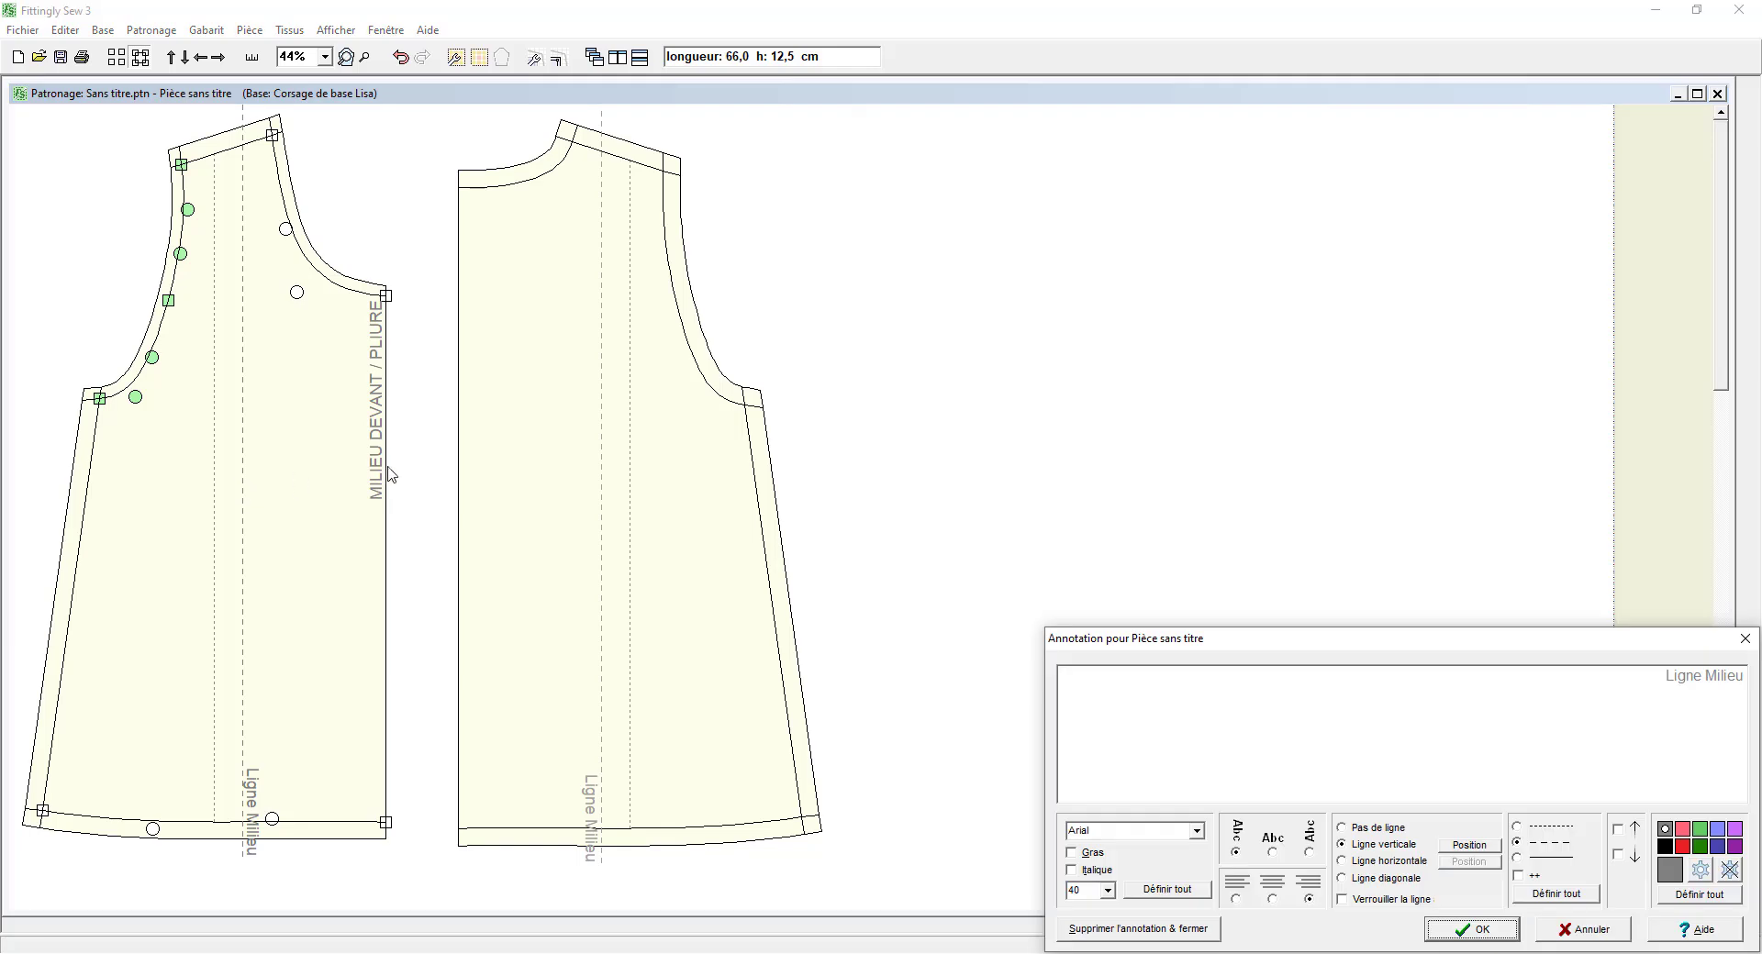
click(1138, 929)
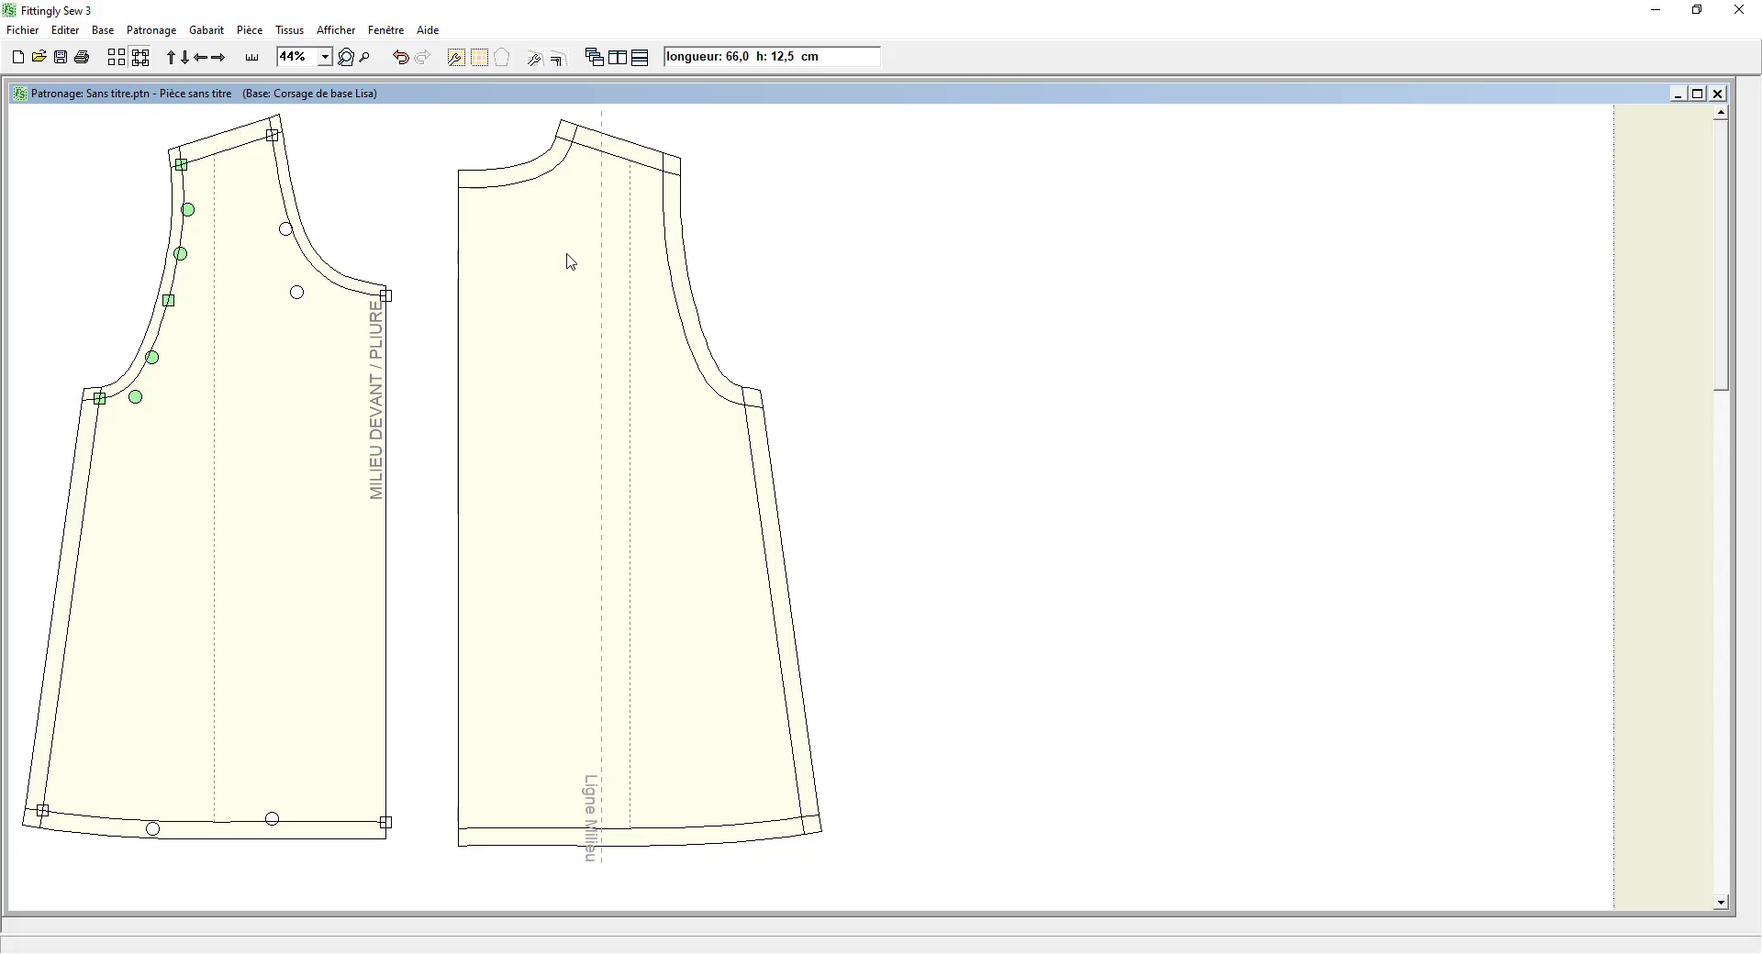
Step: Name the front piece DEVANT DESSUS with 1 to cut, placed on the fold, and display the info labels on the pieces
click(249, 29)
click(274, 50)
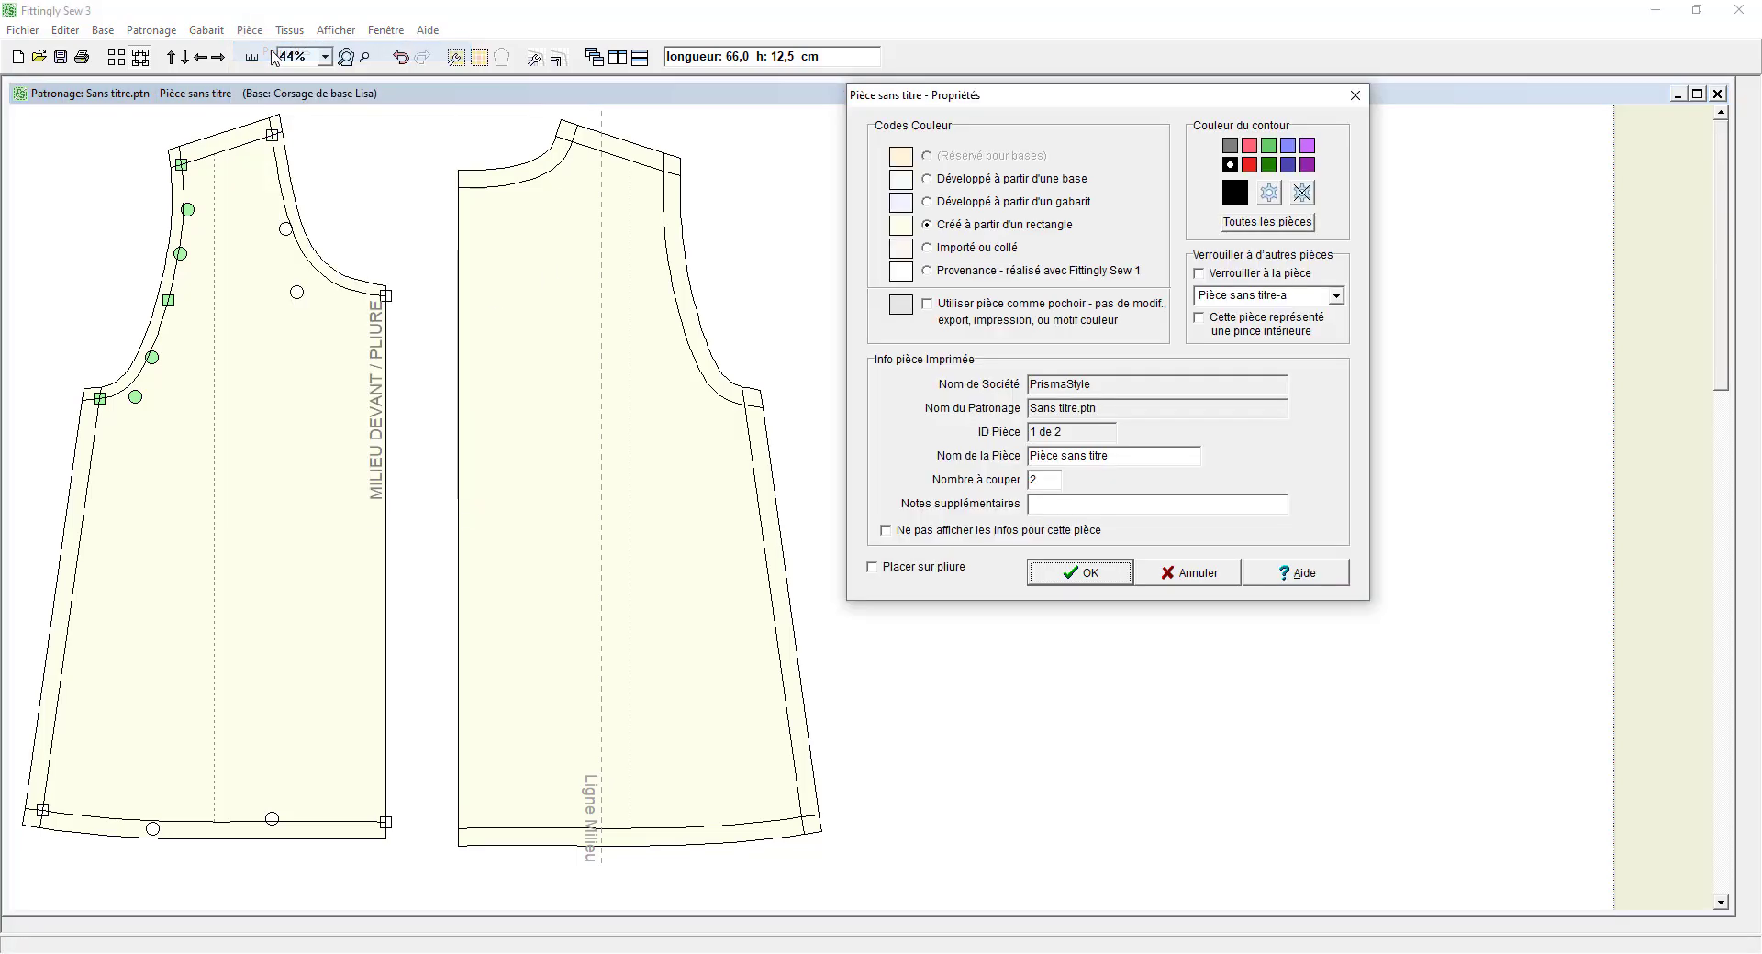
click(1012, 453)
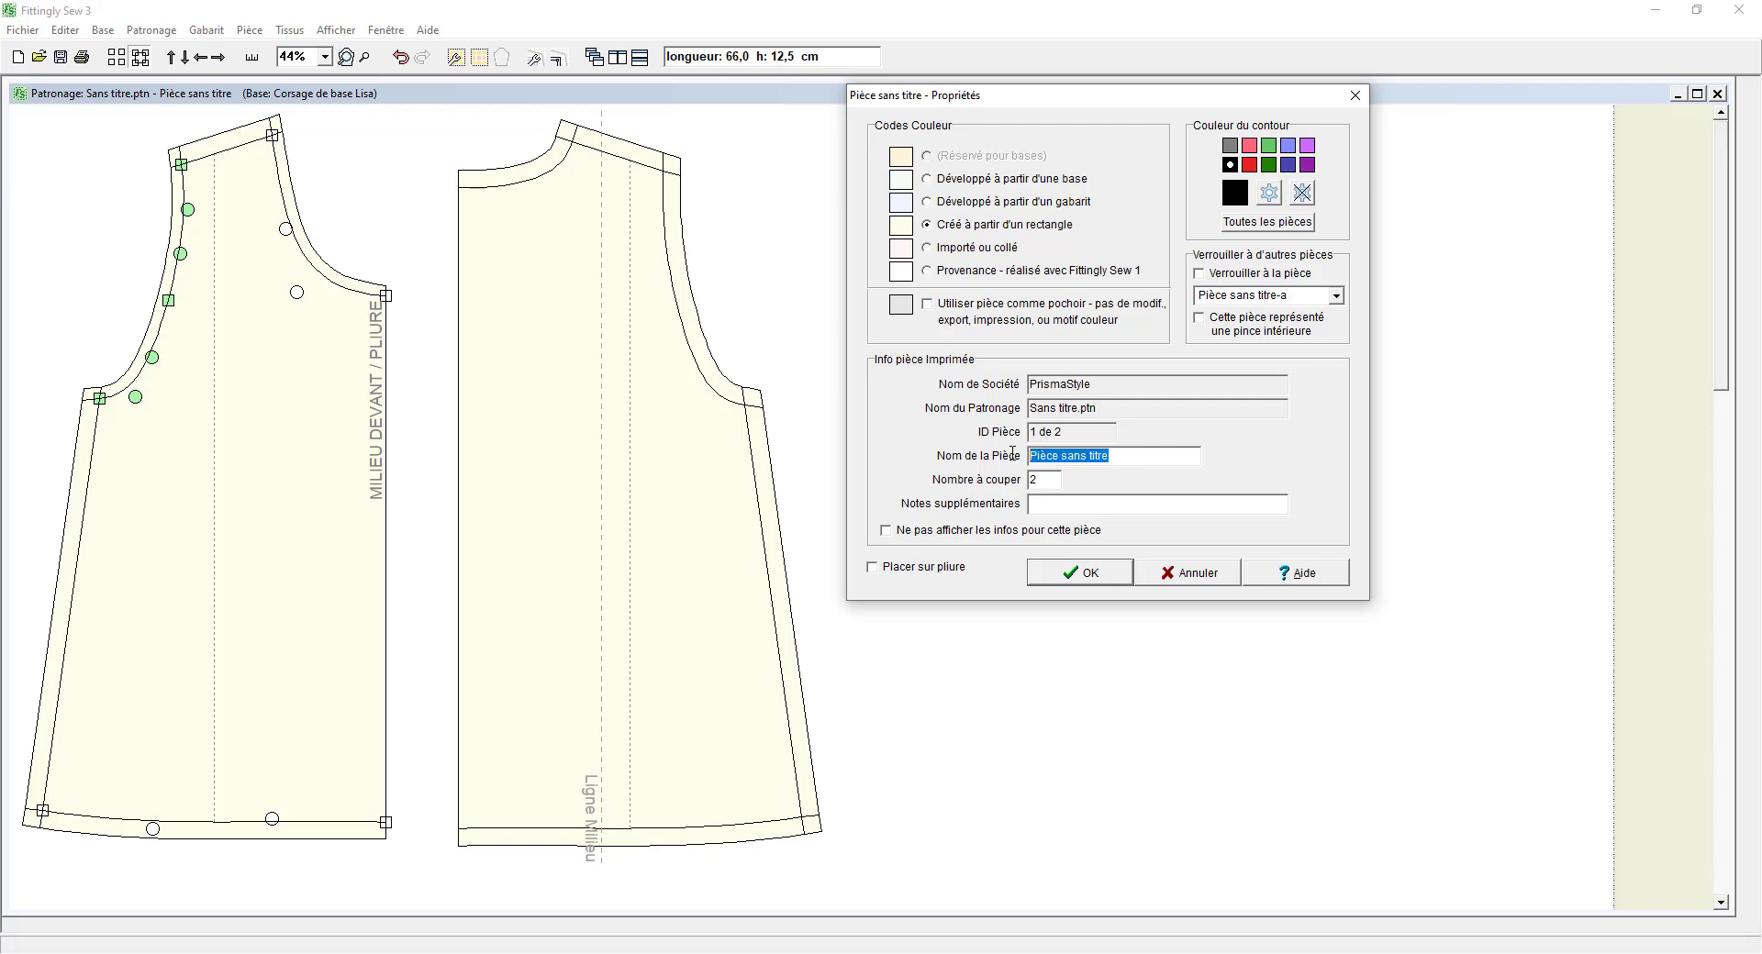
text(DEVANT)
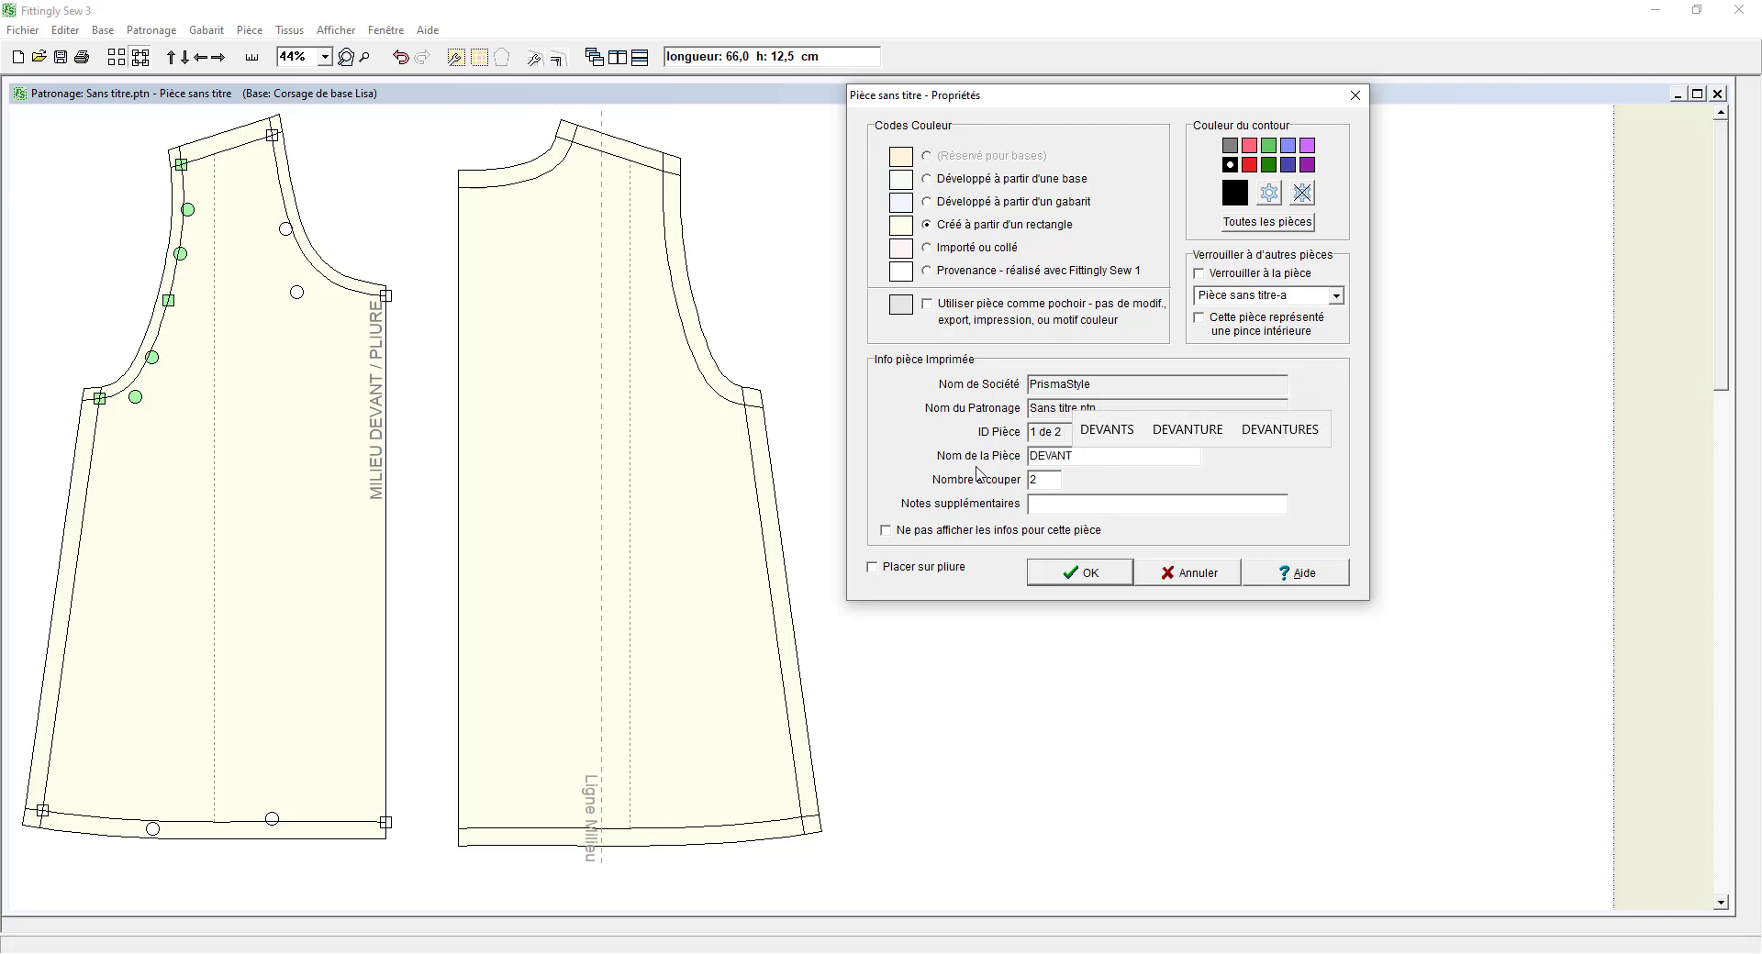
key(Tab)
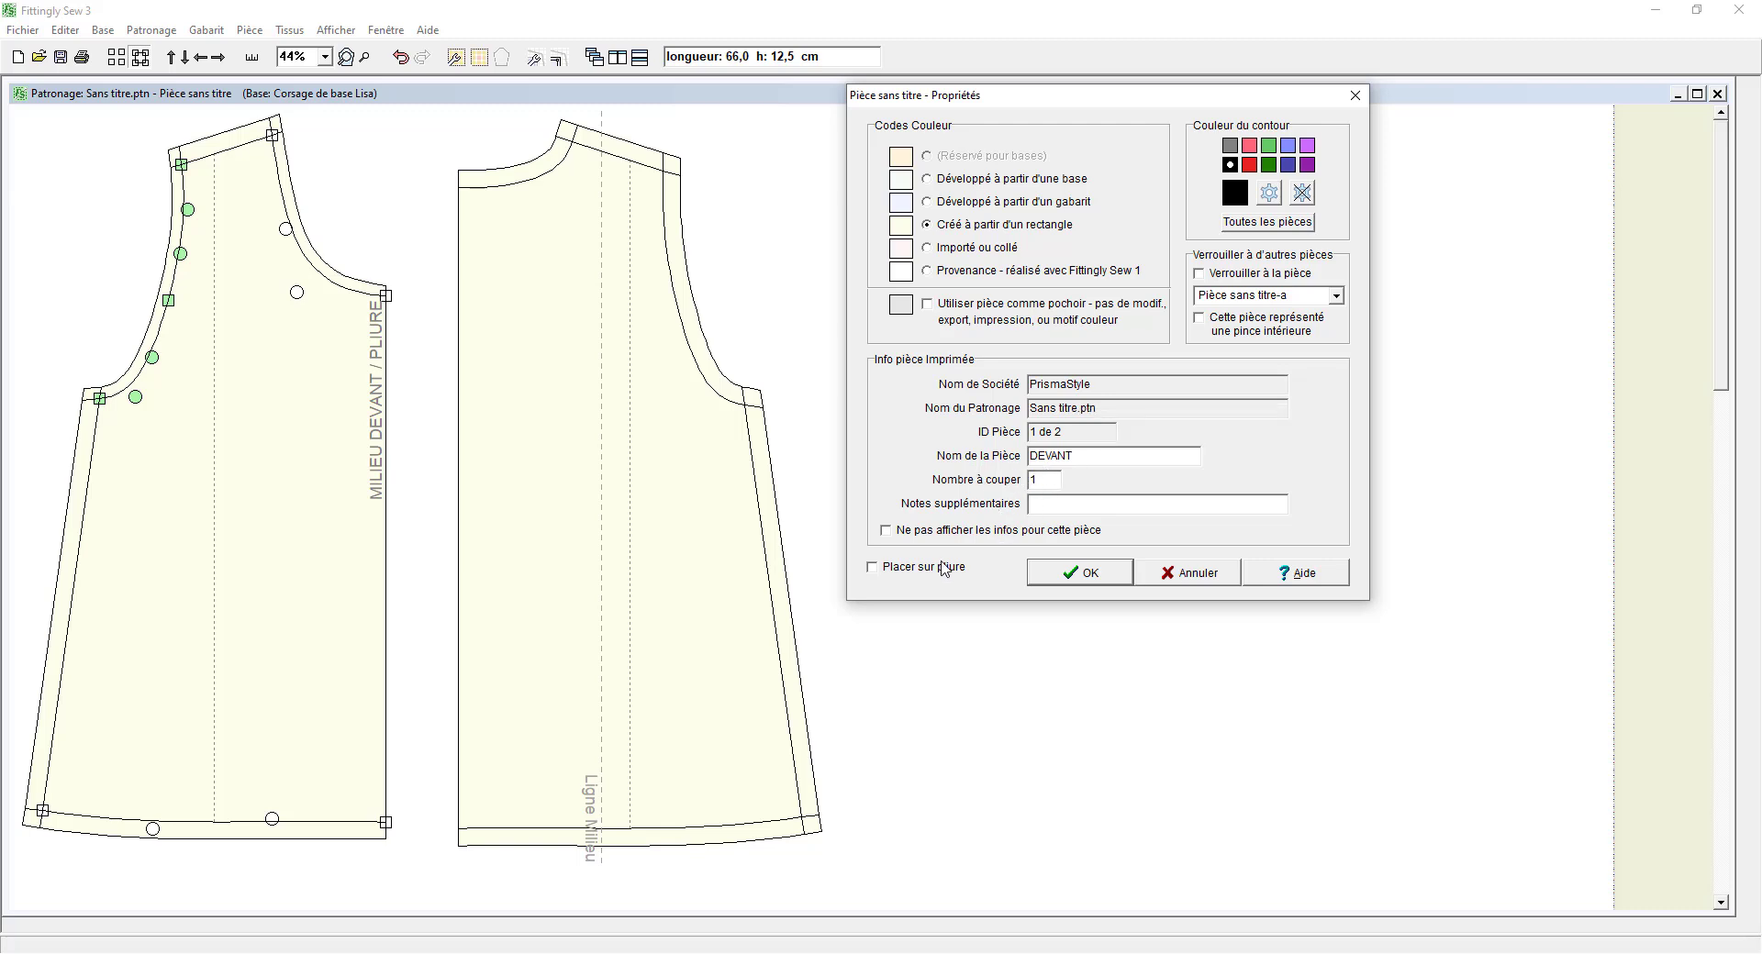
click(870, 571)
click(1087, 455)
text(DESSUS)
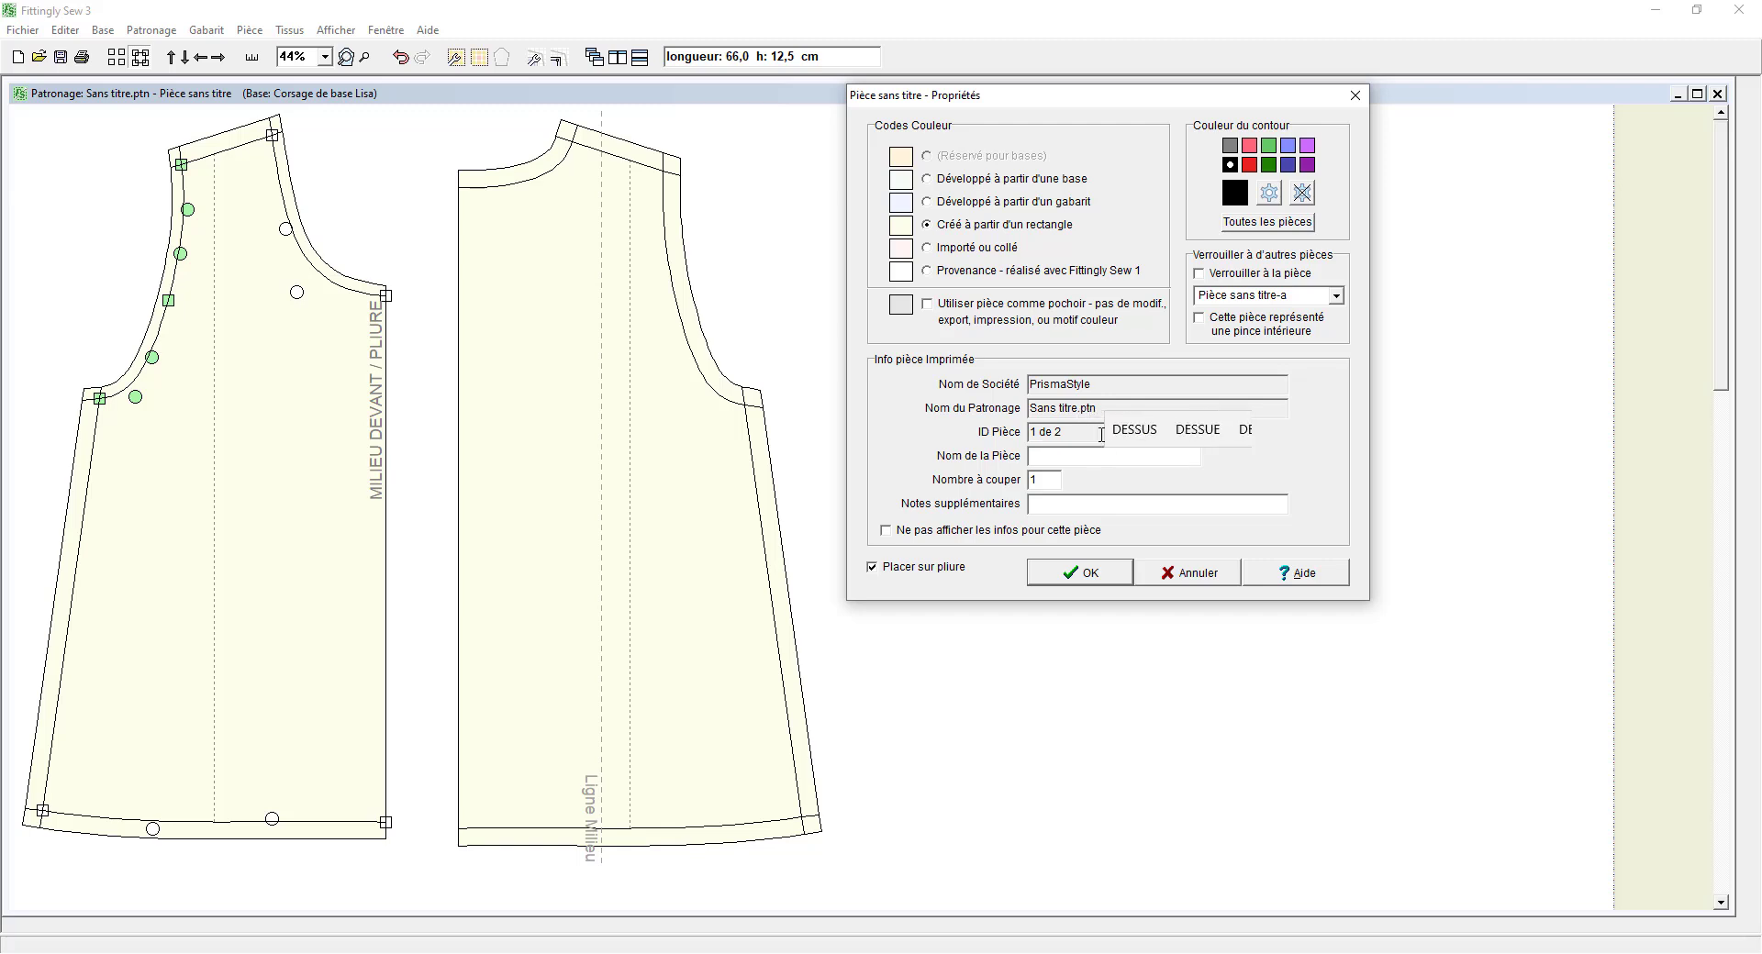
click(1080, 574)
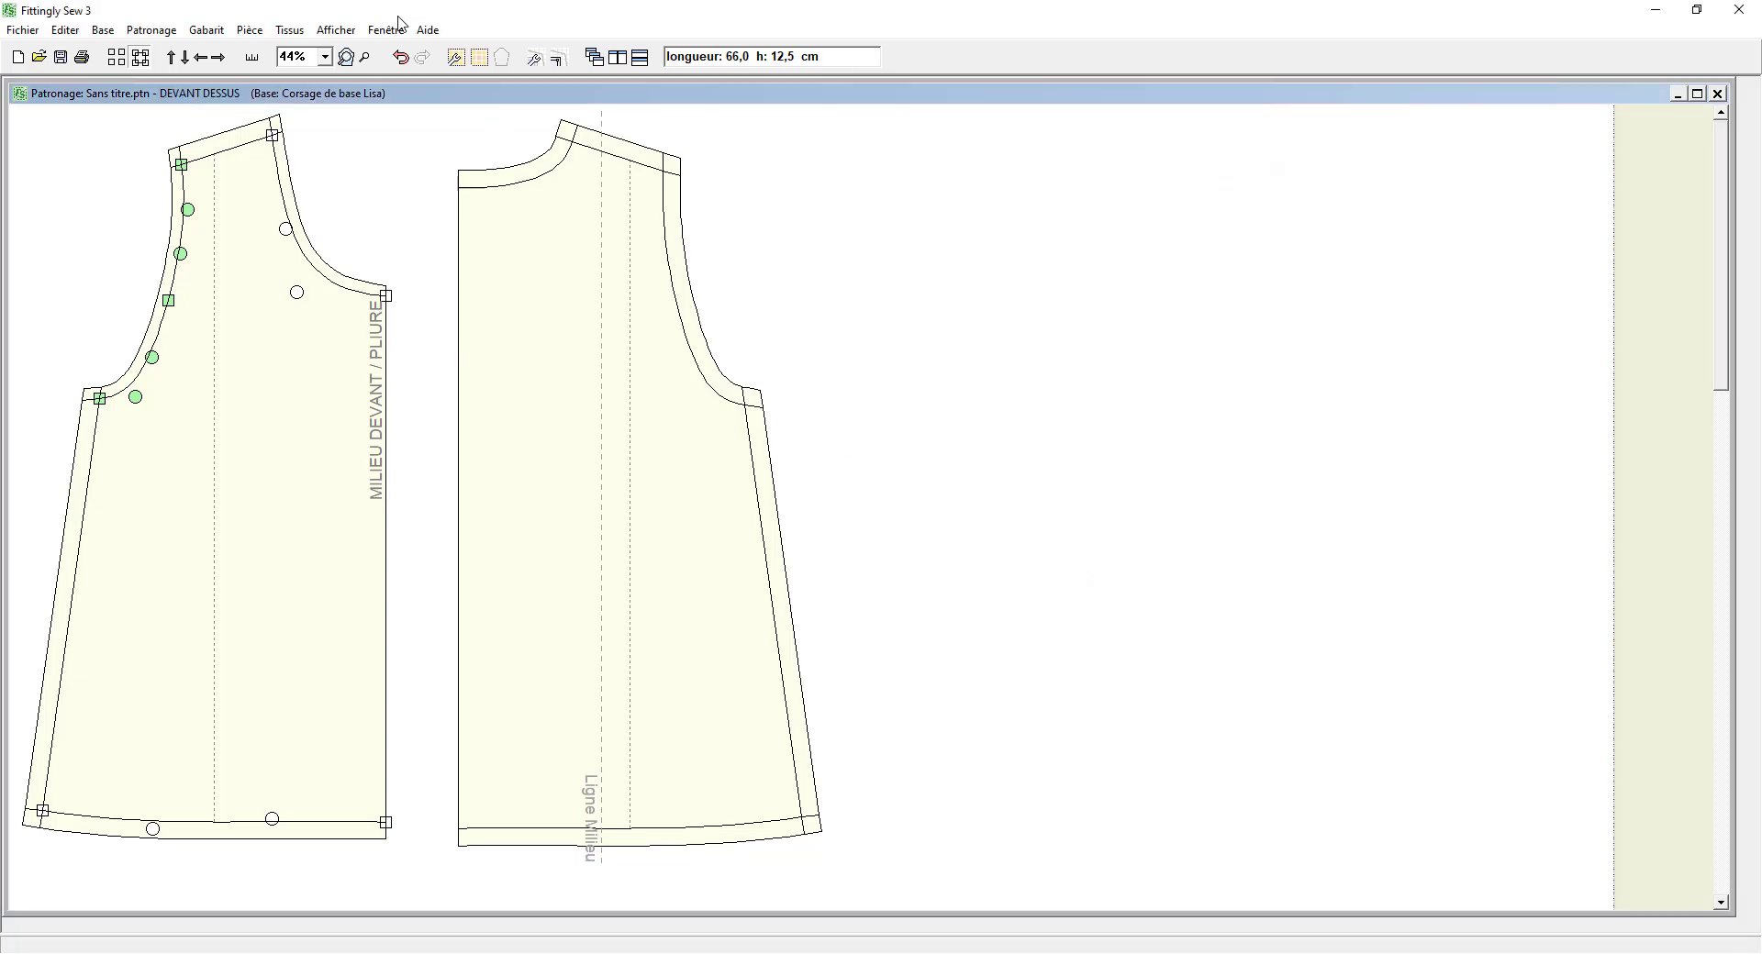
click(336, 29)
click(372, 77)
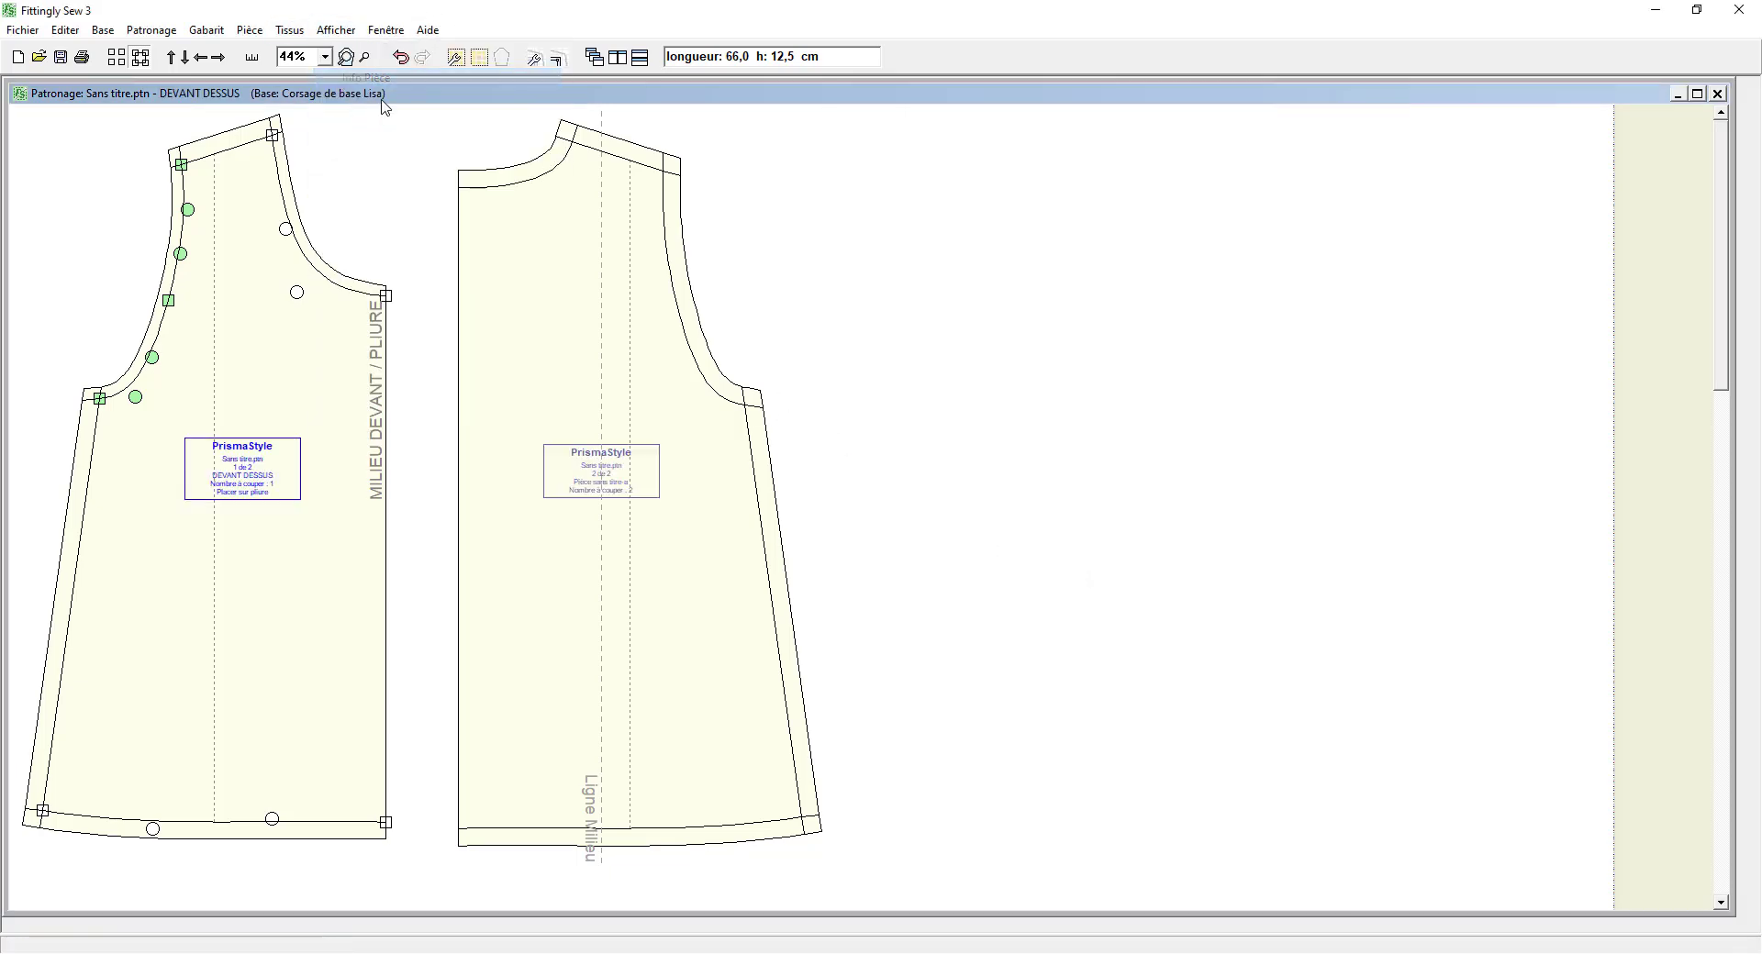
Step: Set the seam allowance of the back piece's armhole curve to 1 cm
click(560, 305)
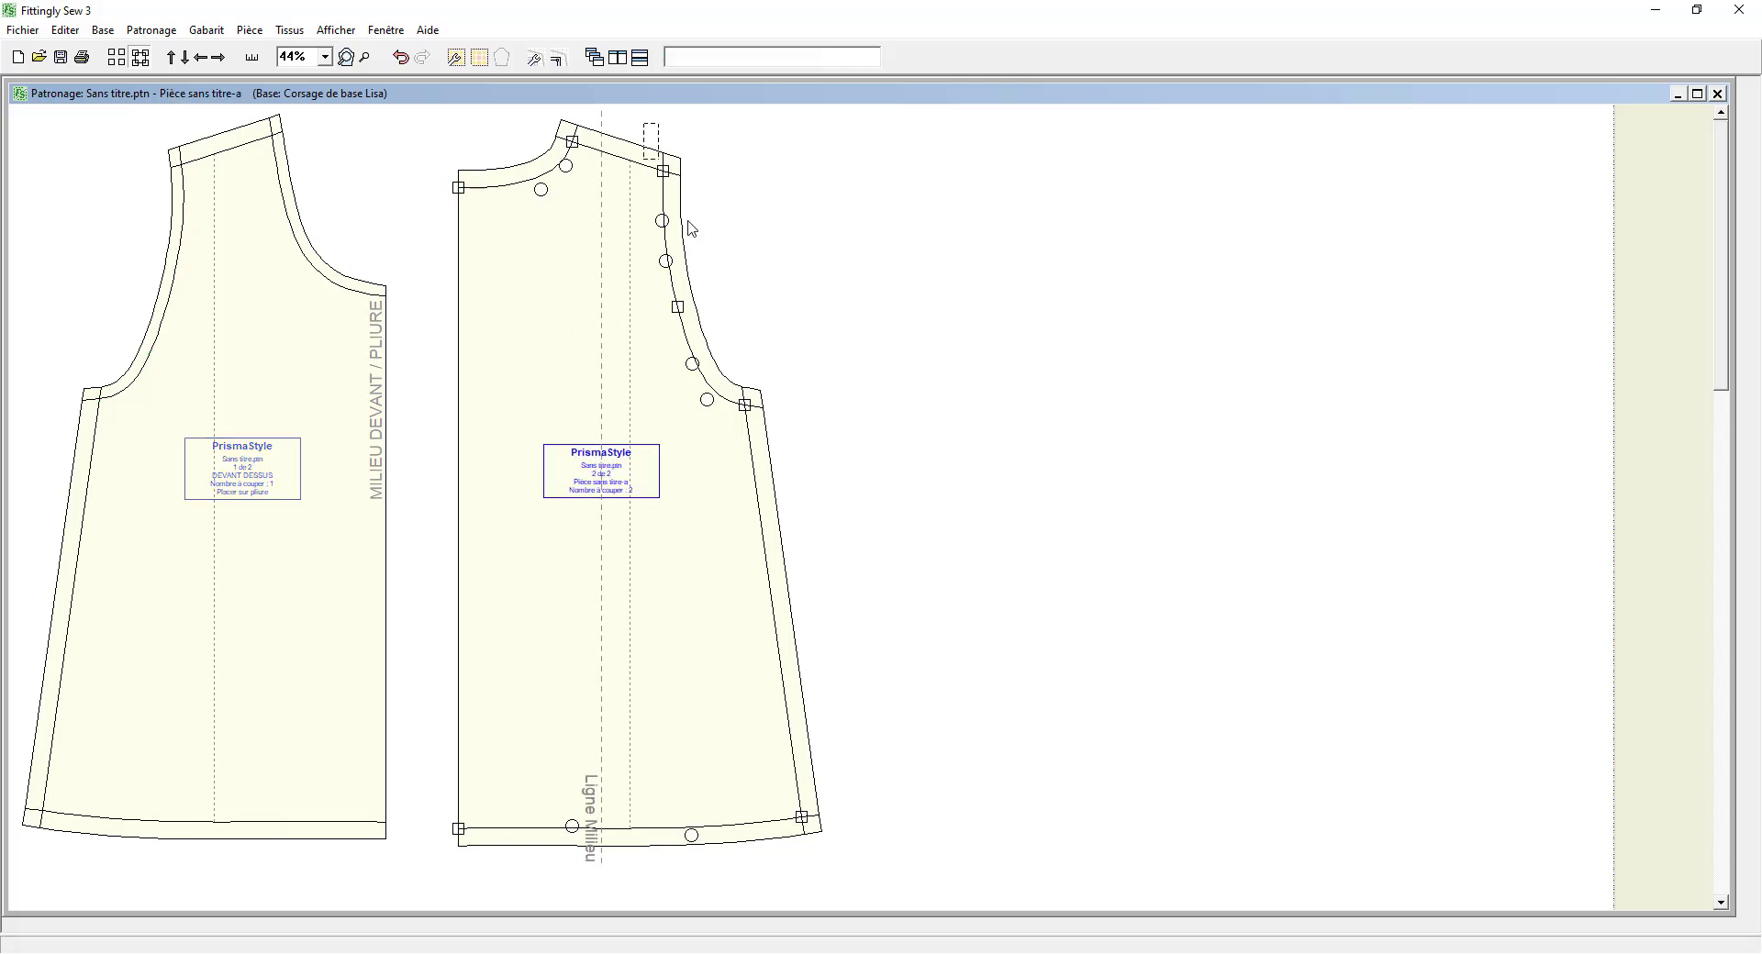
click(247, 29)
mouse_move(271, 211)
click(514, 205)
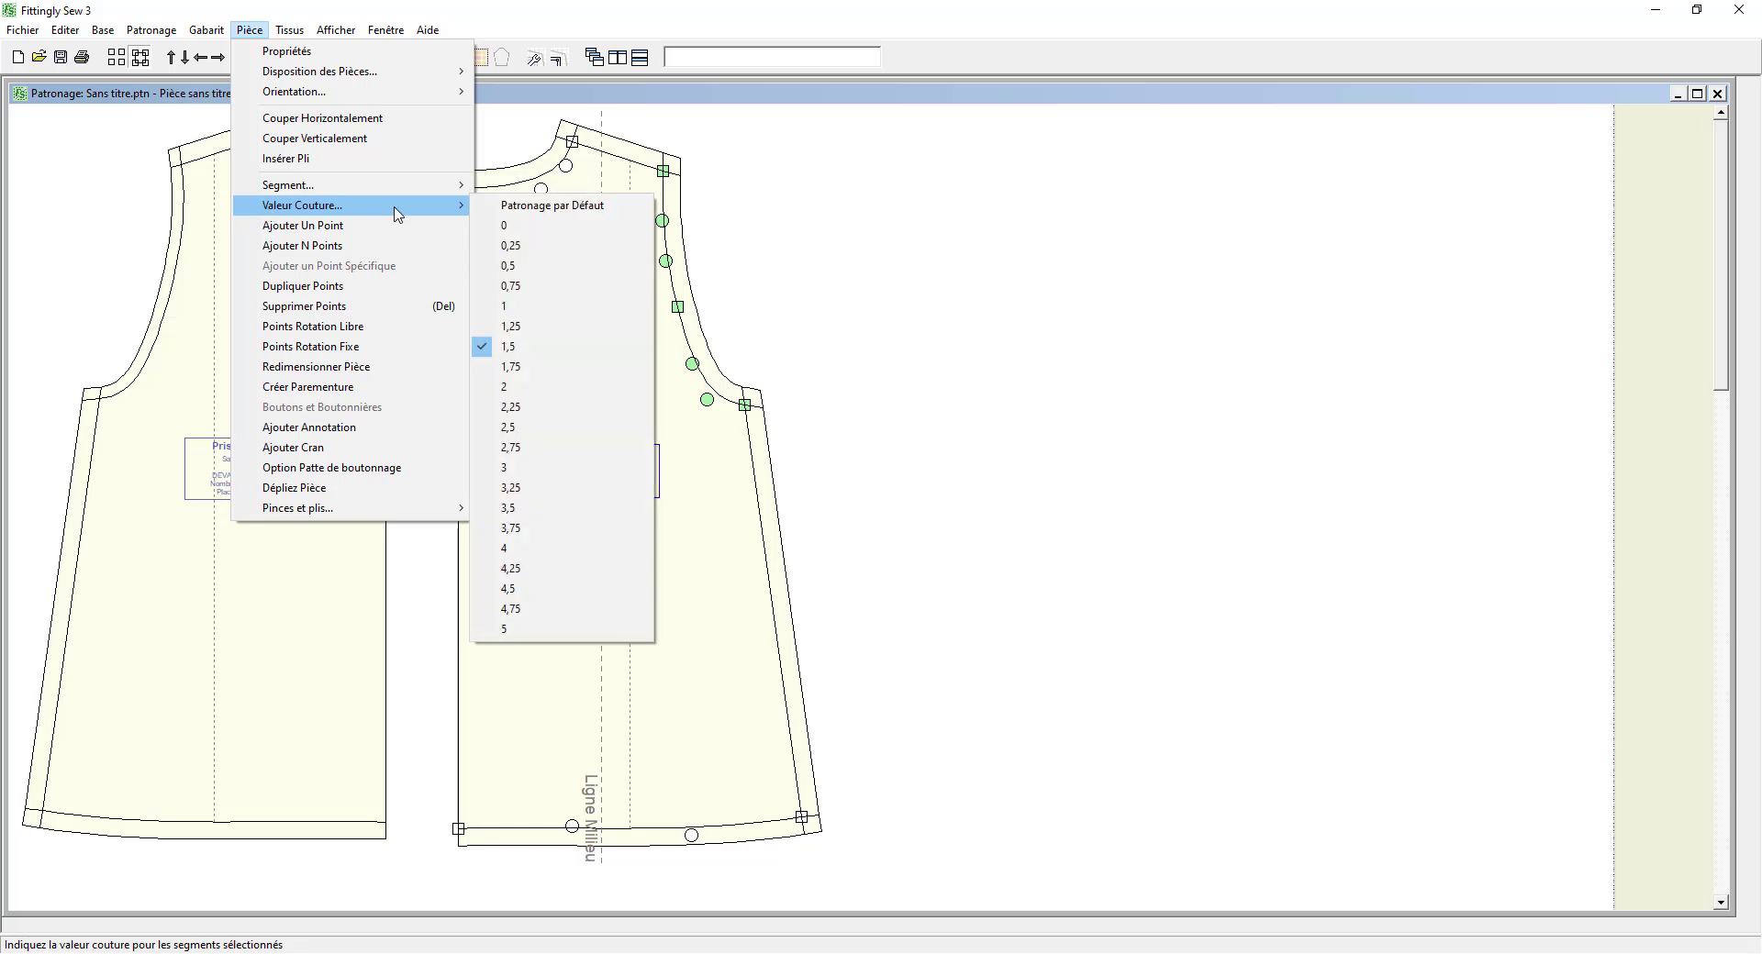
click(551, 306)
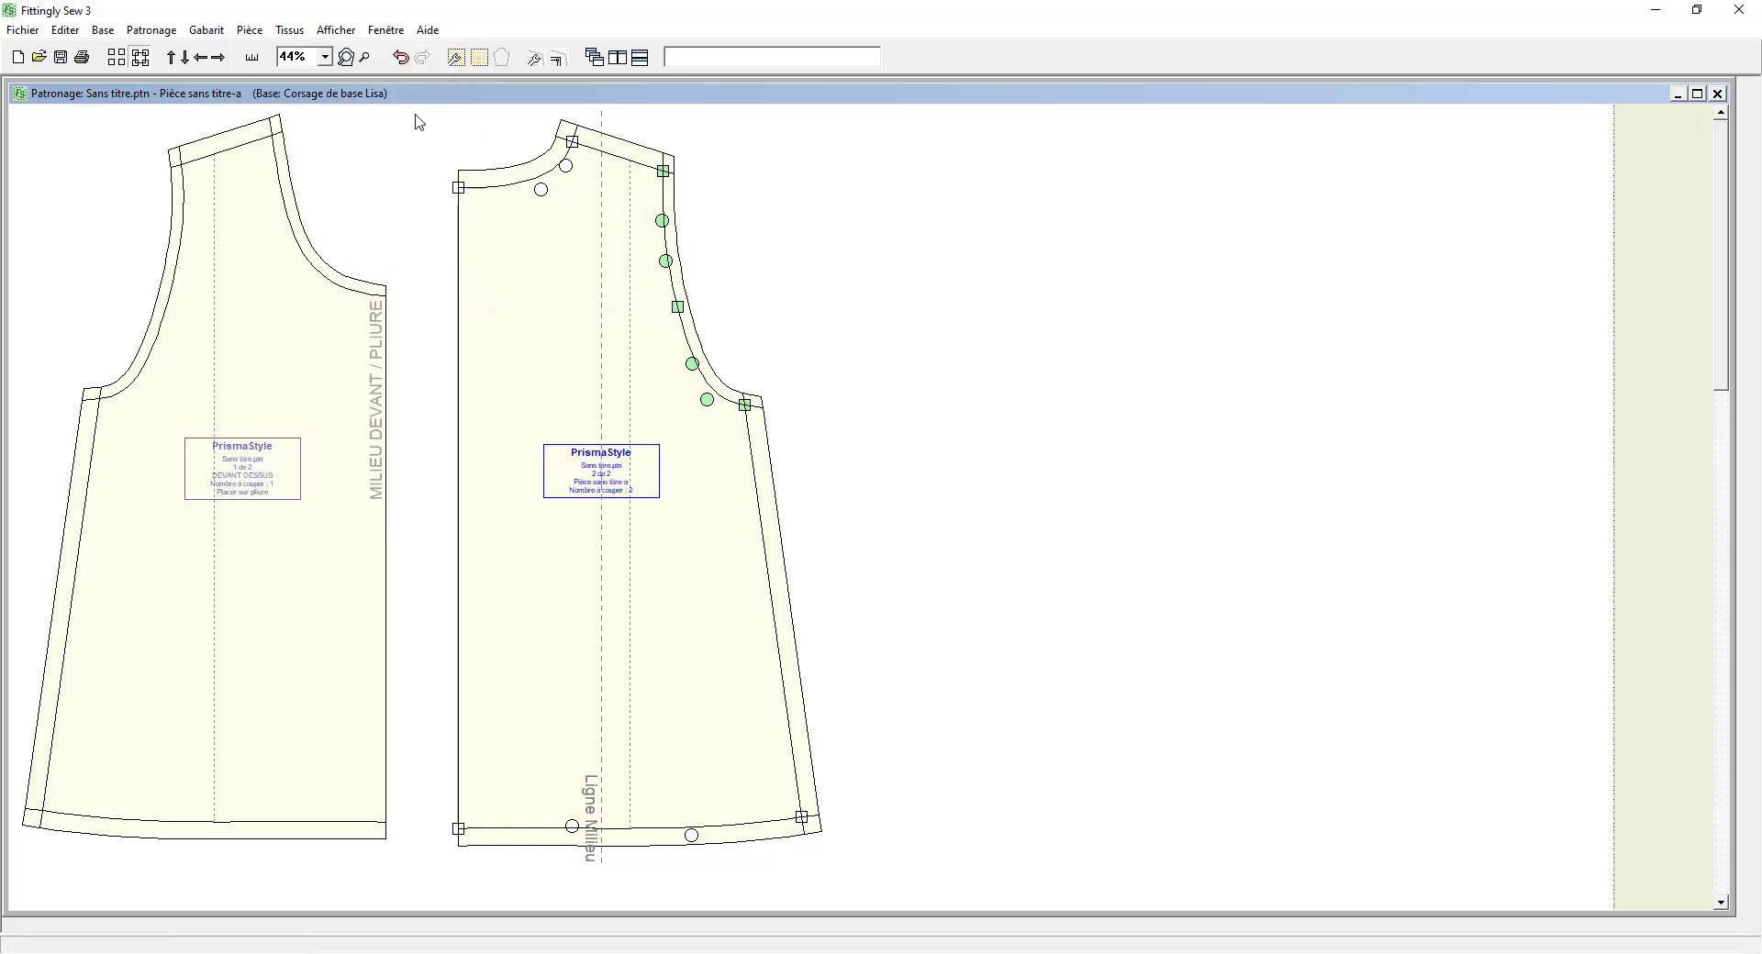
Step: Set the seam allowance of the back piece's neckline curve to 1 cm
drag(418, 122, 573, 224)
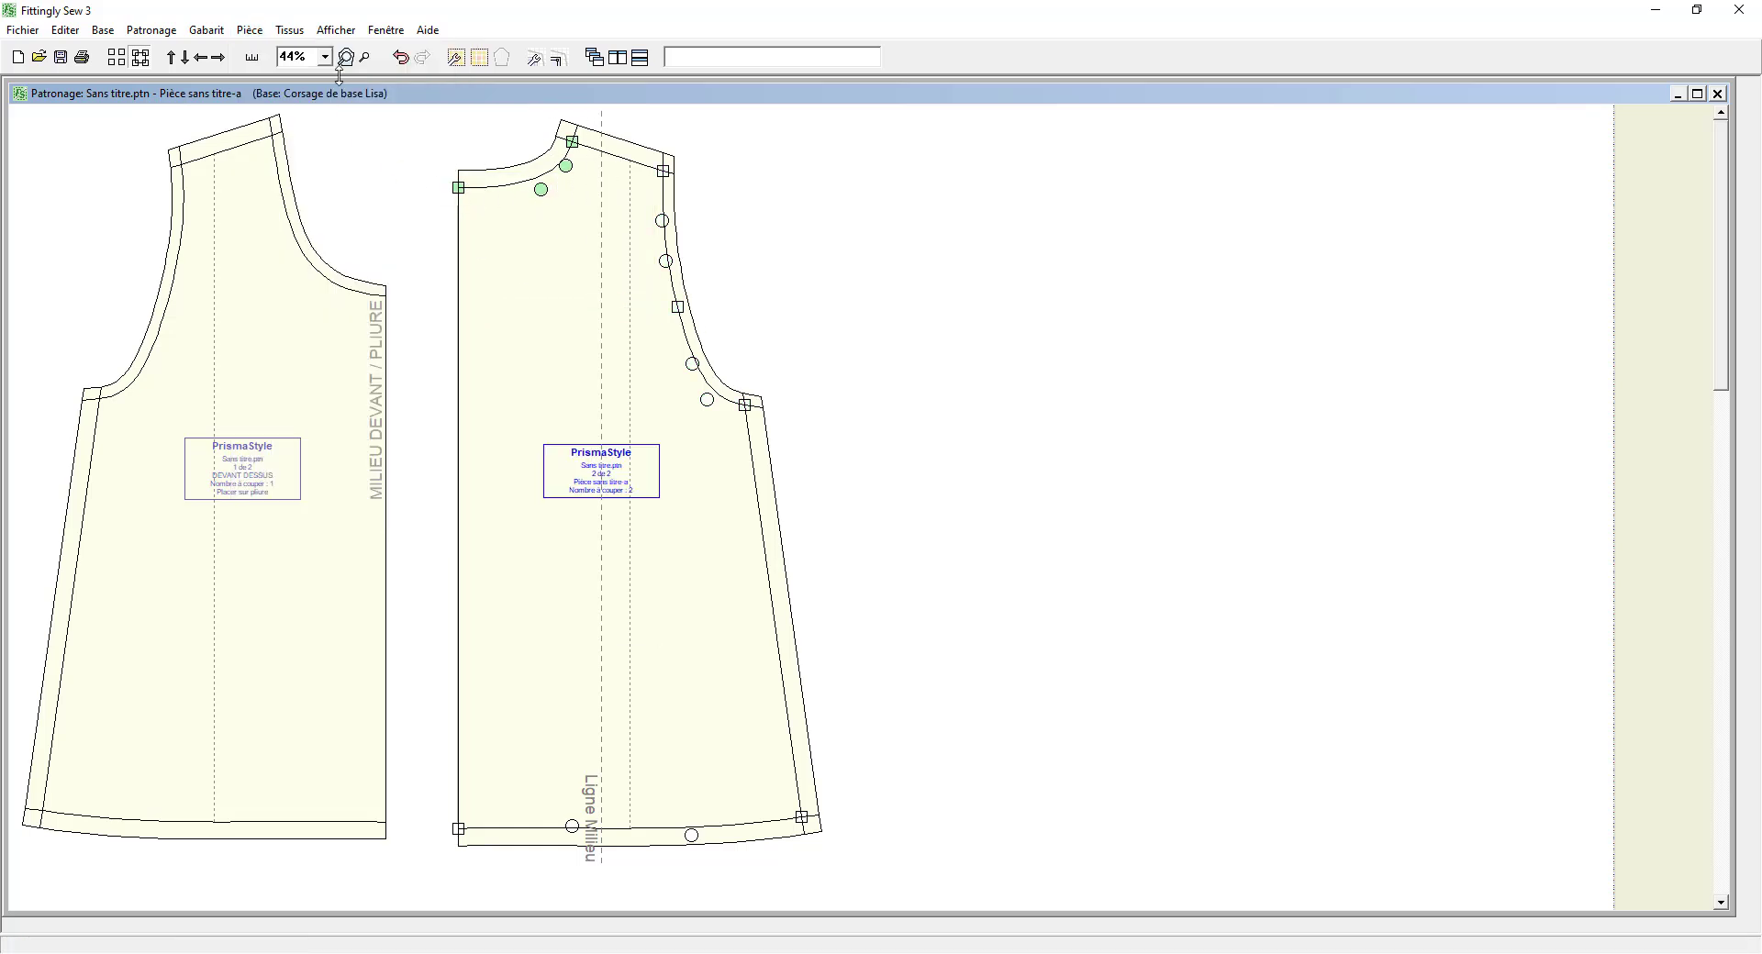
click(250, 30)
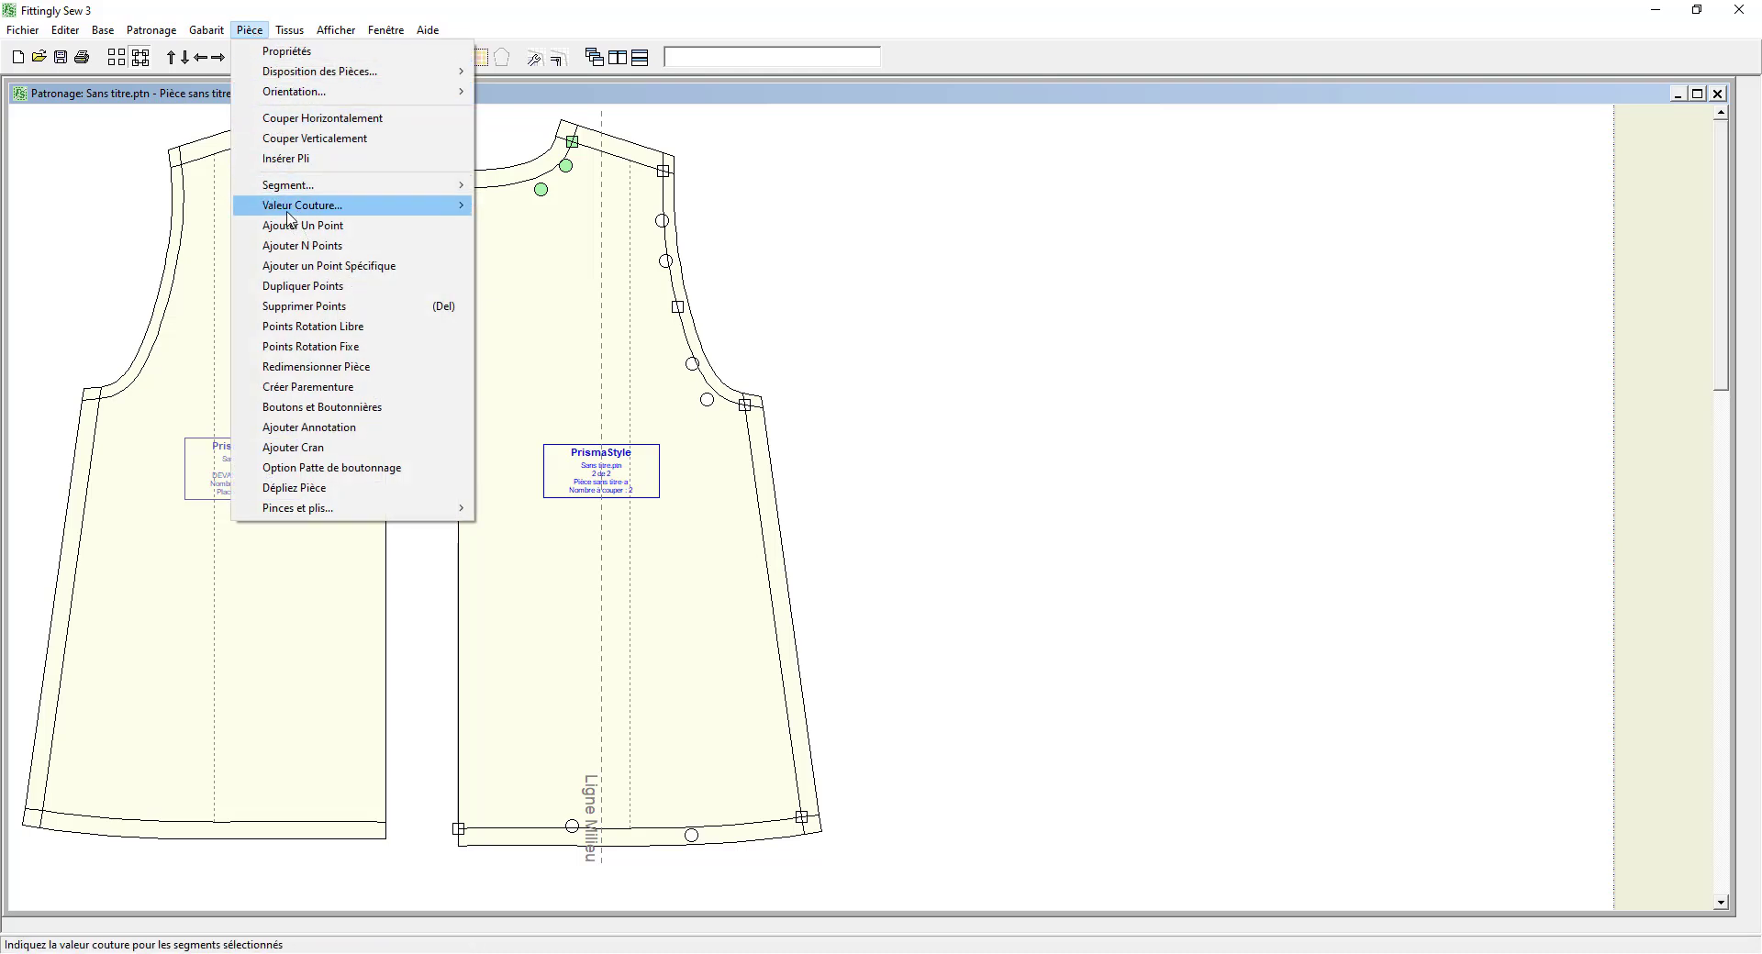
mouse_move(287, 213)
click(504, 303)
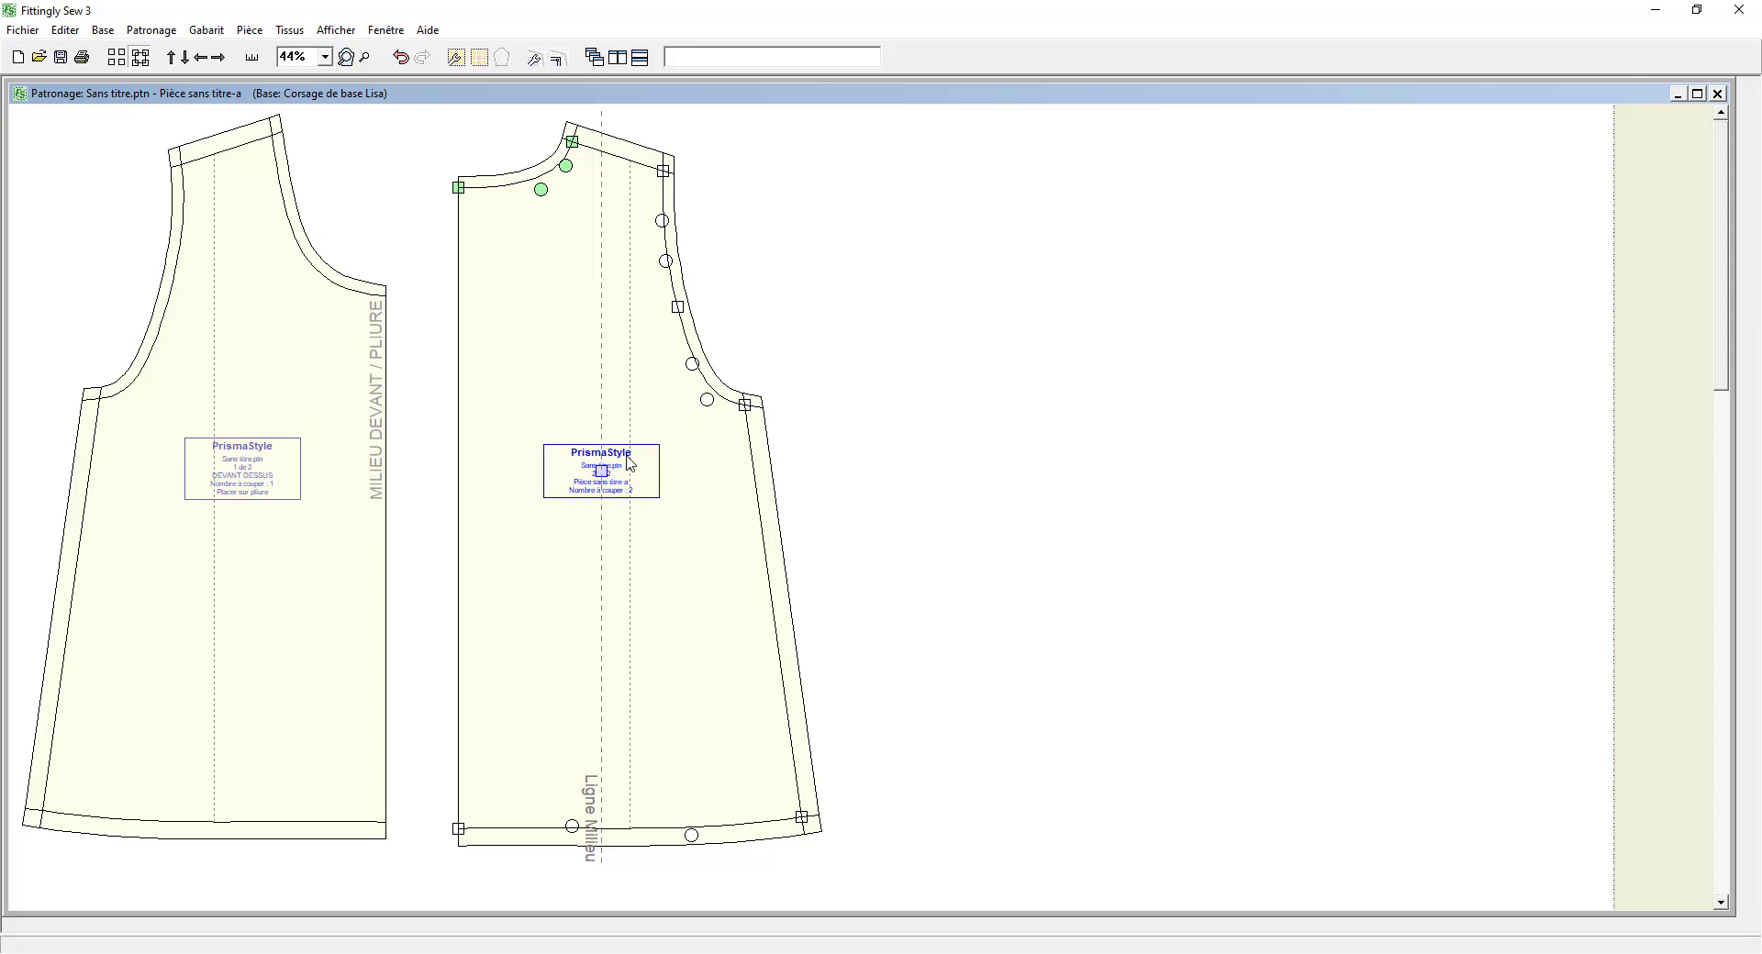
Step: Move the back piece's info label higher on the piece and delete its "Ligne Milieu" annotation
drag(606, 472, 608, 386)
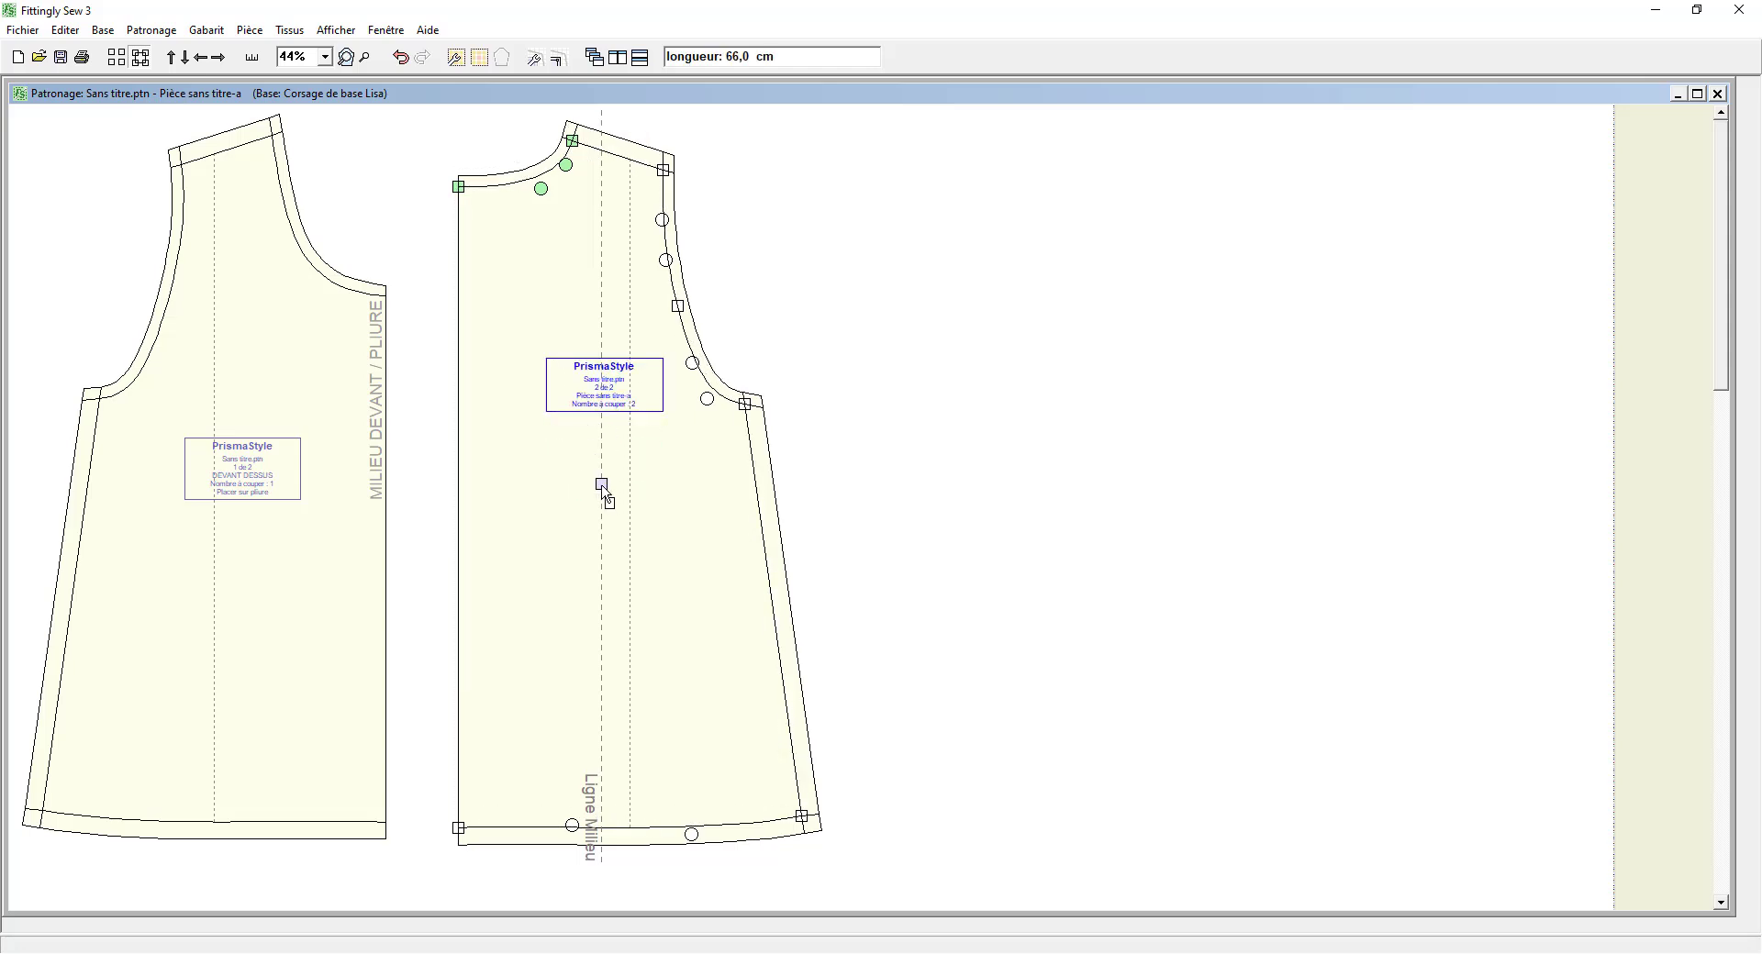
double_click(602, 487)
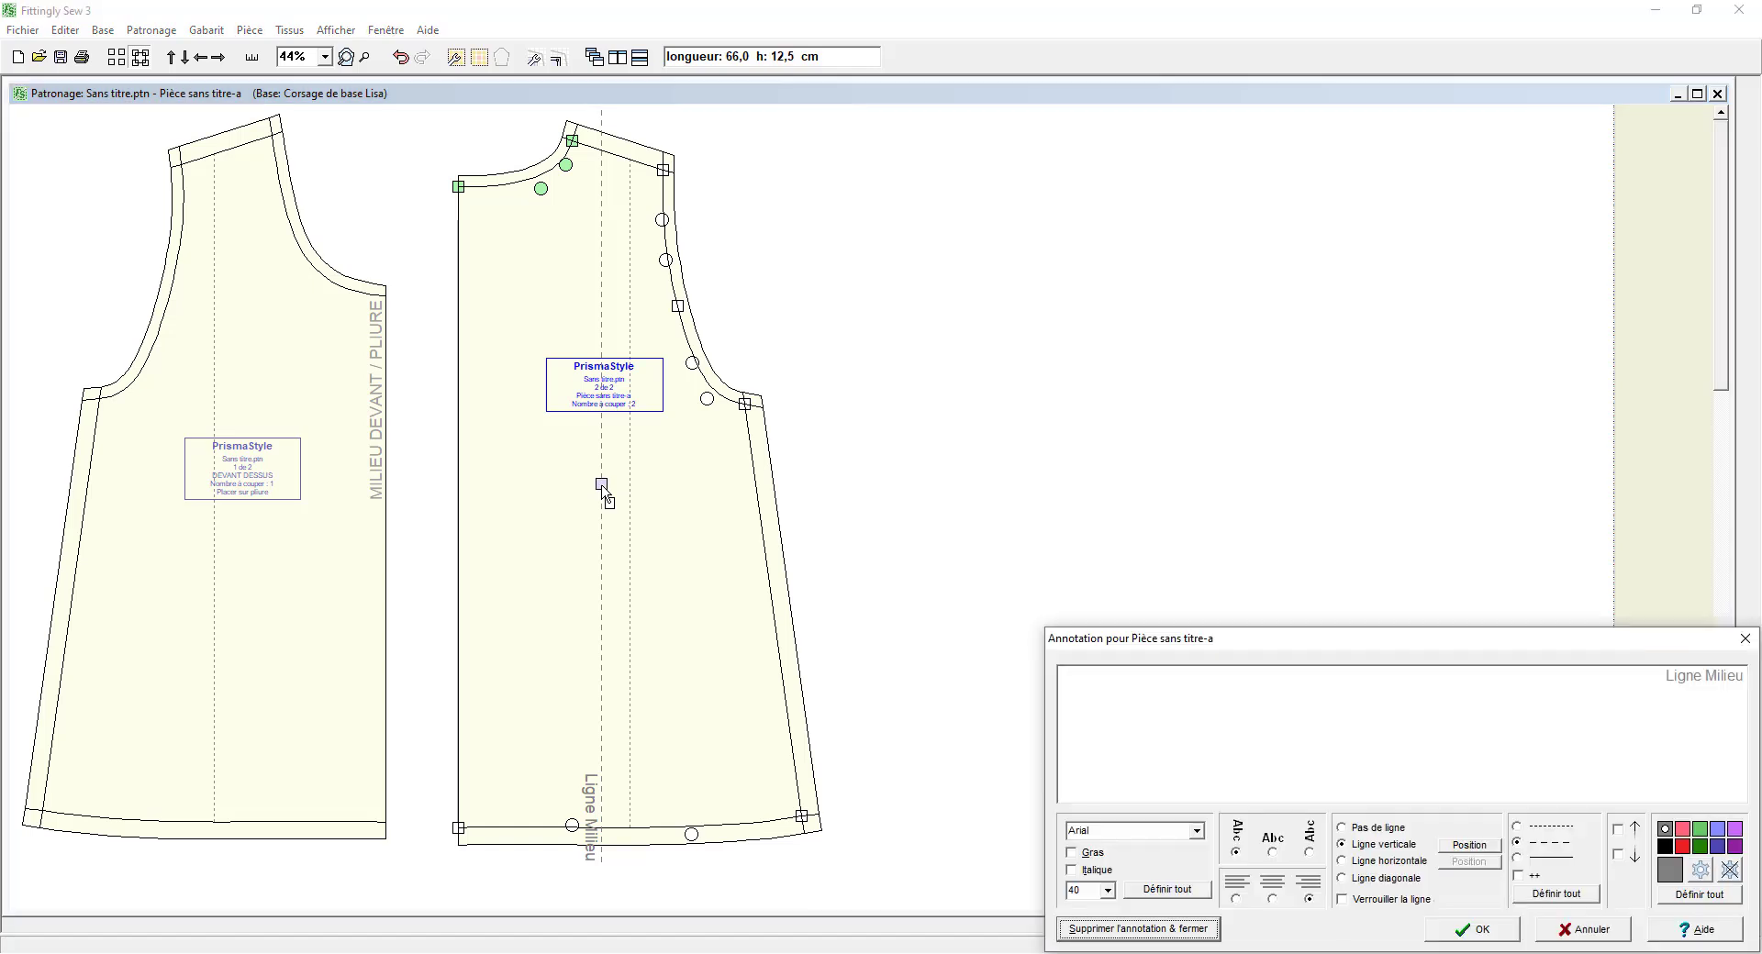
click(1108, 930)
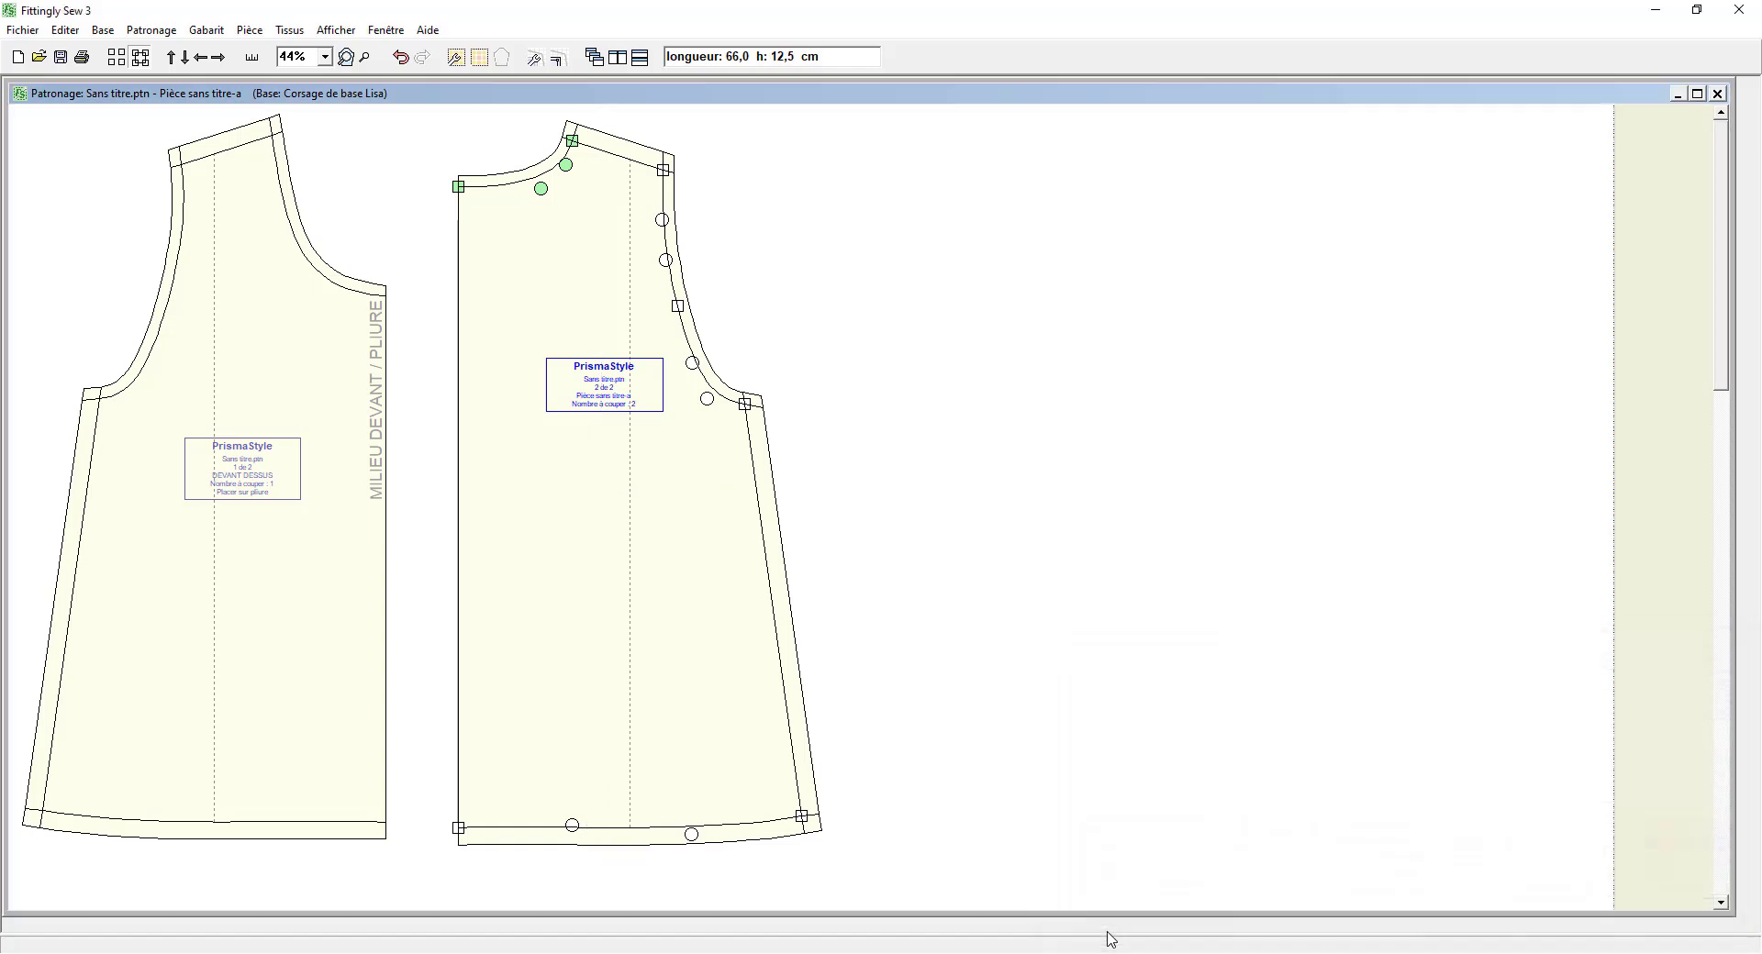
Step: Add a vertically oriented annotation "MILIEU DOS / PLIURE" to the back piece and place it along the centre back edge
click(249, 30)
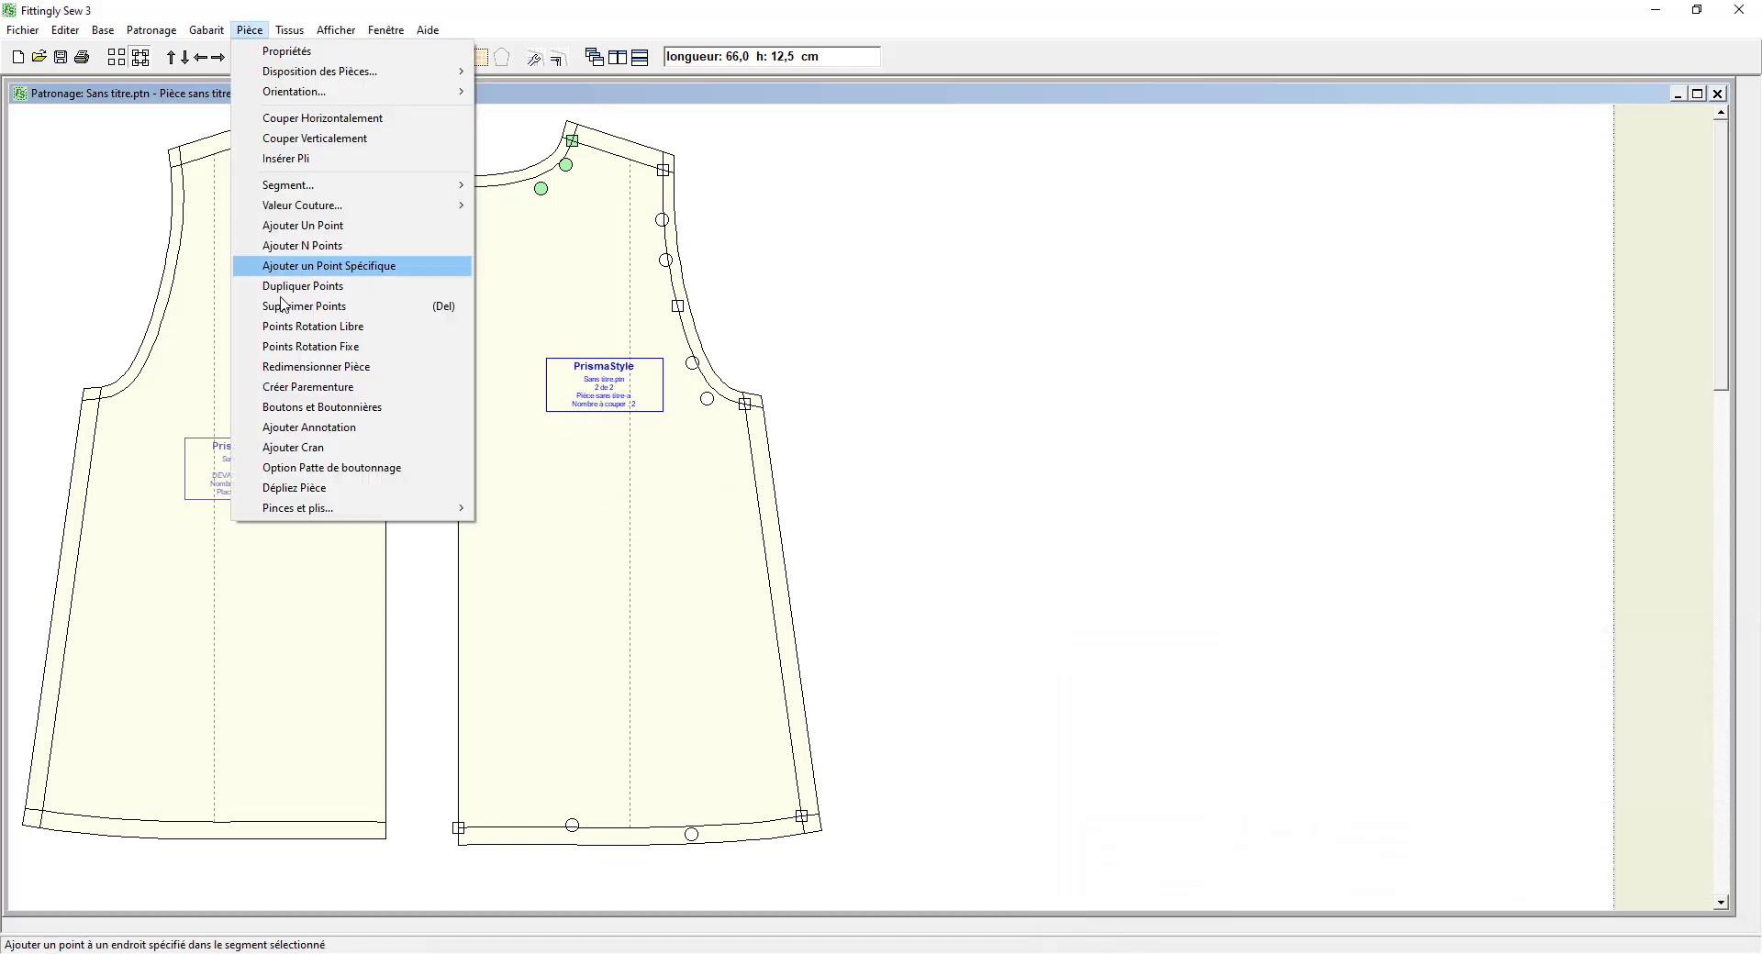
click(285, 430)
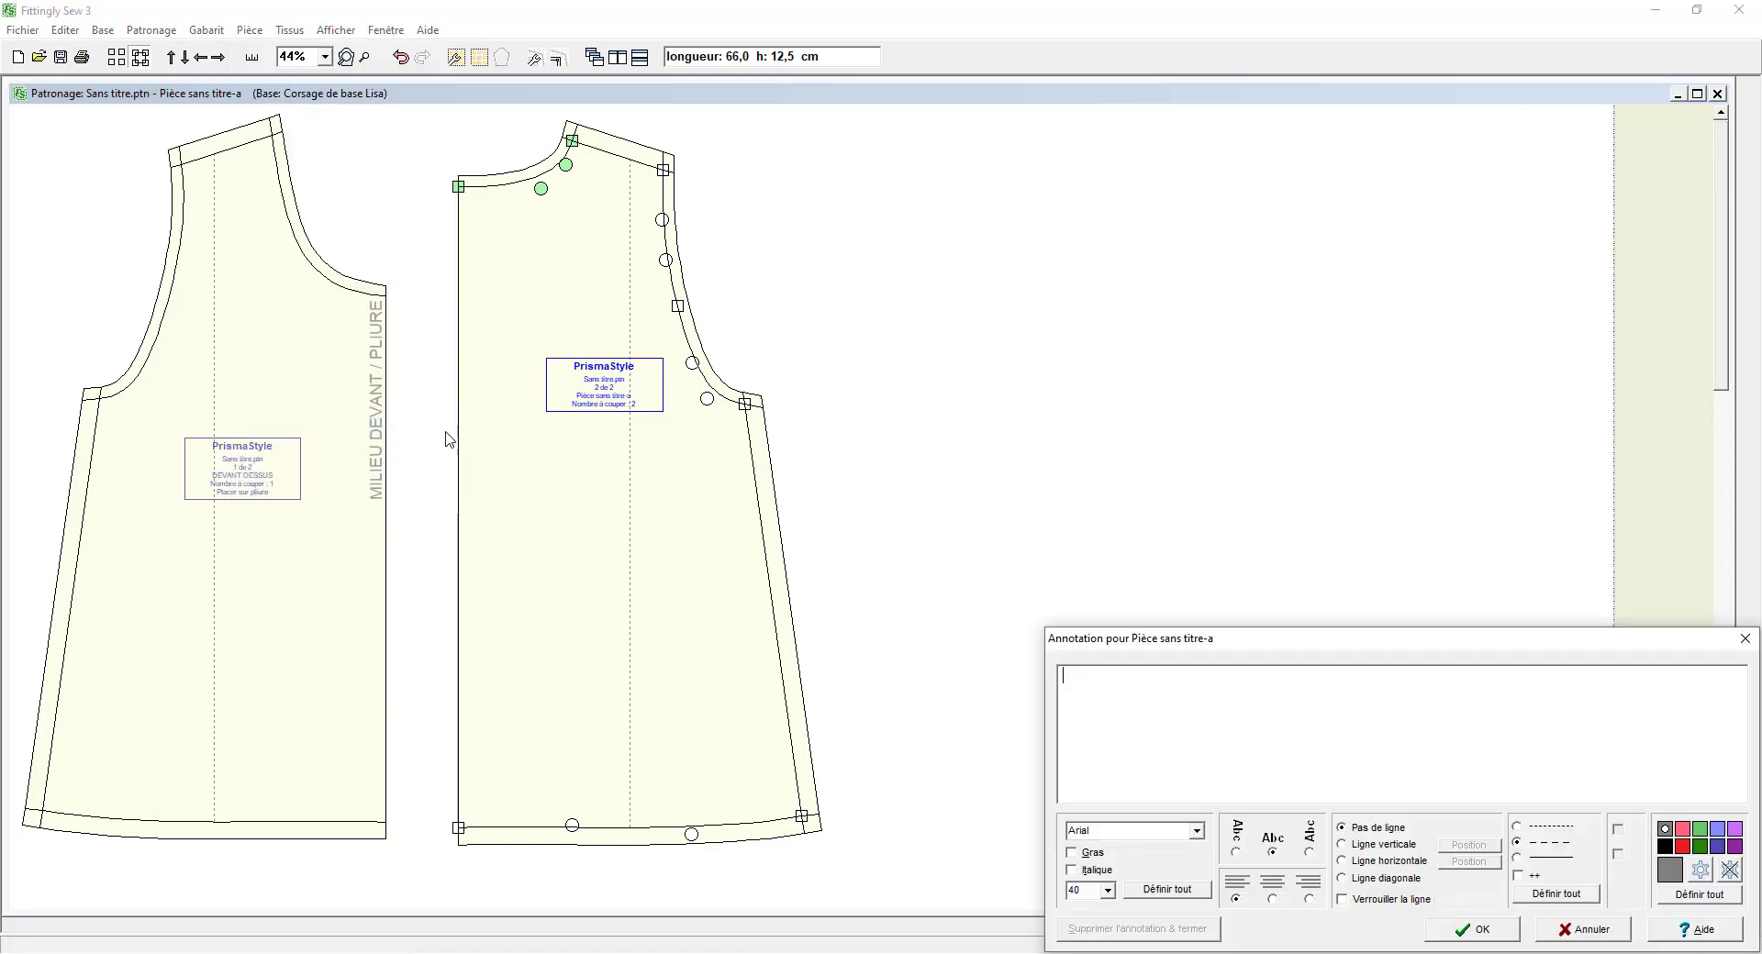
click(1236, 852)
text(MIL)
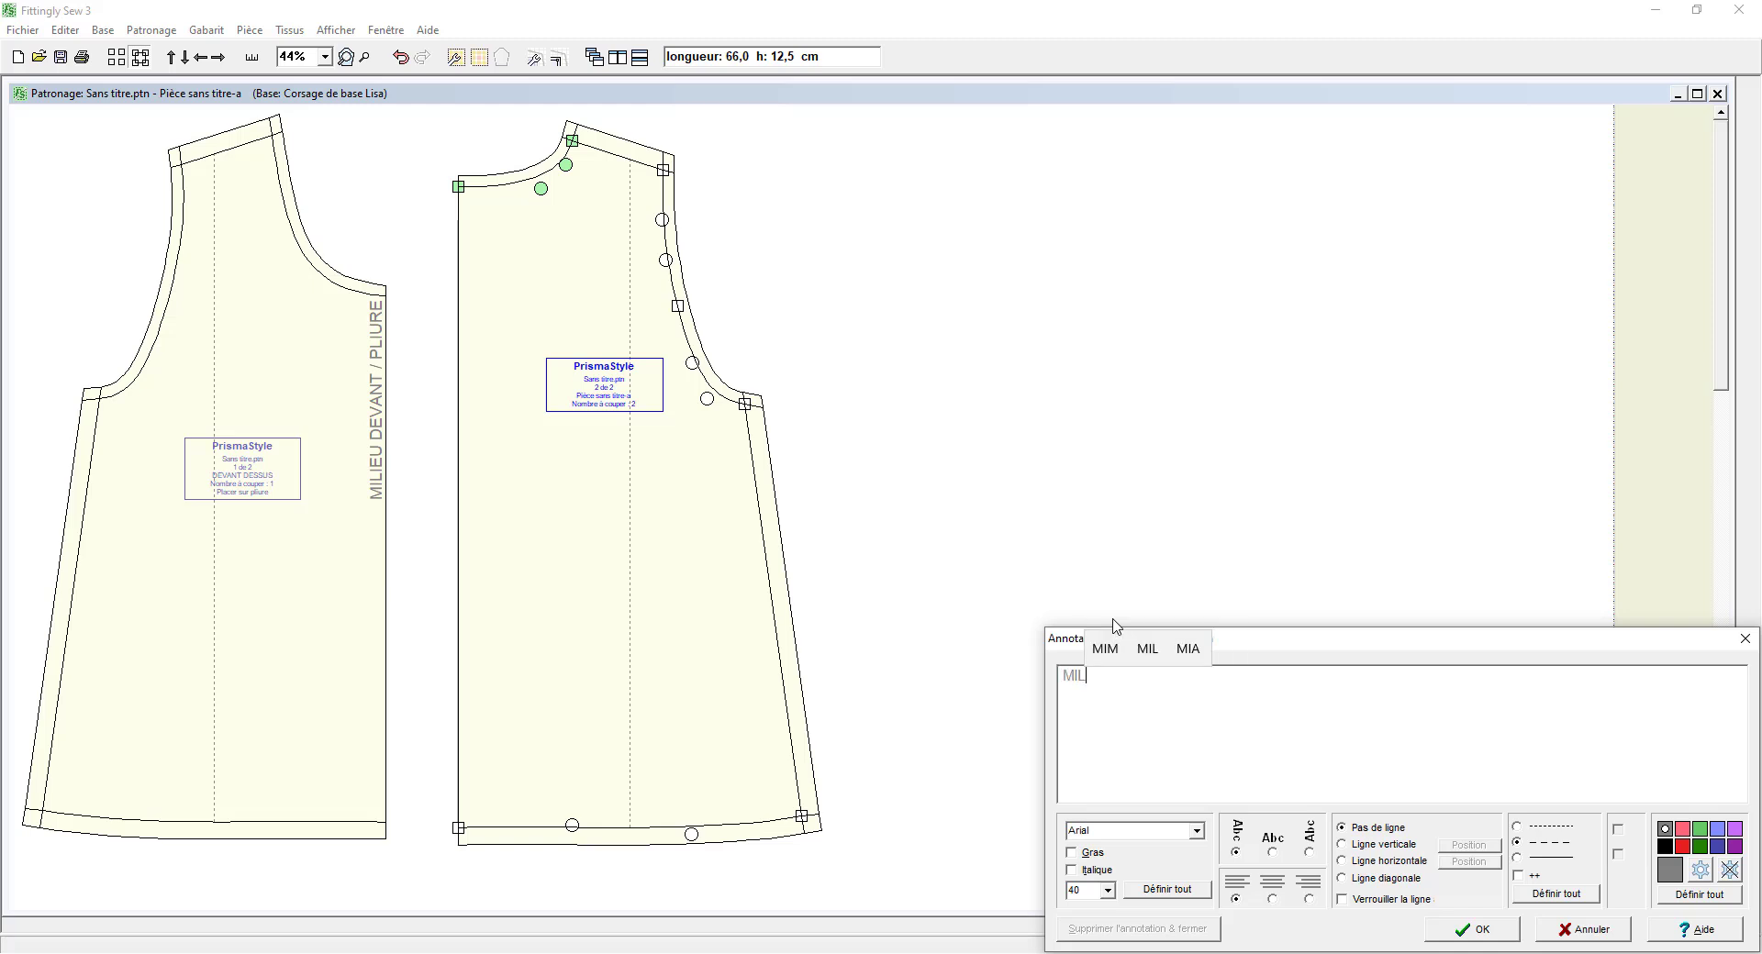
text(IEU DOS)
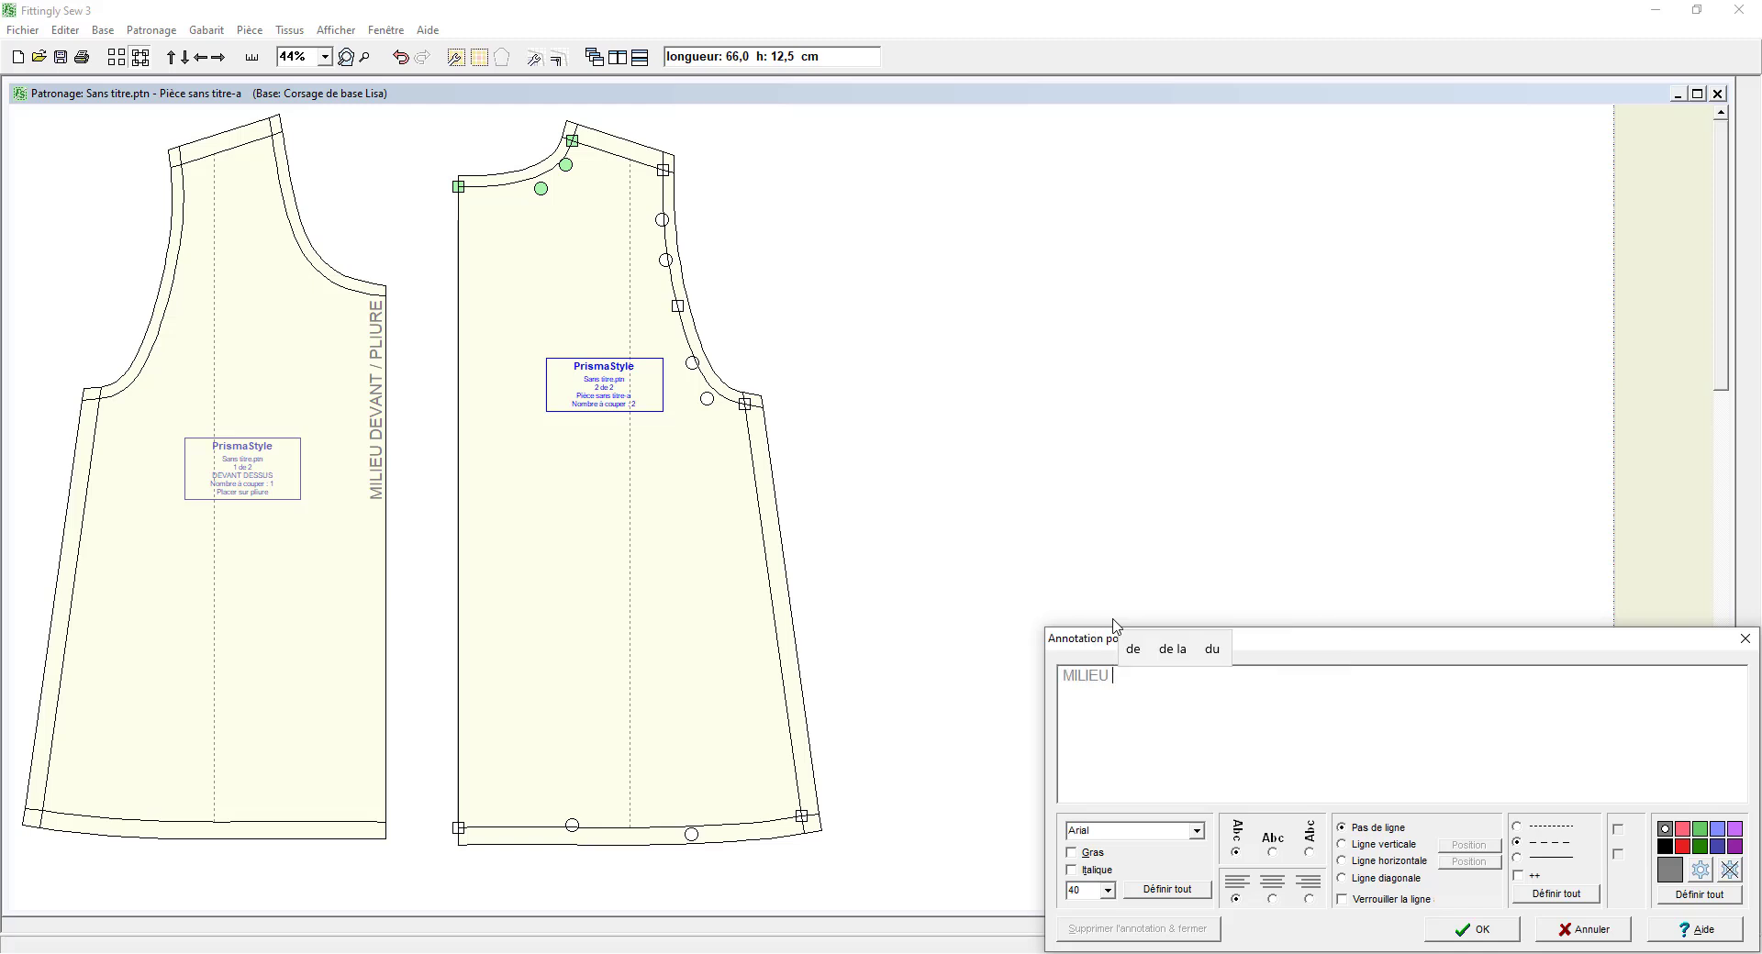
text( /)
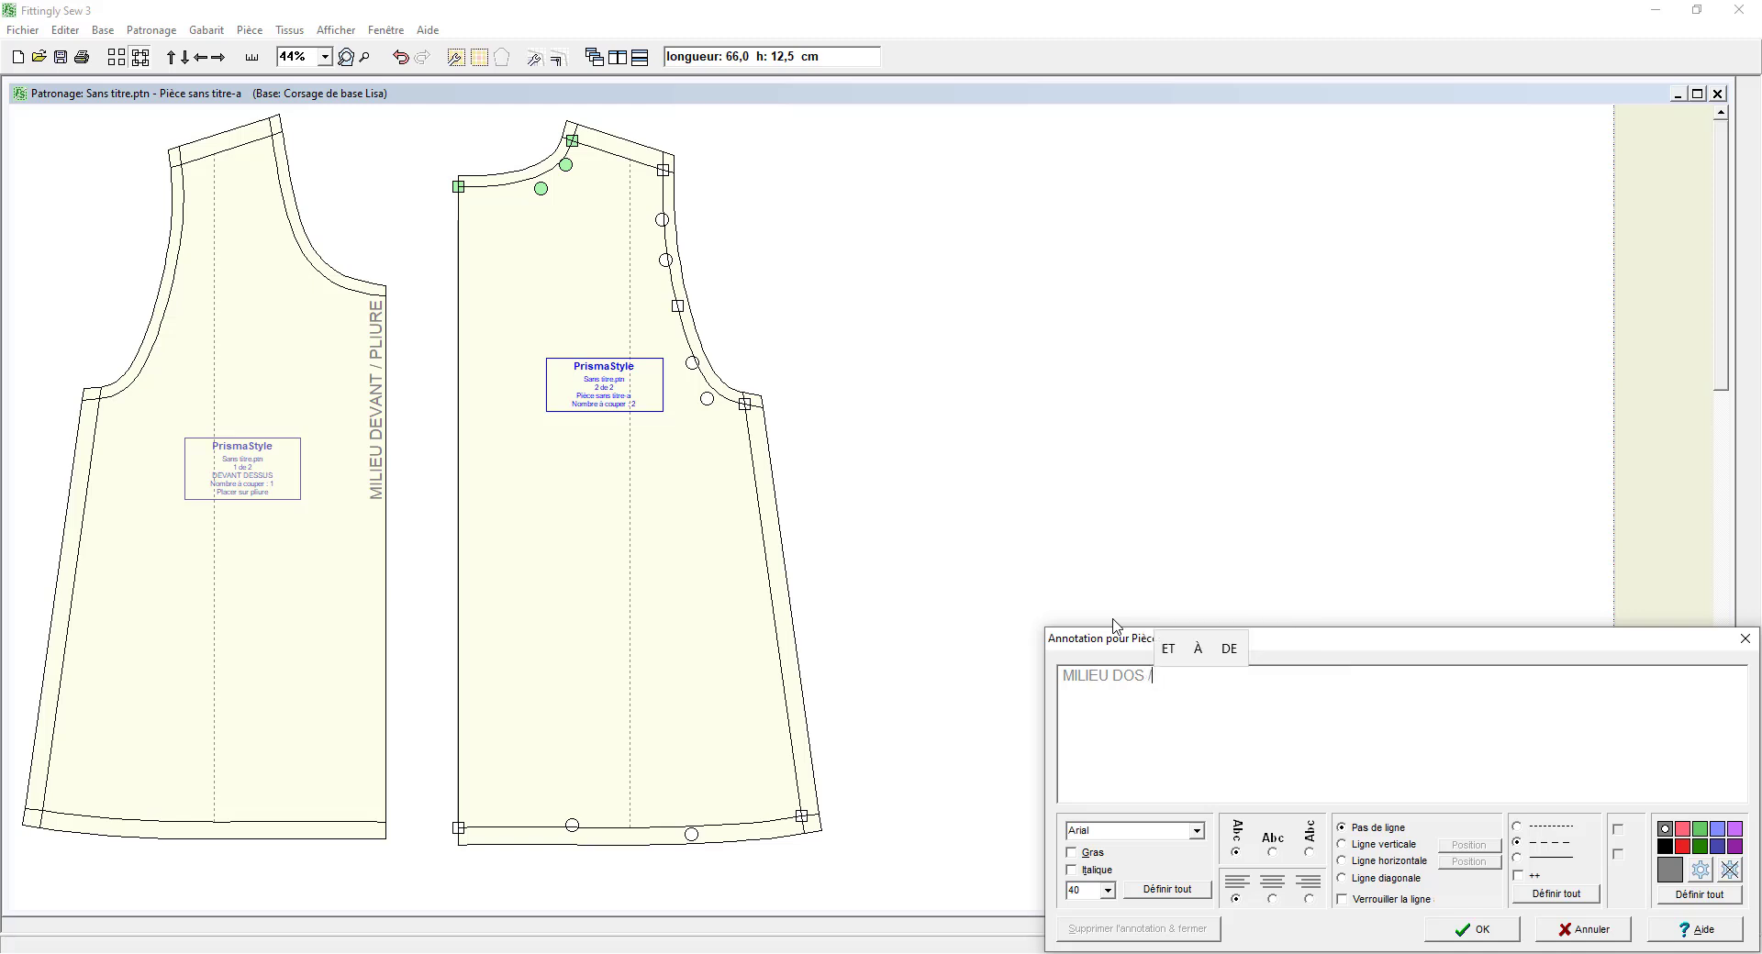
text( PLUIRE)
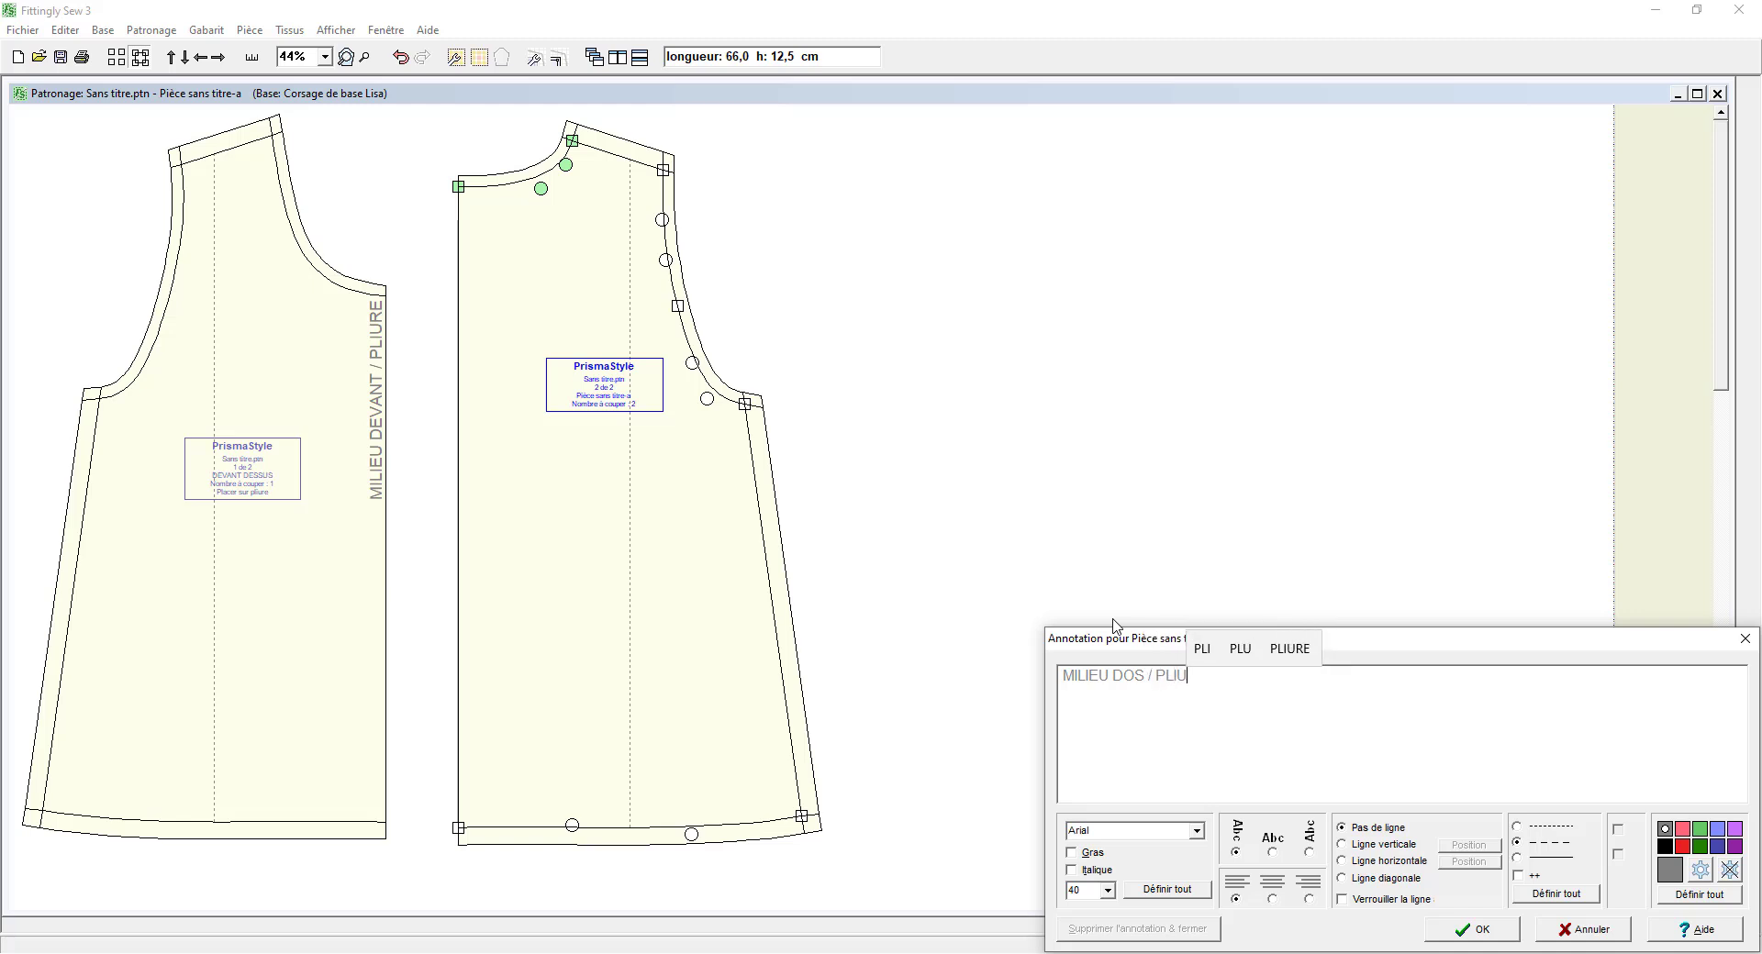
click(1471, 930)
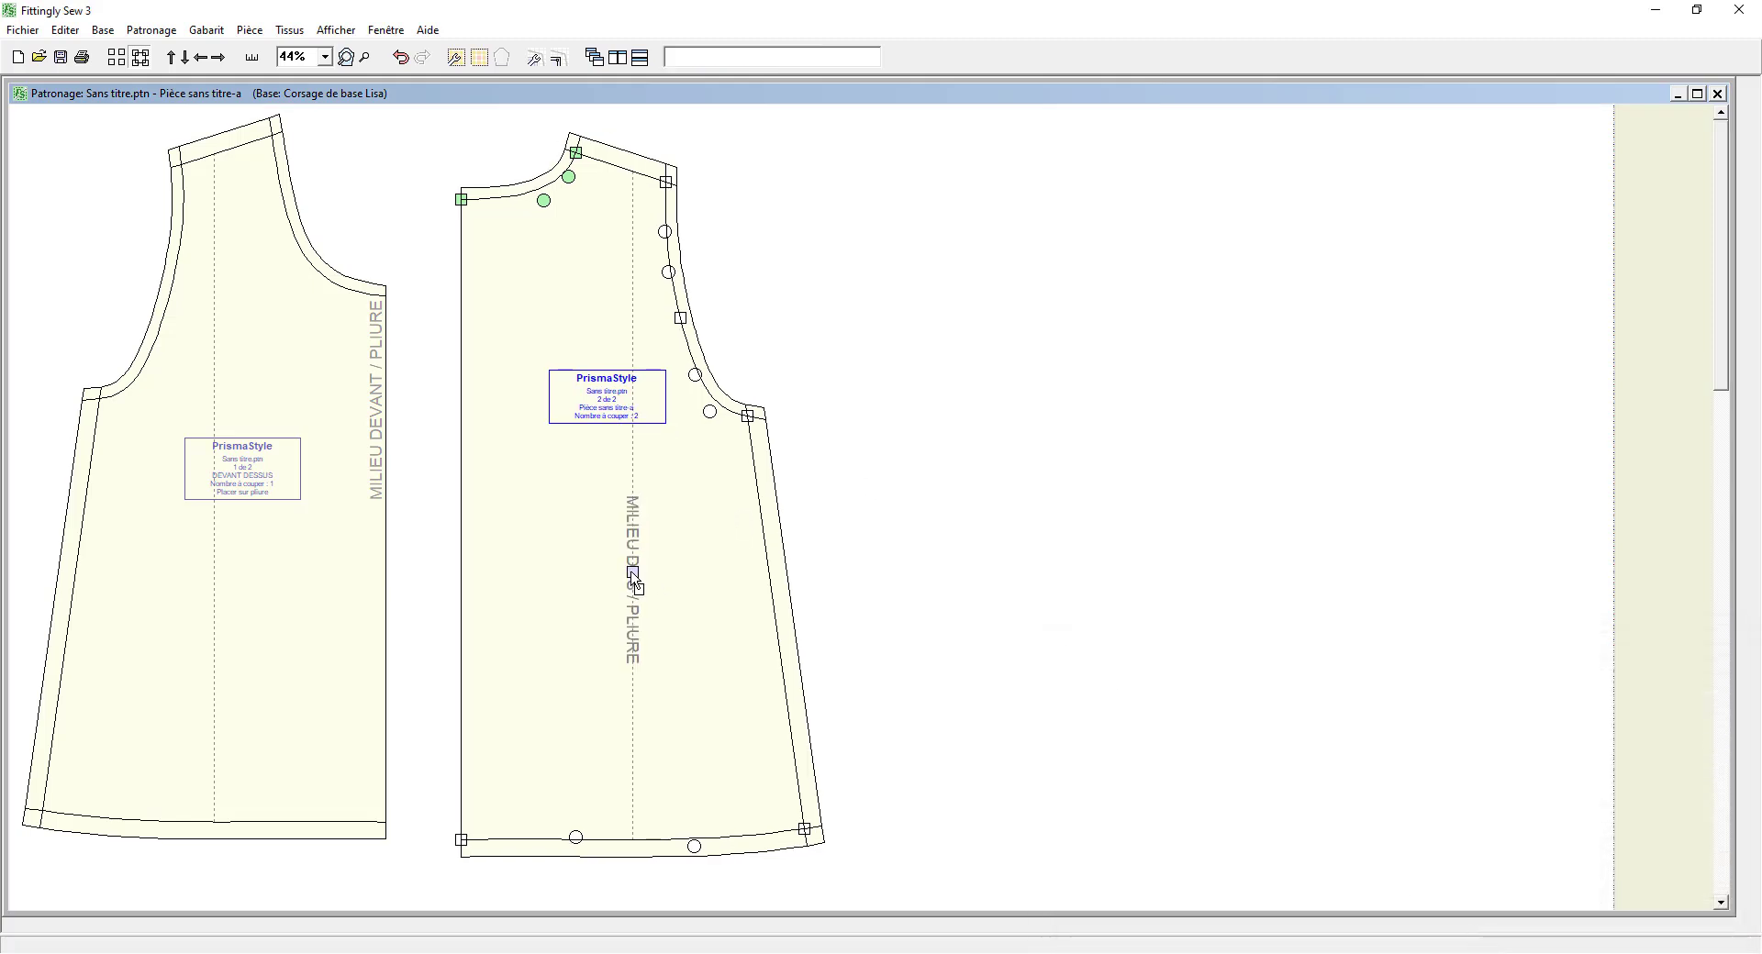
drag(633, 580, 474, 479)
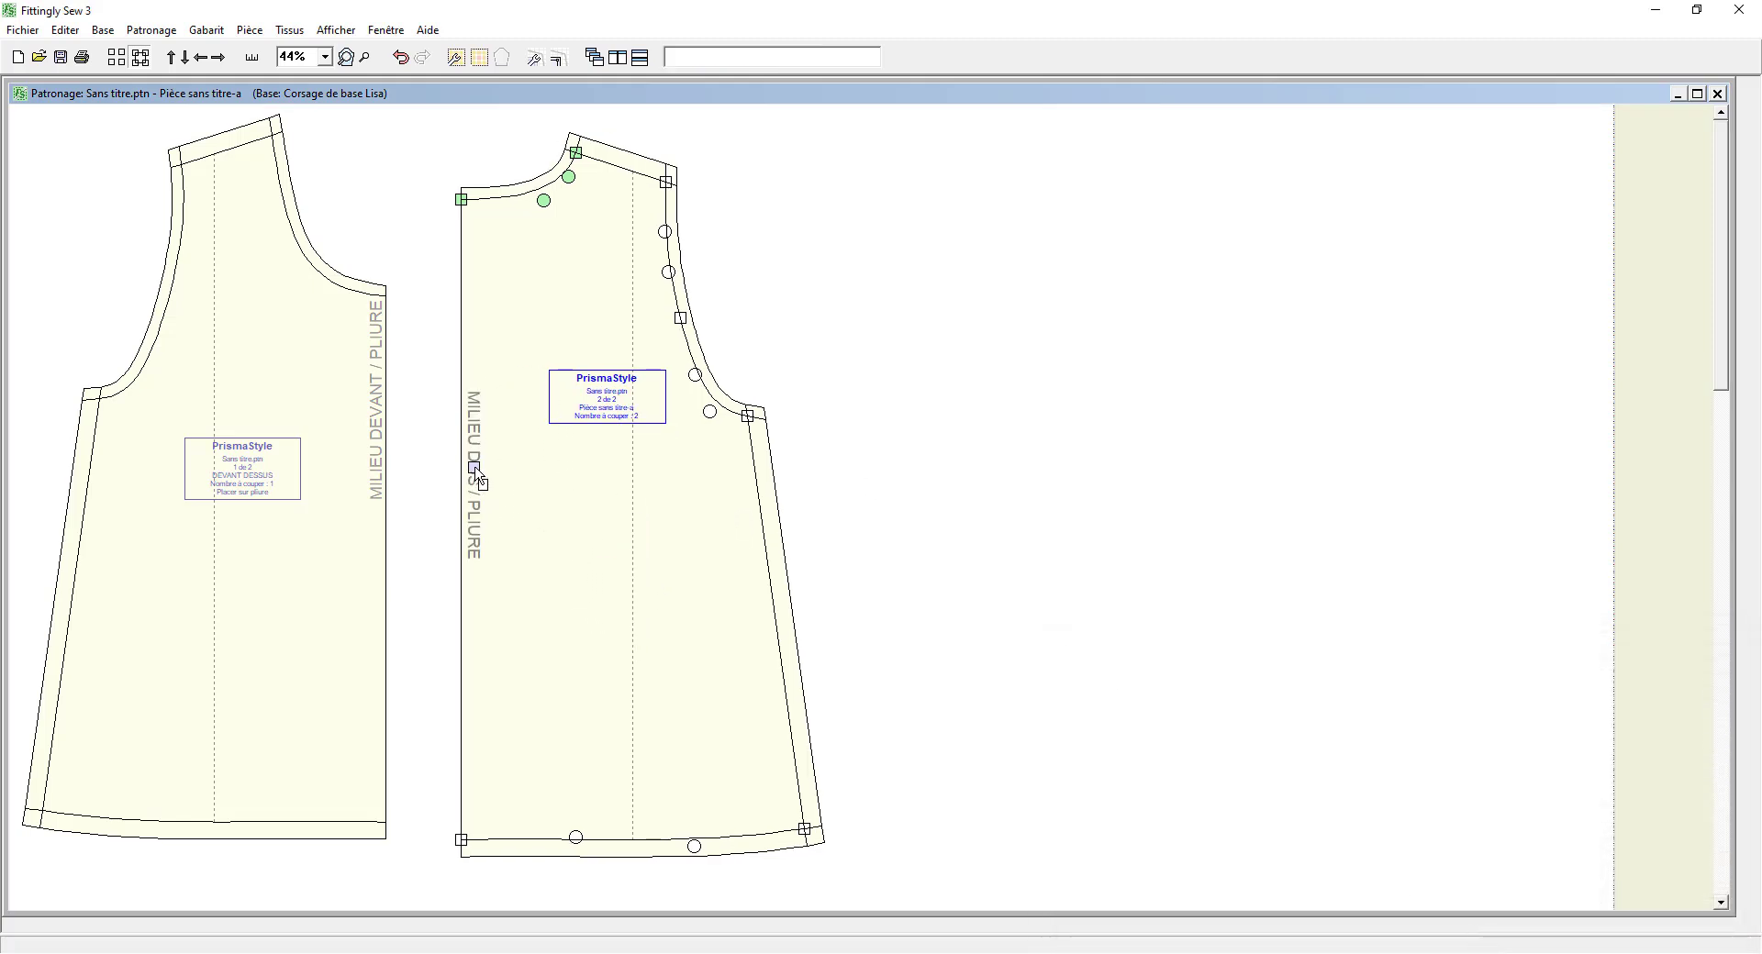
Step: Duplicate the DEVANT DESSUS front piece and place the copy in the free space beyond the back piece
click(306, 343)
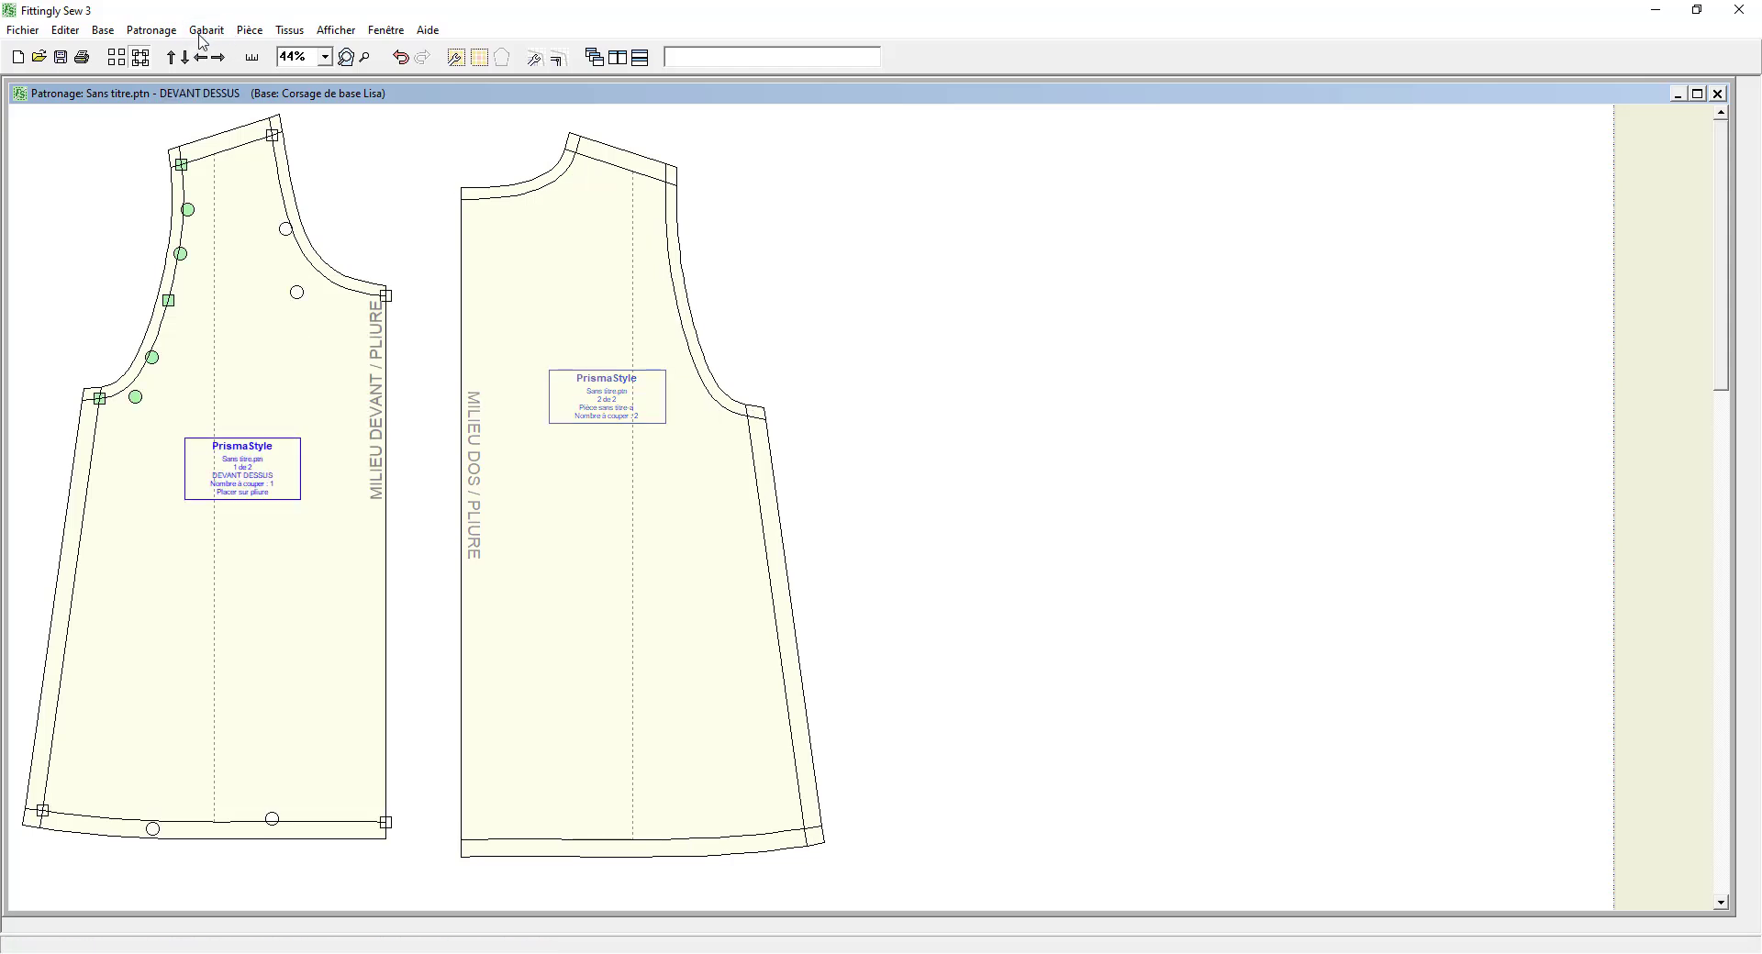
click(171, 36)
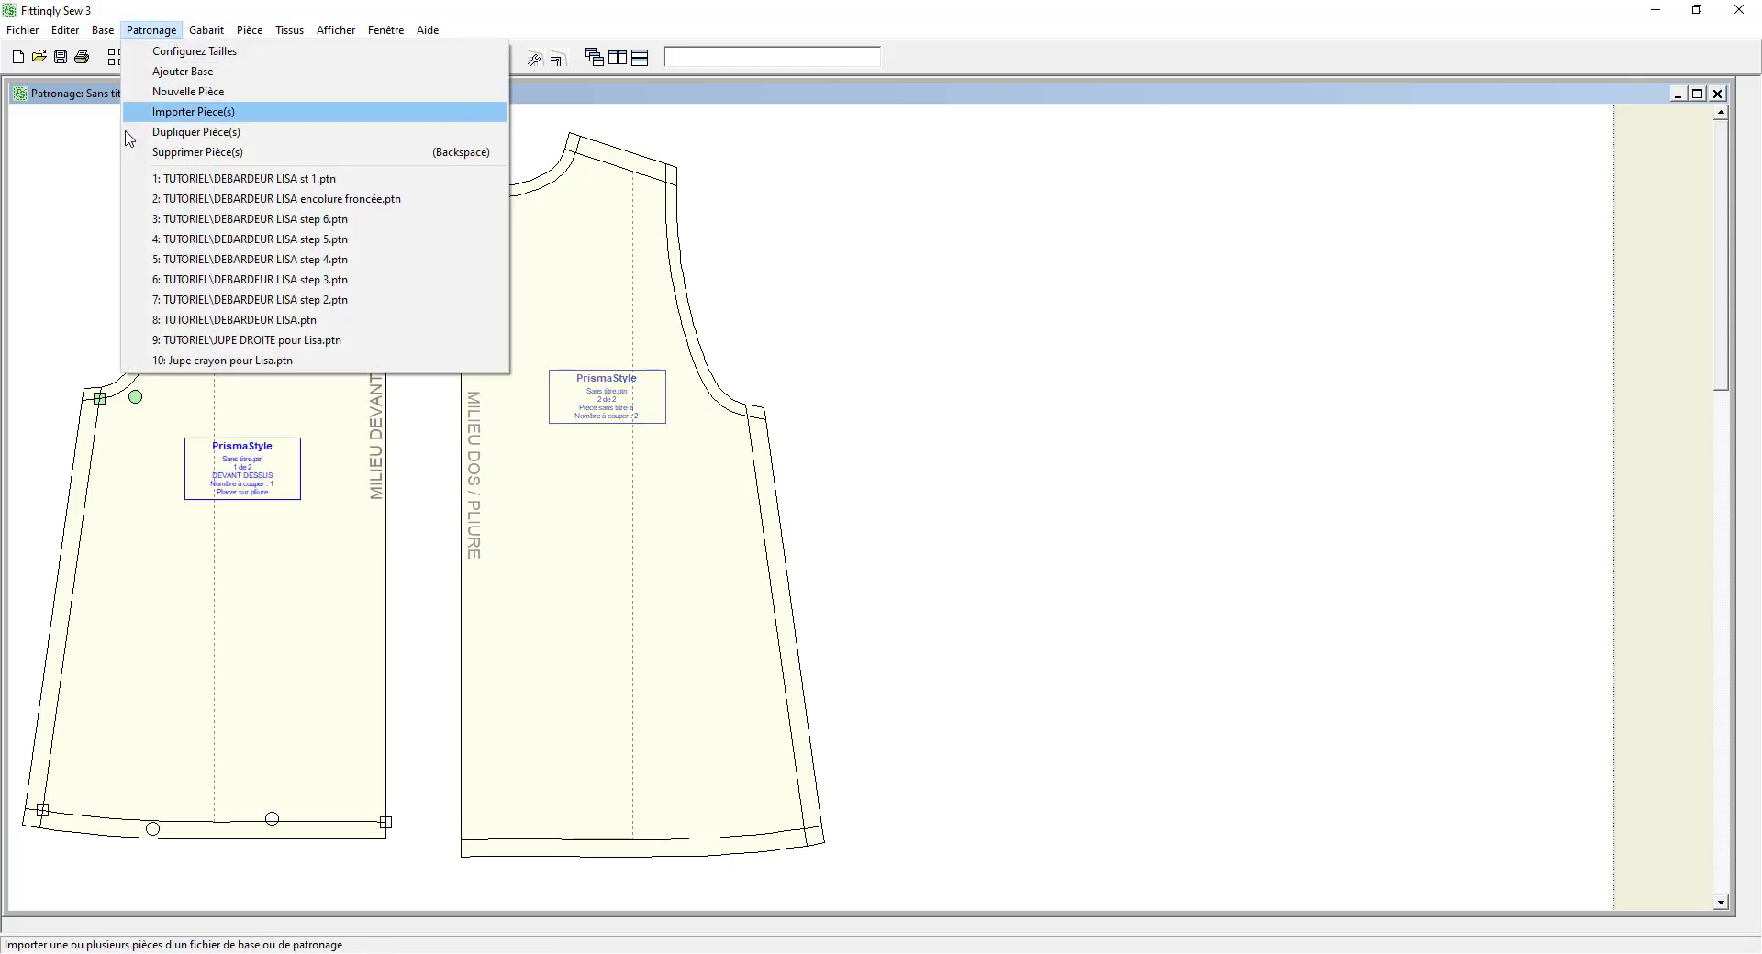
click(191, 131)
drag(246, 394, 1066, 361)
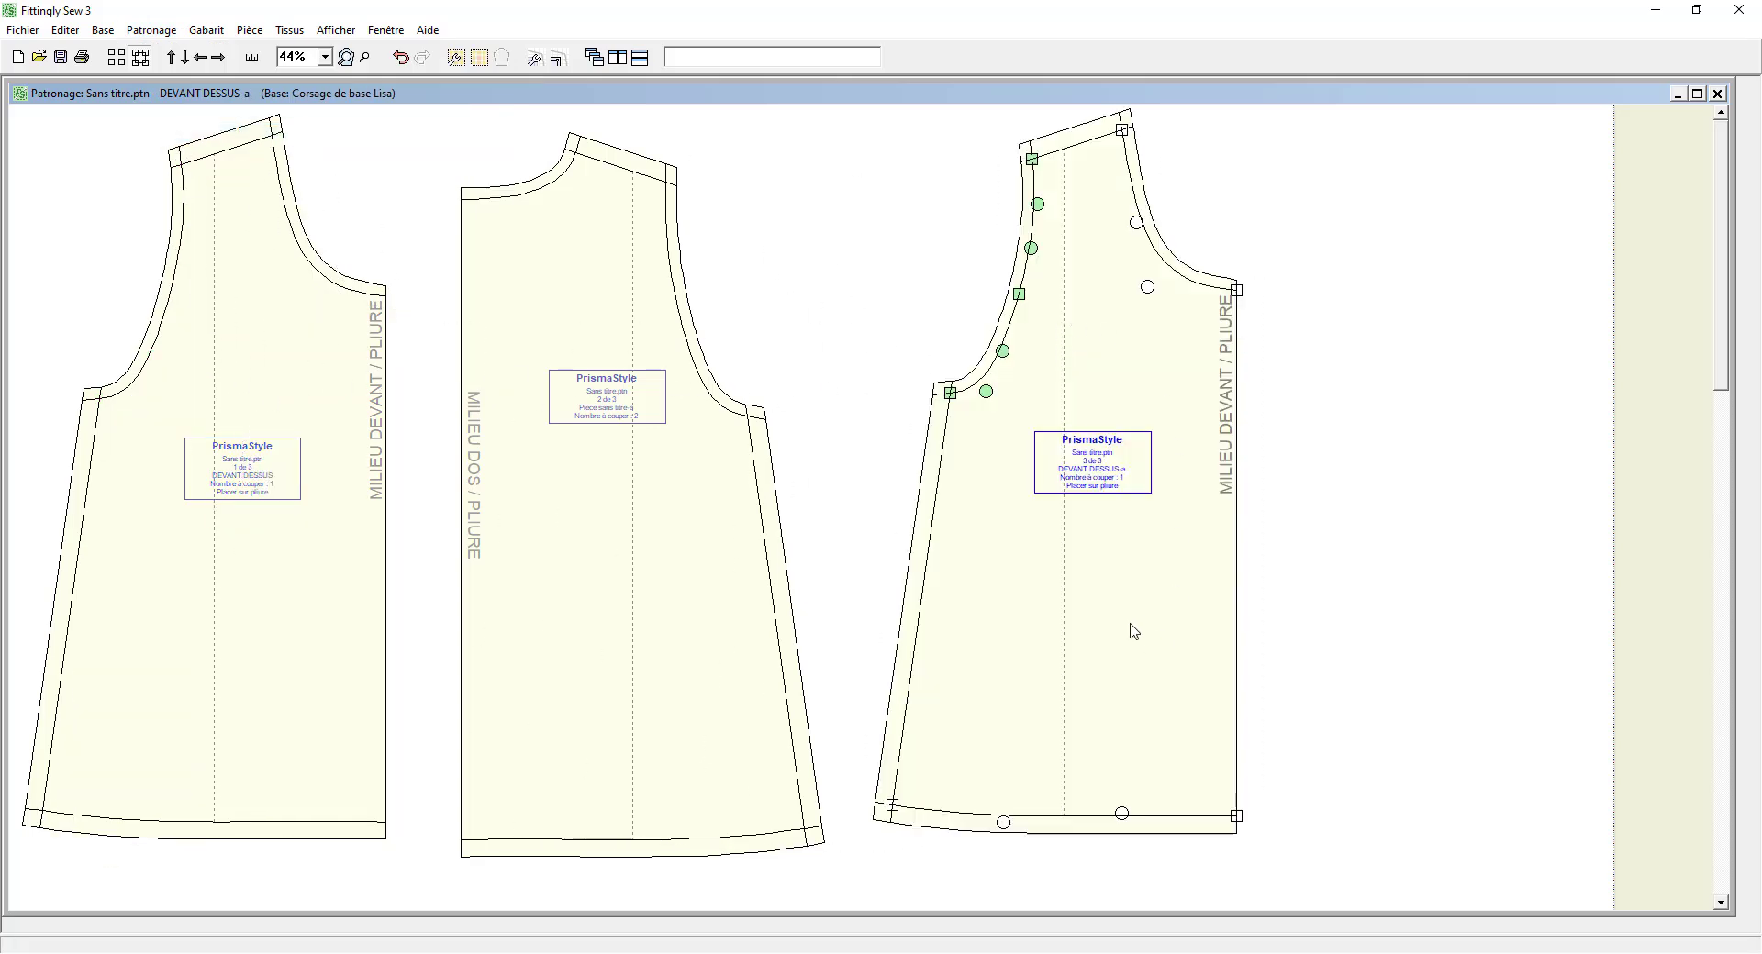
Step: Lengthen the duplicated front piece by moving all its hem points vertically by -5 cm
drag(858, 764, 1274, 846)
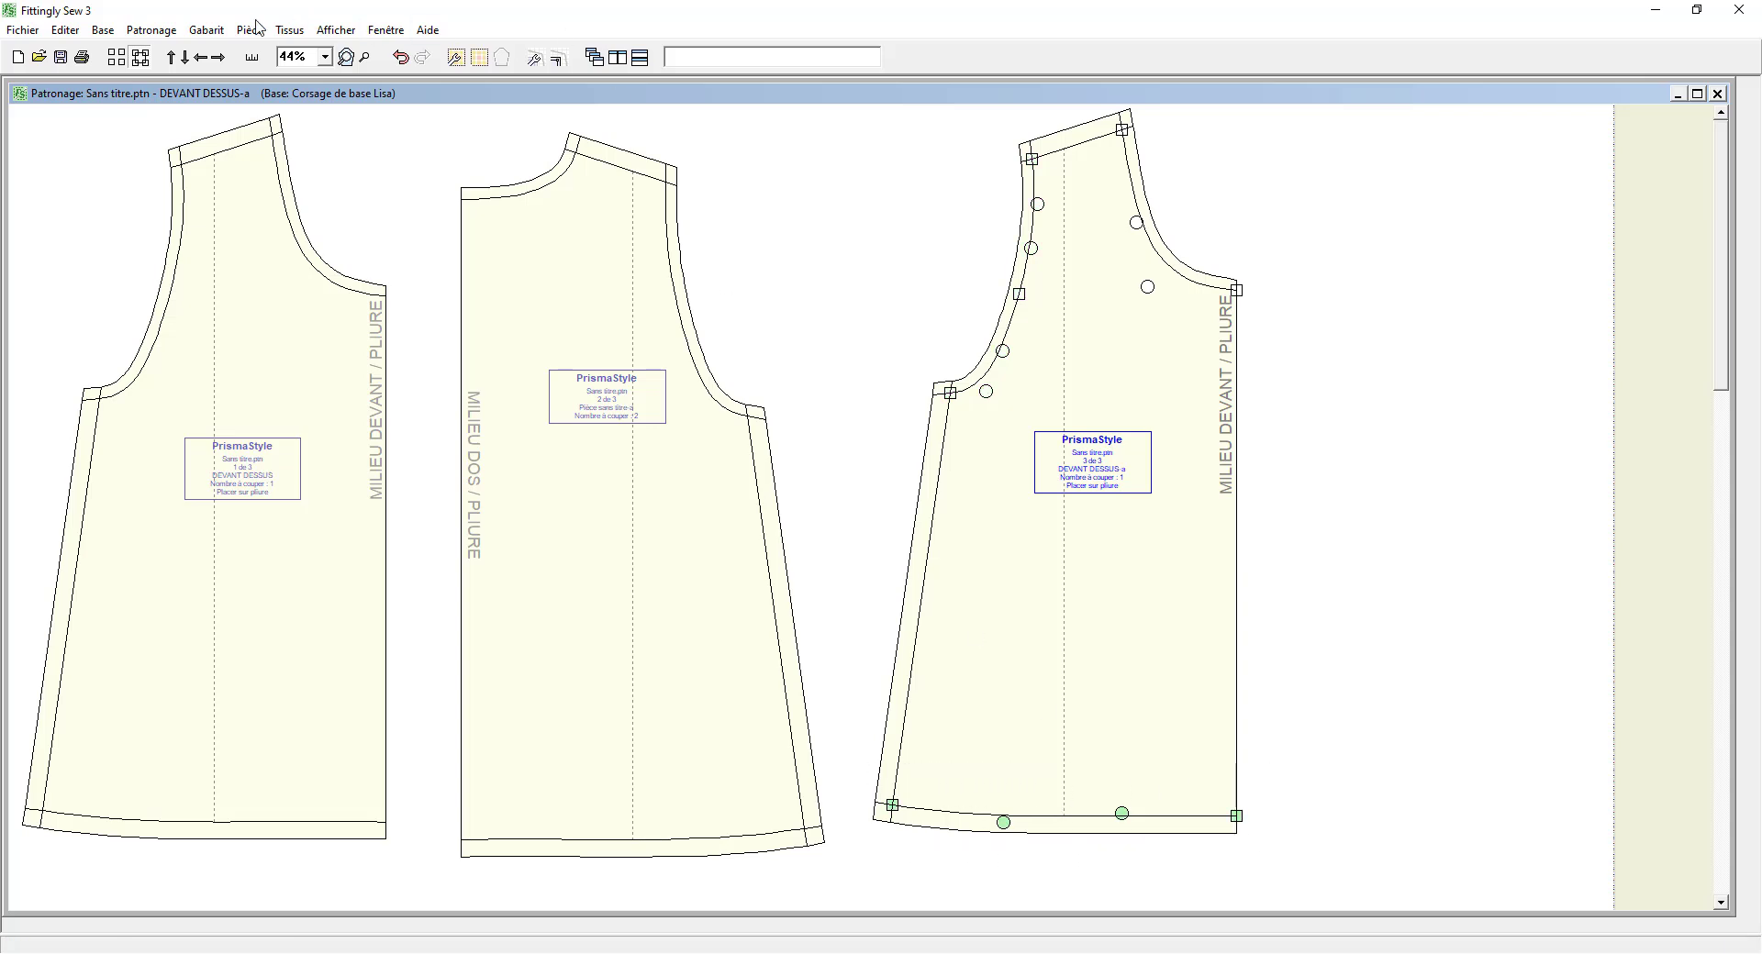
click(65, 31)
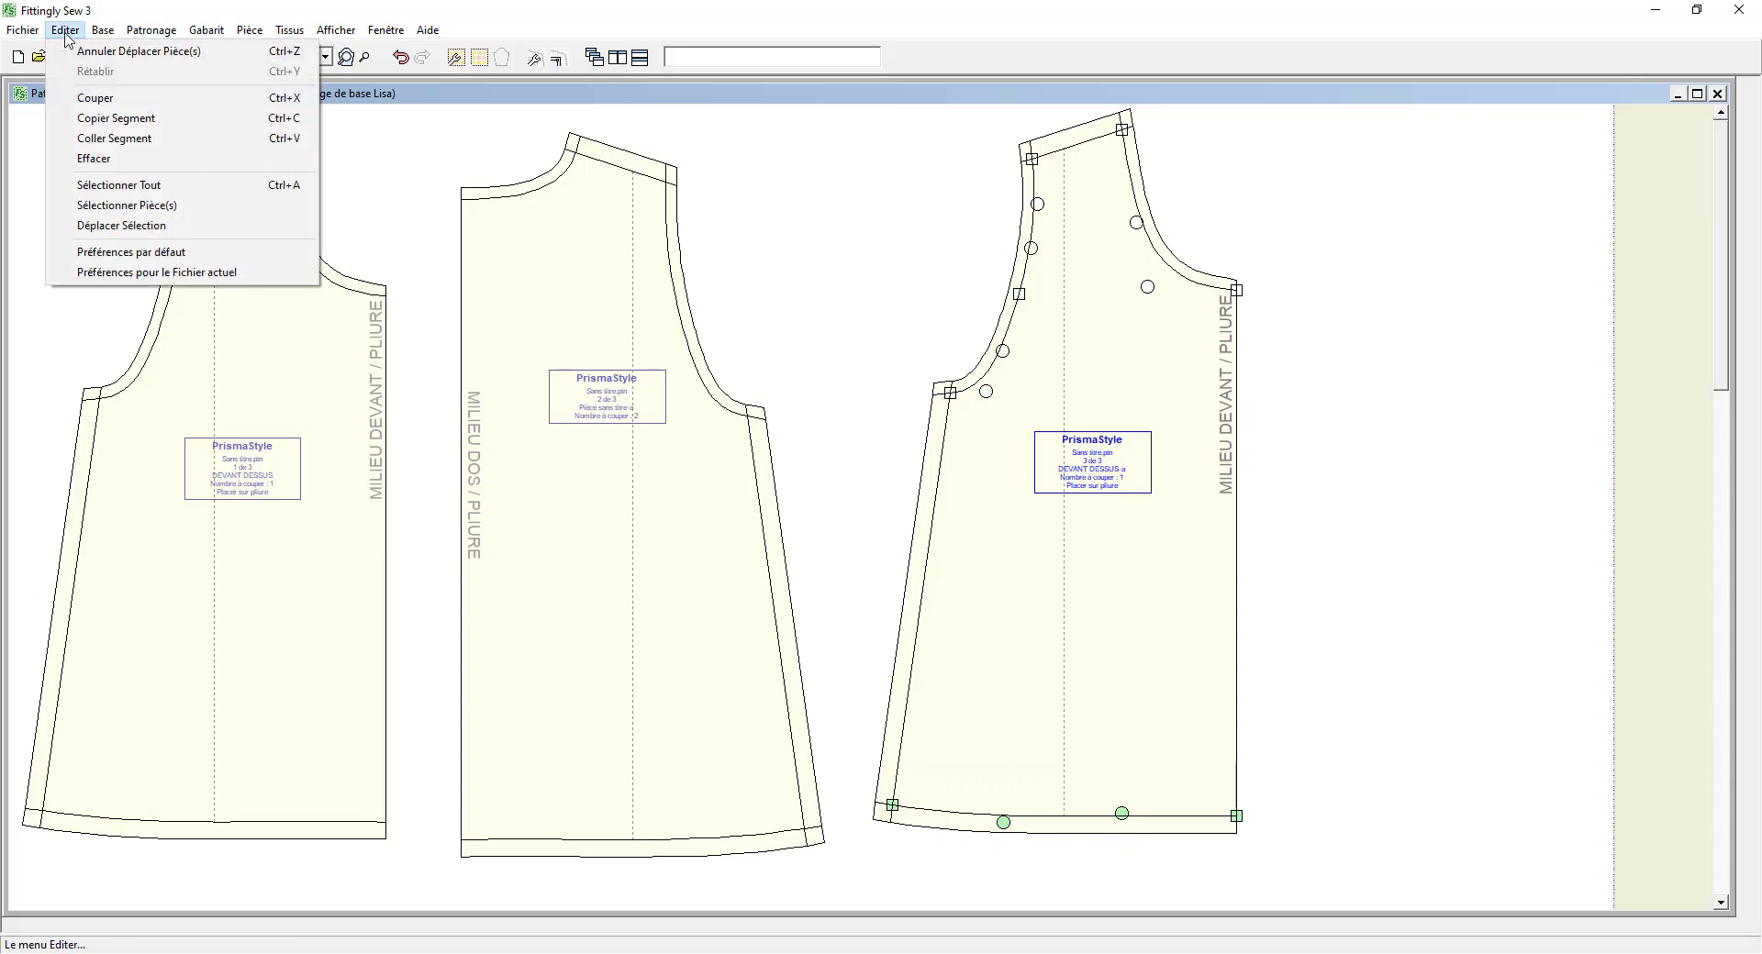
click(91, 226)
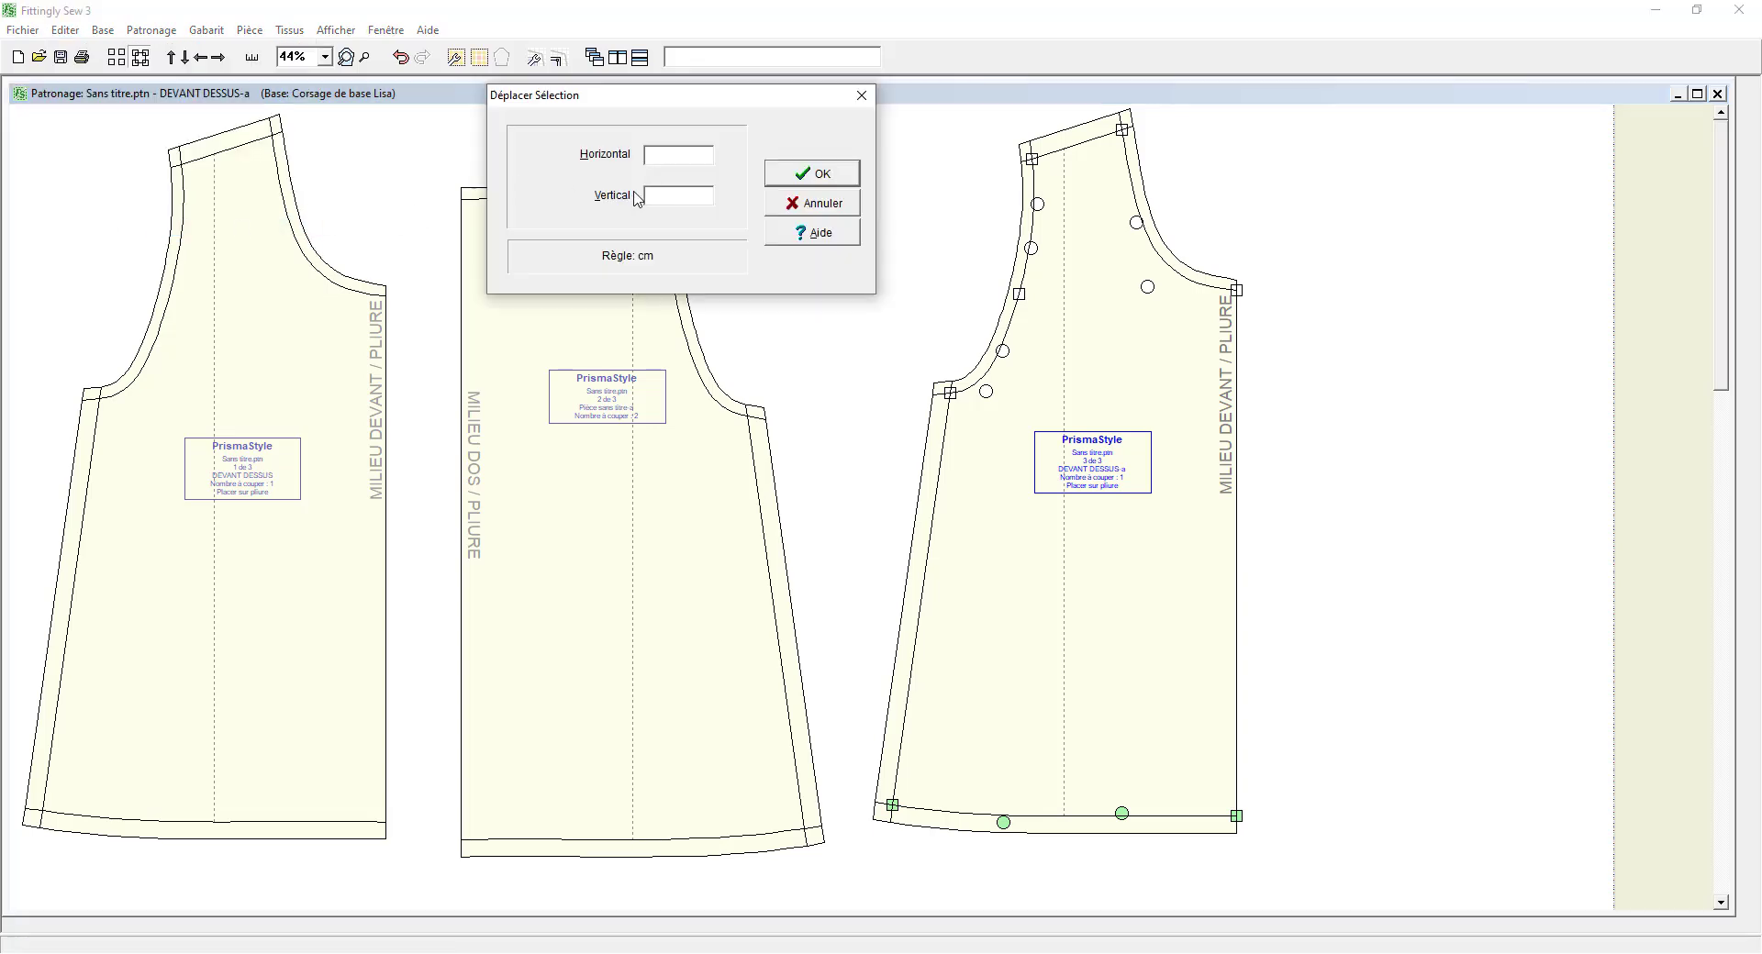
click(659, 195)
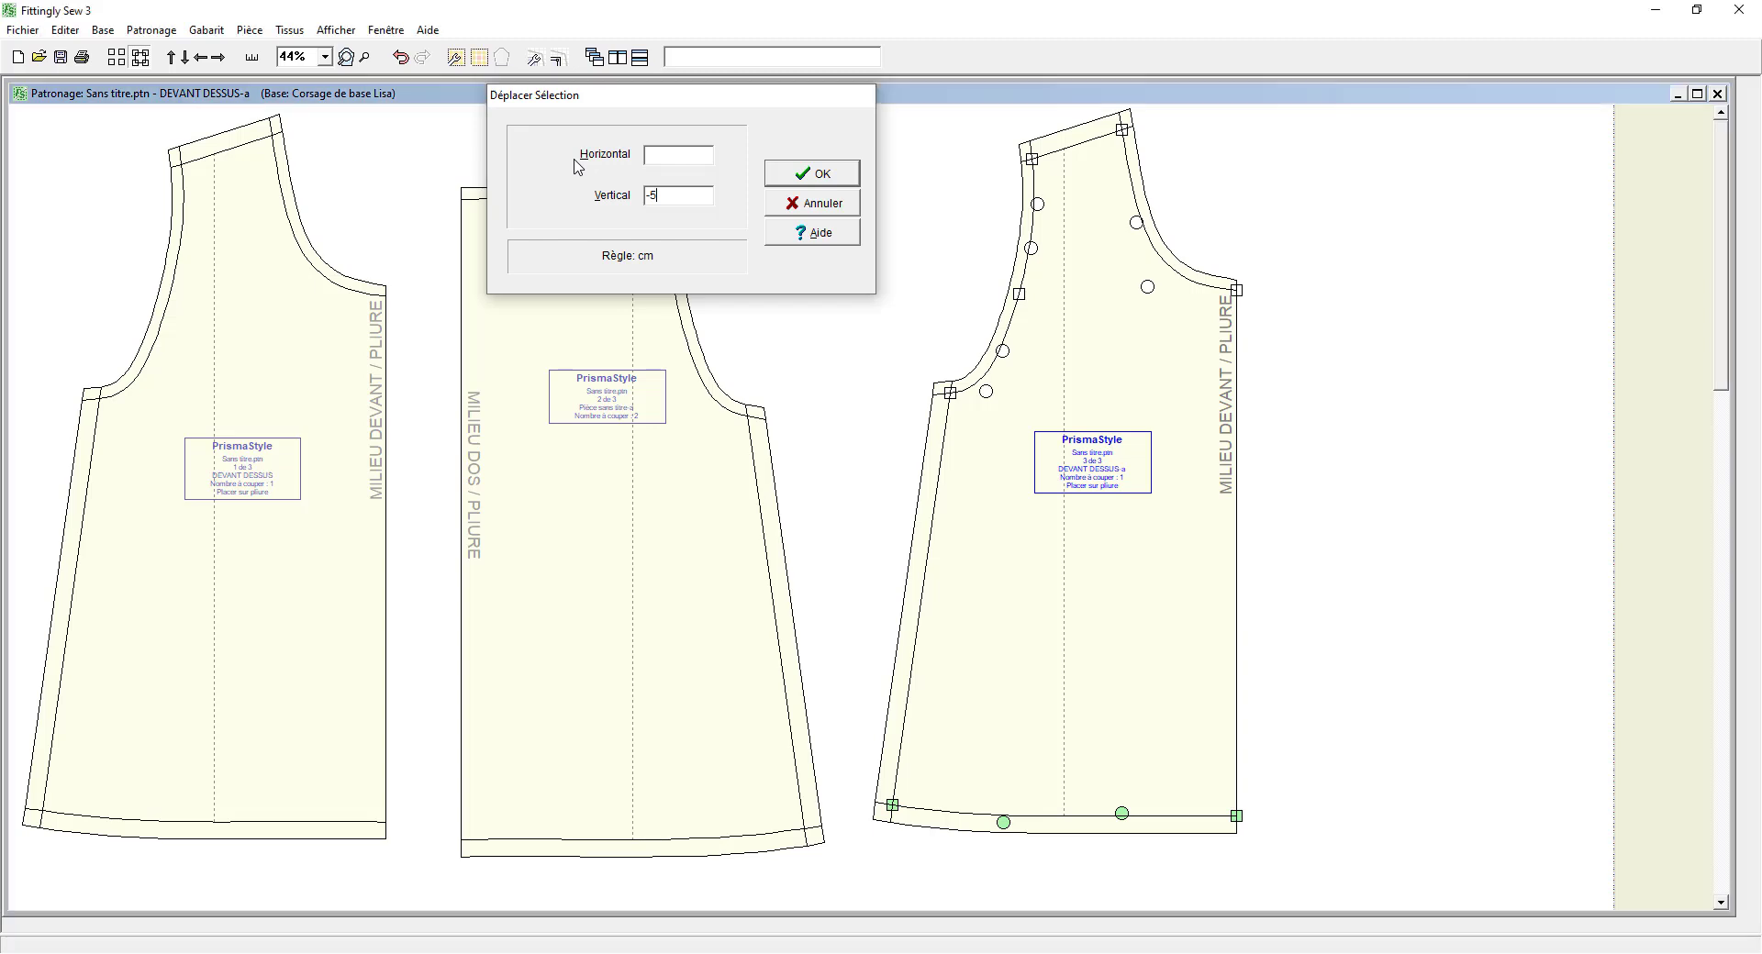
key(Return)
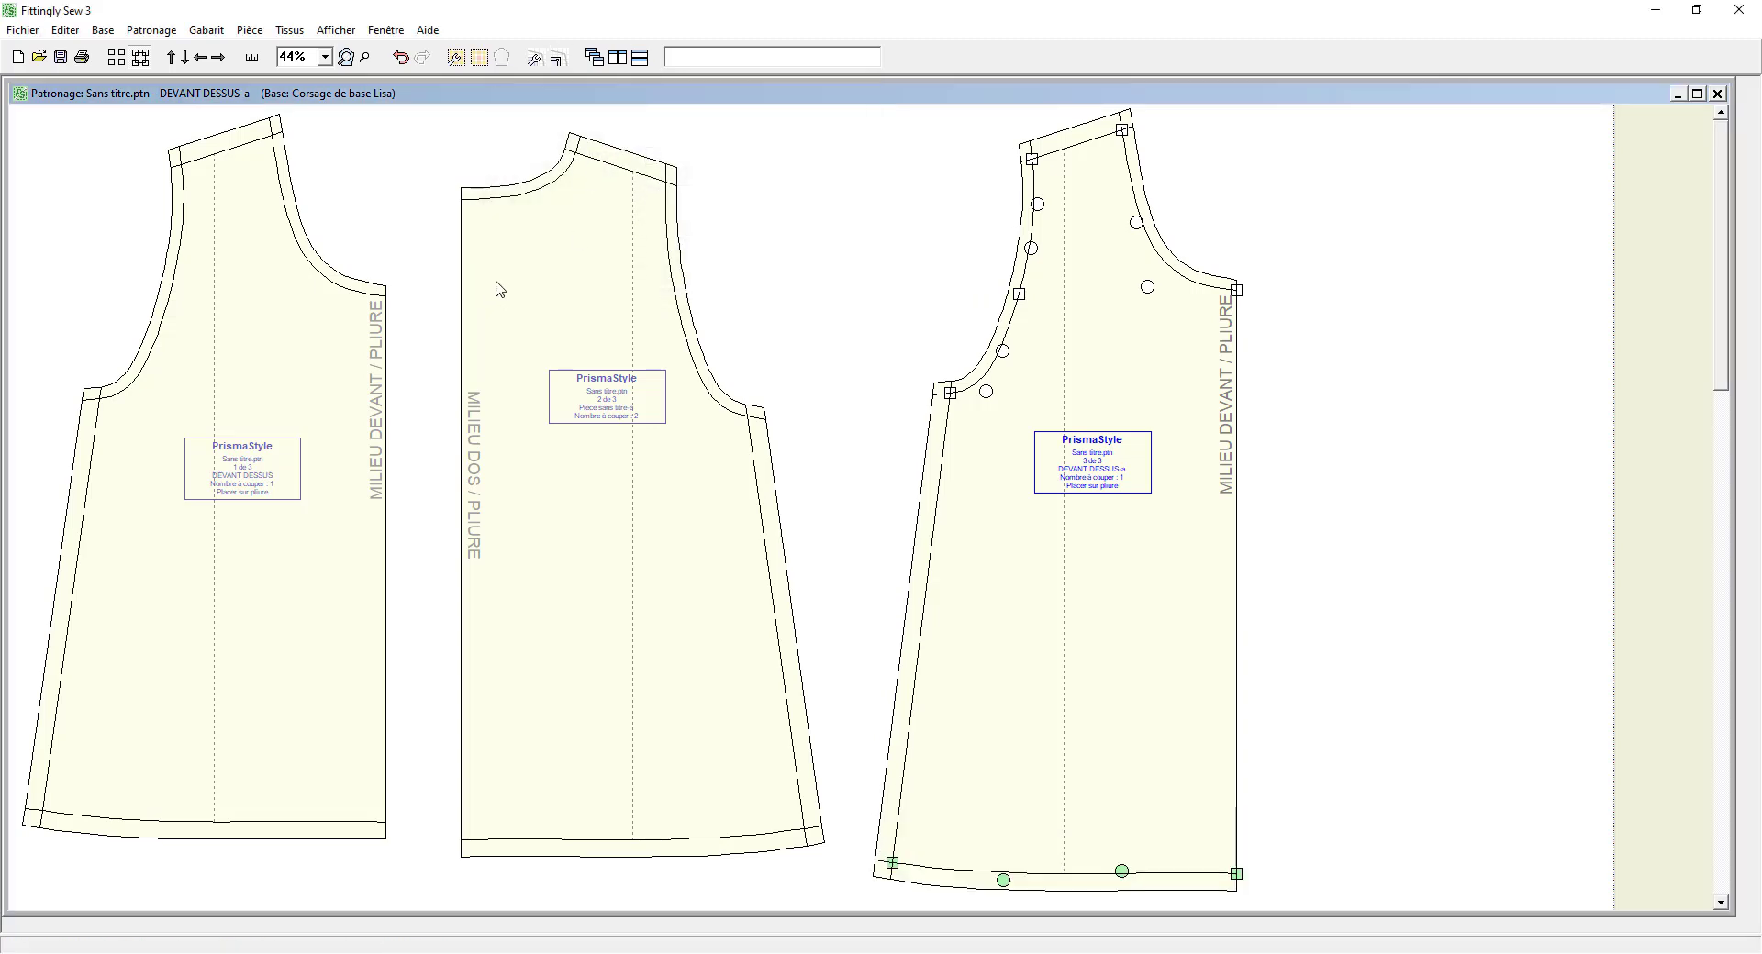
Step: Duplicate the back piece and place the copy beside the lengthened front piece's centre front edge
click(594, 311)
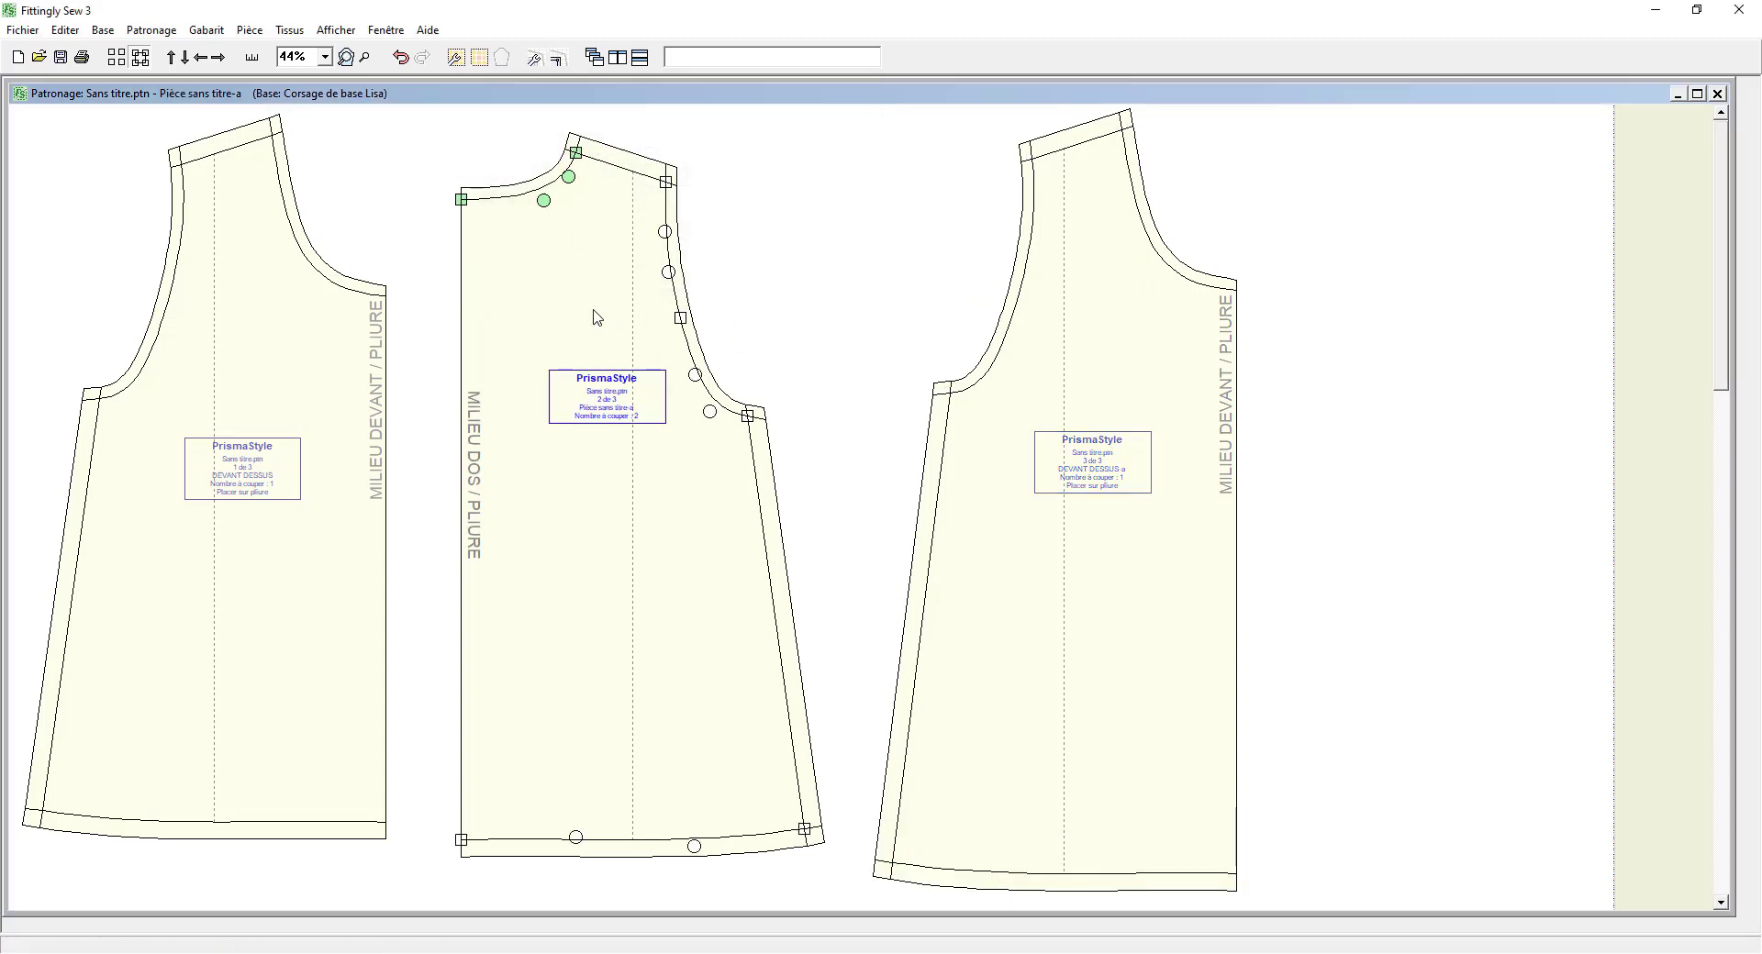
click(250, 31)
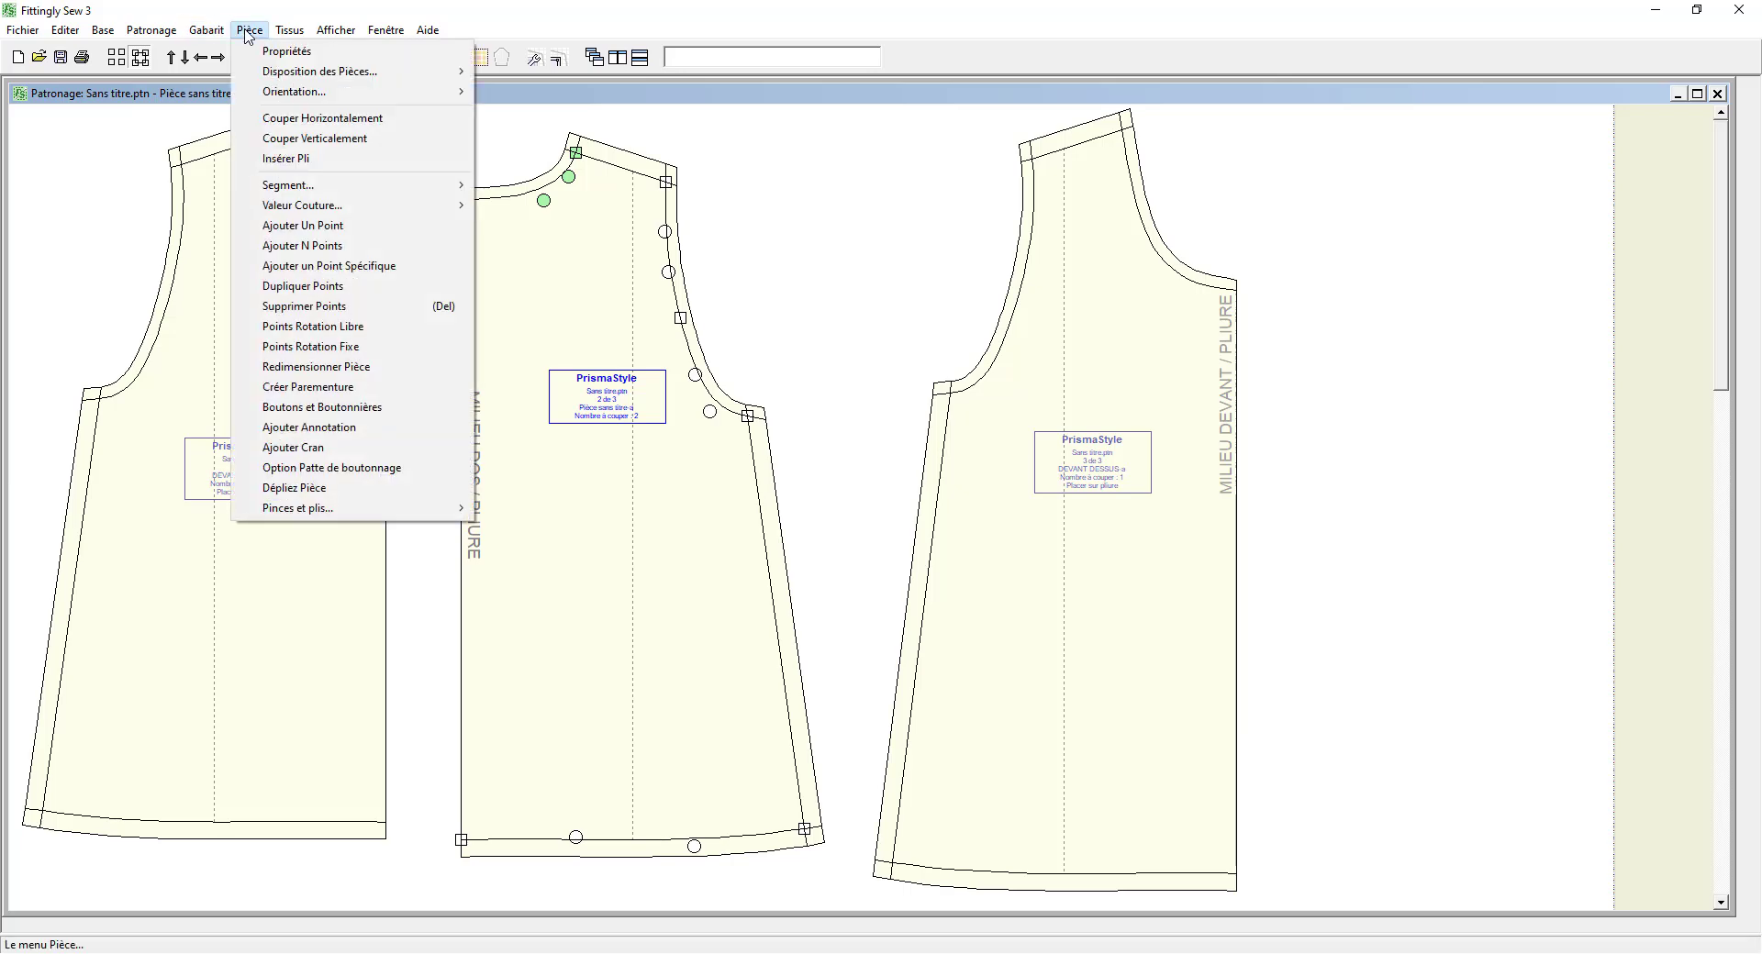
mouse_move(151, 29)
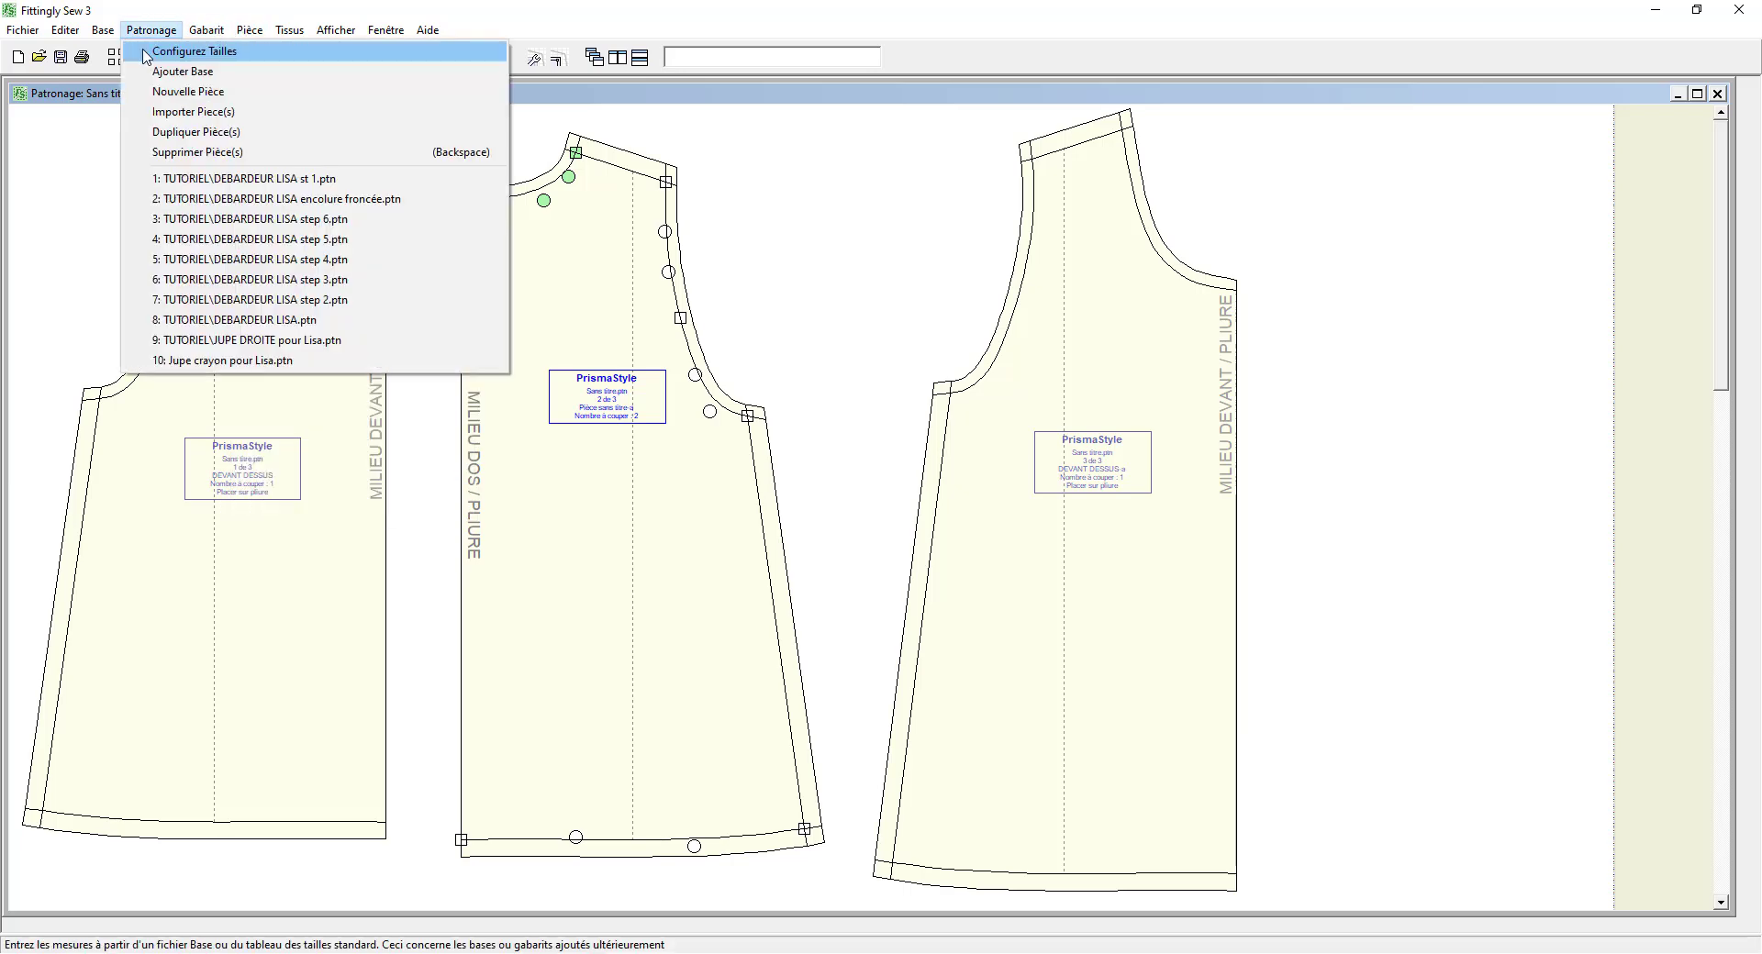
click(154, 131)
drag(551, 291, 1343, 246)
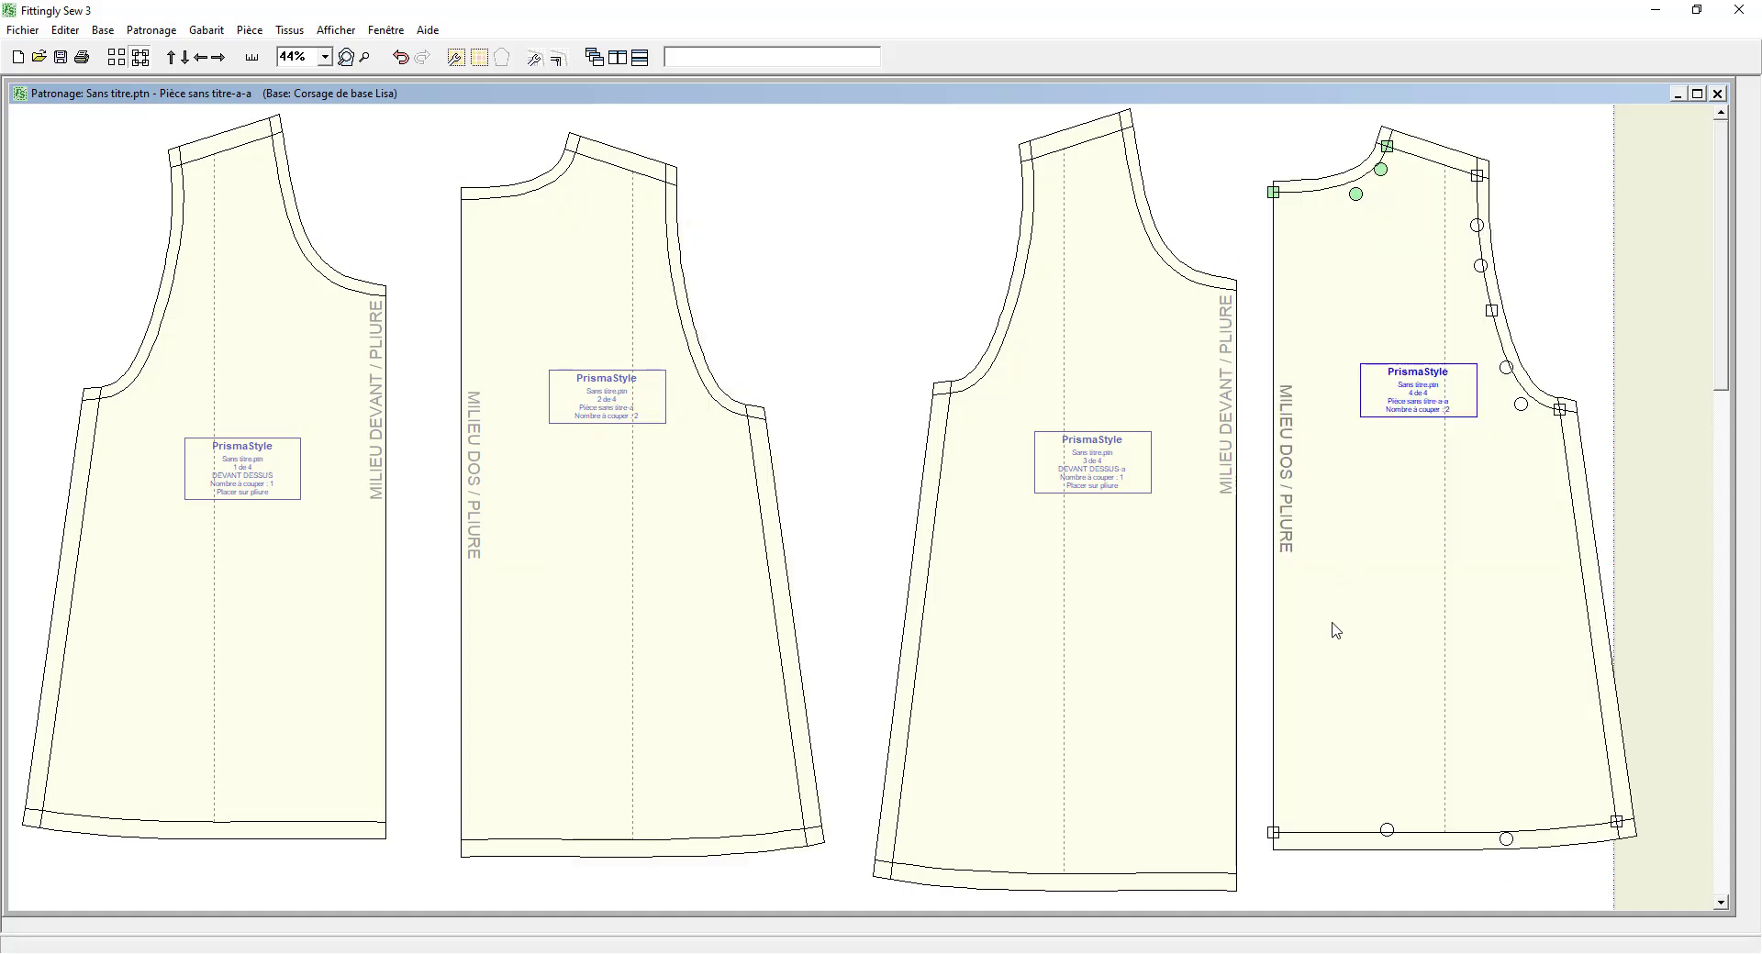
Step: Lengthen the duplicated back piece by moving all its hem points vertically by -5 cm
drag(1257, 799, 1666, 892)
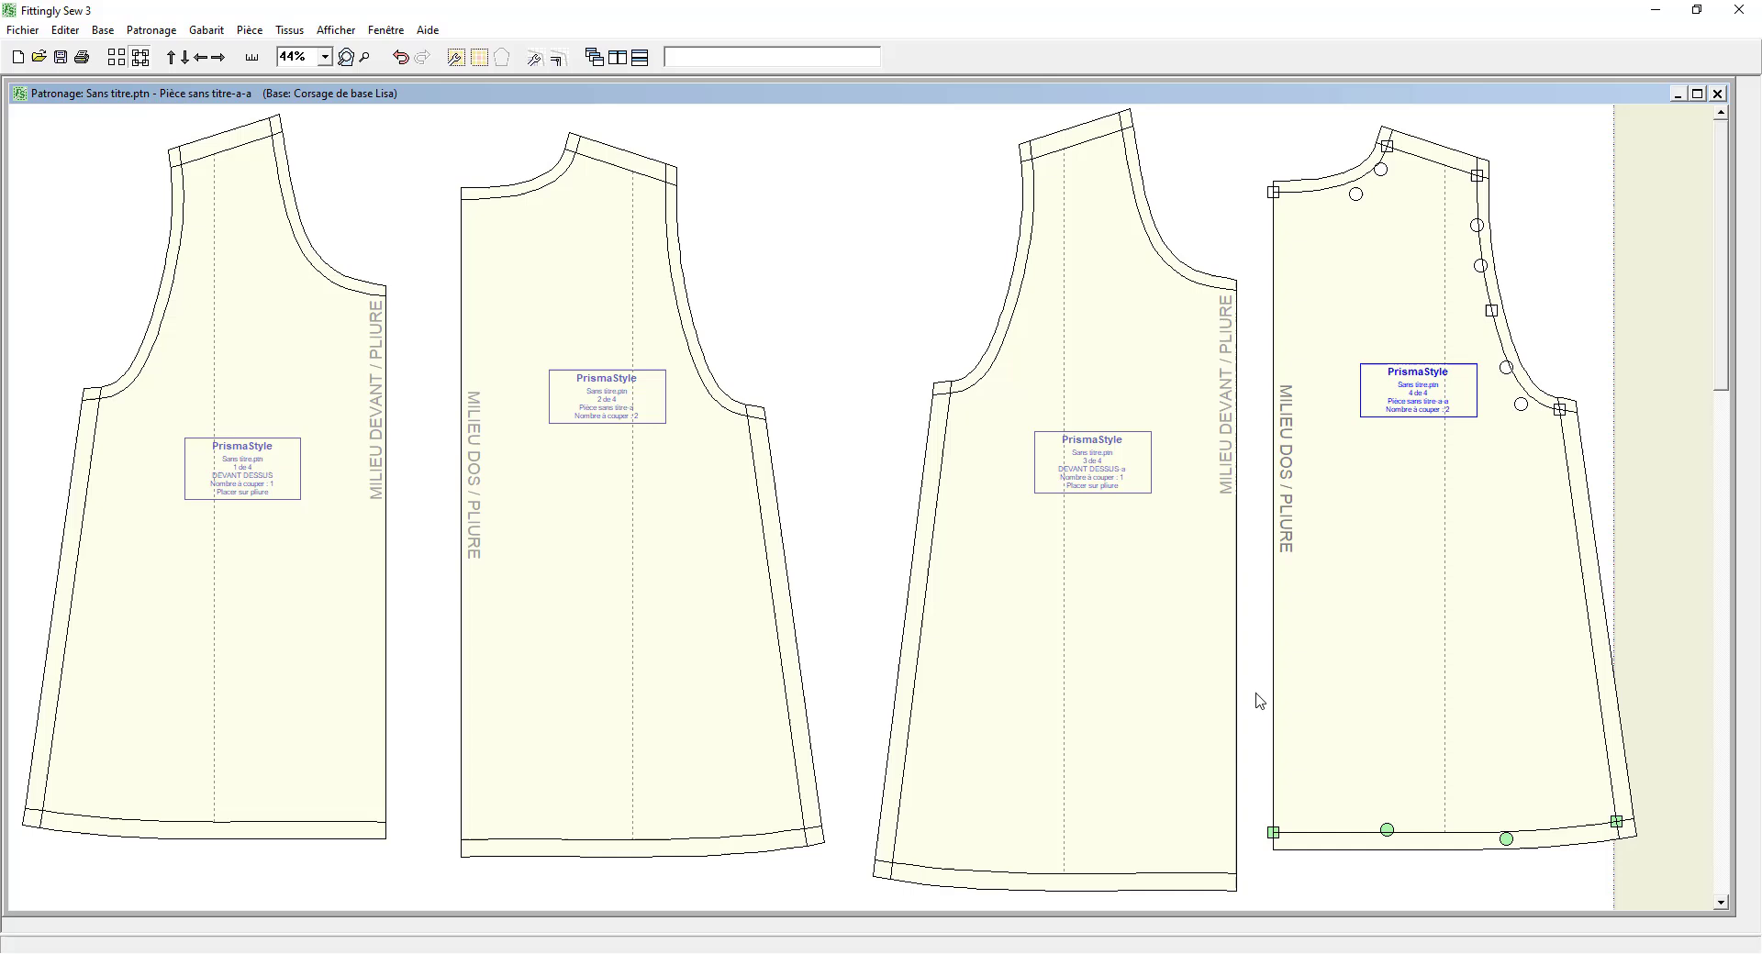
click(73, 29)
click(71, 226)
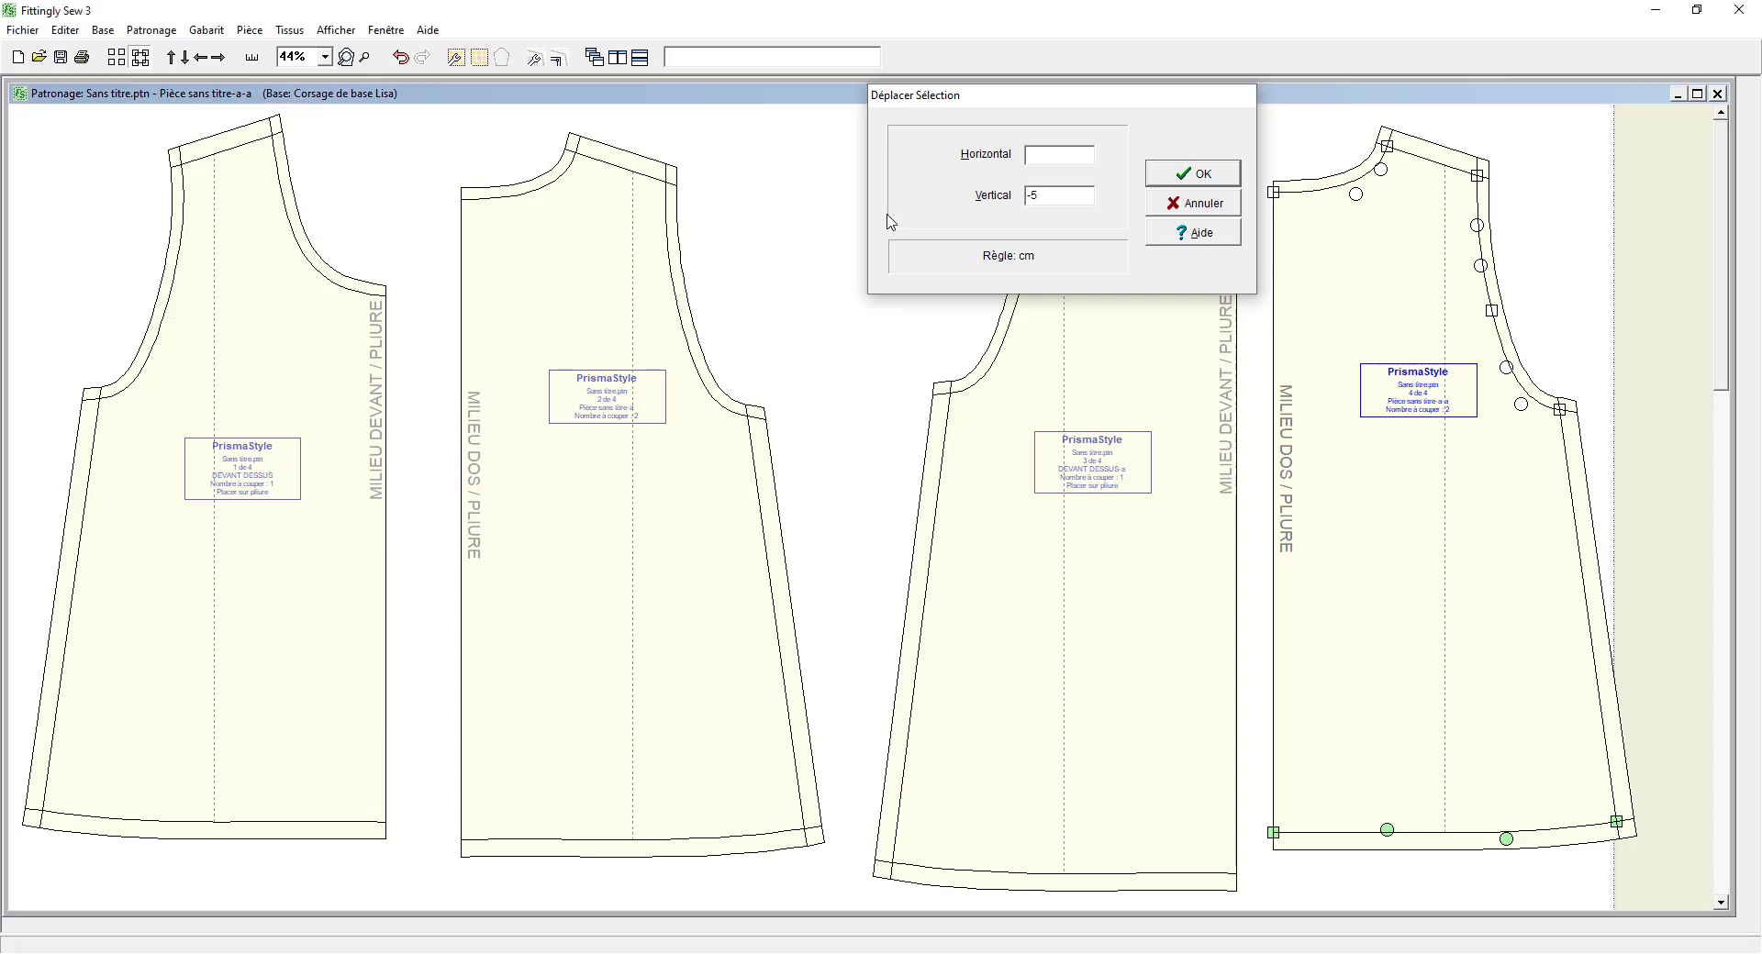
key(Return)
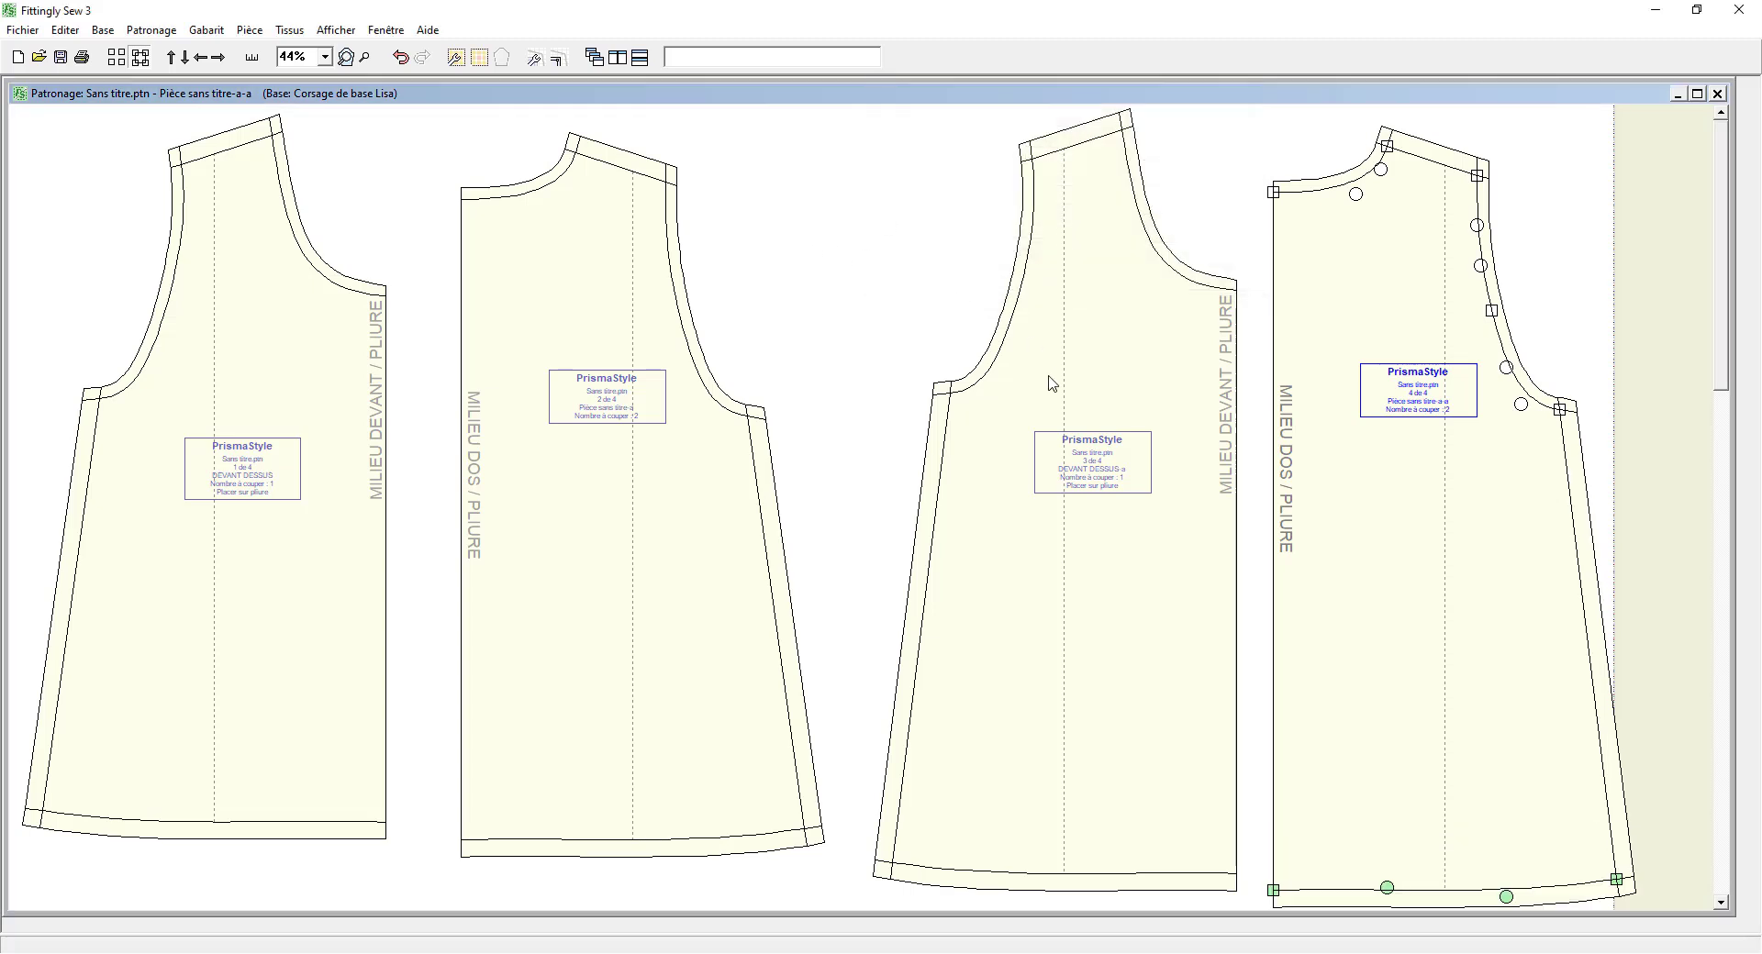
Step: Rename the lengthened front piece as DEVANT DESSOUS
click(1068, 462)
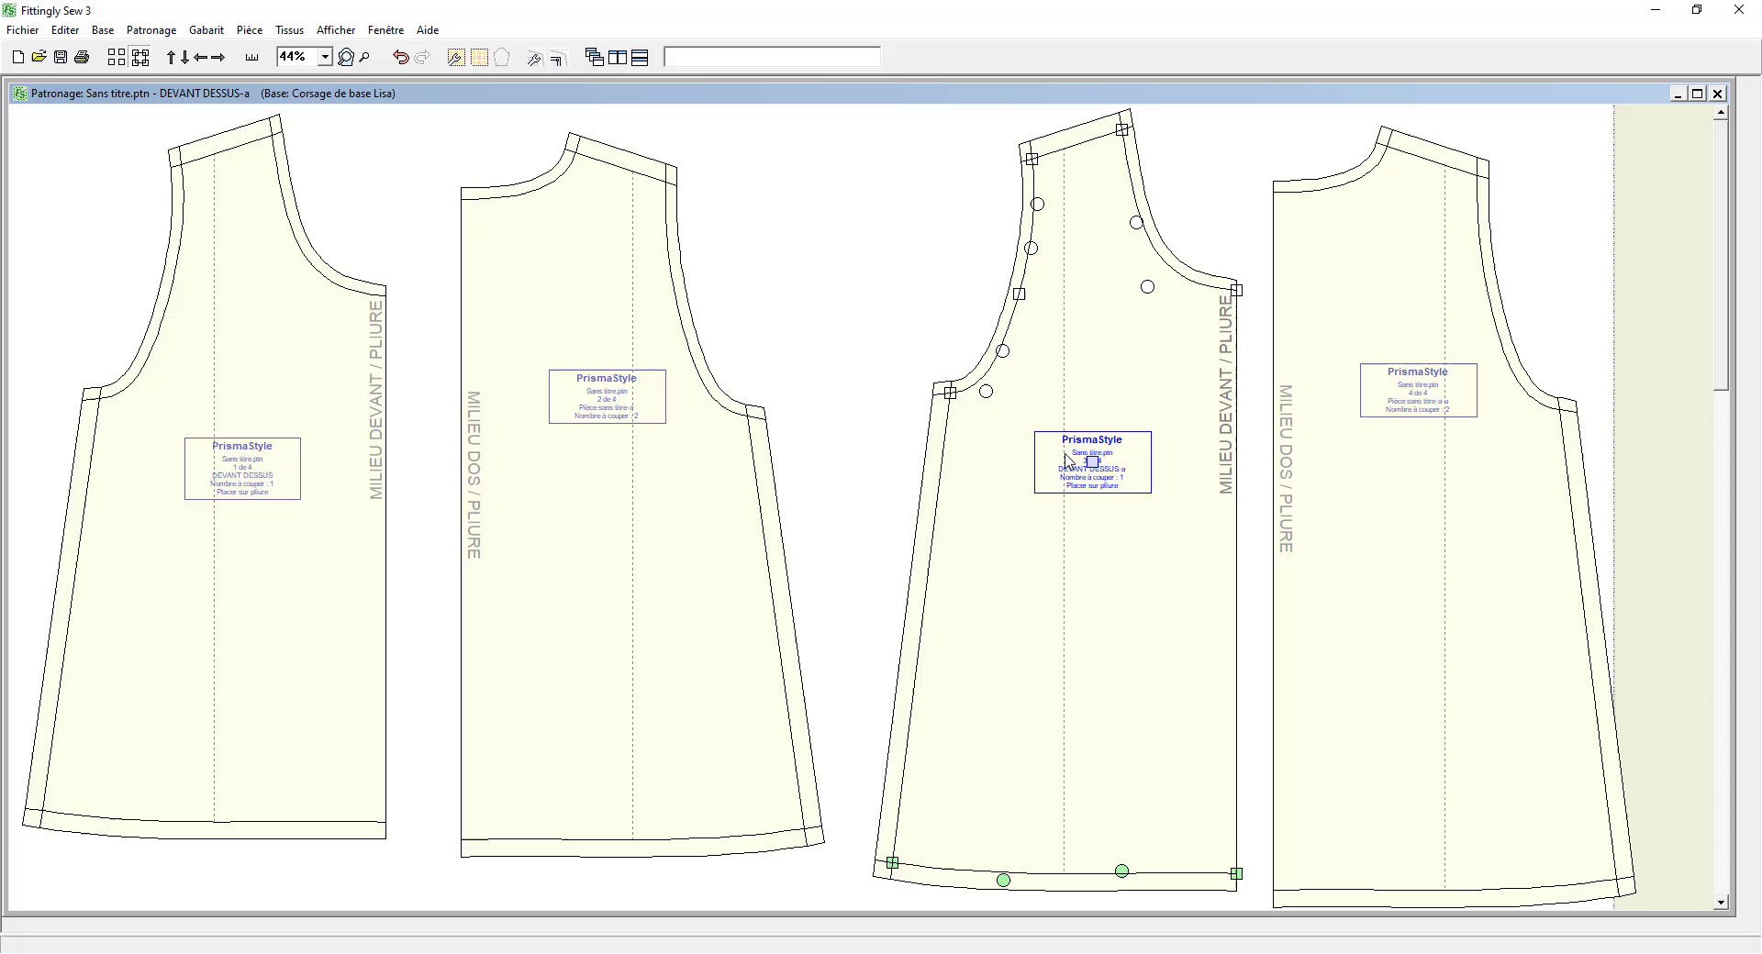
click(250, 29)
click(294, 48)
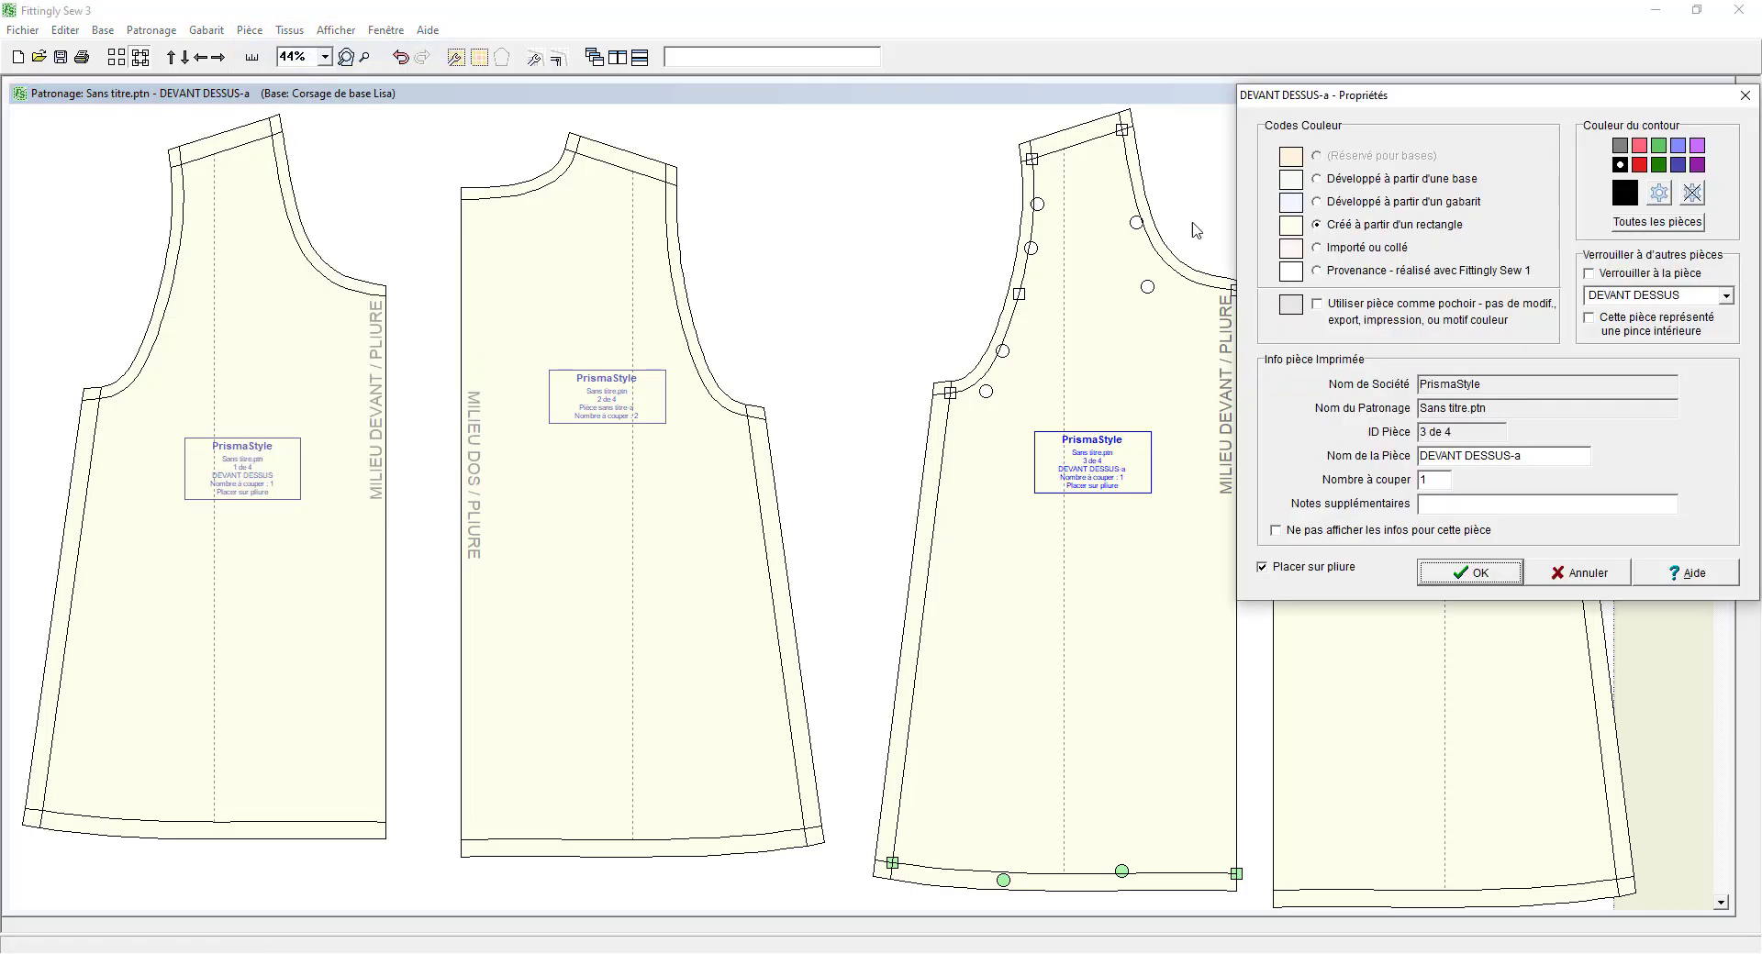
click(1524, 455)
click(1469, 580)
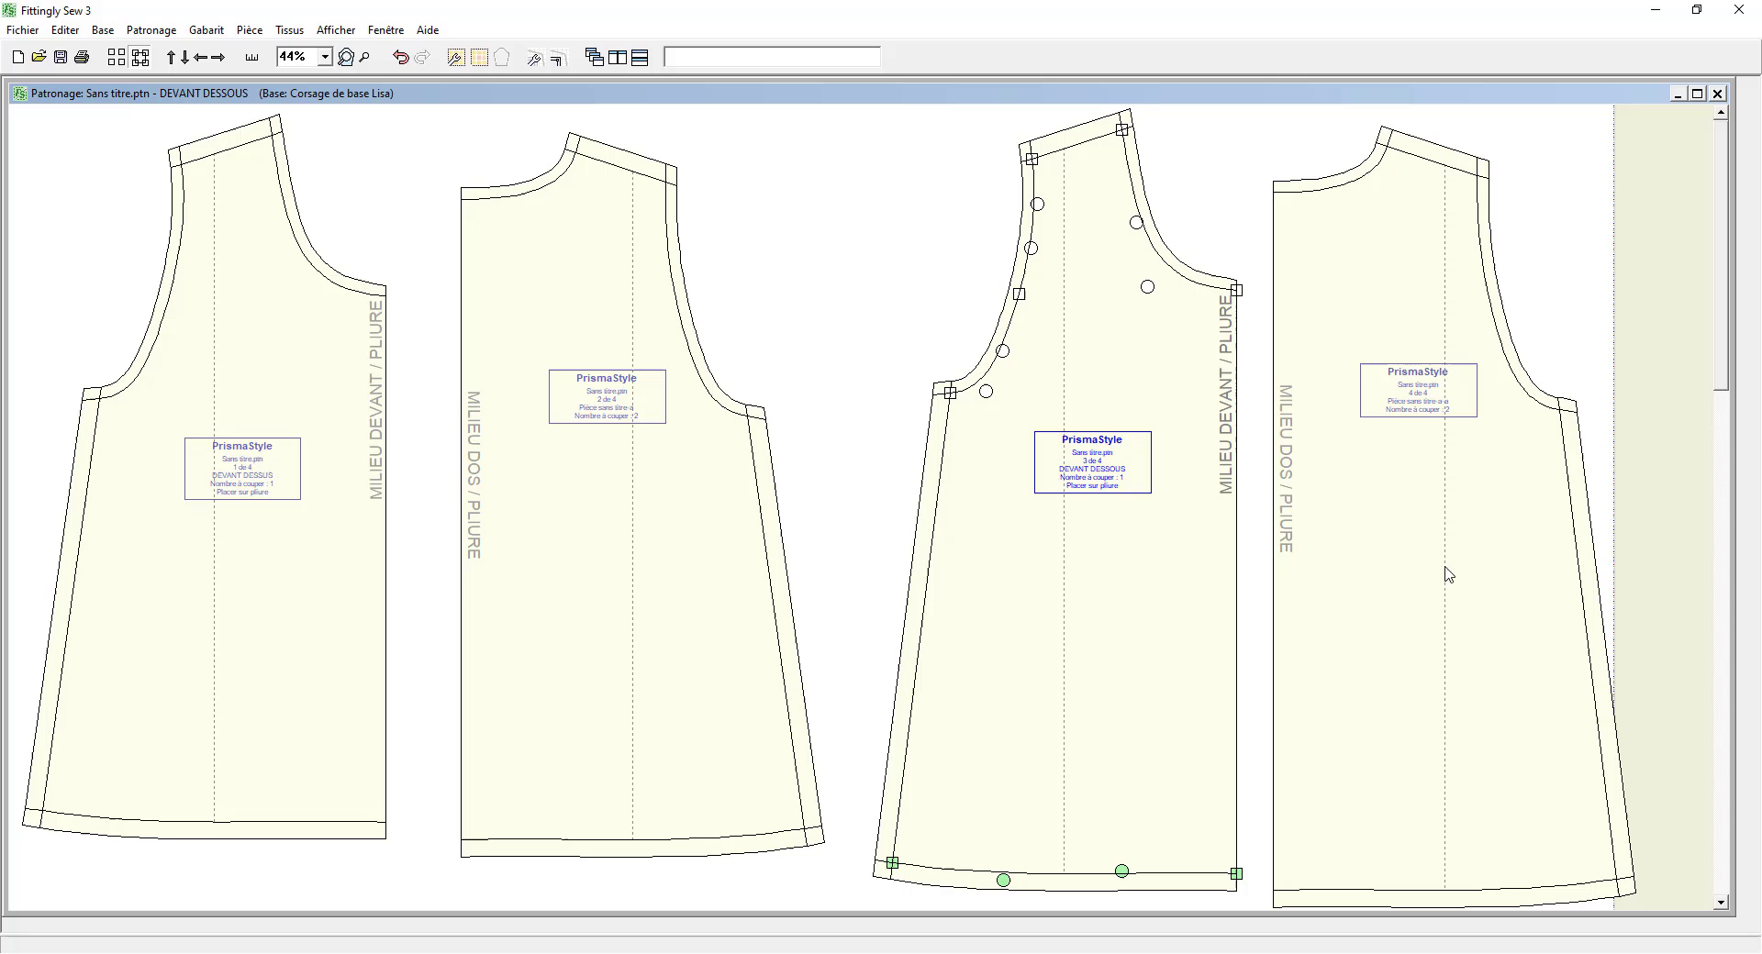
Step: Name the lengthened back piece DOS DESSOUS, with 1 to cut and placed on the fold
click(1382, 459)
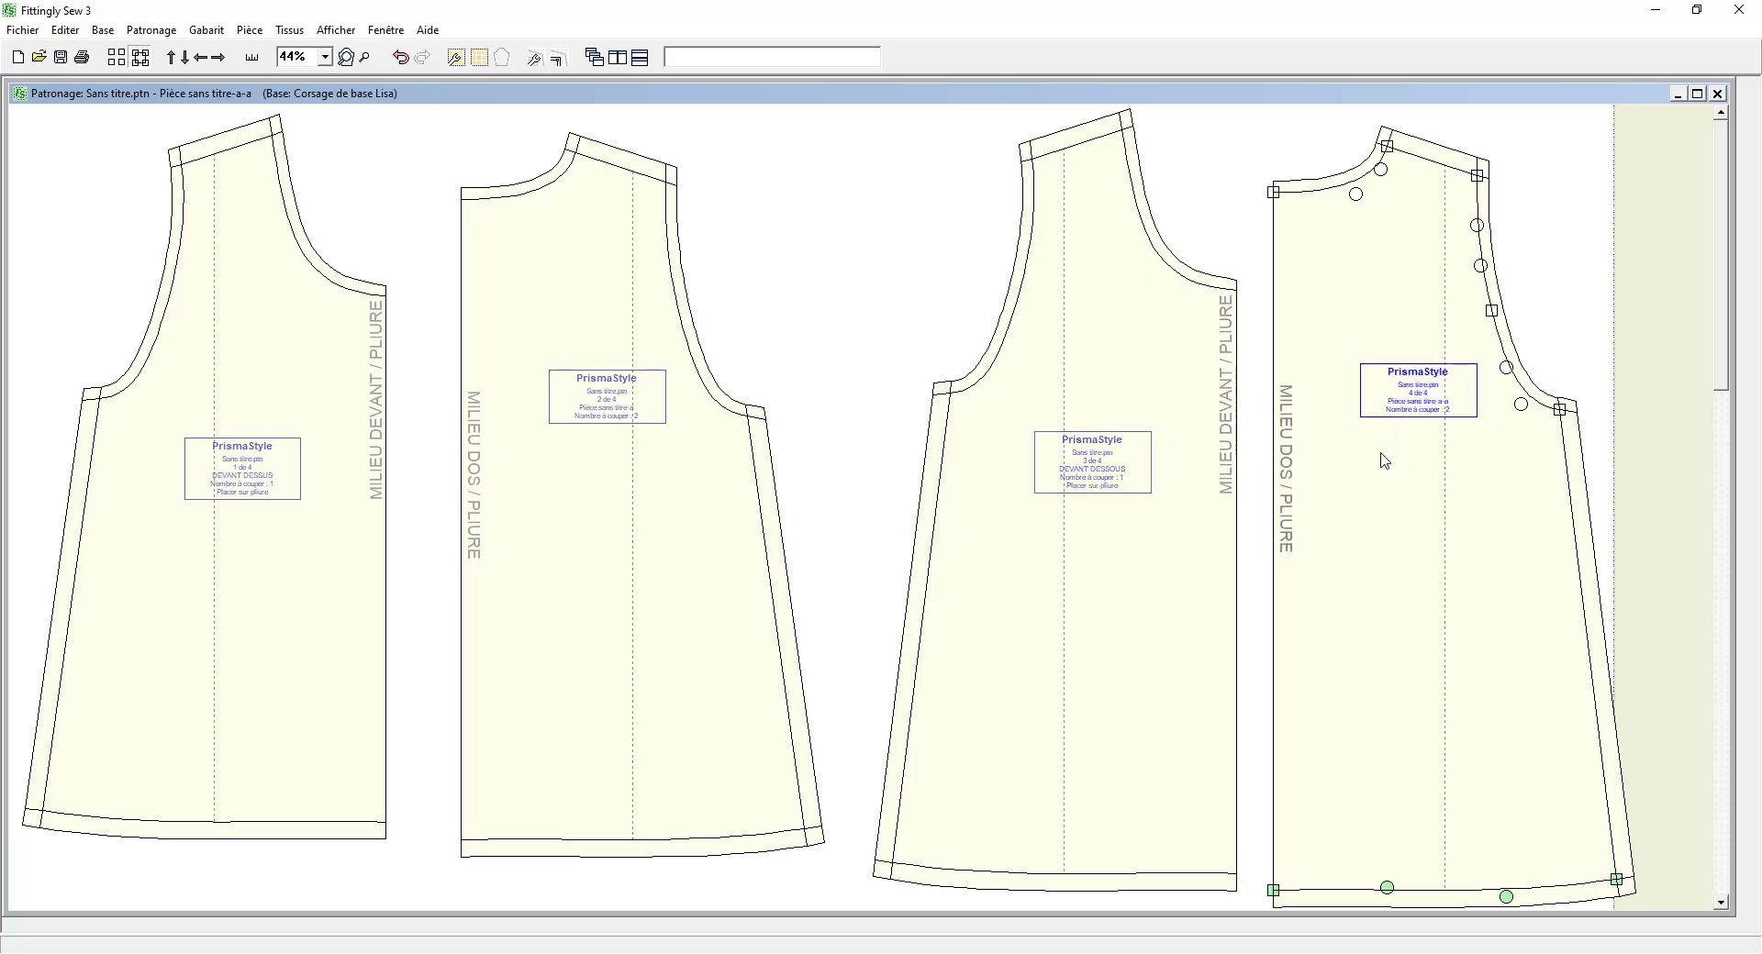
click(250, 29)
click(246, 56)
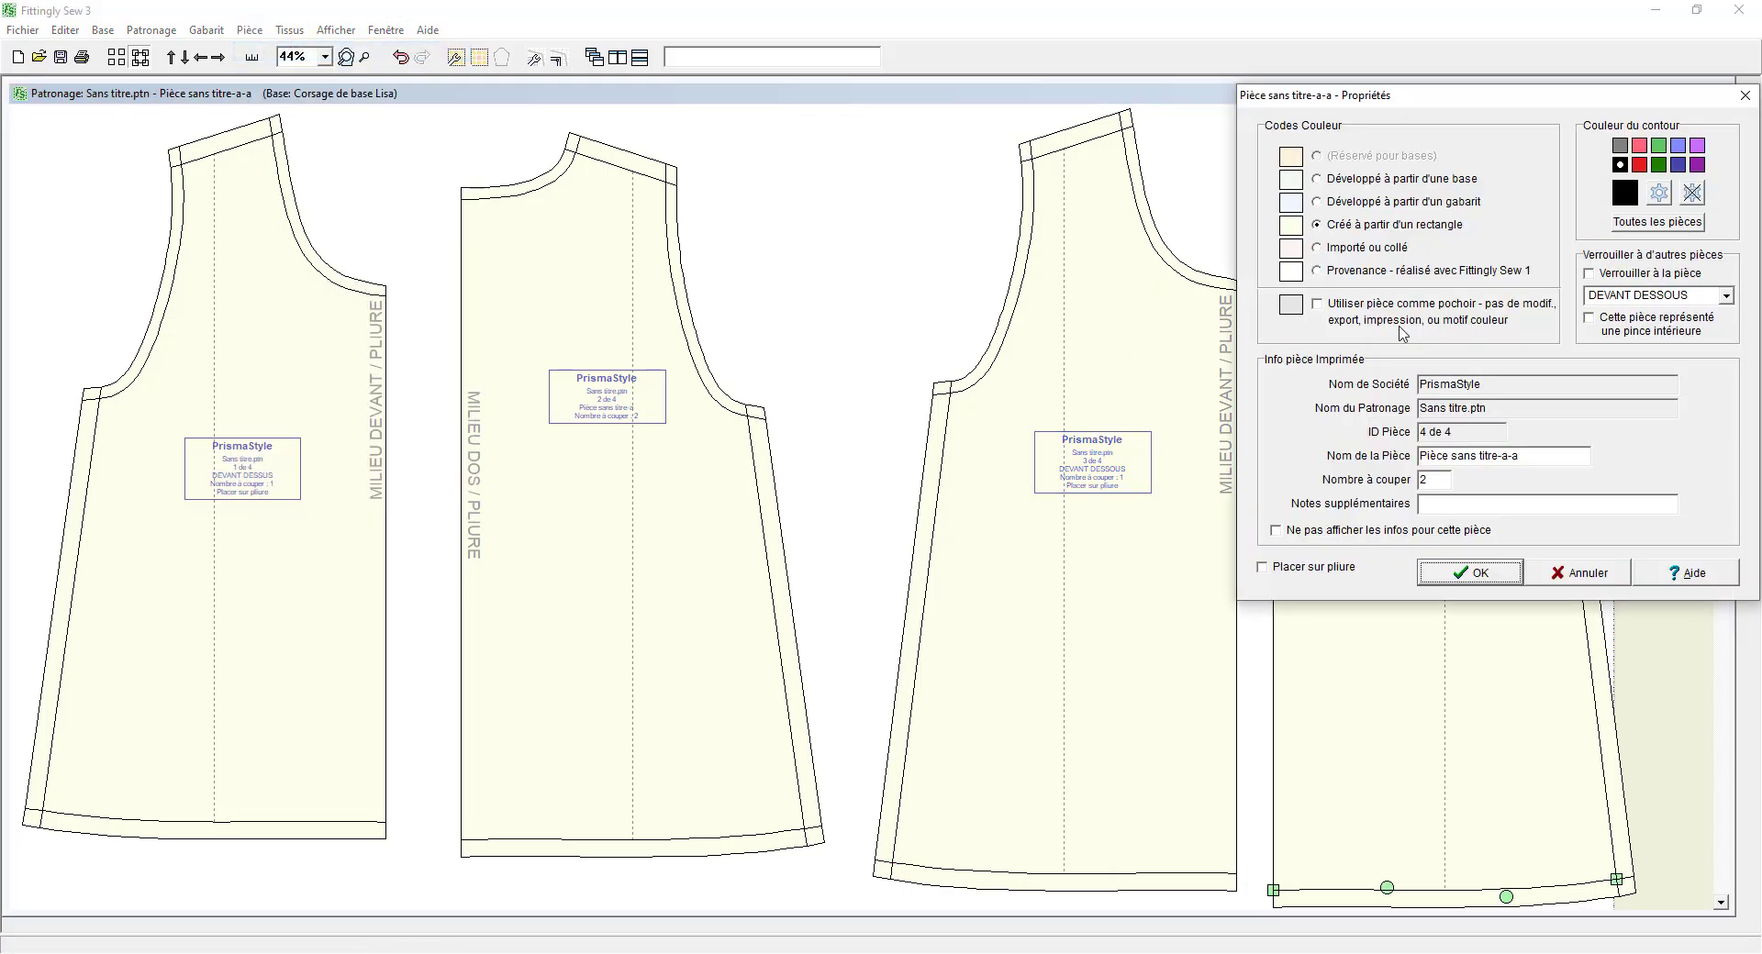
drag(1524, 456, 1413, 445)
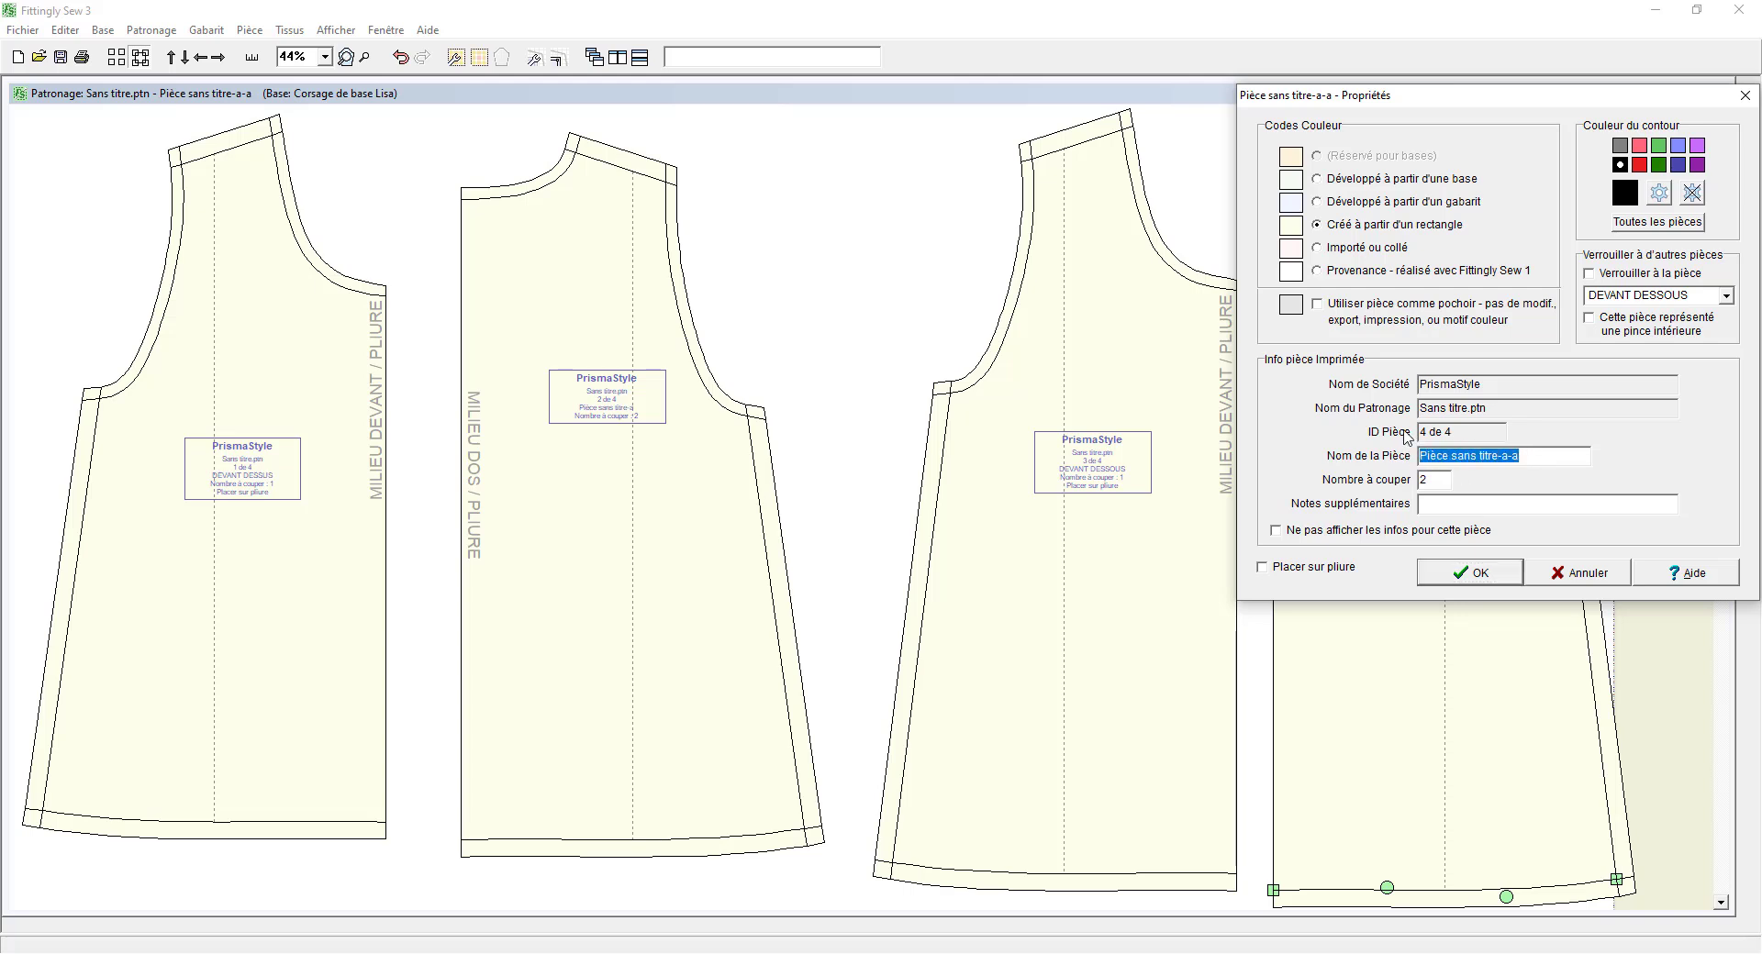
text(DOS )
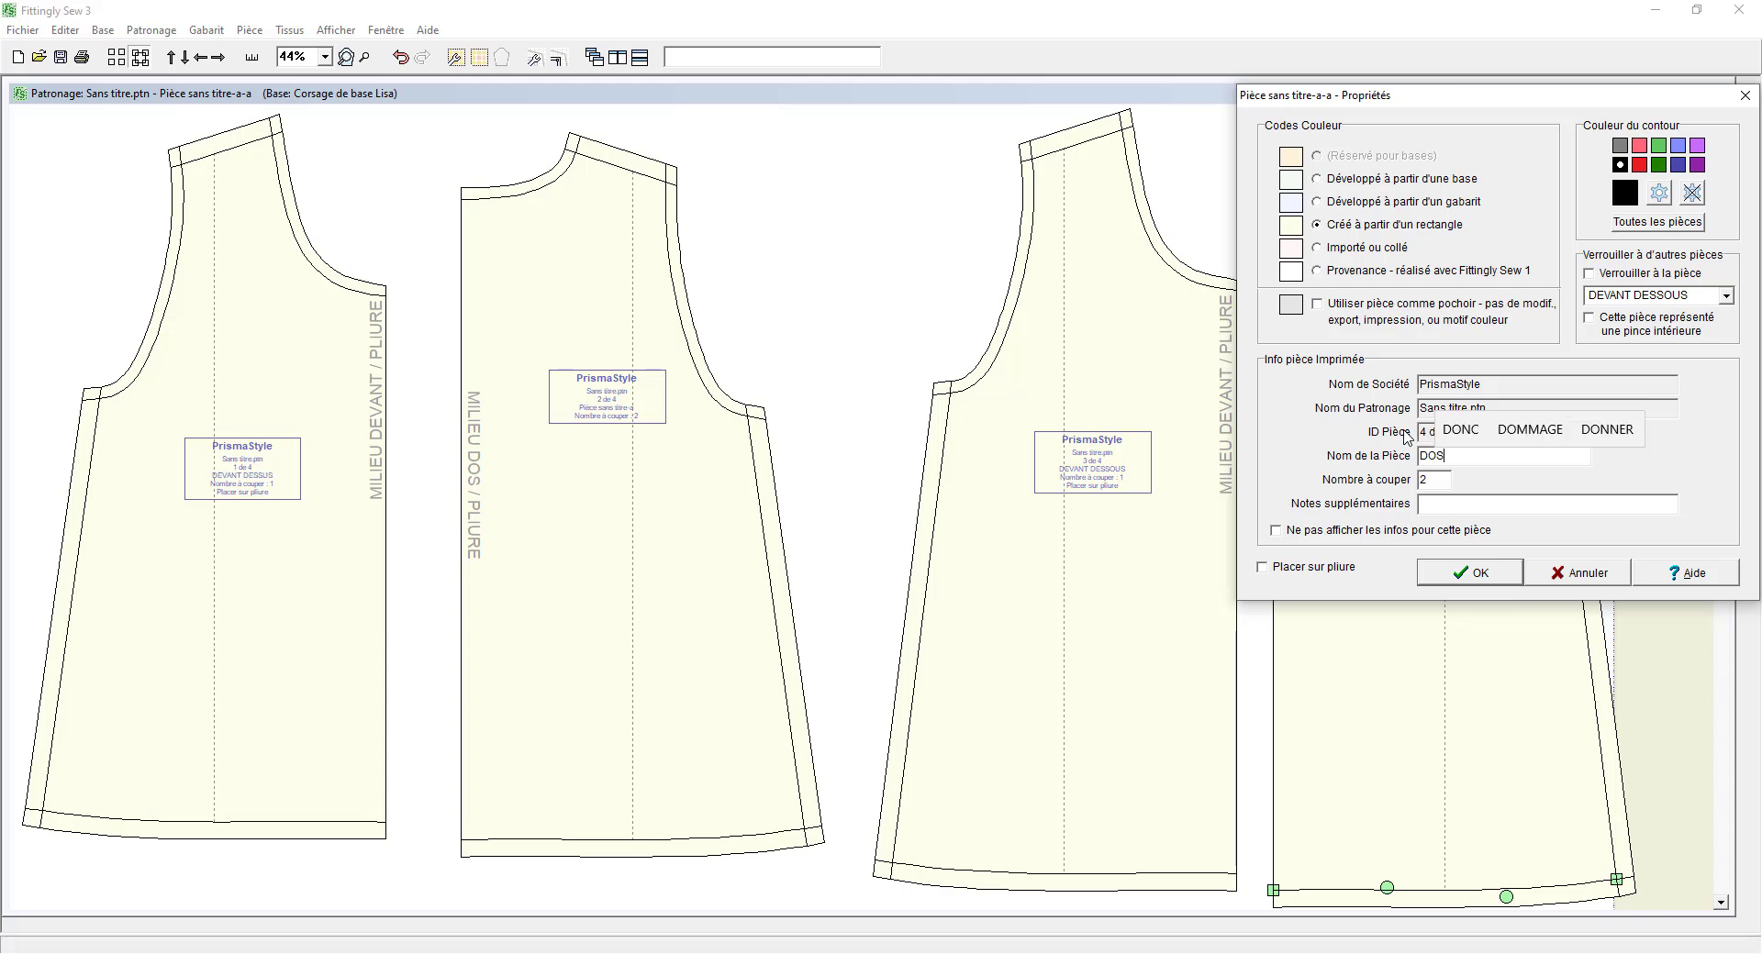
text(DESSOUS)
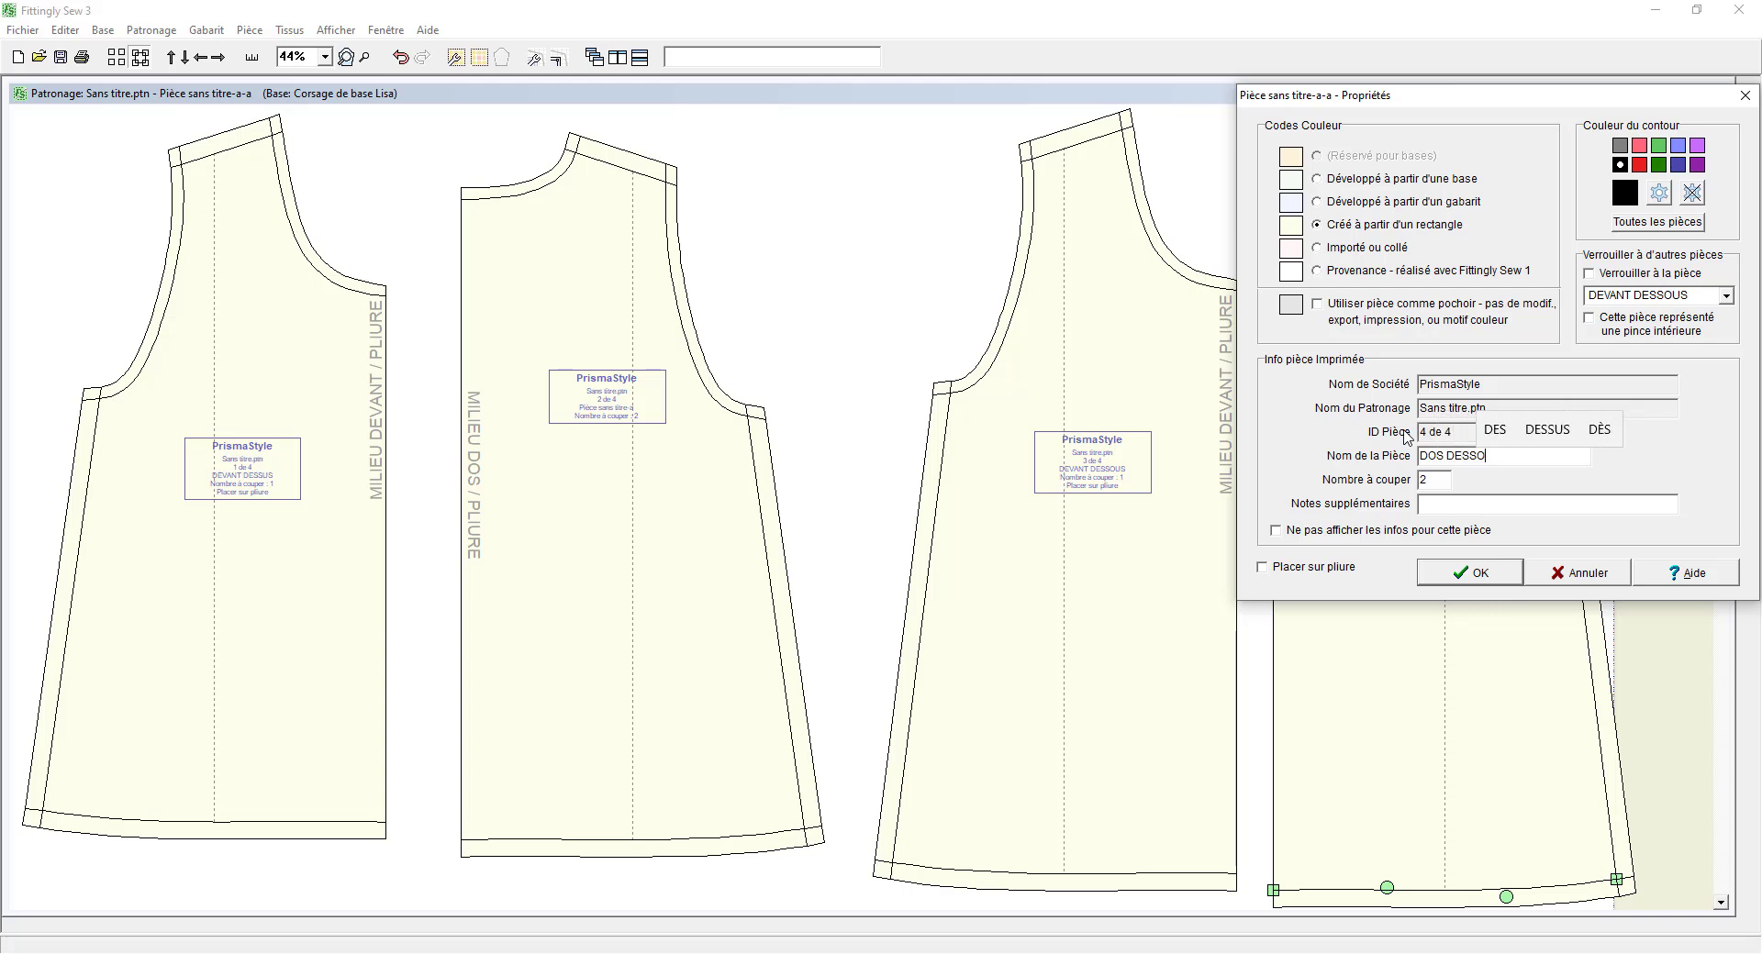
click(1424, 479)
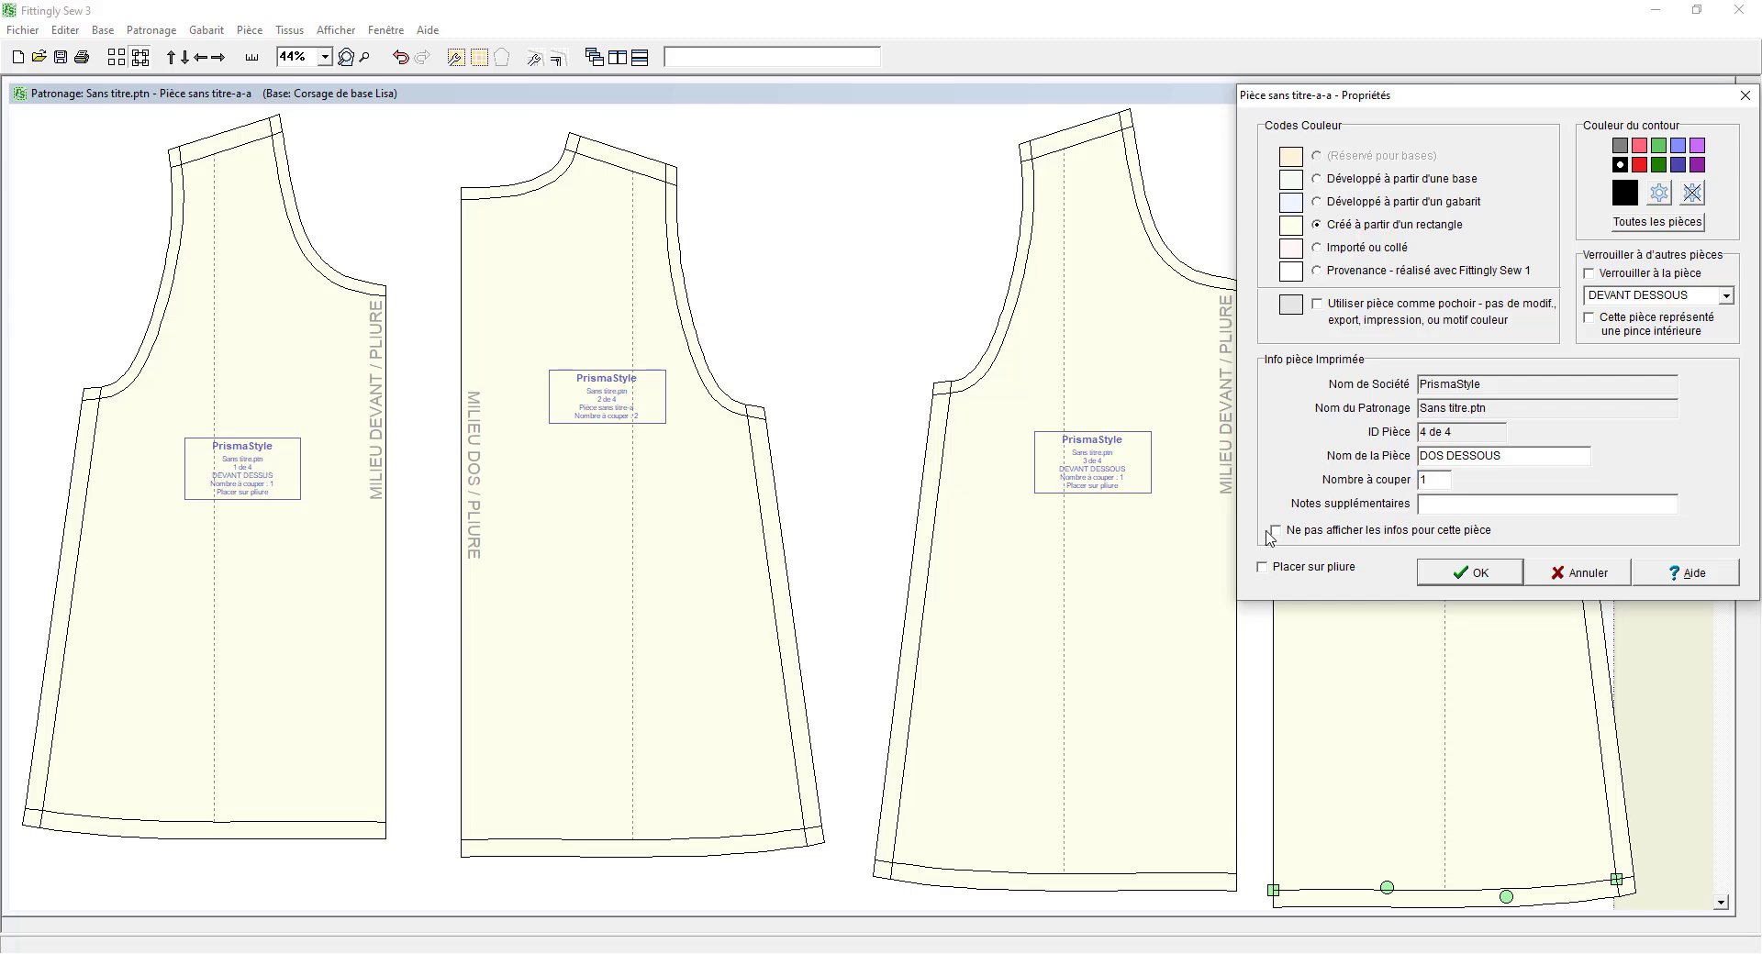
click(1261, 568)
click(1436, 577)
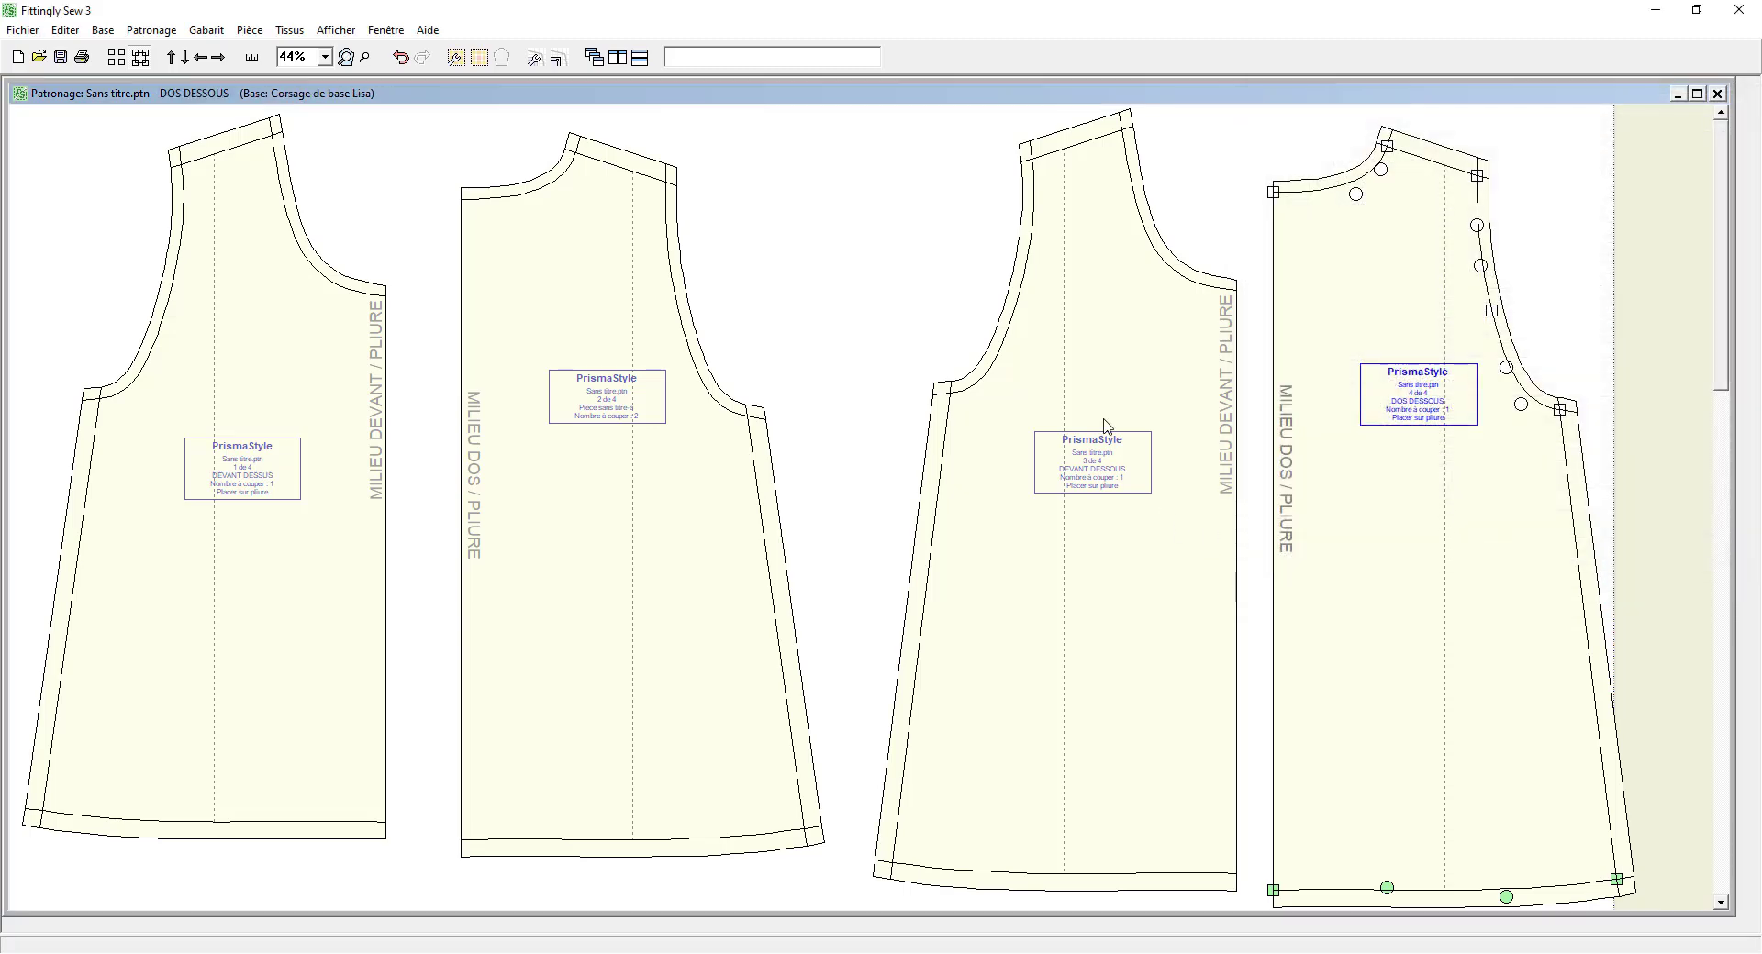
Step: Name the shorter back piece DOS DESSUS, with 1 to cut and placed on the fold
click(657, 463)
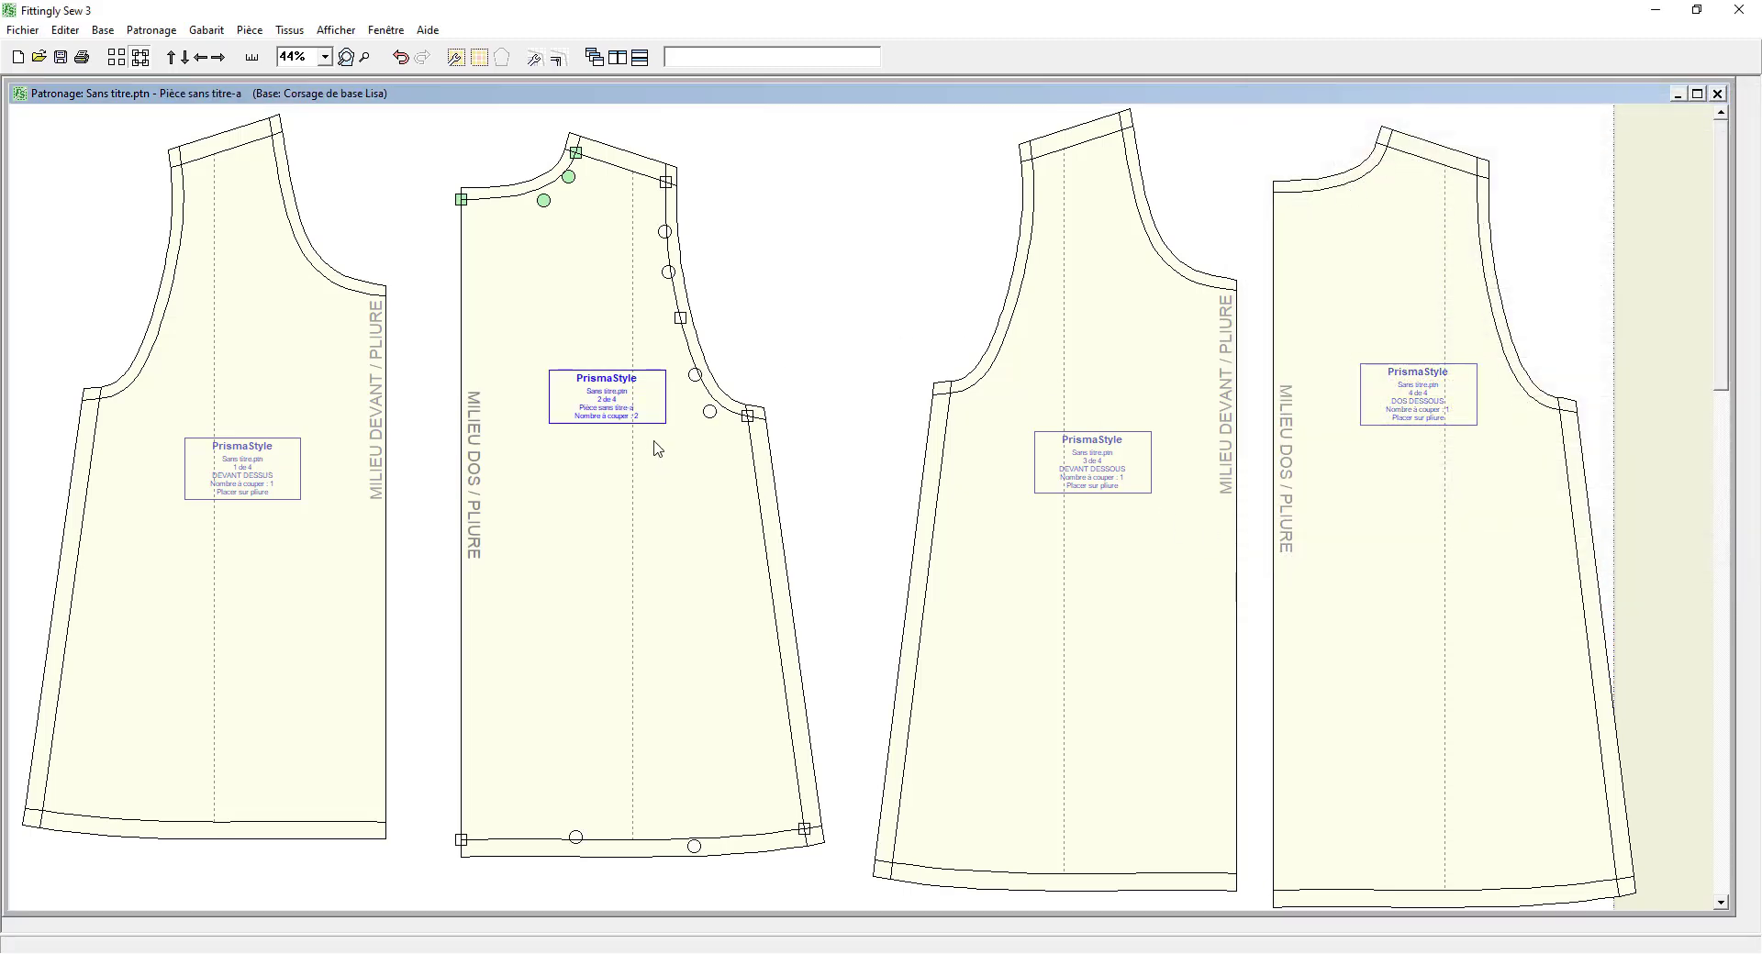
click(245, 30)
click(285, 51)
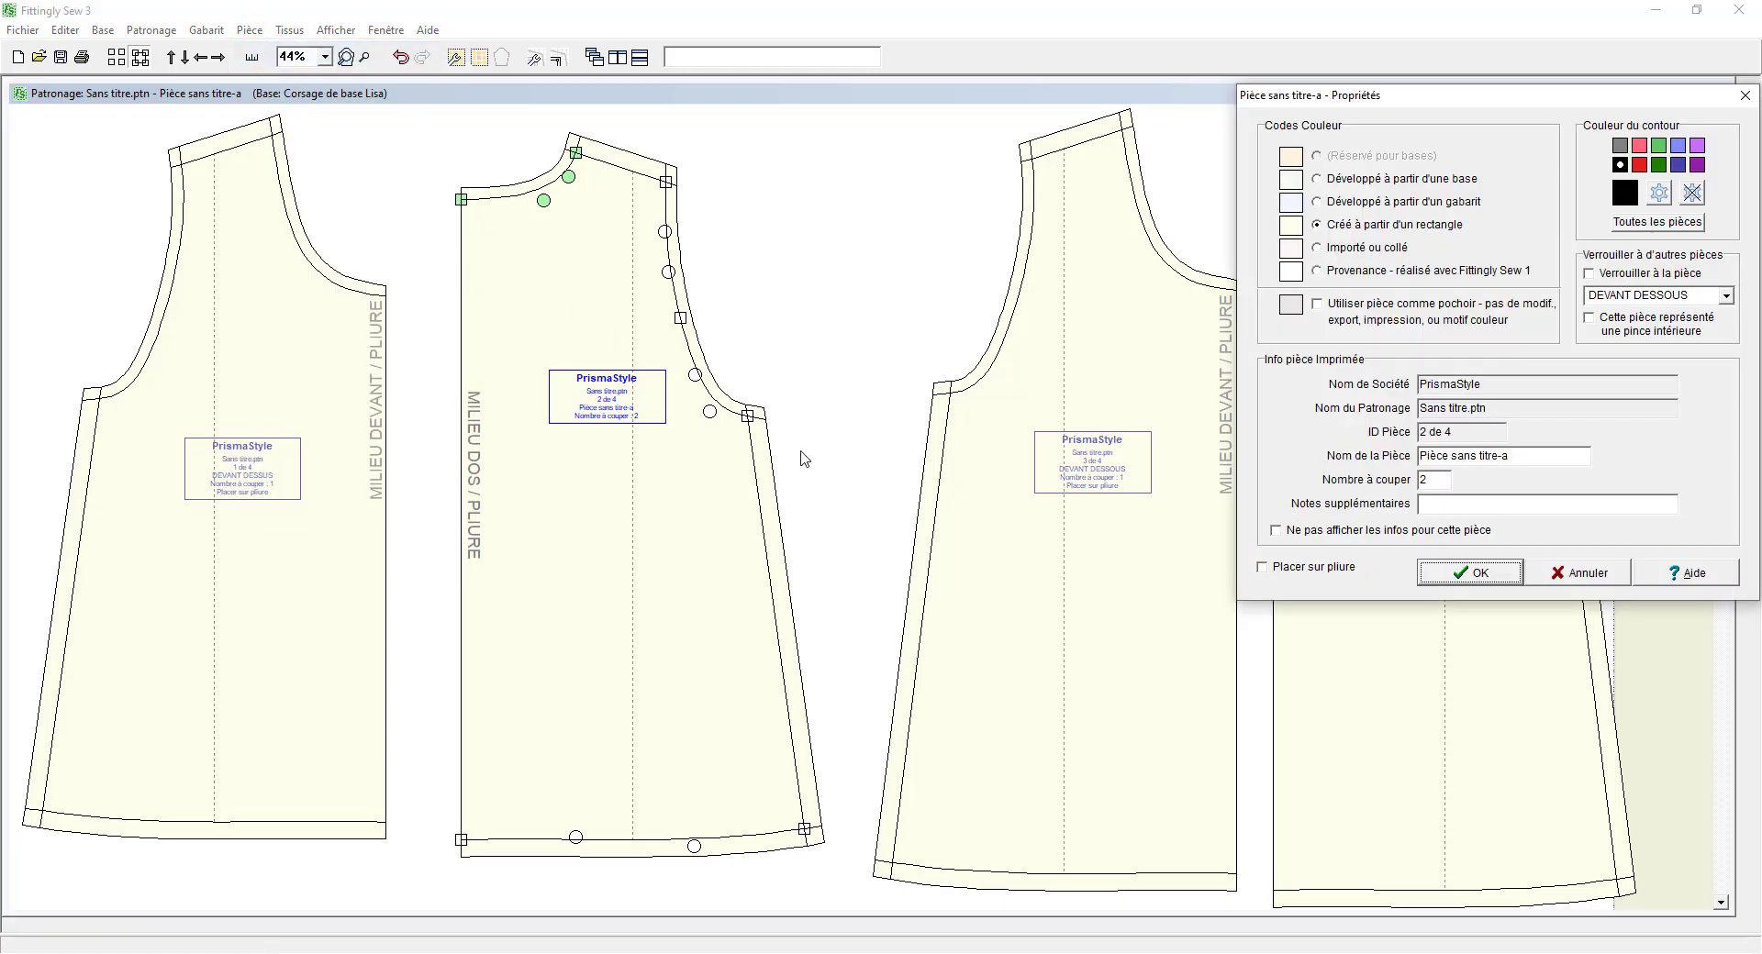
drag(1510, 456, 1356, 459)
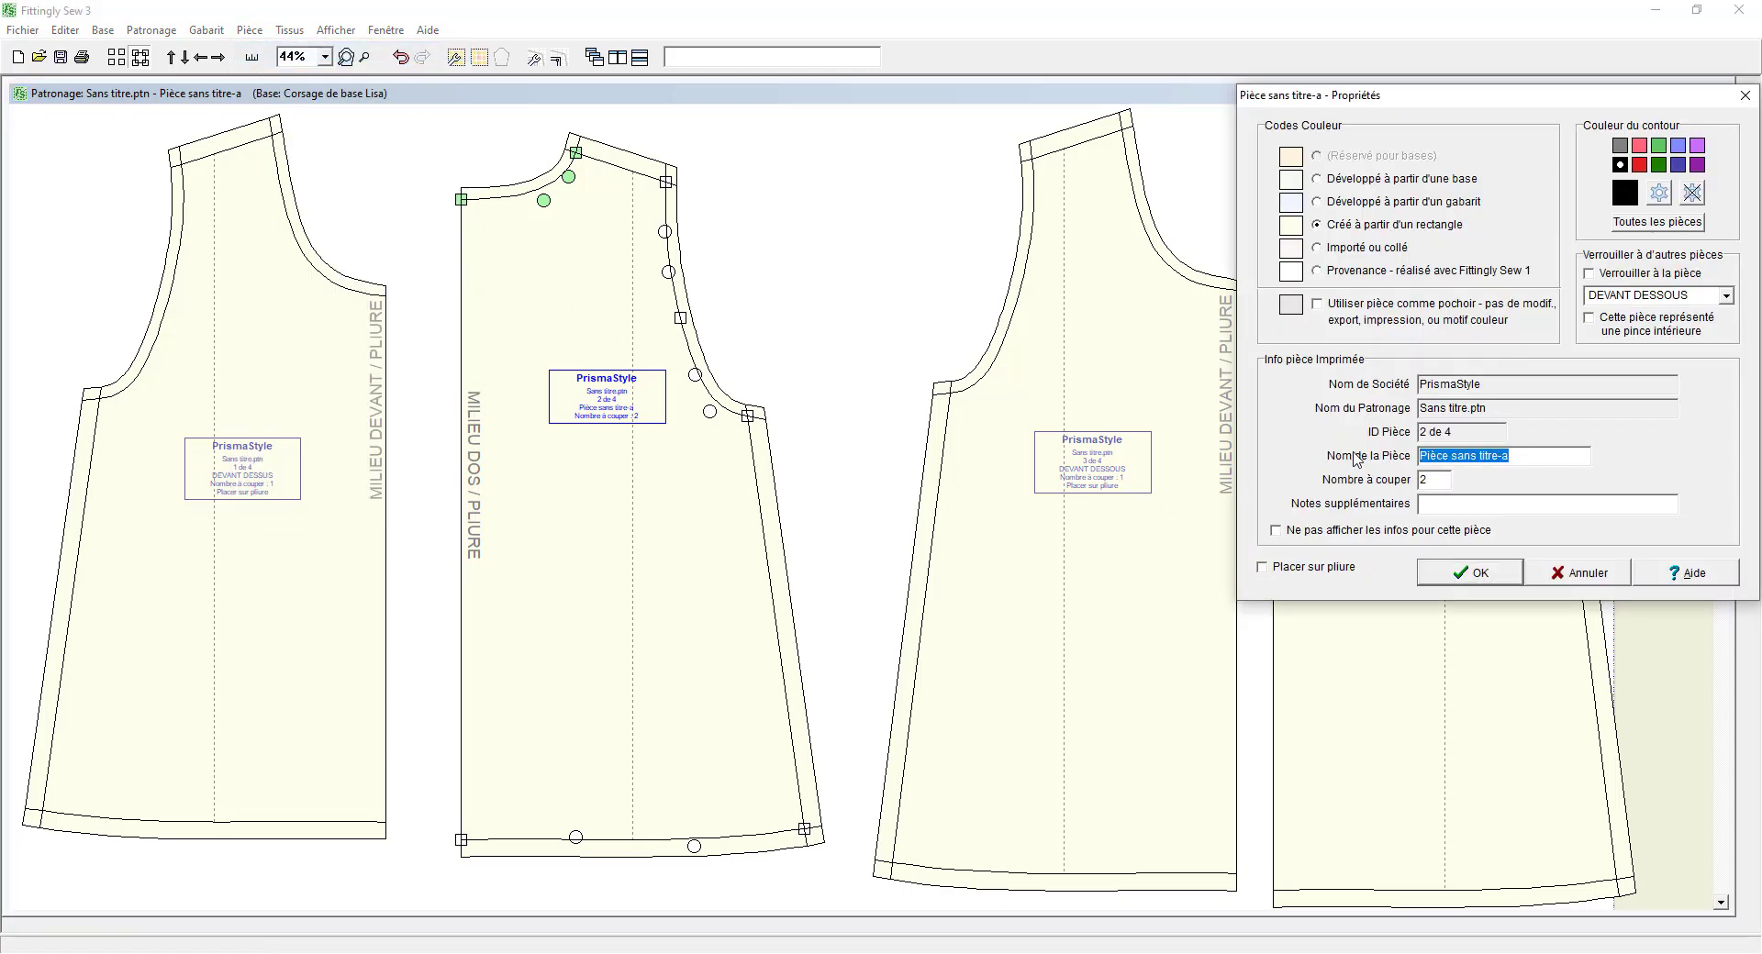
text(DOS)
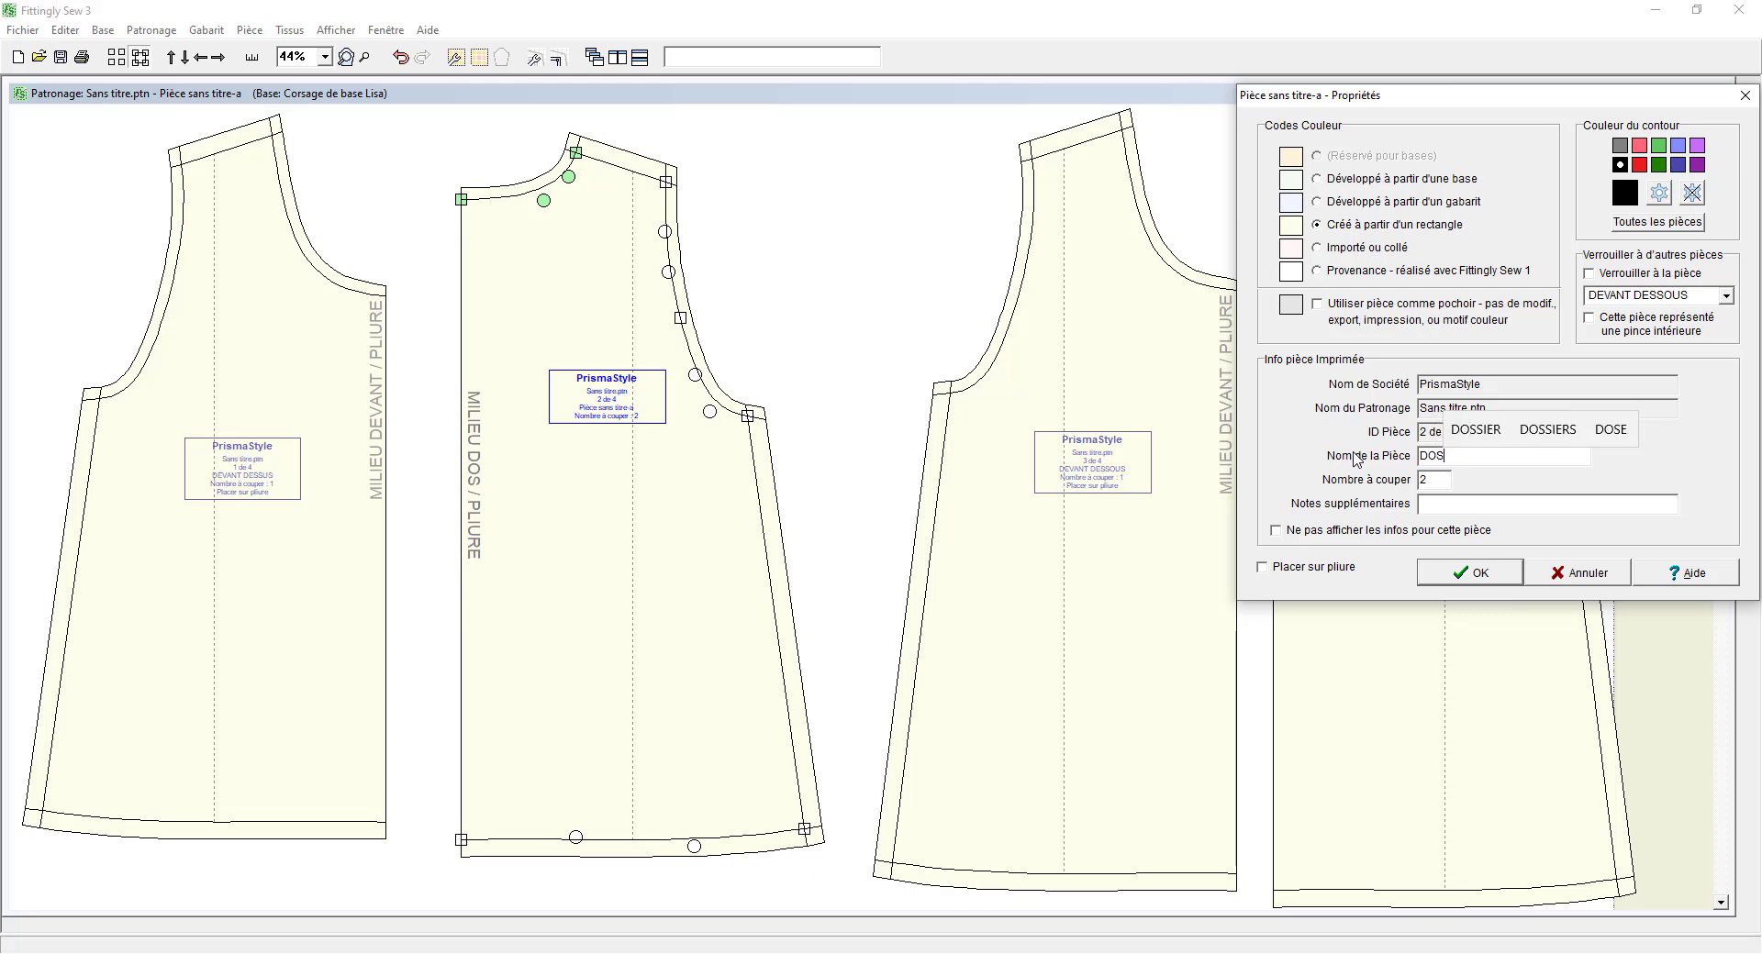
text( DESS)
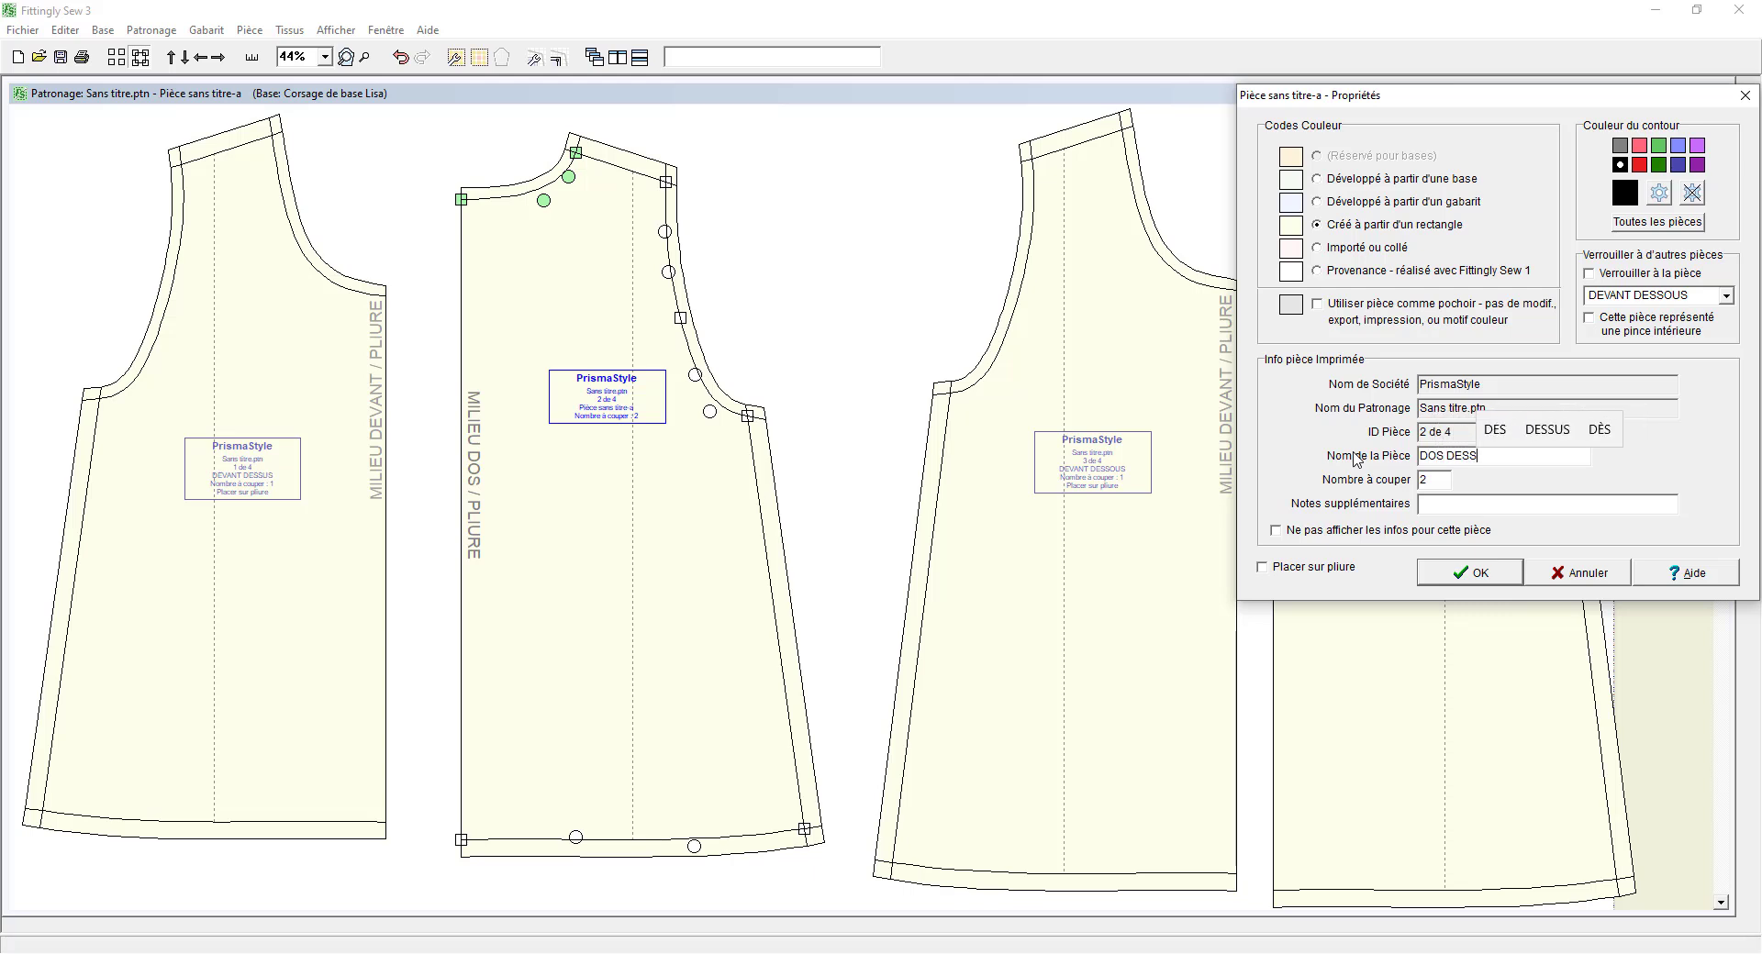
text(US)
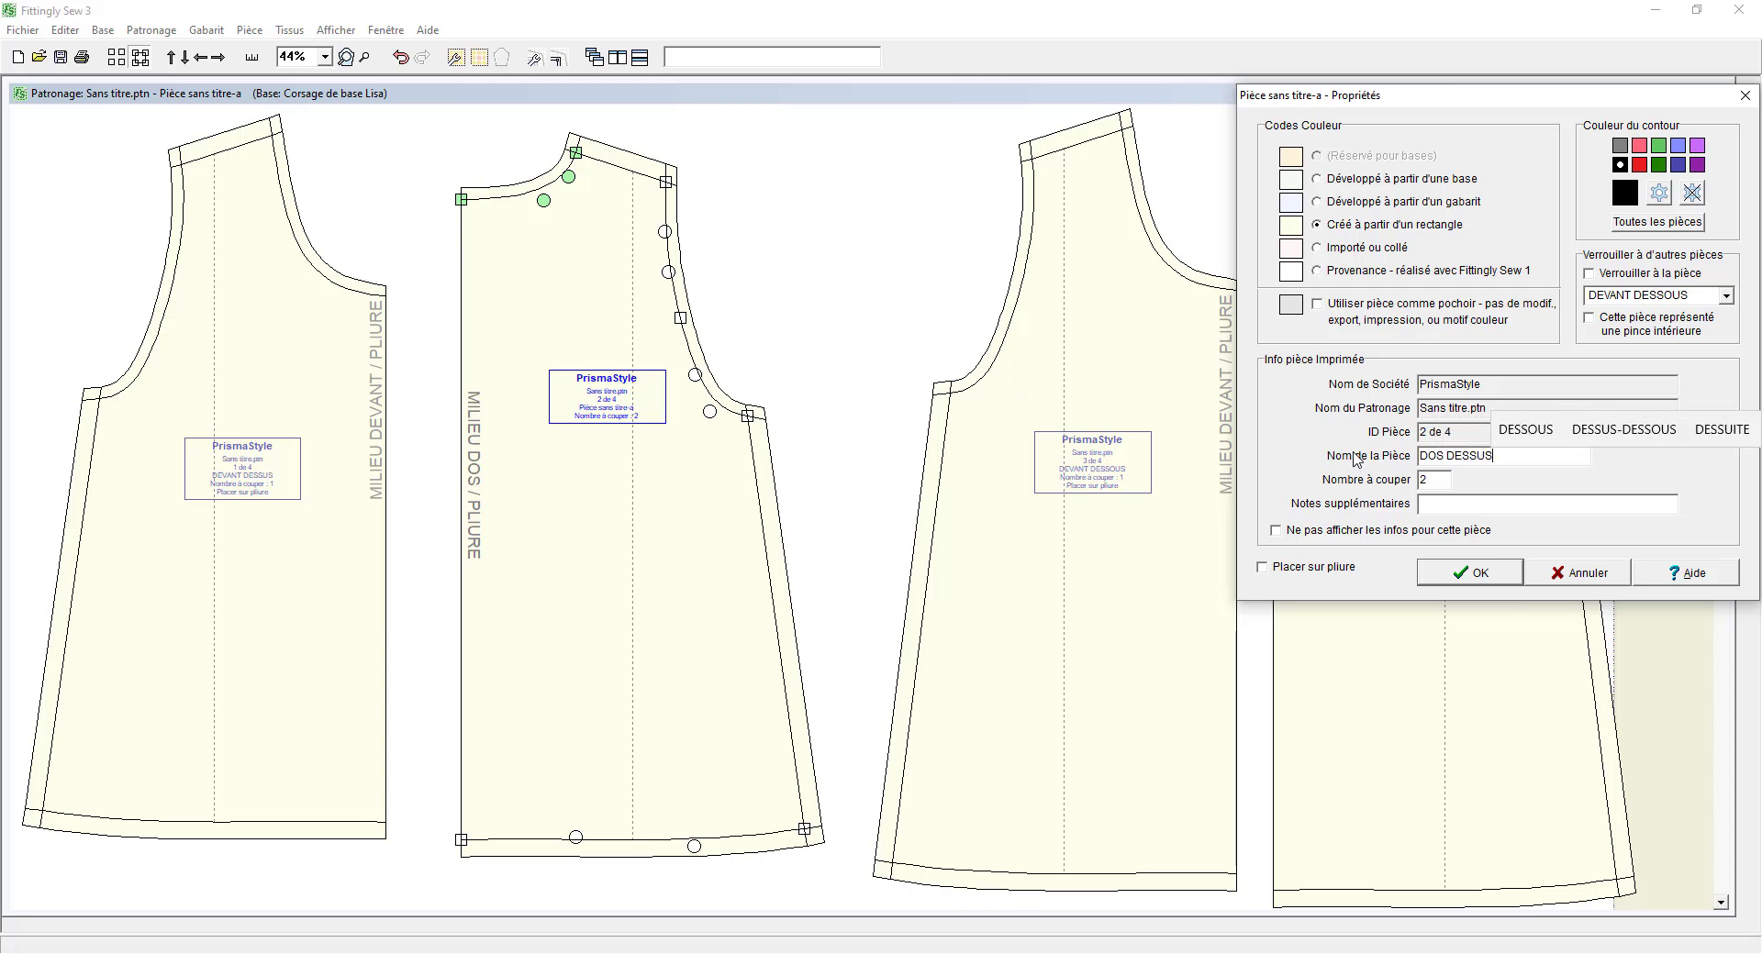
click(1440, 478)
drag(1440, 478, 1410, 488)
text(1)
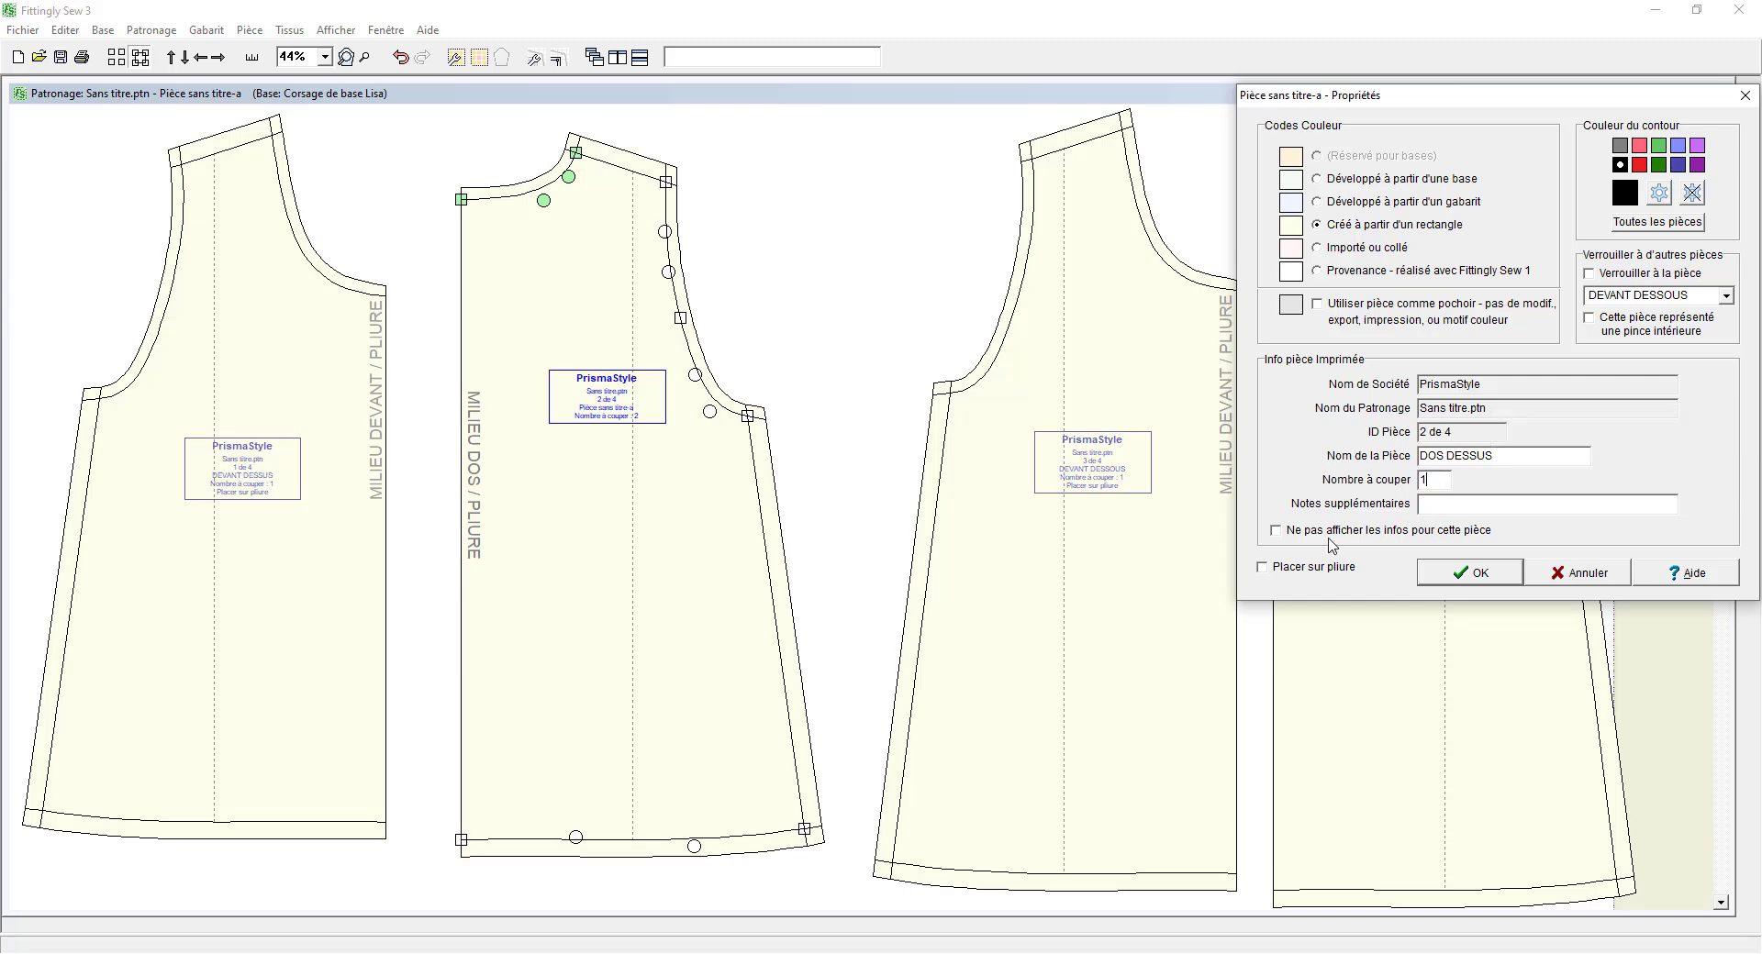
click(1262, 567)
click(1455, 584)
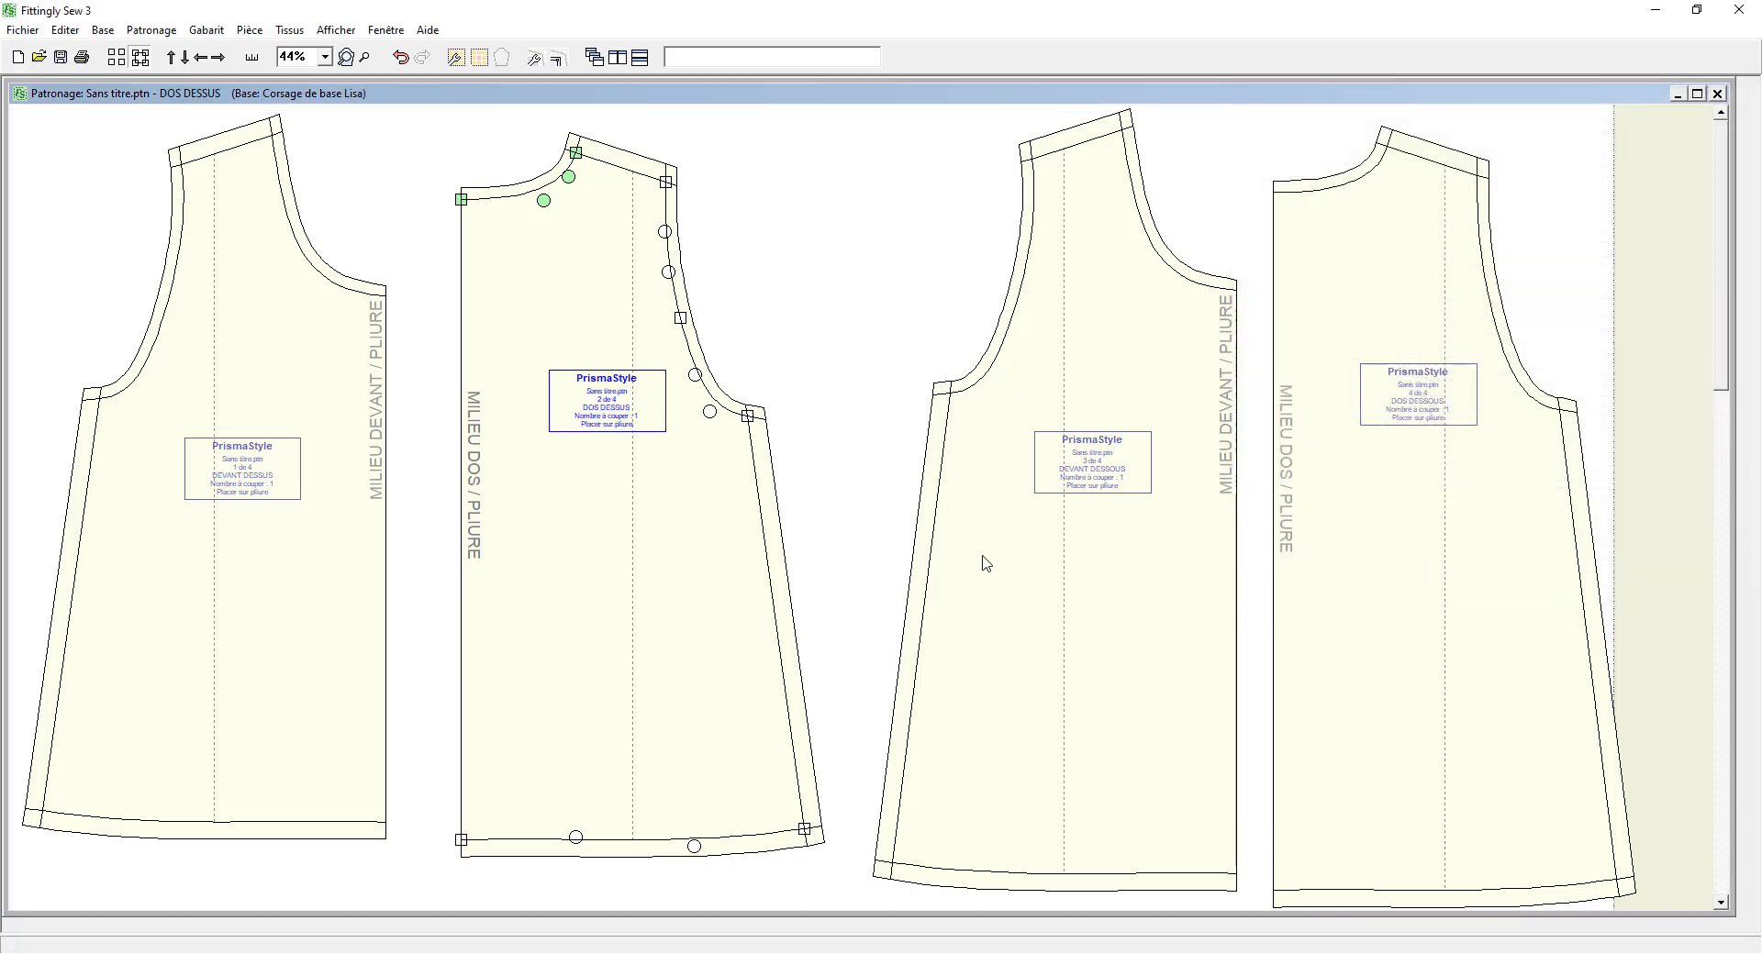
Step: Move the DEVANT DESSOUS and DOS DESSOUS pieces closer to the upper-layer pieces so both fit within the work area
drag(1312, 286, 1301, 278)
drag(1193, 312, 1131, 317)
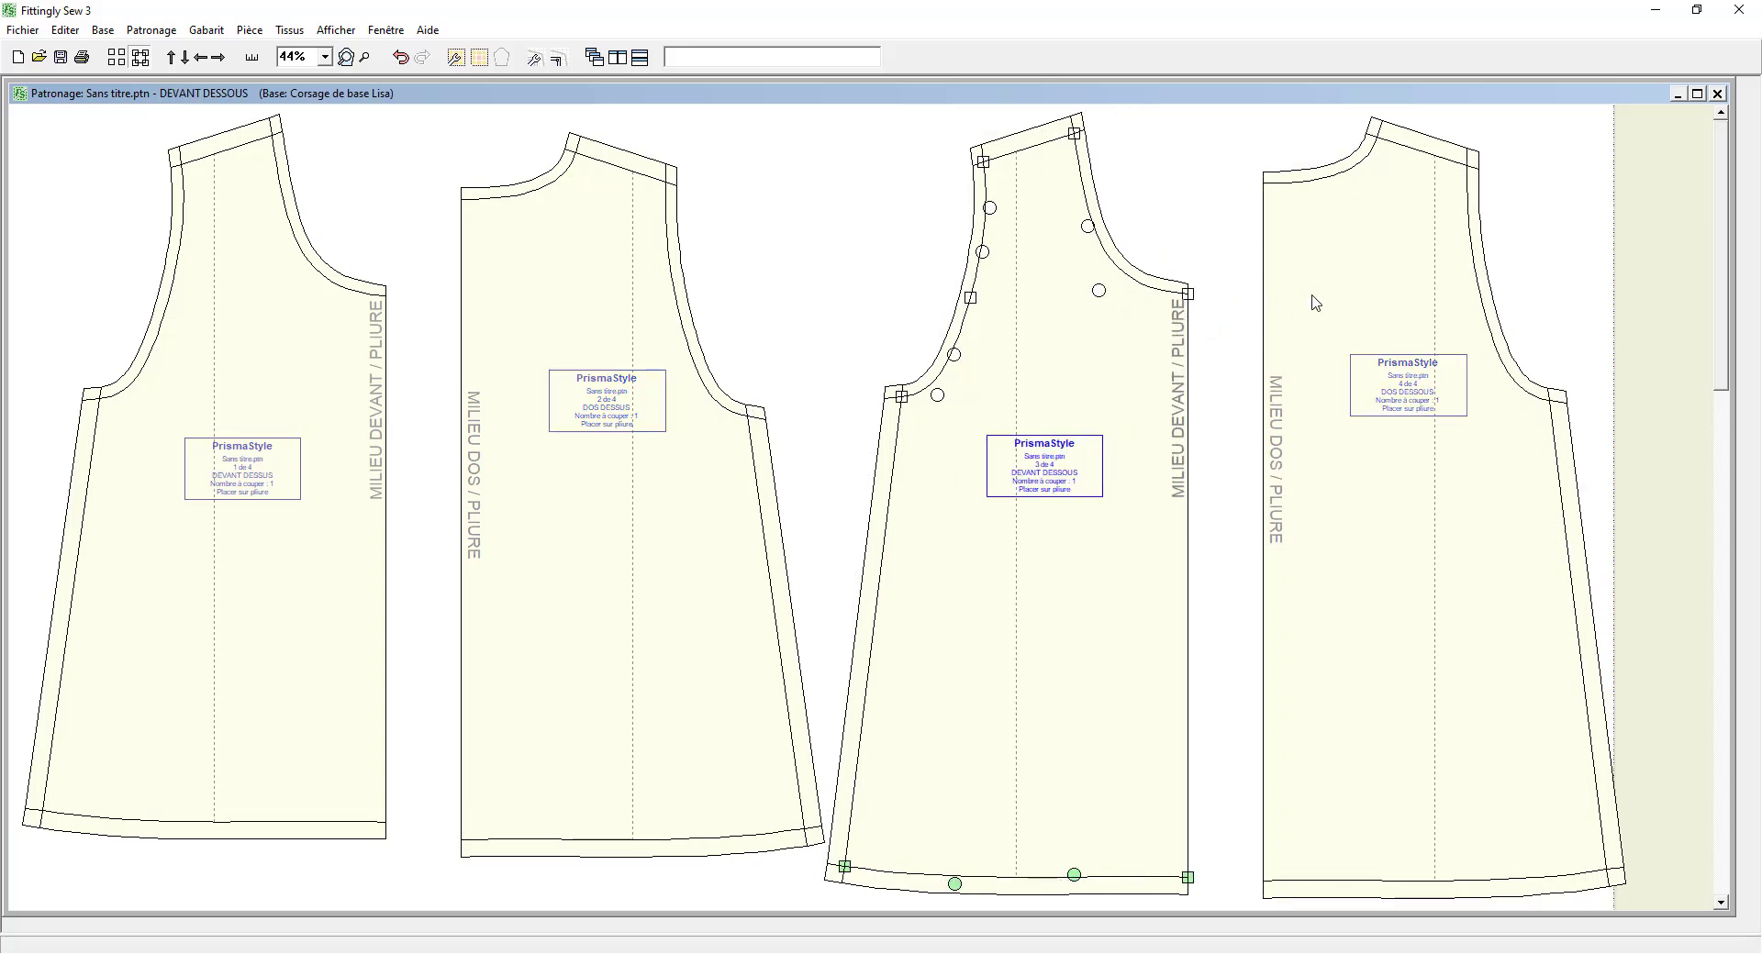
drag(1309, 295, 1274, 299)
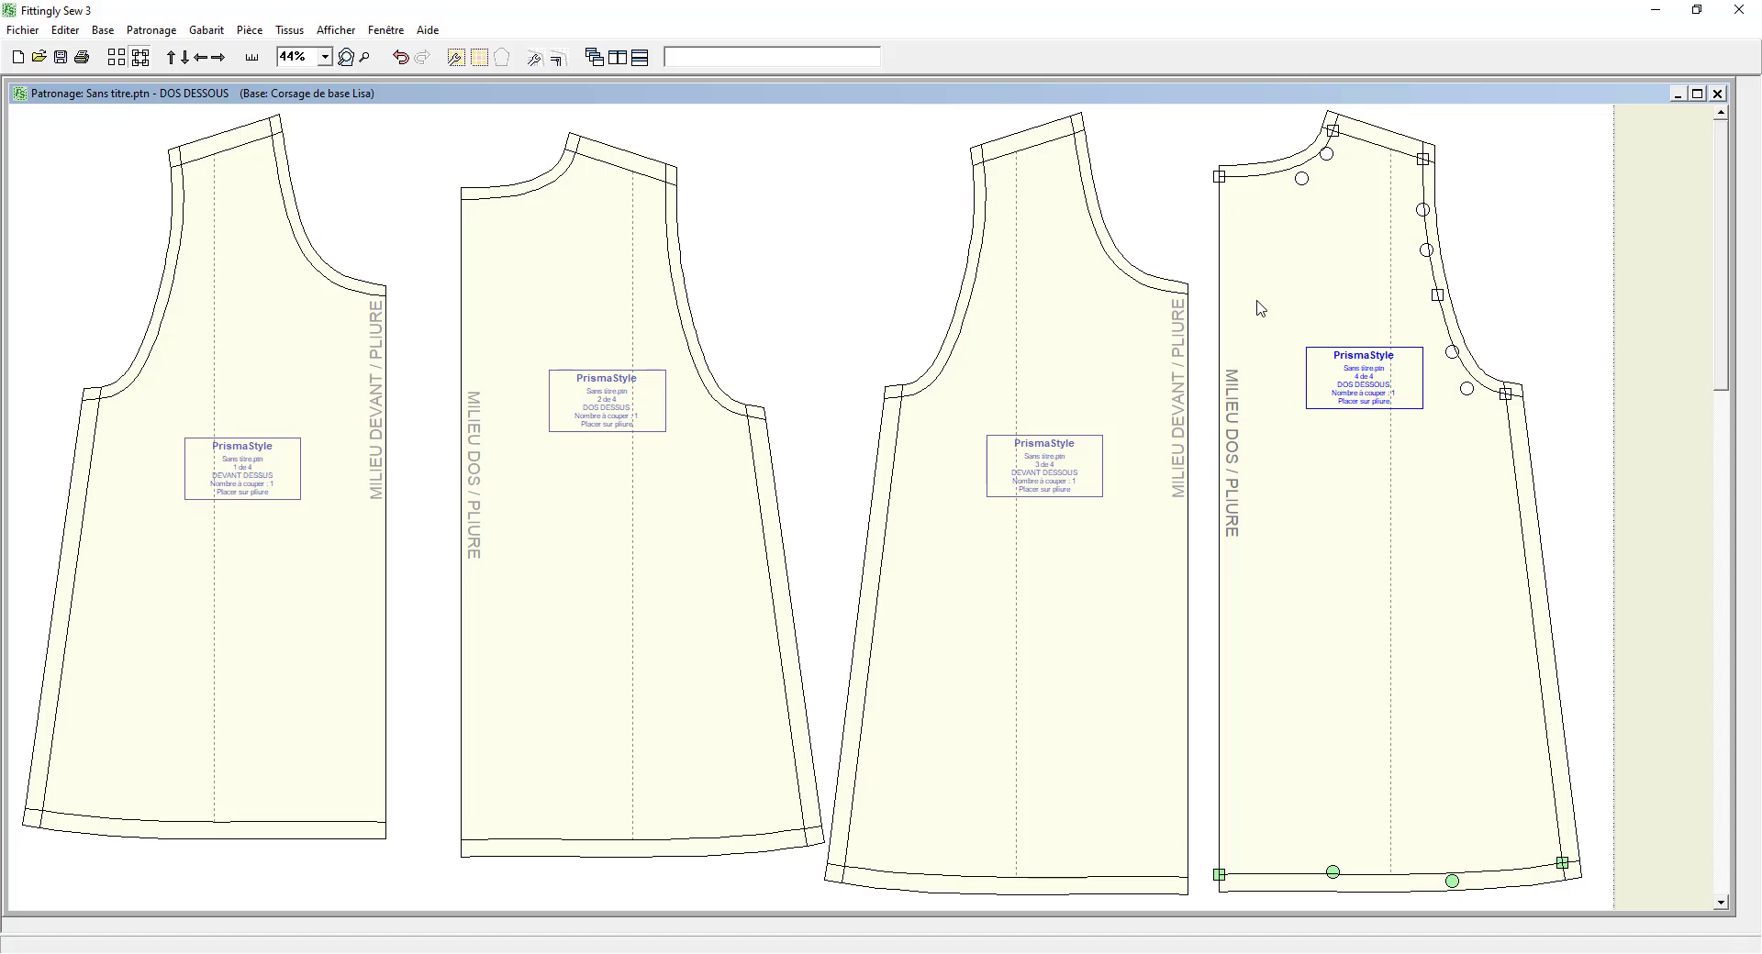
Step: Save the pattern in the TUTORIEL folder as DEBARDEUR LISA 1
click(27, 34)
click(59, 167)
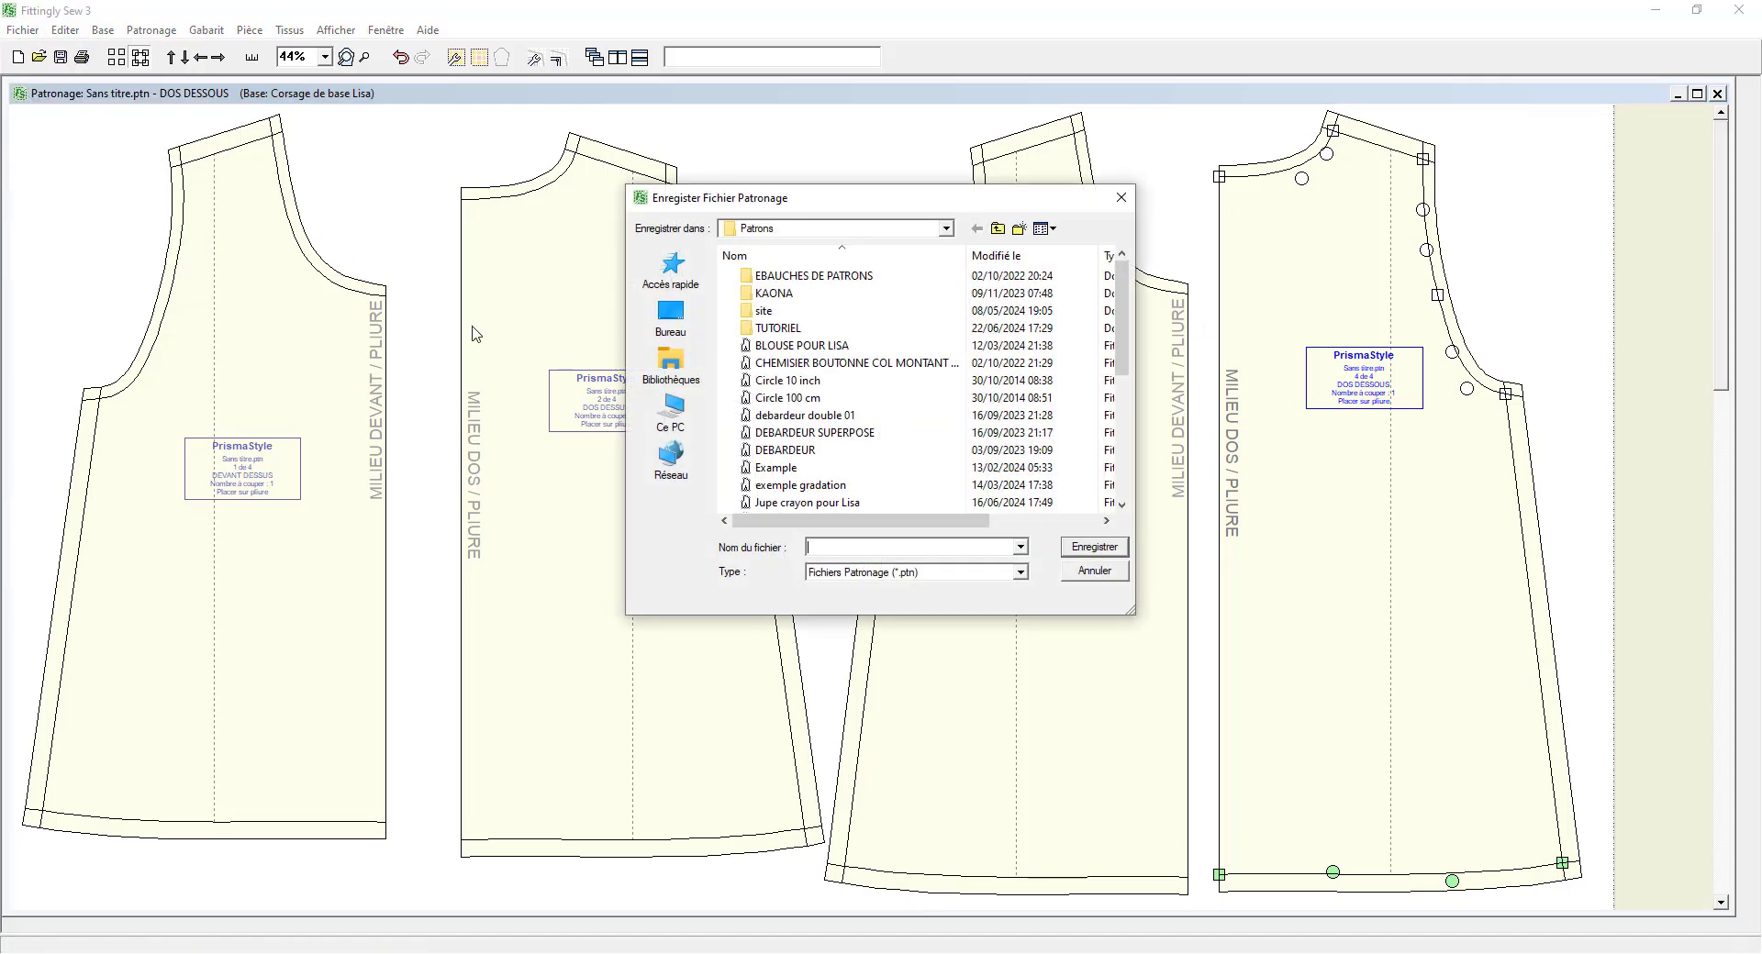
double_click(768, 330)
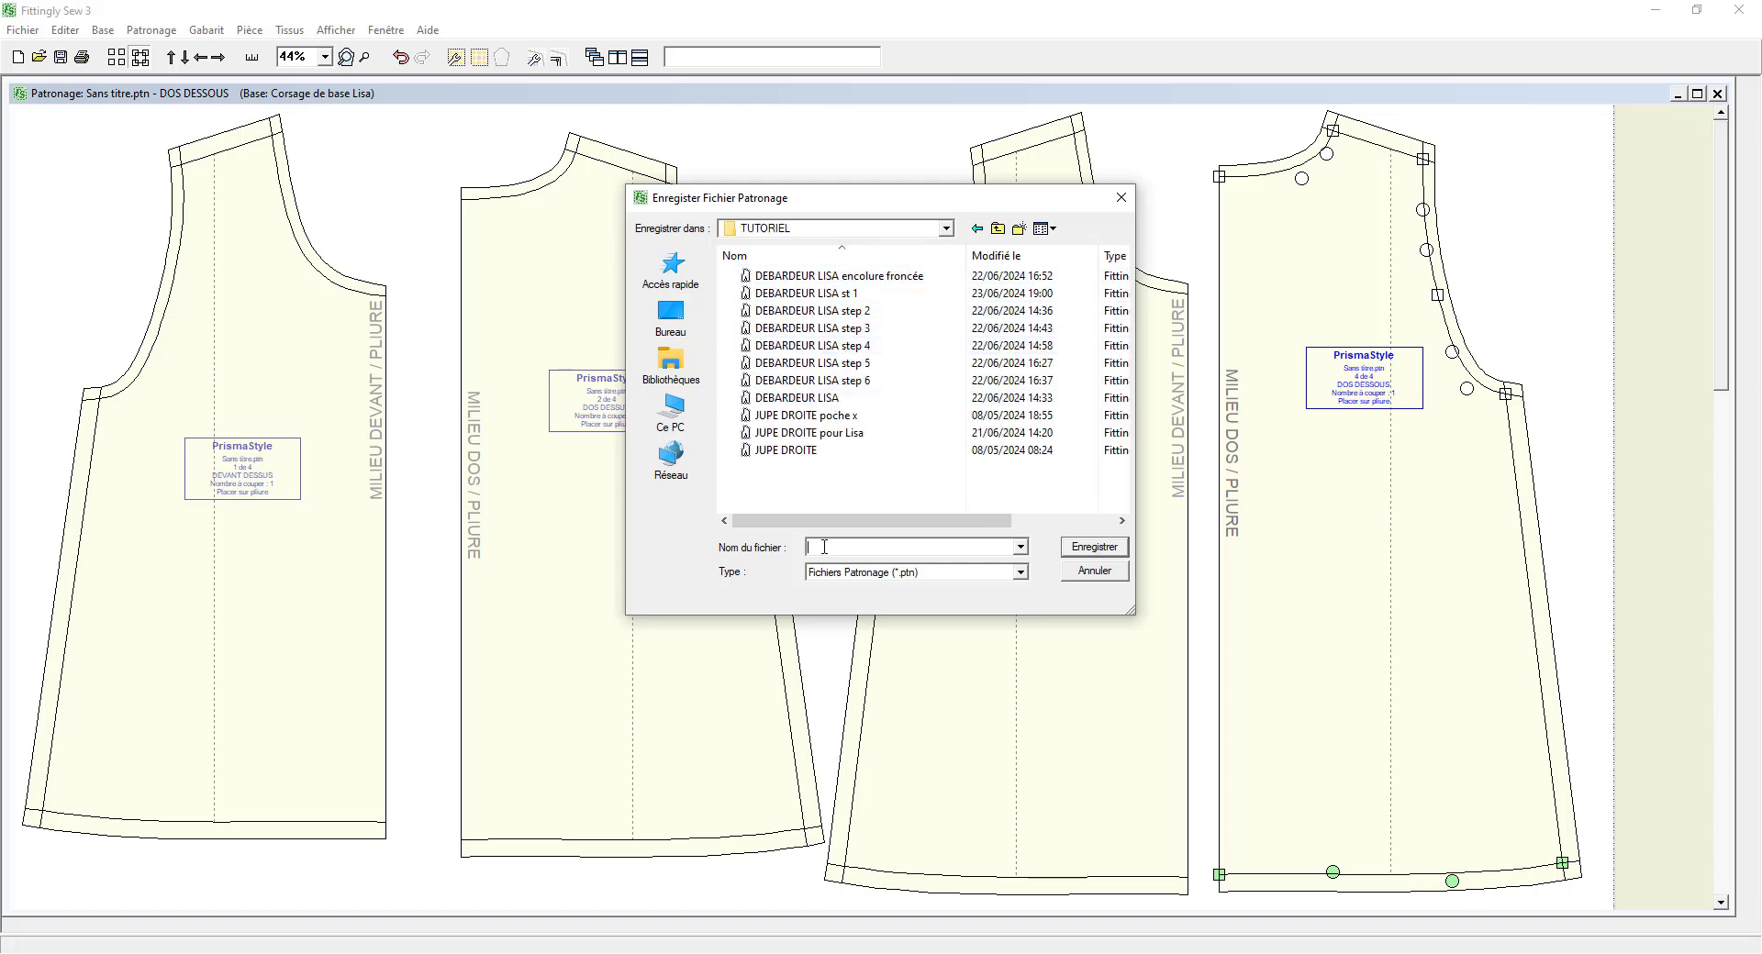
text(d)
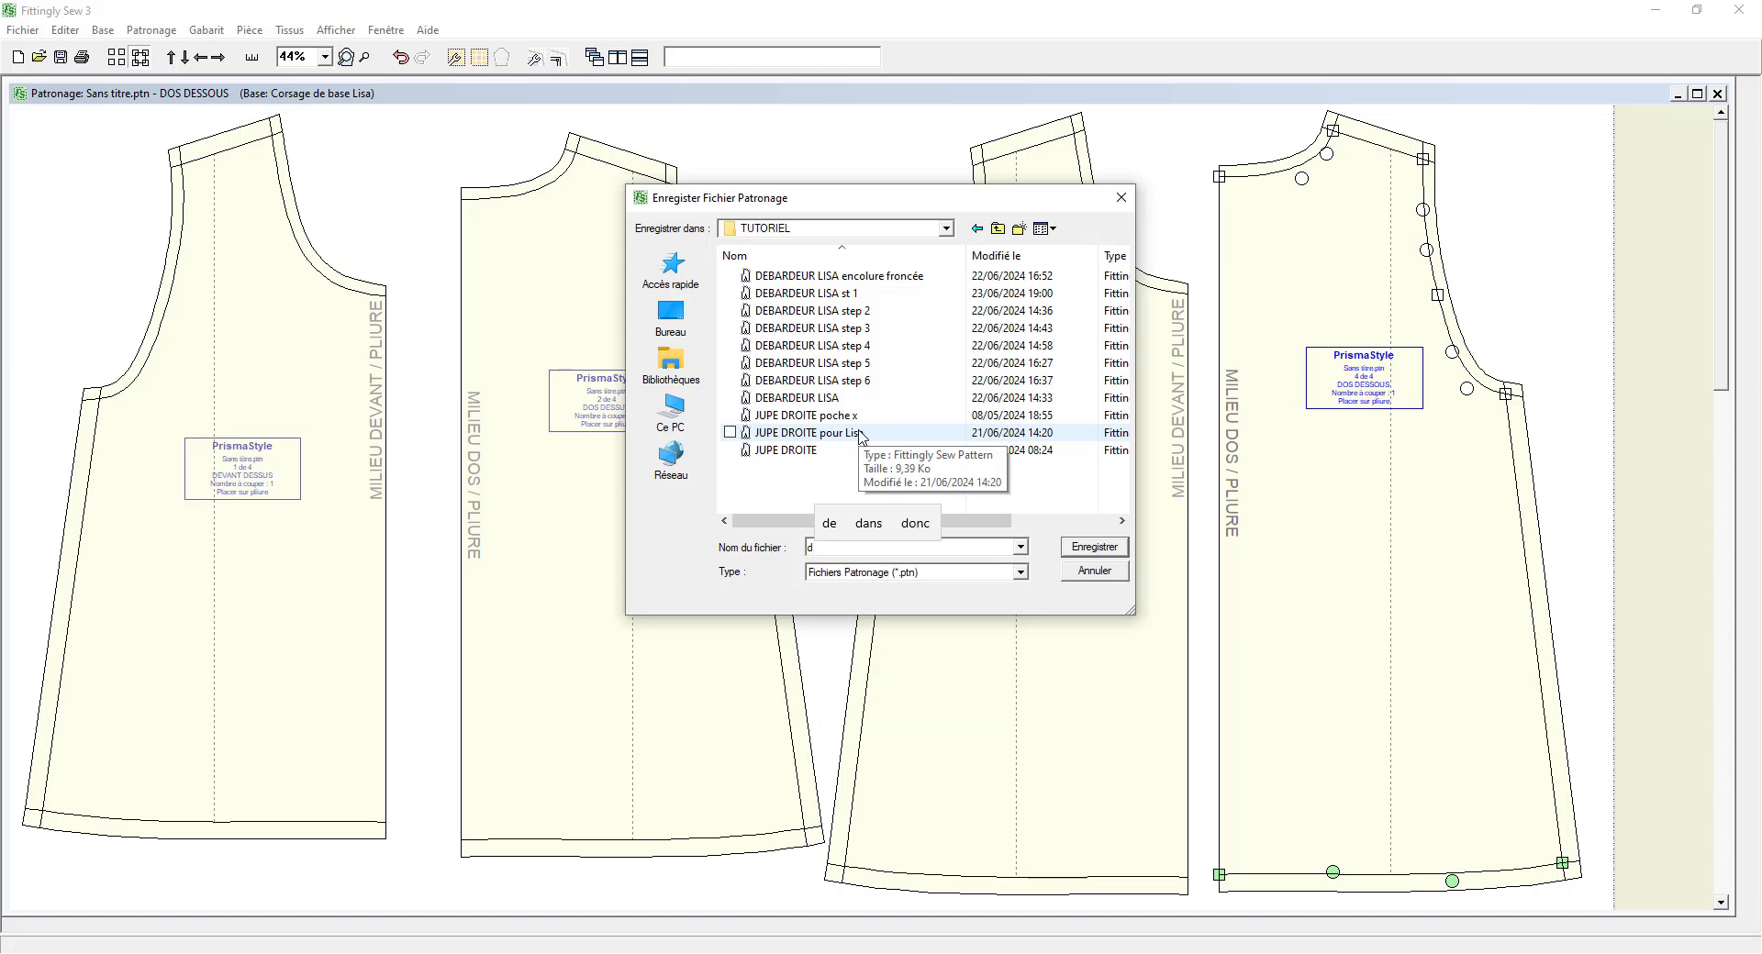
key(BackSpace)
text(DE)
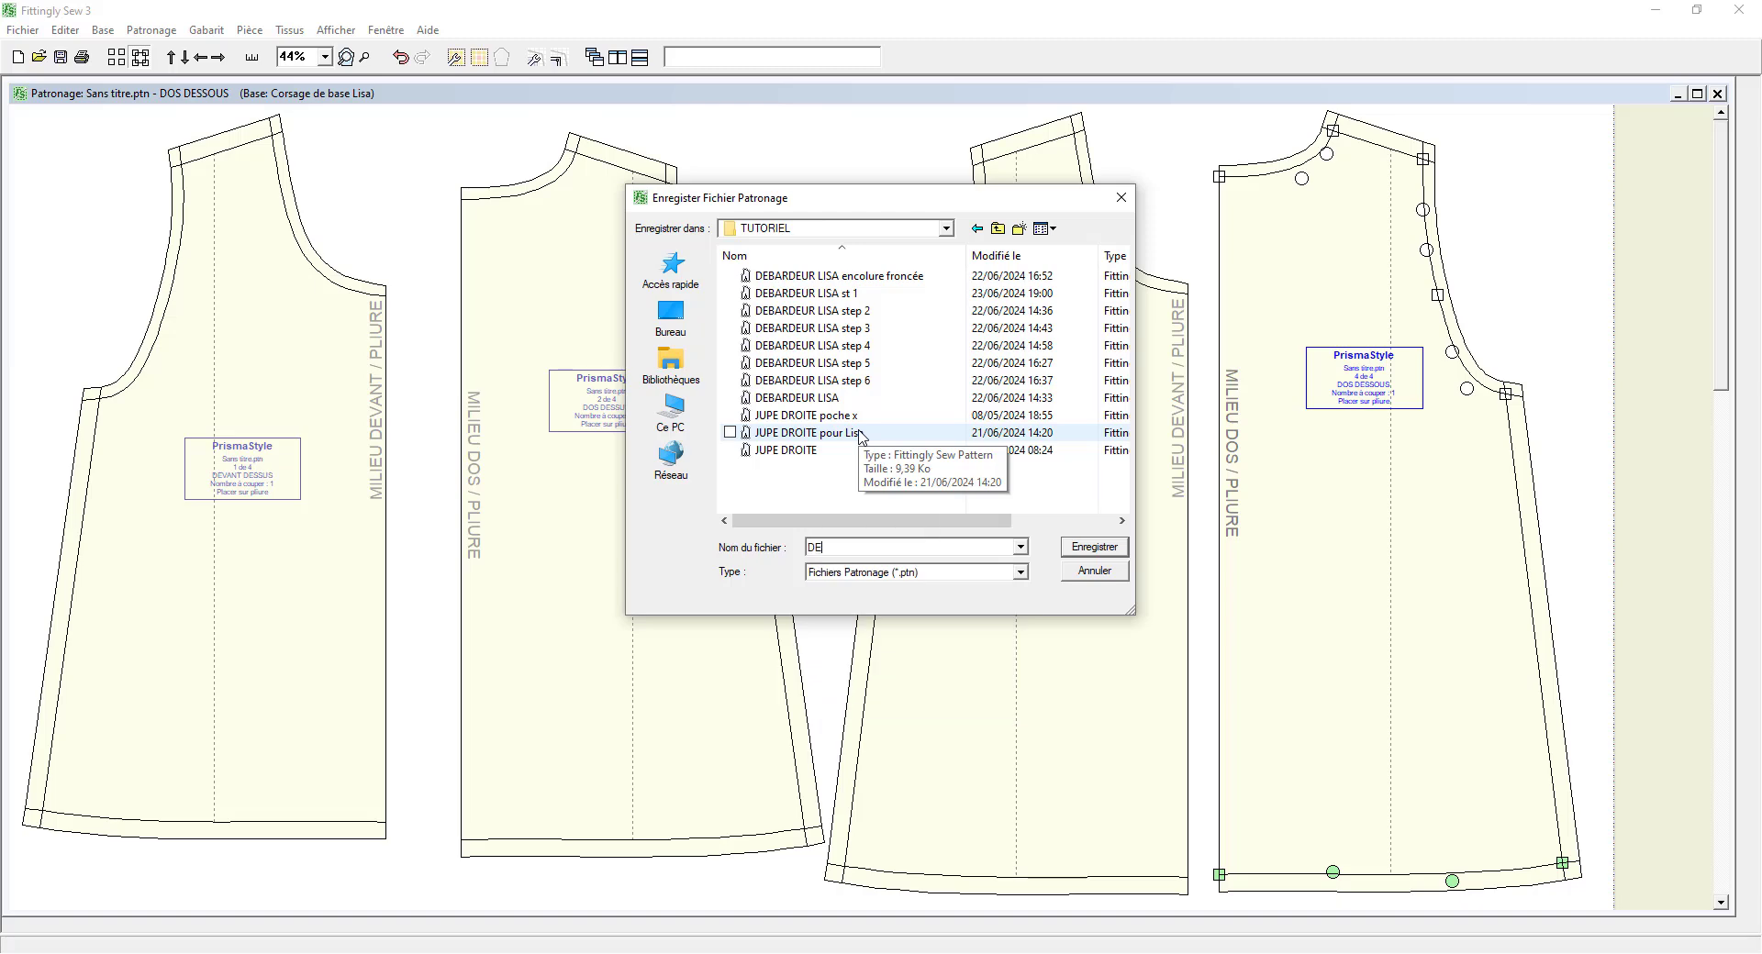
text(BARDEUR lis)
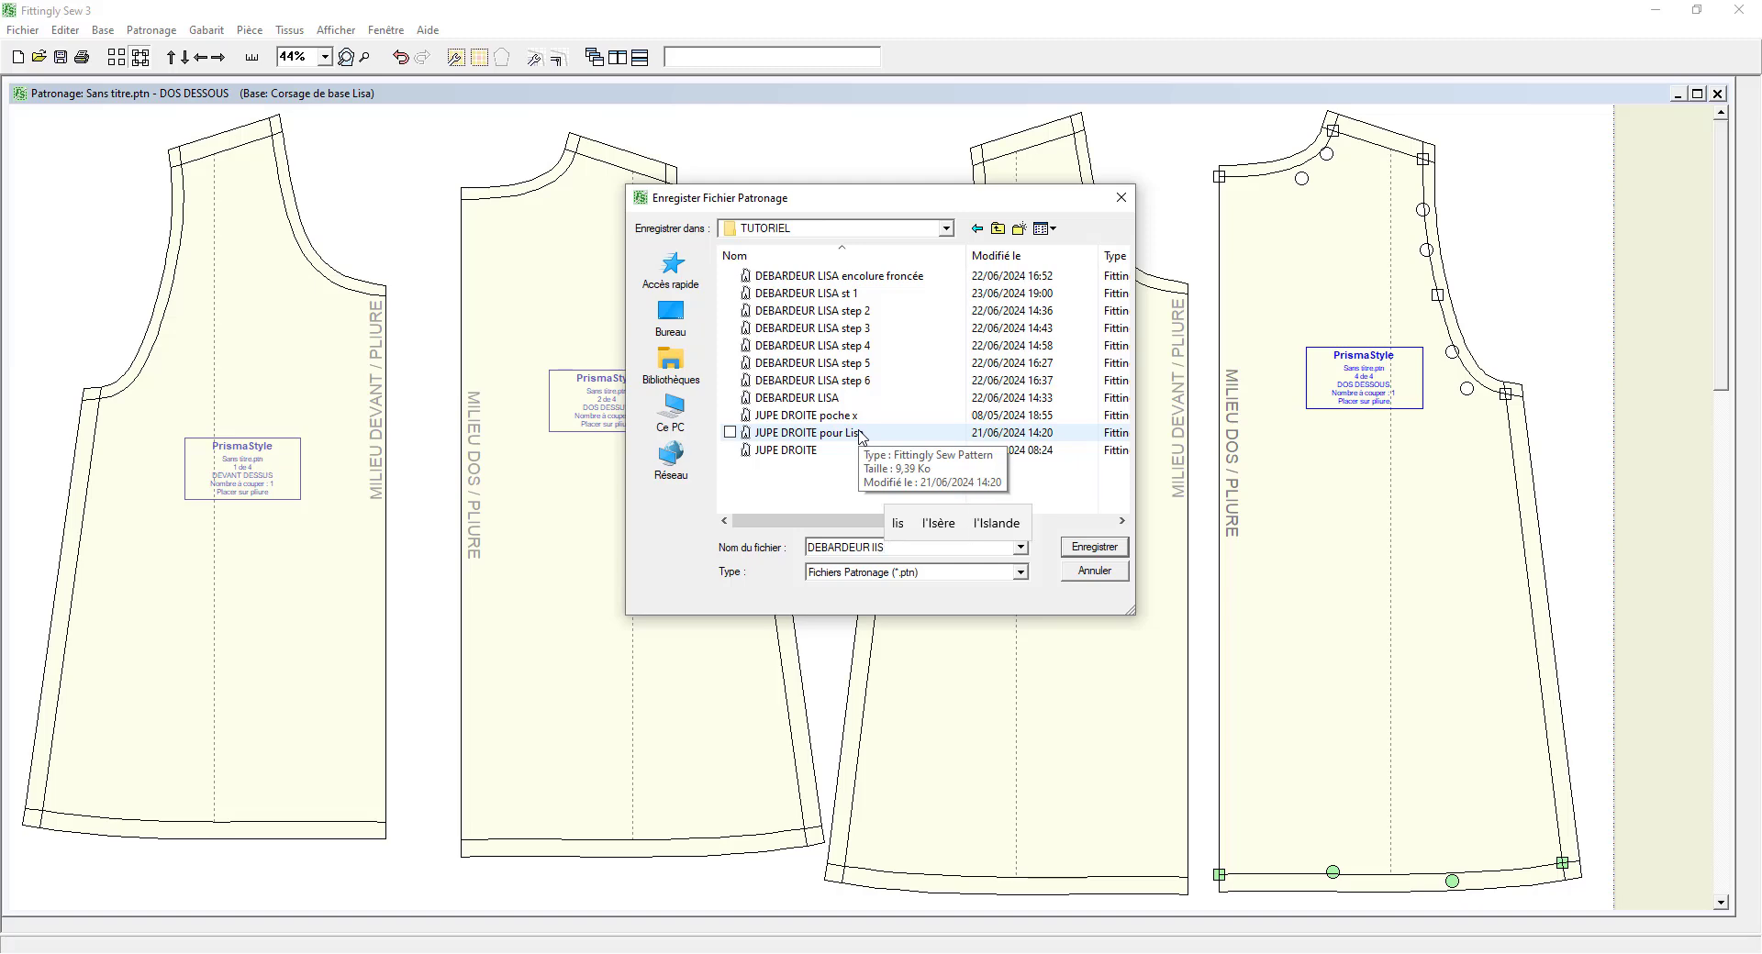
key(BackSpace)
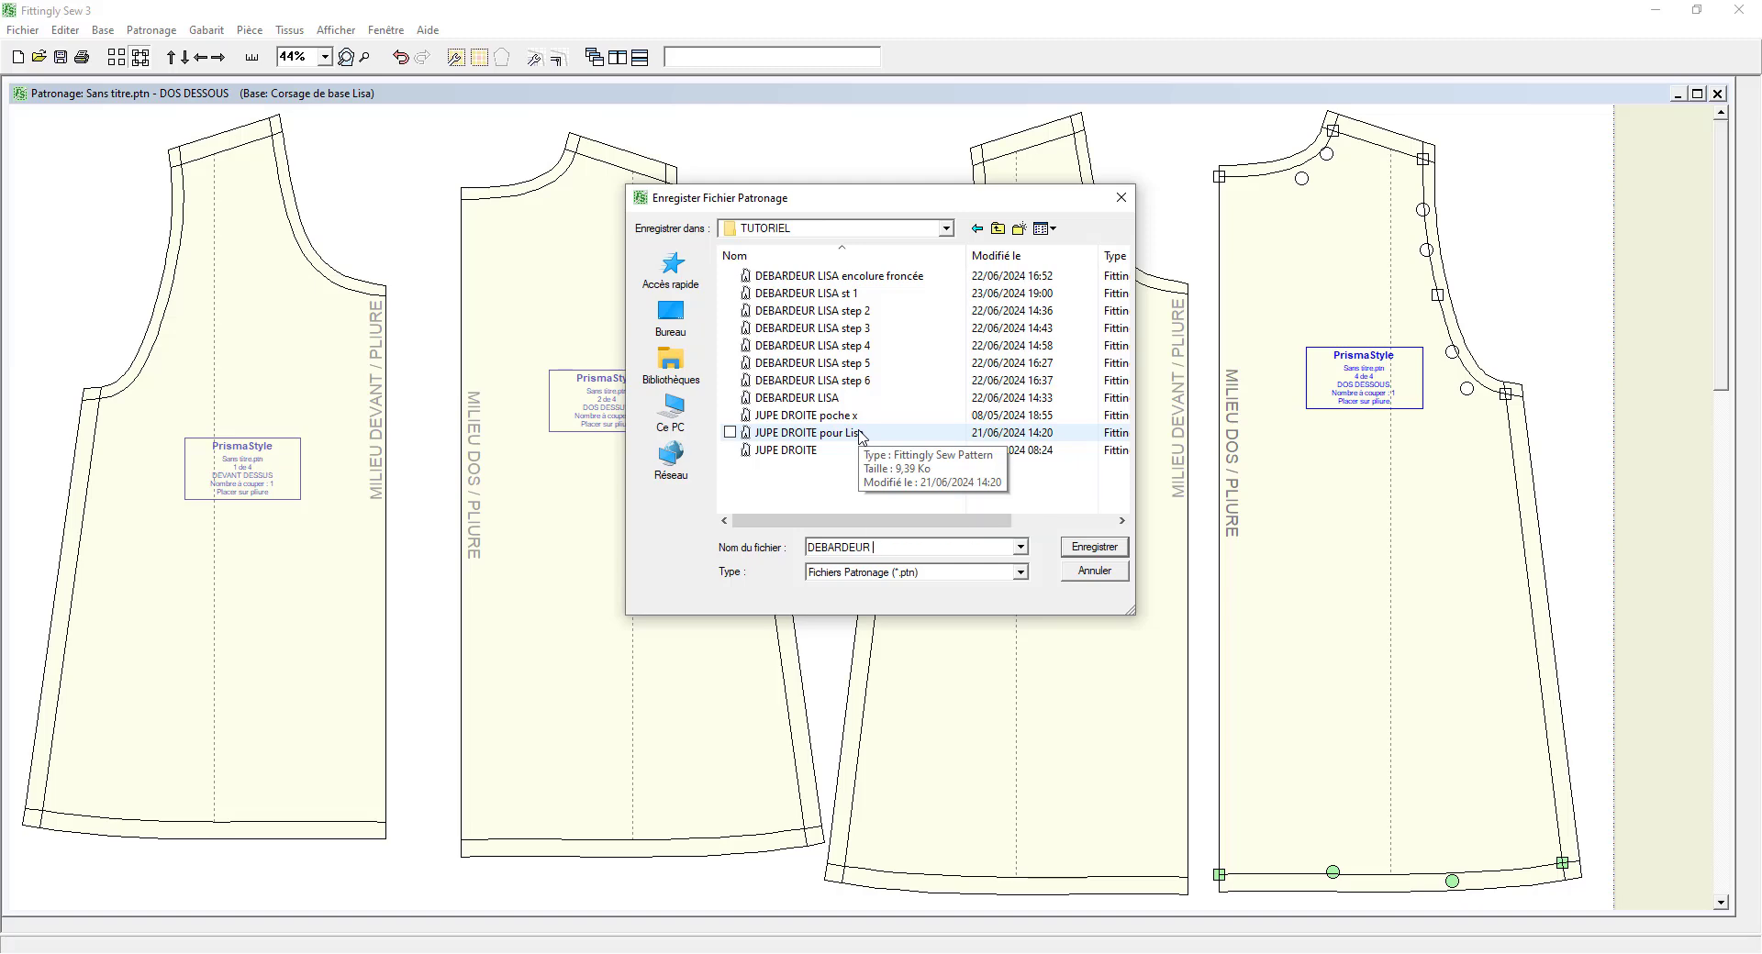
text(LISA)
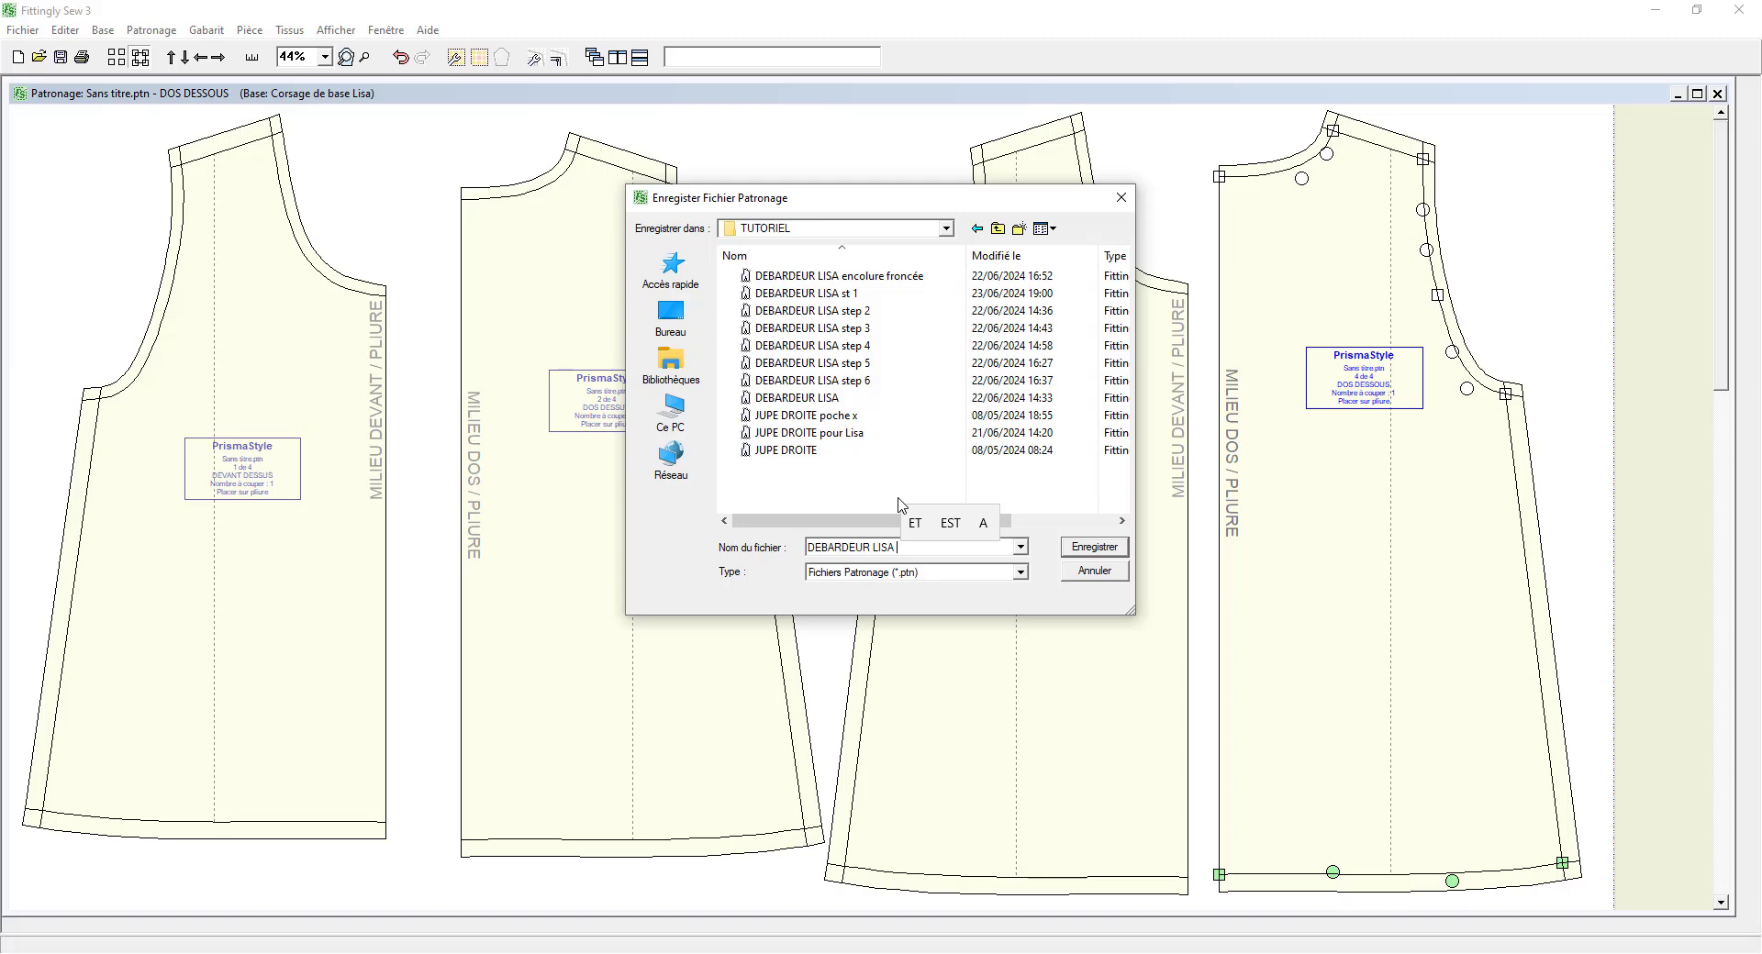
text(1)
click(1086, 551)
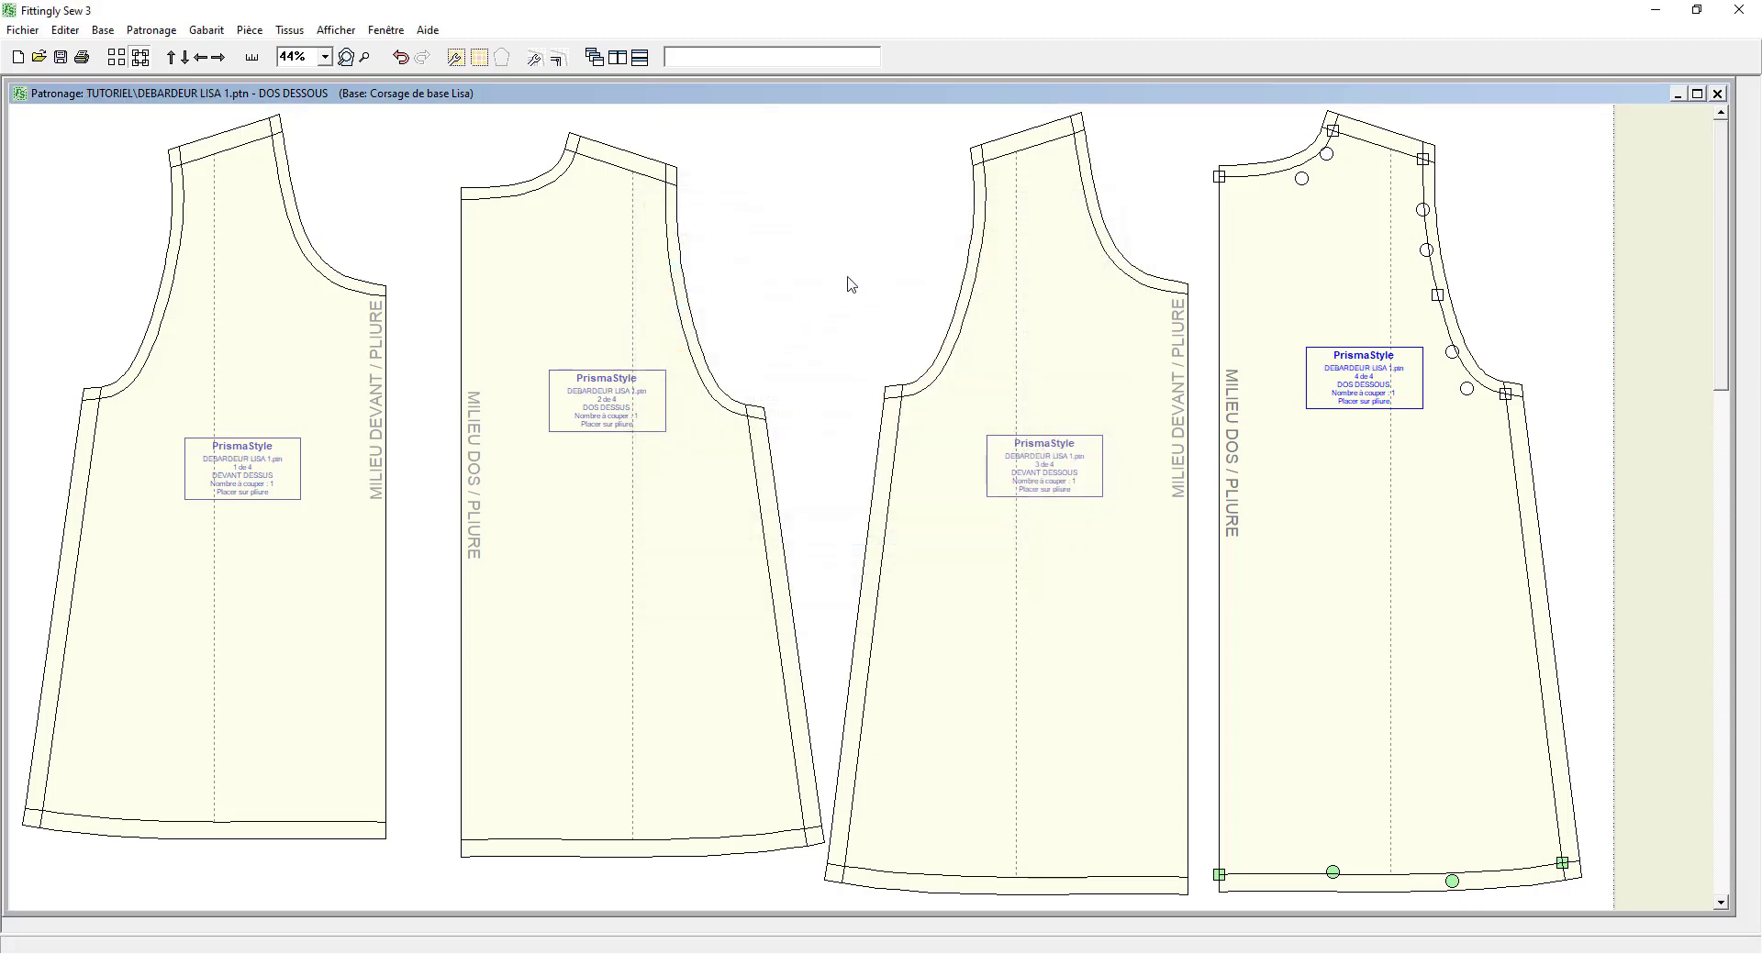